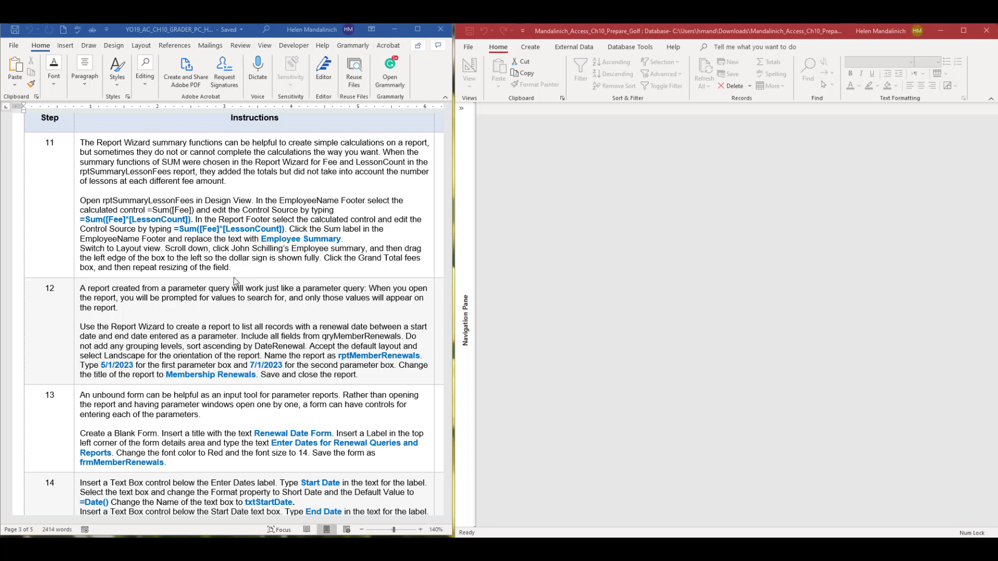
Open the report rptSummaryLessonFees in Design View and collapse the list of database objects
left_click(462, 109)
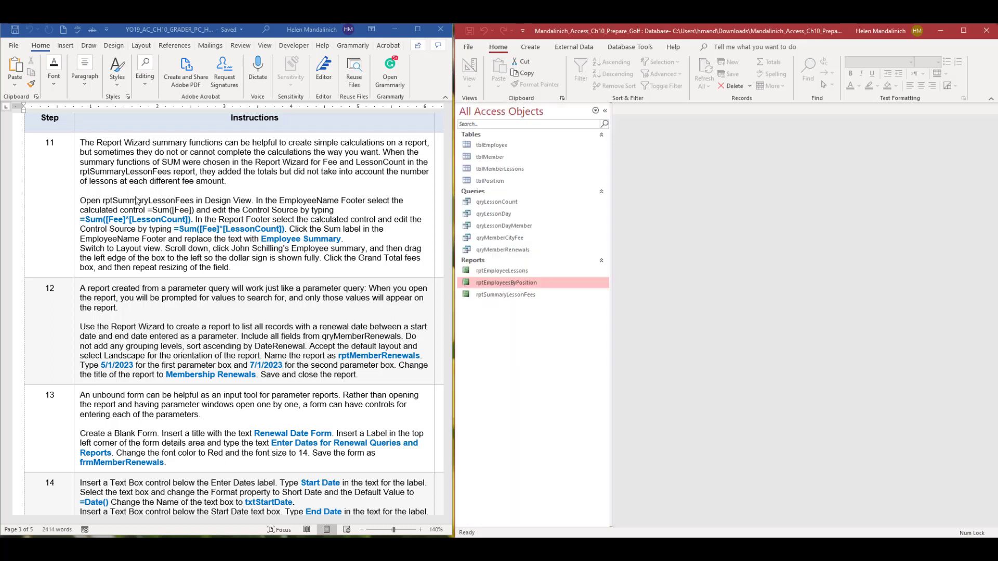
left_click(508, 300)
right_click(508, 301)
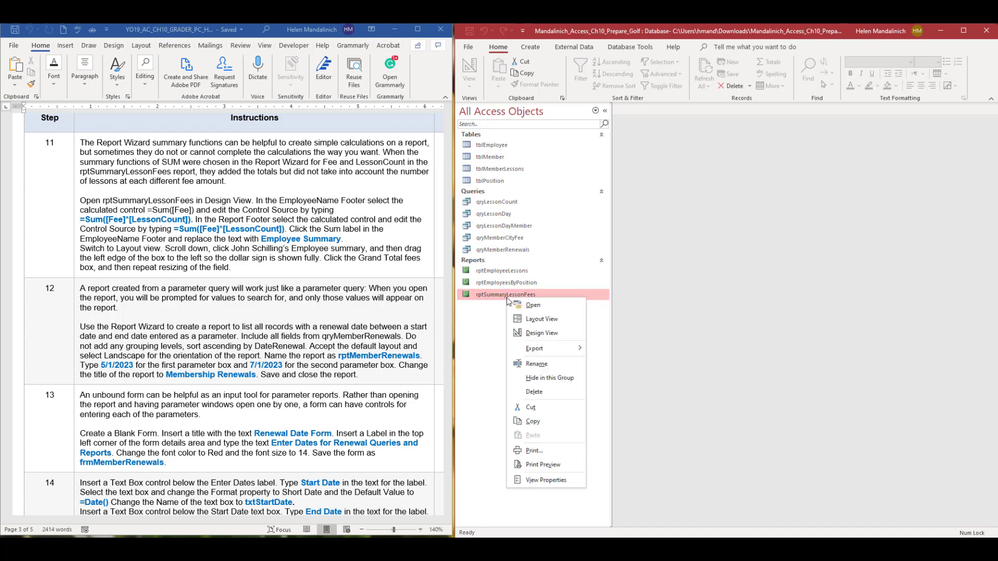
left_click(556, 333)
left_click(605, 111)
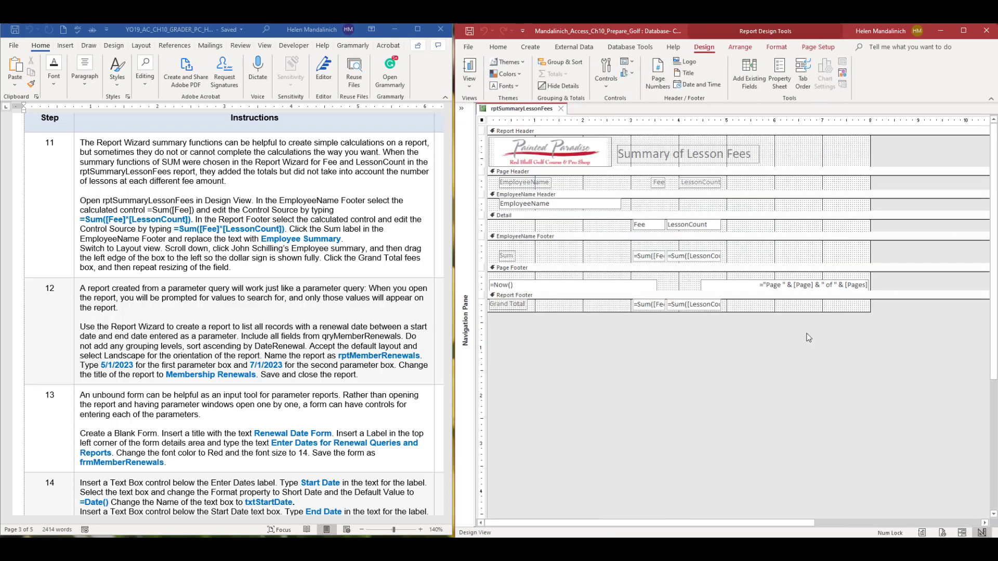
Check the fee and lesson count sums in Report View, and return the report to Design View
left_click(468, 67)
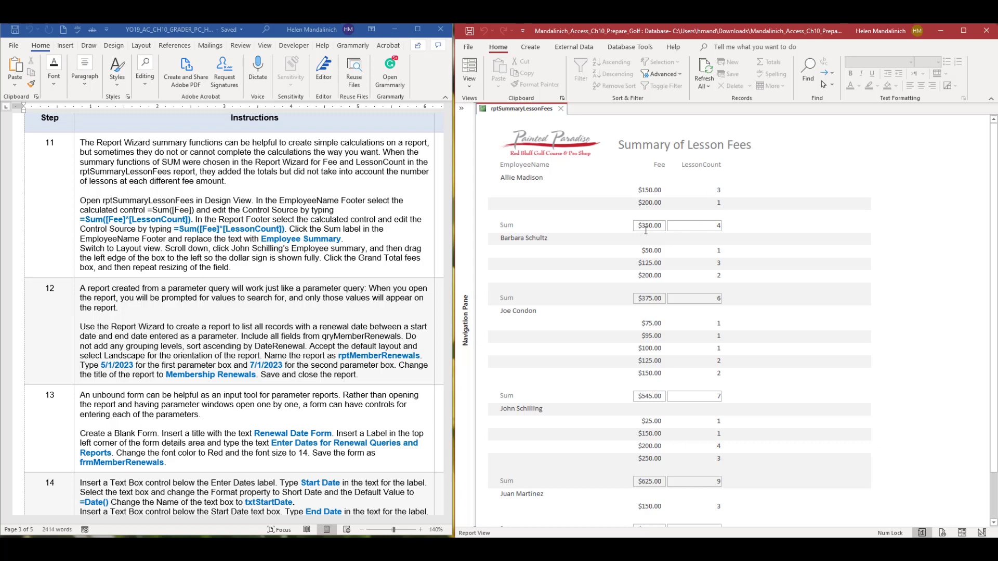
scroll(641, 468, "down", 3)
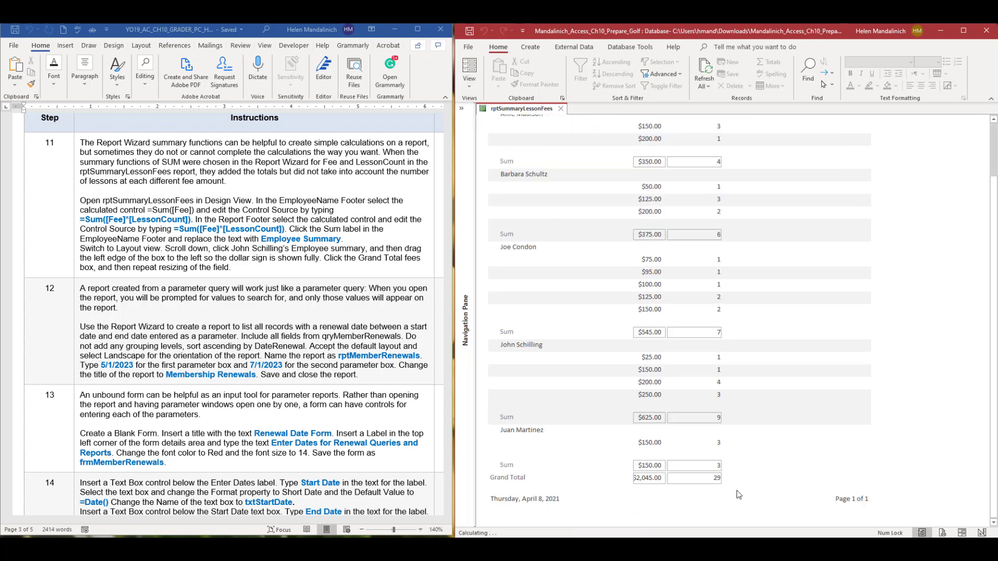
scroll(660, 497, "up", 3)
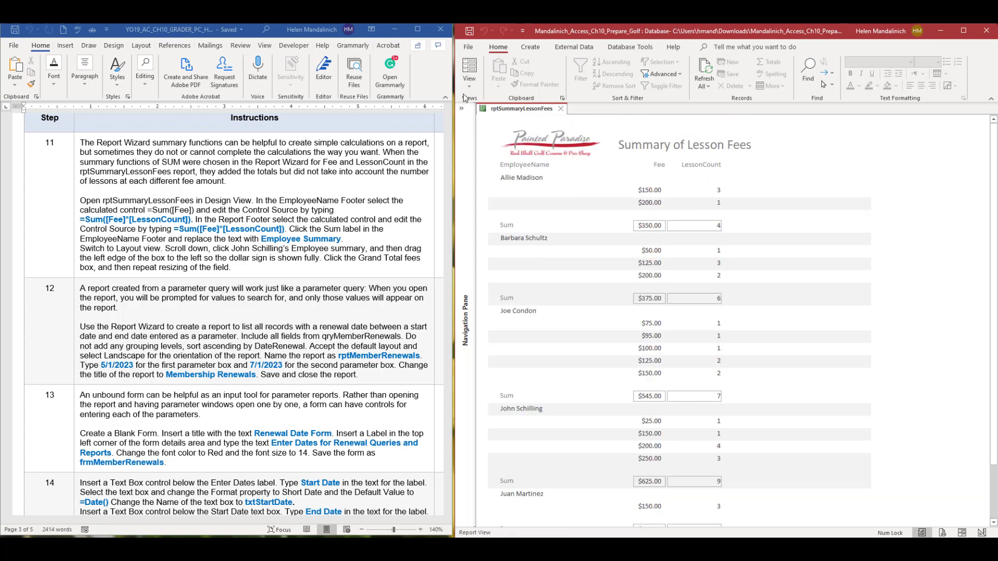
left_click(468, 90)
left_click(492, 180)
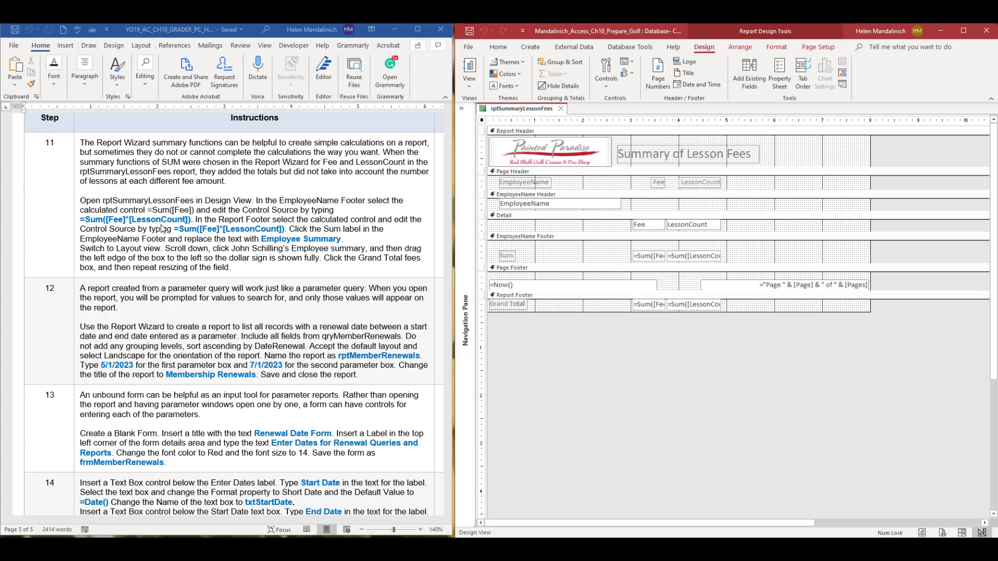
Set the Control Source of the fee sum in the EmployeeName Footer to =Sum([Fee]*[LessonCount])
left_click(649, 256)
left_click(780, 75)
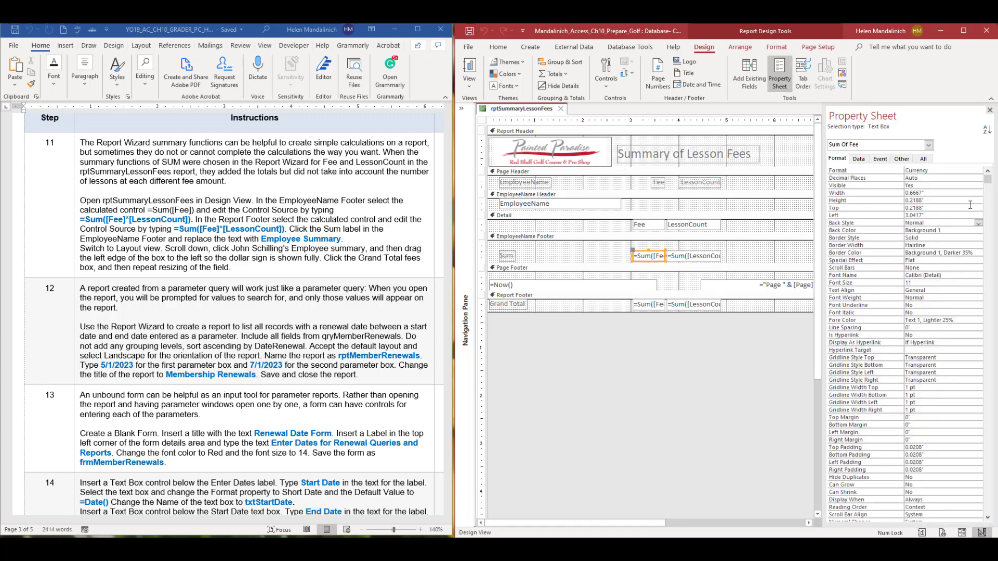
left_click(860, 160)
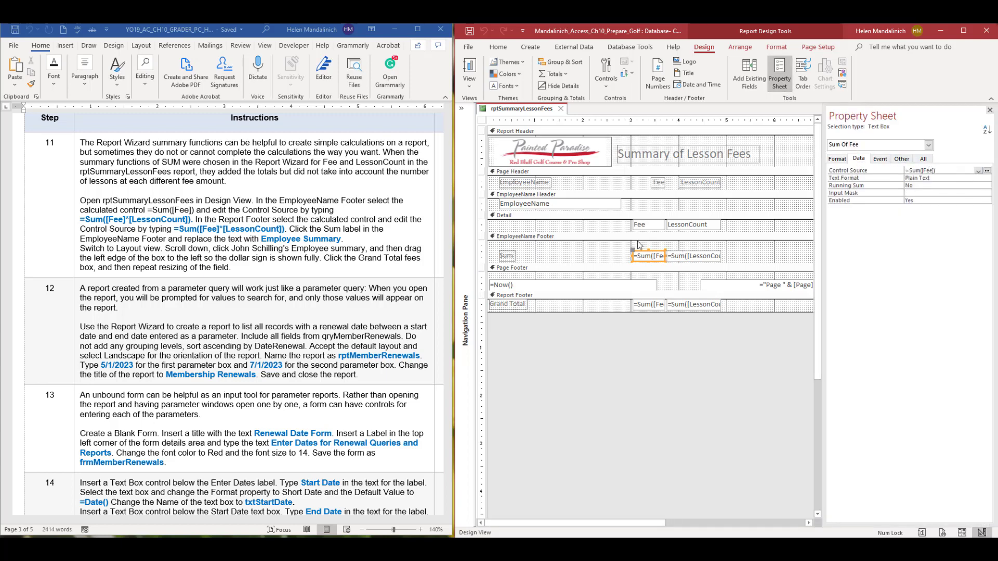
left_click(966, 171)
right_click(966, 171)
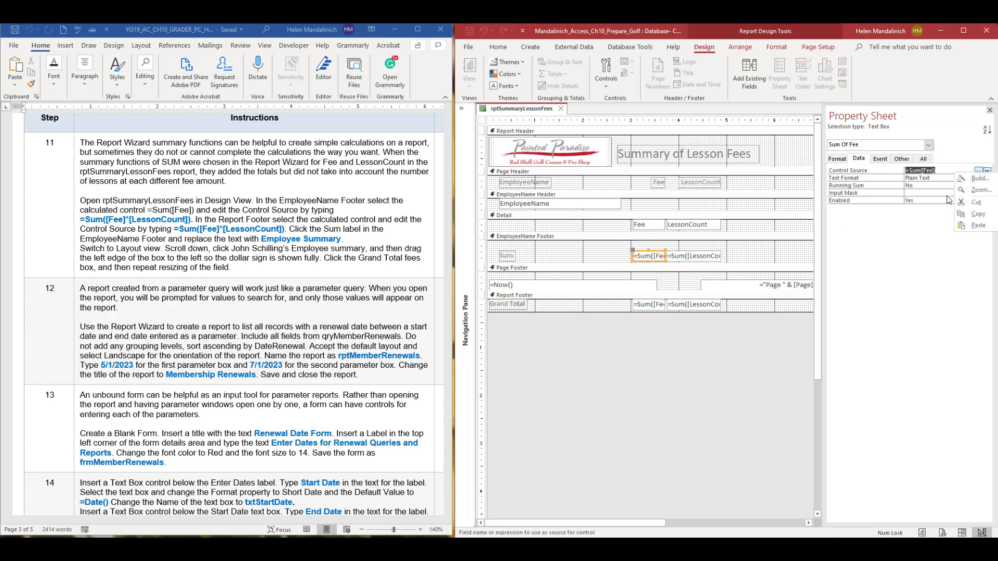
left_click(980, 189)
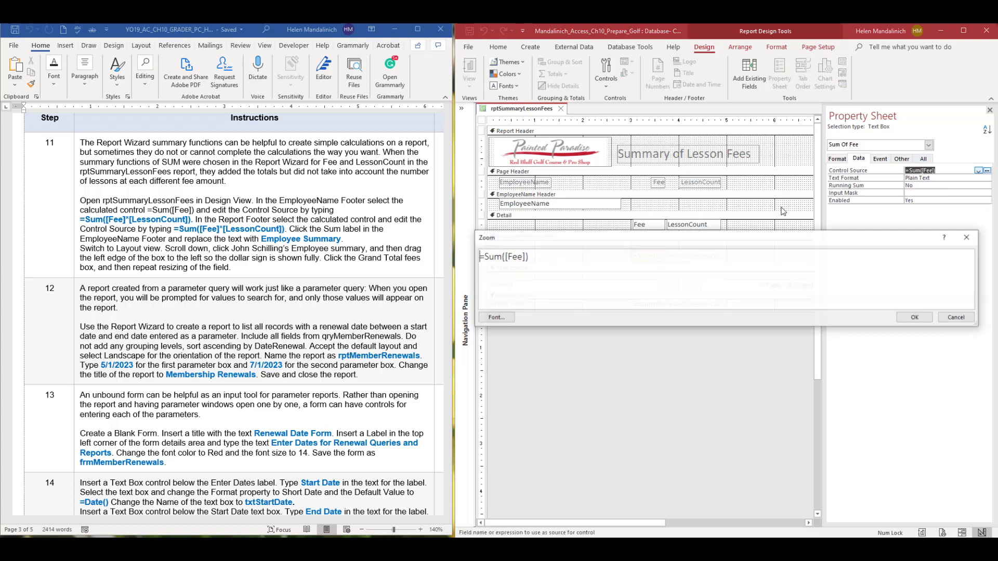
left_click(480, 317)
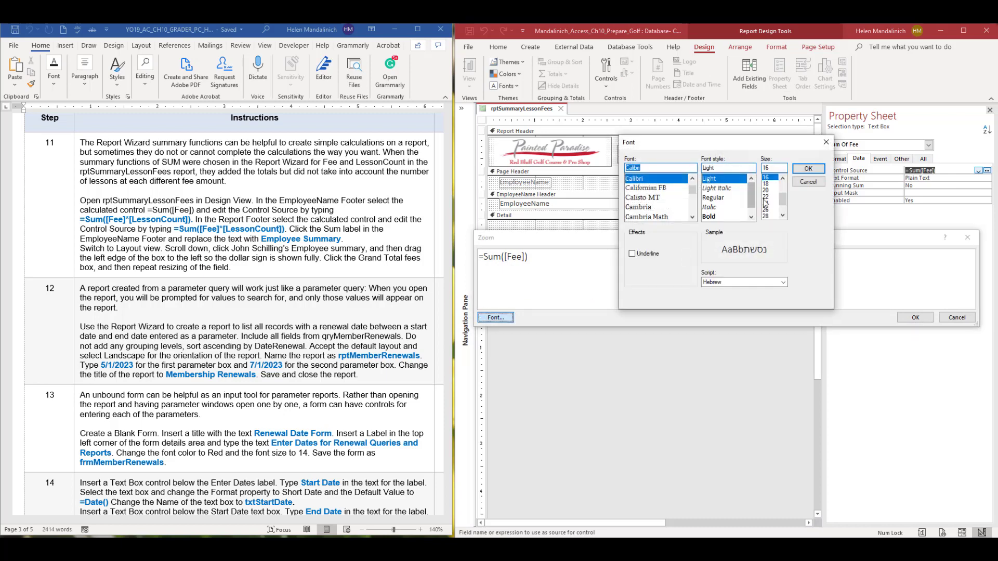
left_click(808, 181)
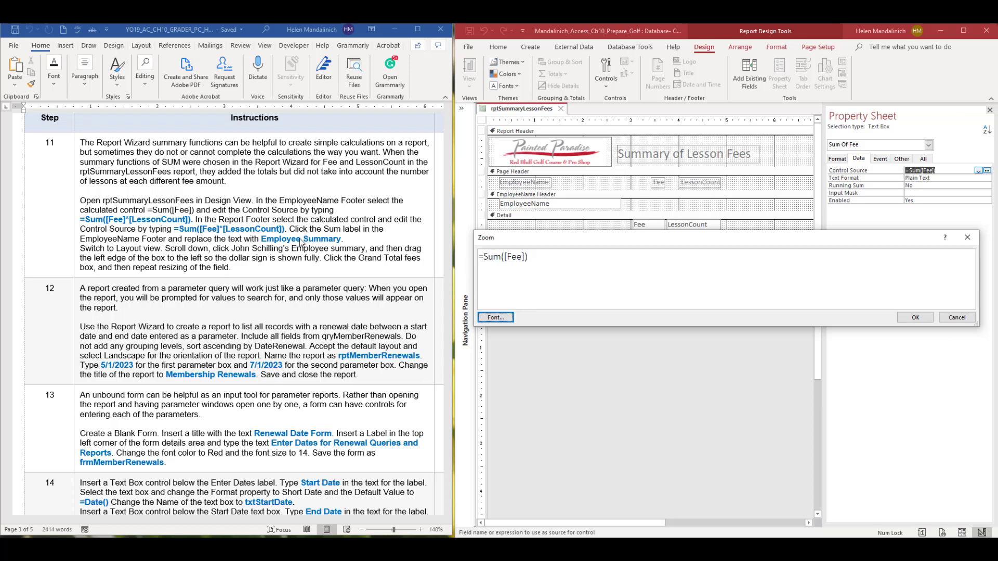
left_click(523, 257)
type("*[LessonCount")
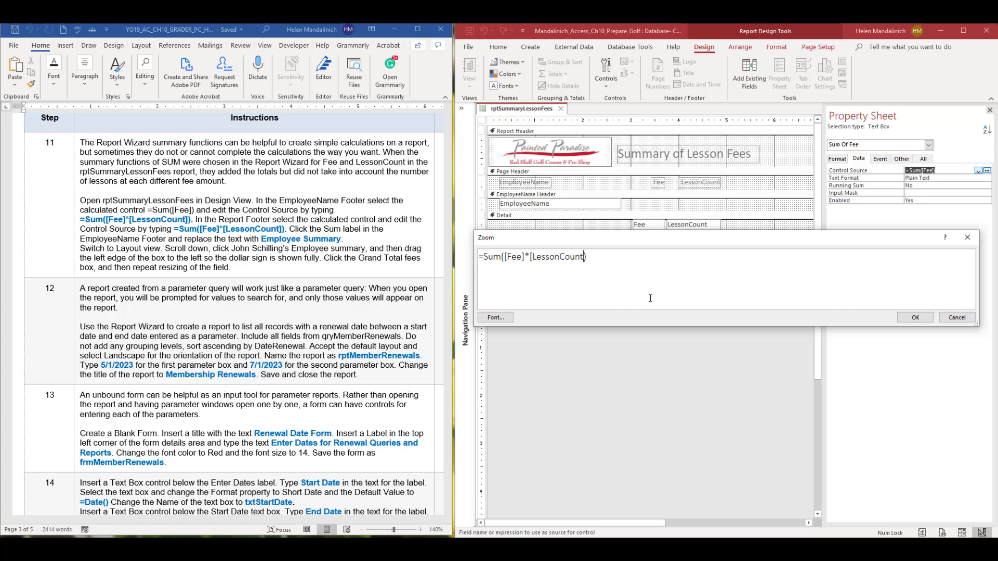
type("]")
left_click(919, 318)
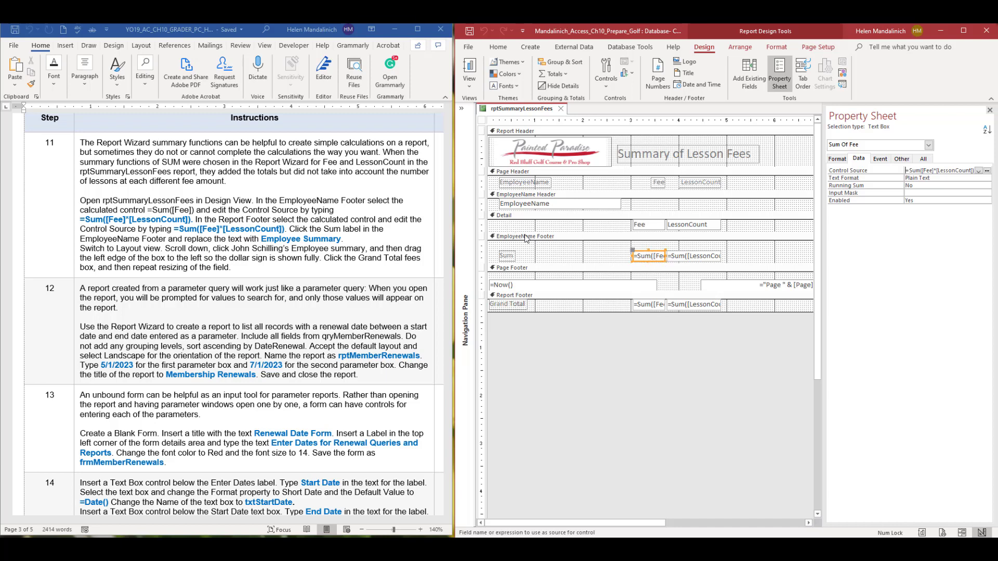
Set the Control Source of the fee grand total in the Report Footer to =Sum([Fee]*[LessonCount])
left_click(647, 307)
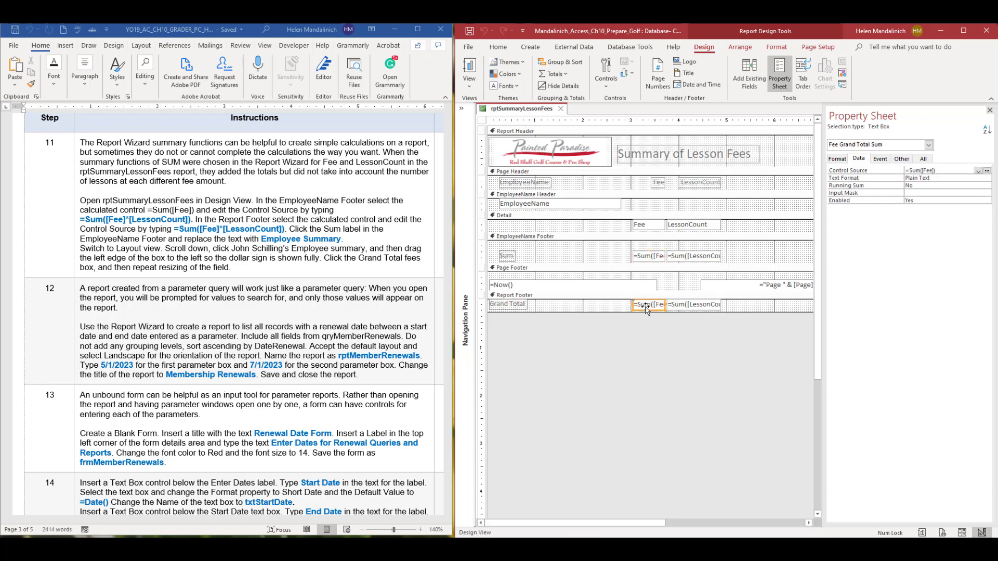
left_click(940, 170)
right_click(941, 171)
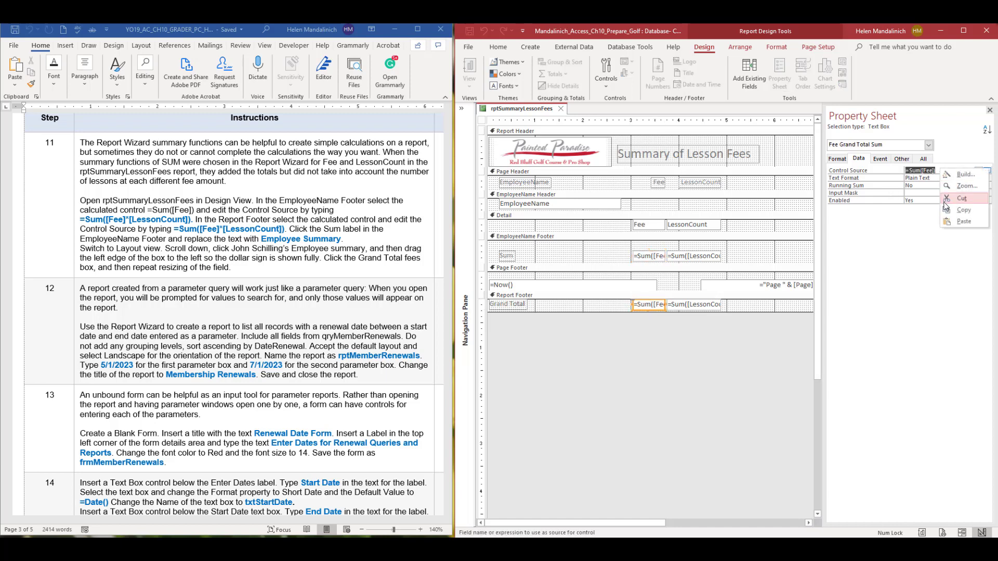
left_click(966, 186)
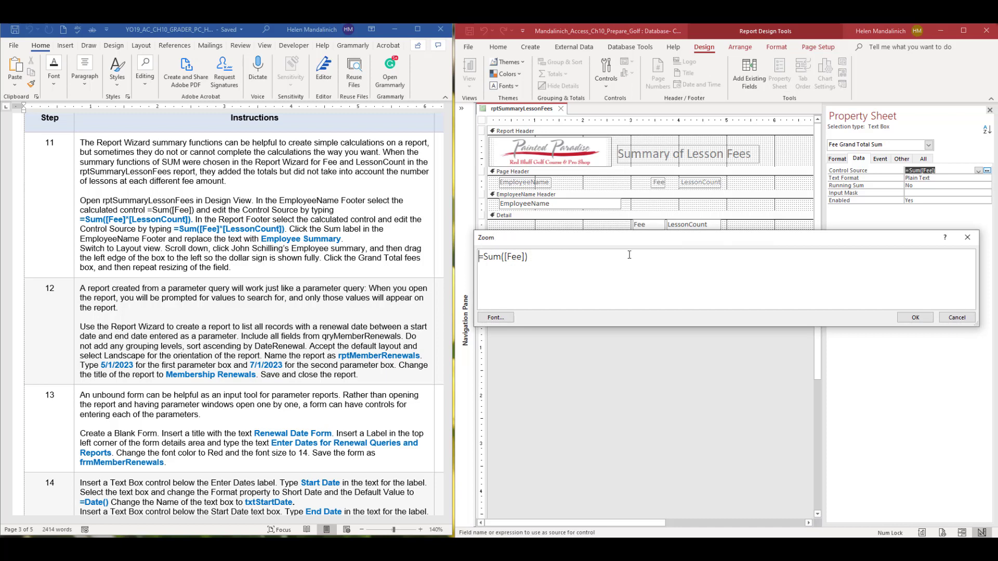
left_click(527, 256)
type("*[LessonCount")
left_click(915, 318)
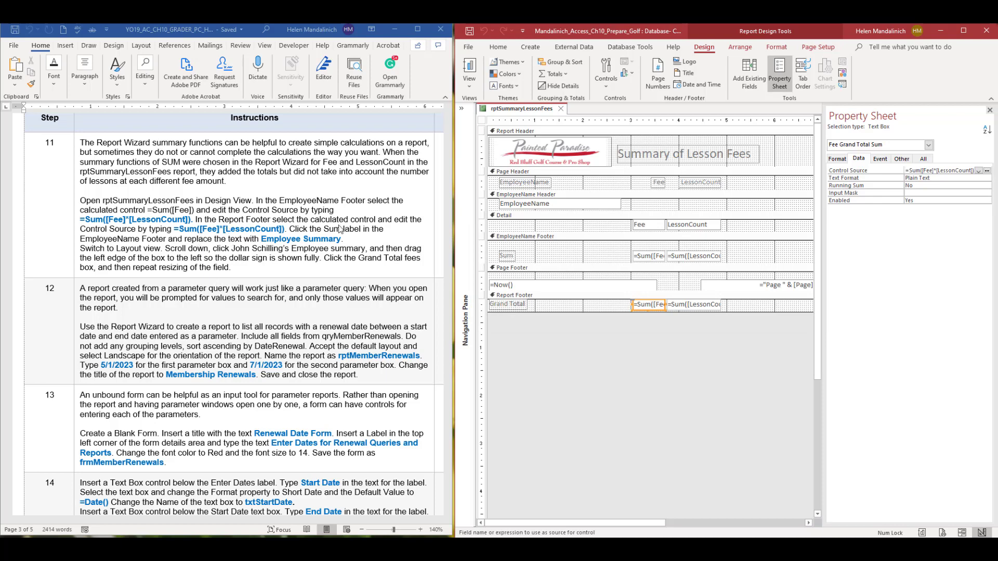
Replace the caption of the Sum label in the EmployeeName Footer with Employee Summary
left_click(705, 259)
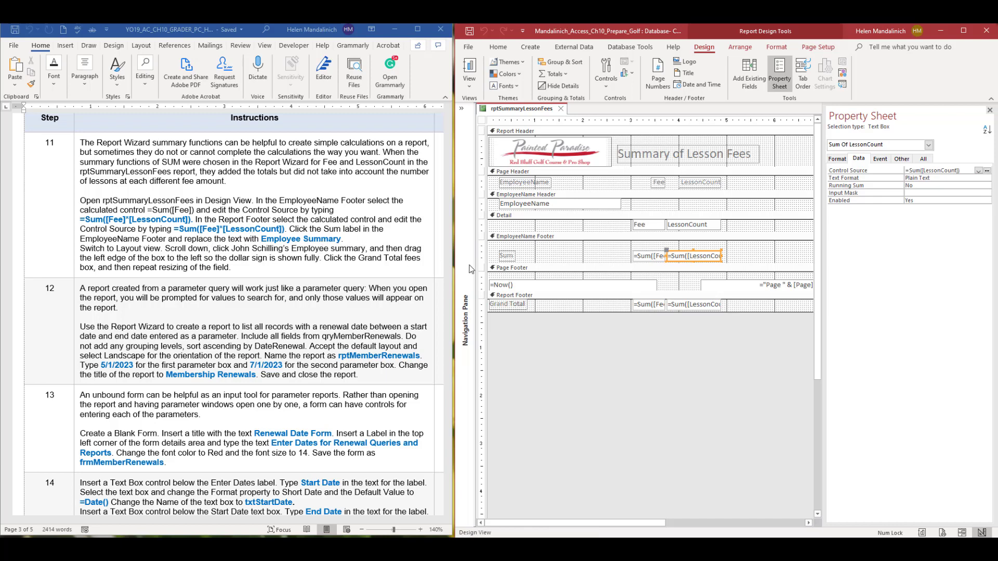
left_click(508, 256)
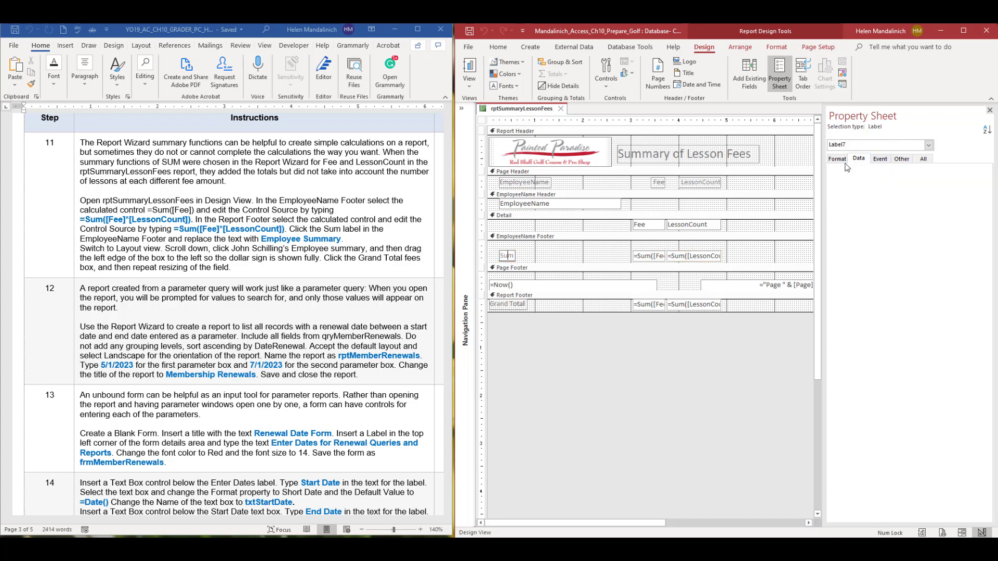
left_click(920, 161)
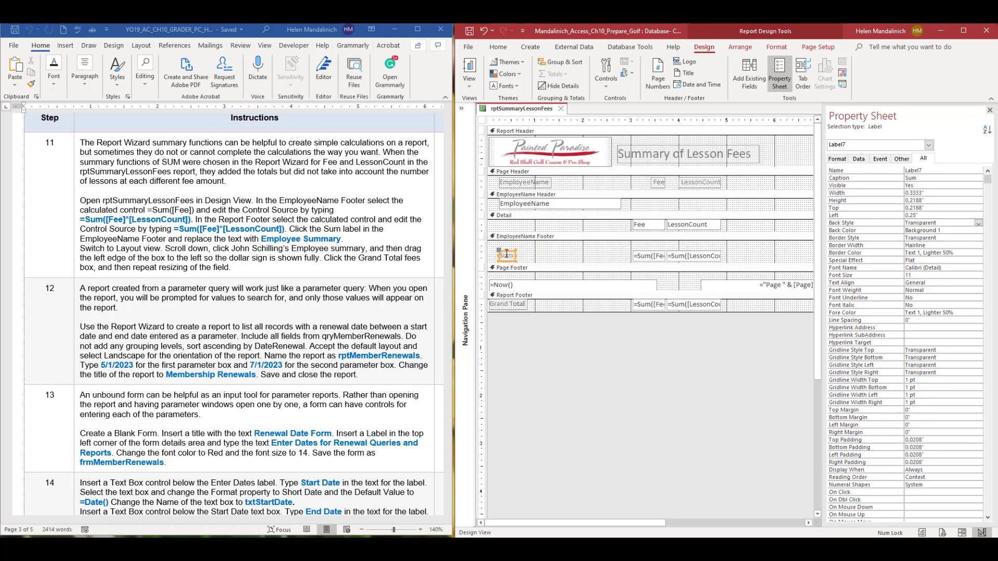
left_click(924, 178)
double_click(903, 178)
left_click(778, 353)
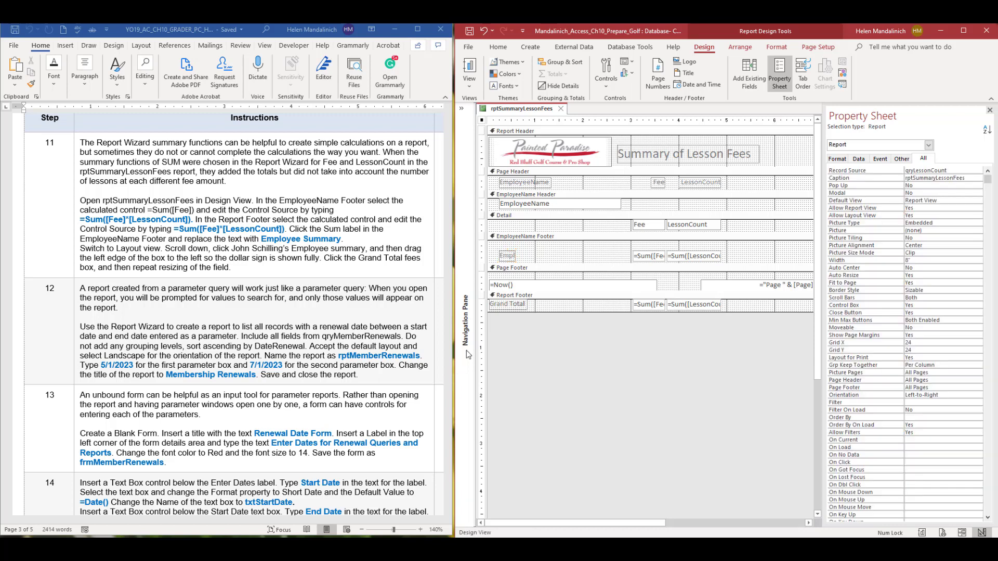
Switch the report to Layout View and look through the employee fee summaries down to the grand total
left_click(464, 82)
left_click(497, 151)
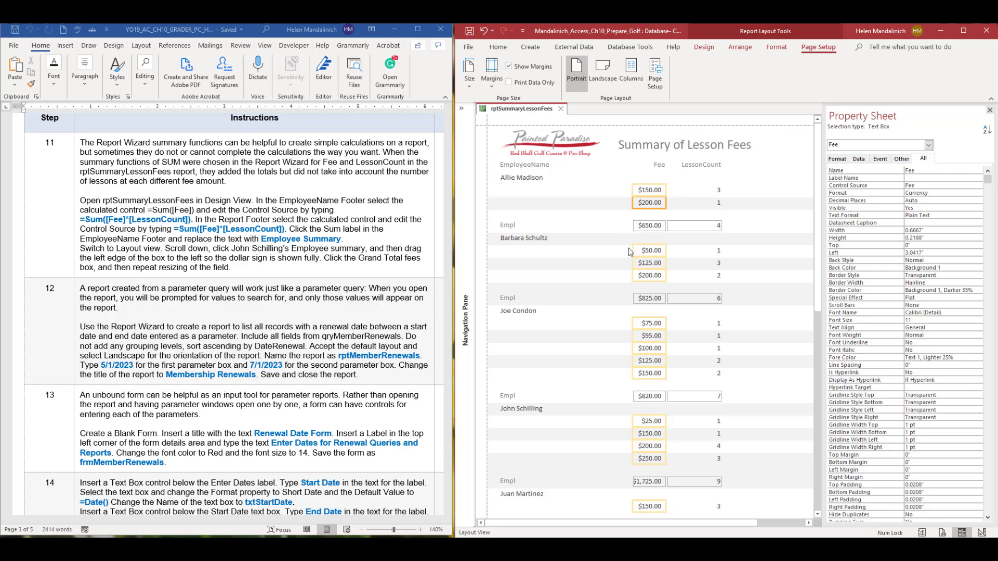
scroll(773, 390, "down", 3)
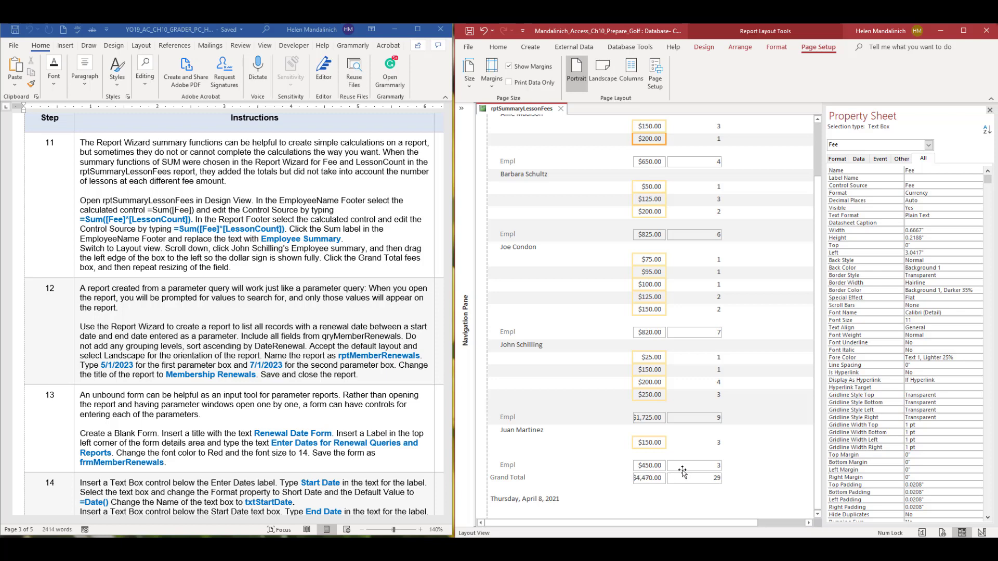
scroll(683, 472, "up", 3)
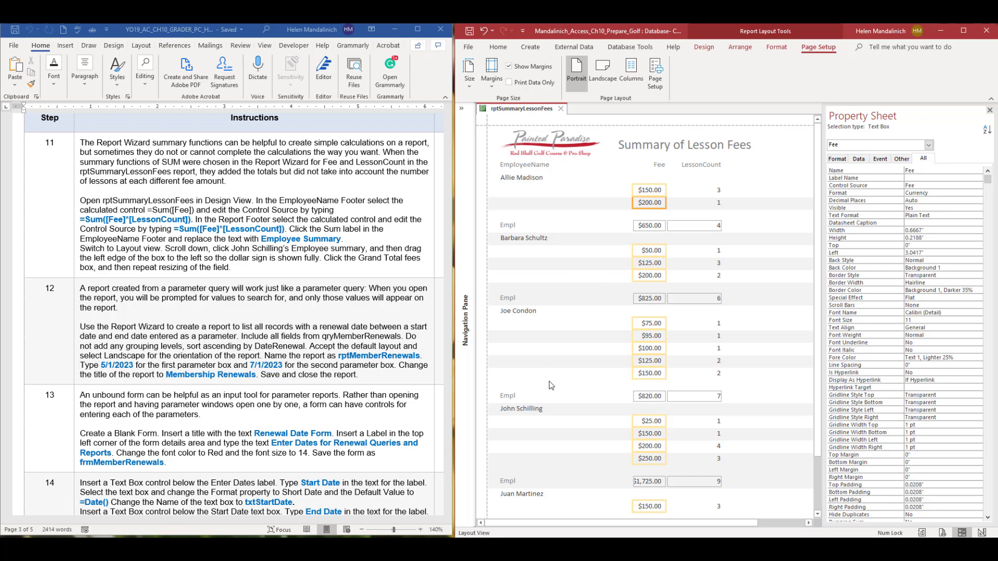
scroll(549, 382, "down", 3)
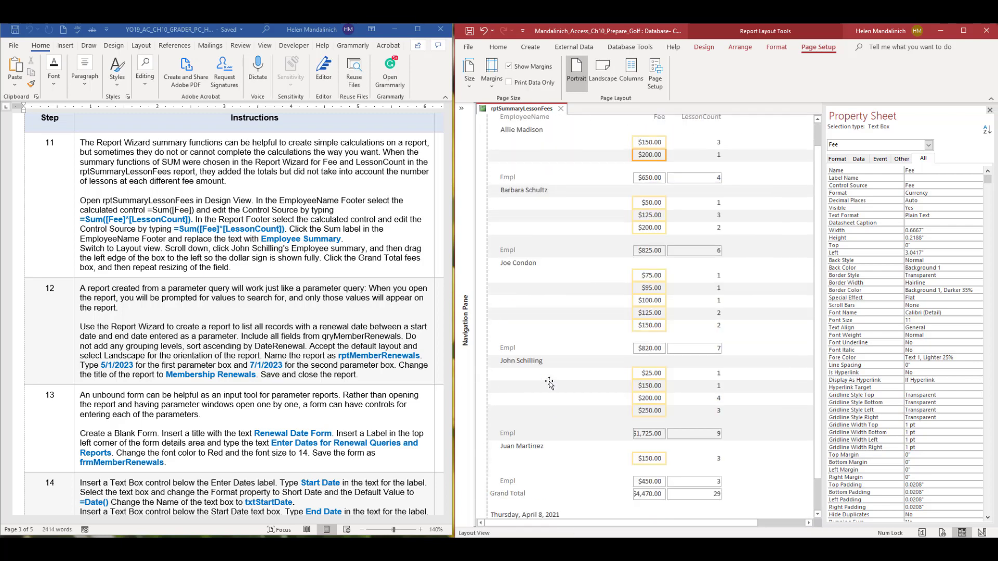
scroll(549, 382, "down", 1)
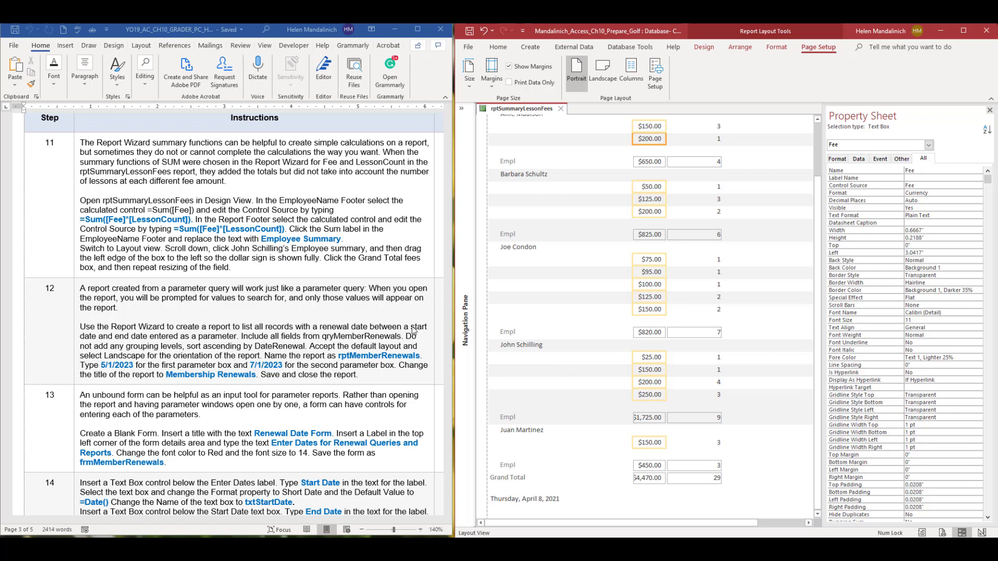
Extend the left edges of the employee fee summary box, to about 0.82" wide, and the Grand Total fee box so their dollar signs show fully
left_click(635, 419)
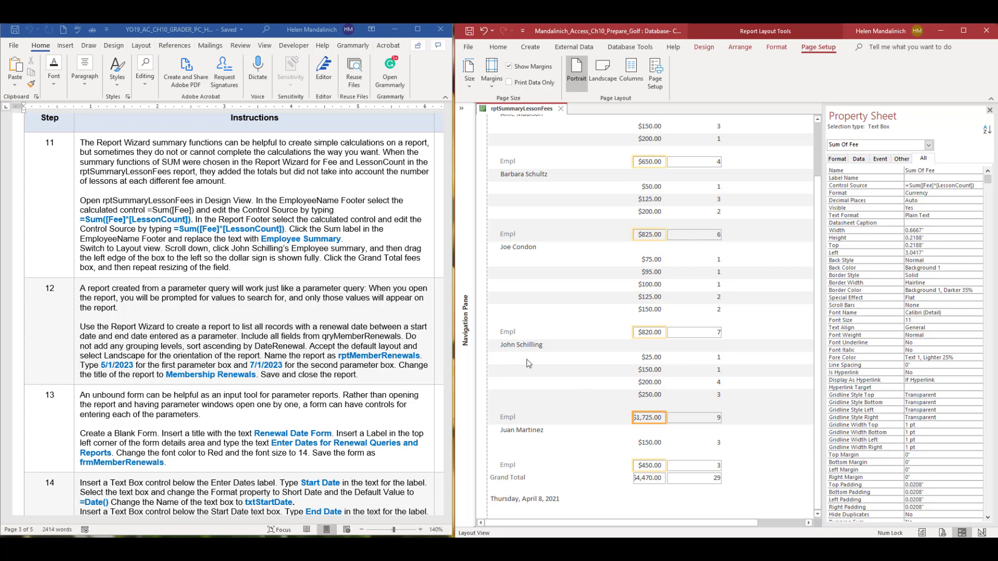
left_click_drag(632, 417, 625, 417)
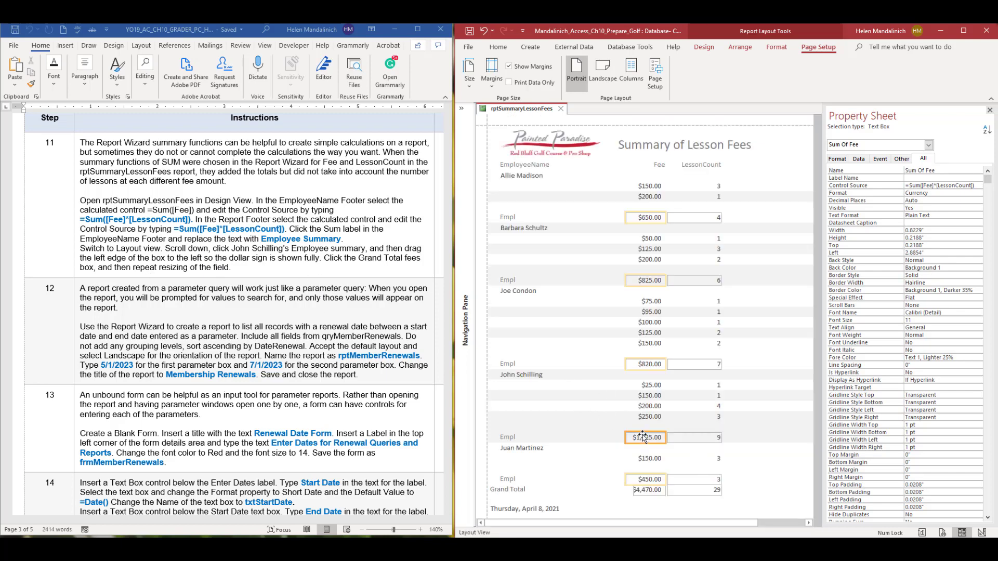
left_click(637, 493)
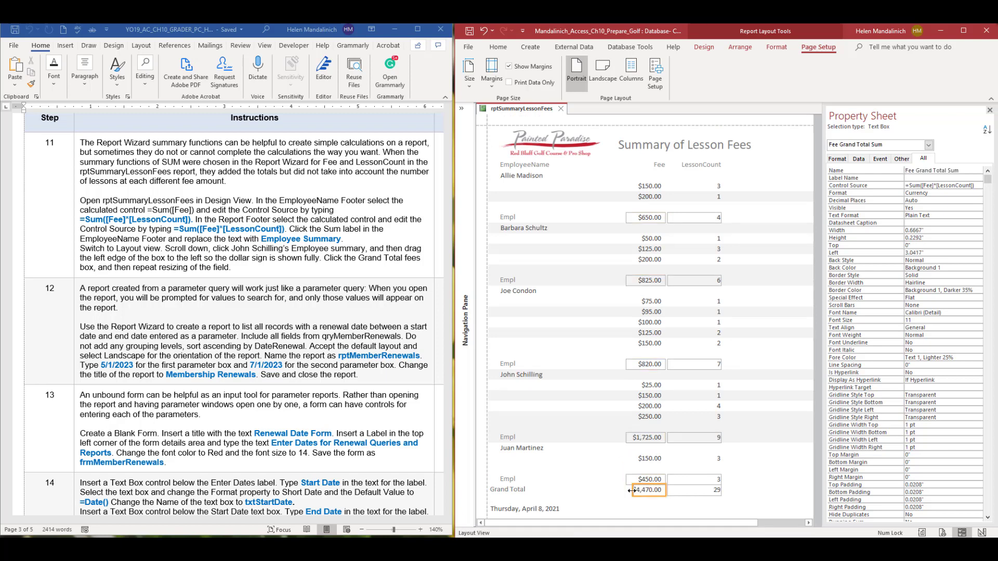
left_click_drag(632, 491, 625, 491)
left_click(609, 504)
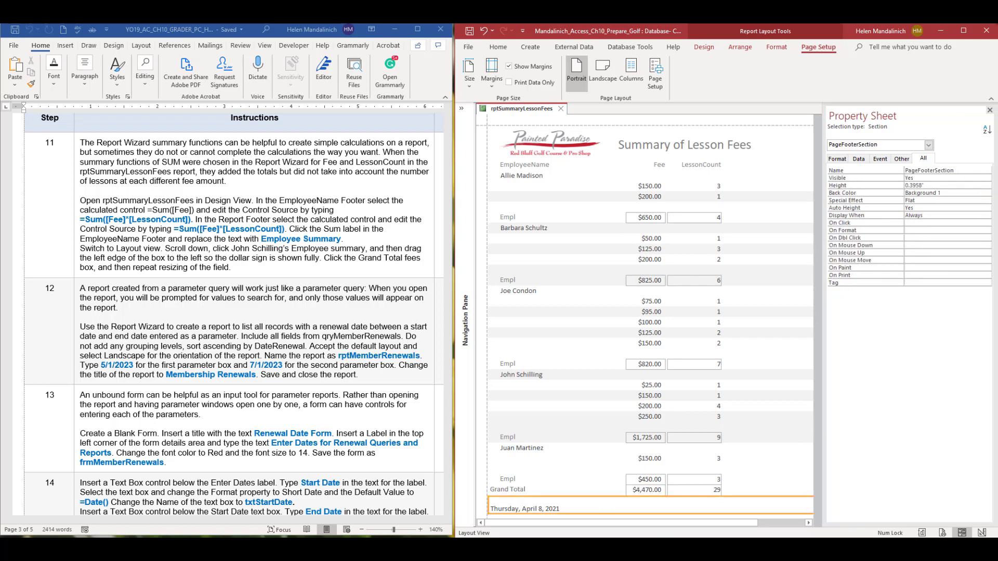
Switch to the Word instructions, highlight step number 11 in yellow and bring the following steps into view
double_click(38, 140)
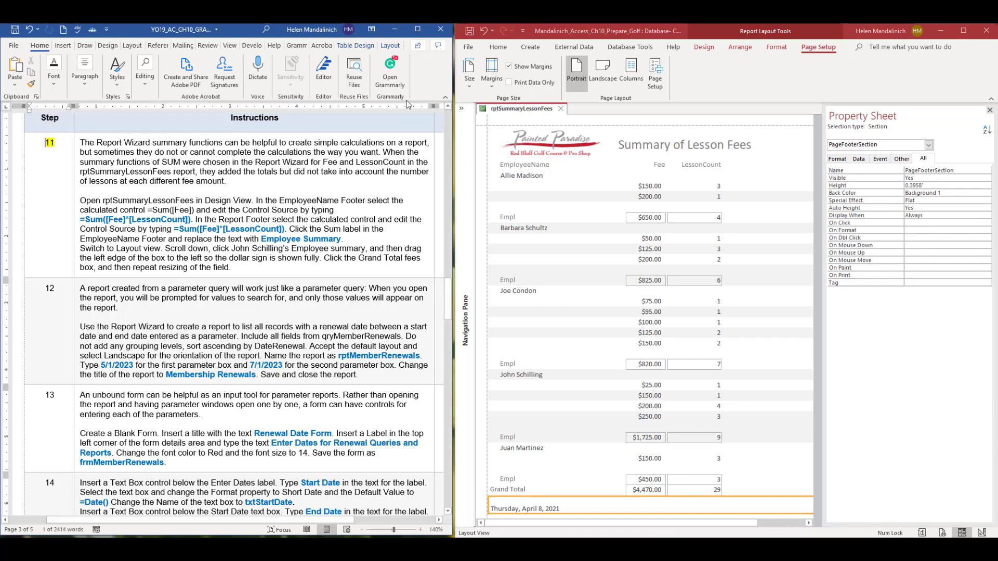
scroll(240, 323, "down", 3)
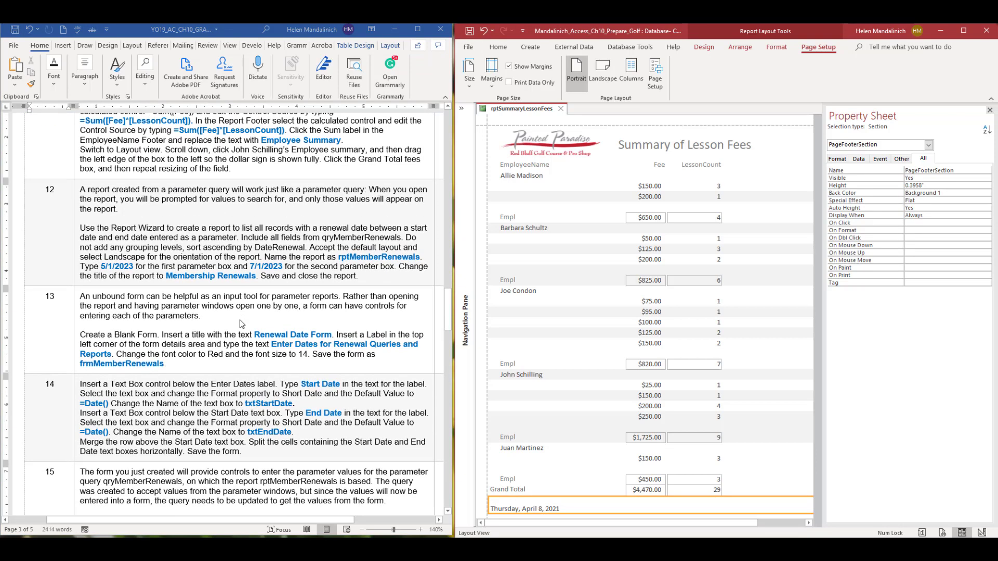
scroll(239, 320, "down", 2)
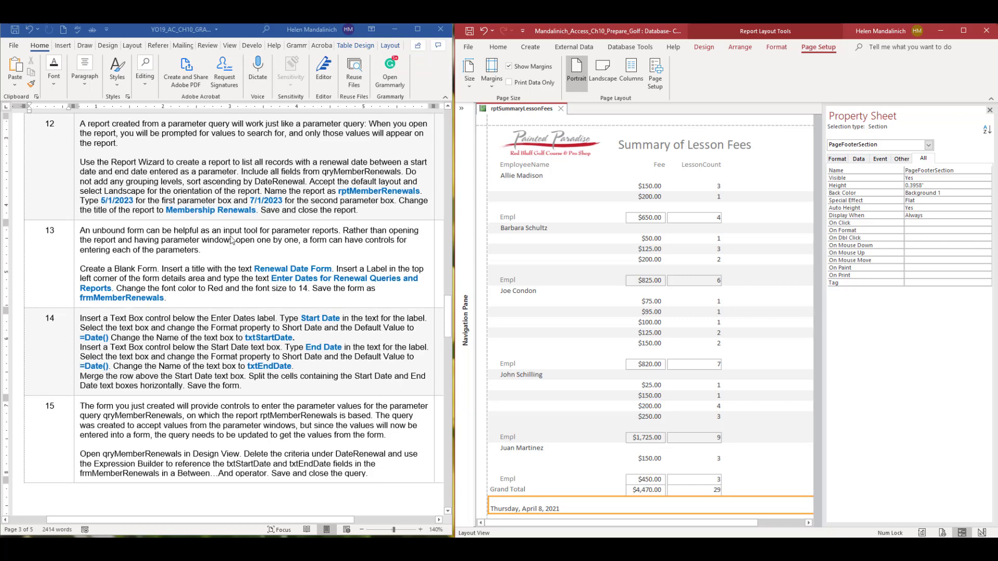
Close the rptSummaryLessonFees report
scroll(229, 265, "up", 3)
scroll(229, 265, "down", 3)
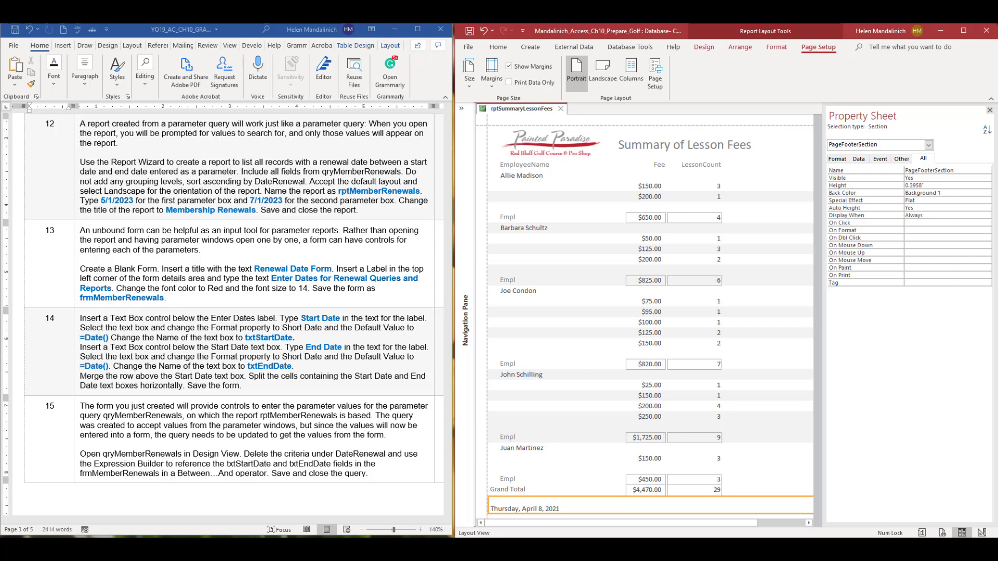
left_click(561, 109)
left_click(411, 312)
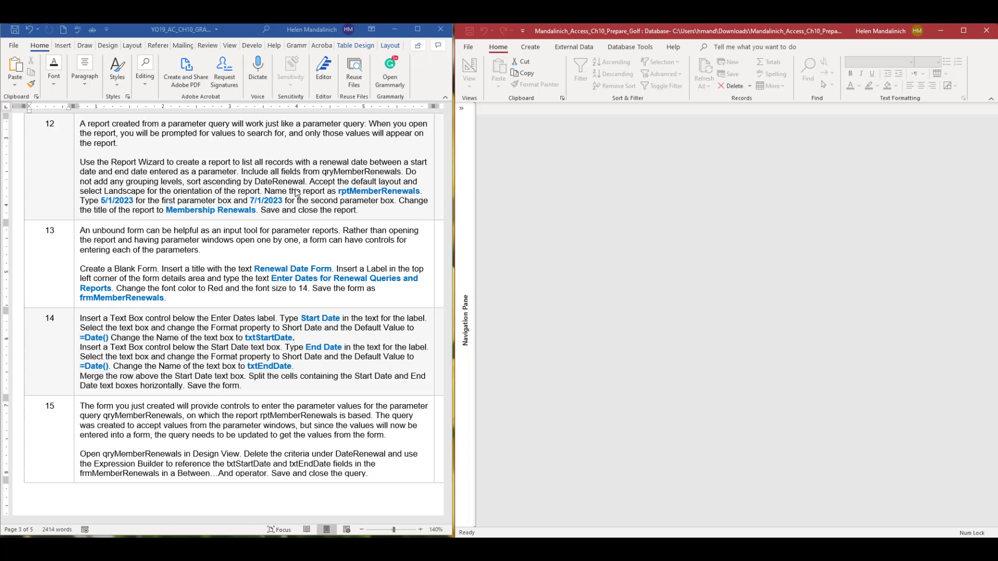
left_click(461, 109)
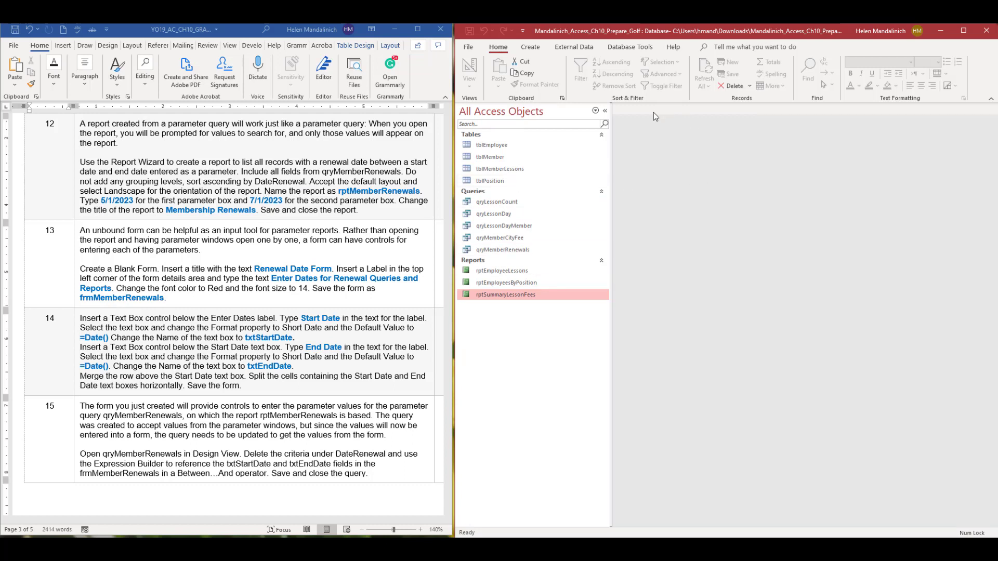
left_click(603, 111)
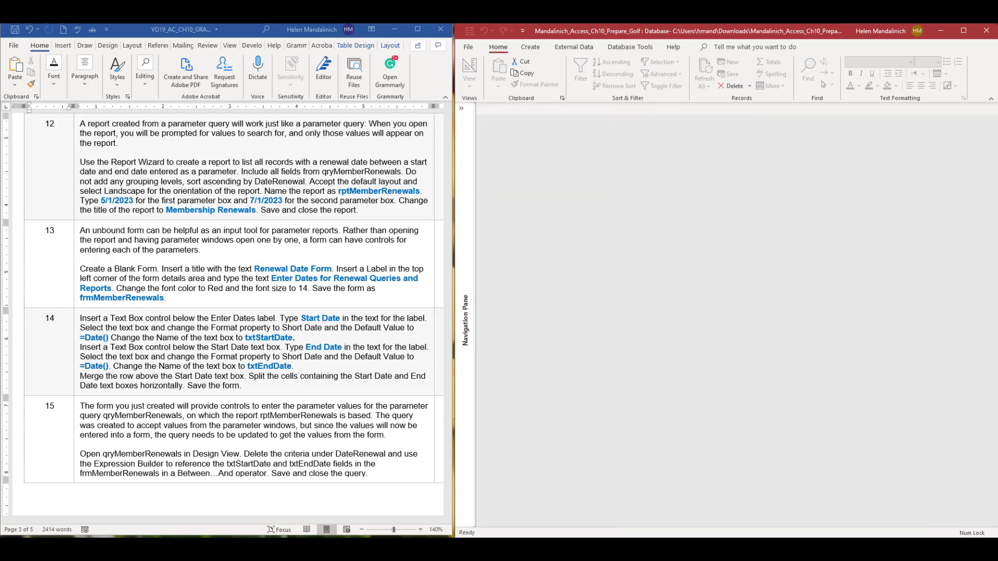
Show the list of database objects, and highlight qryMemberRenewals in yellow in step 12 of the Word instructions
left_click(461, 108)
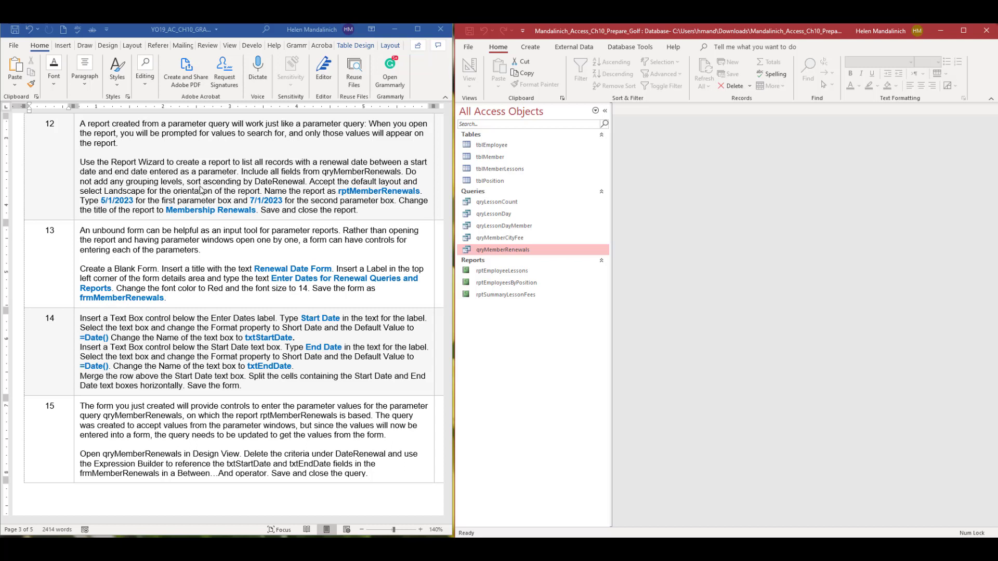
left_click_drag(321, 173, 401, 171)
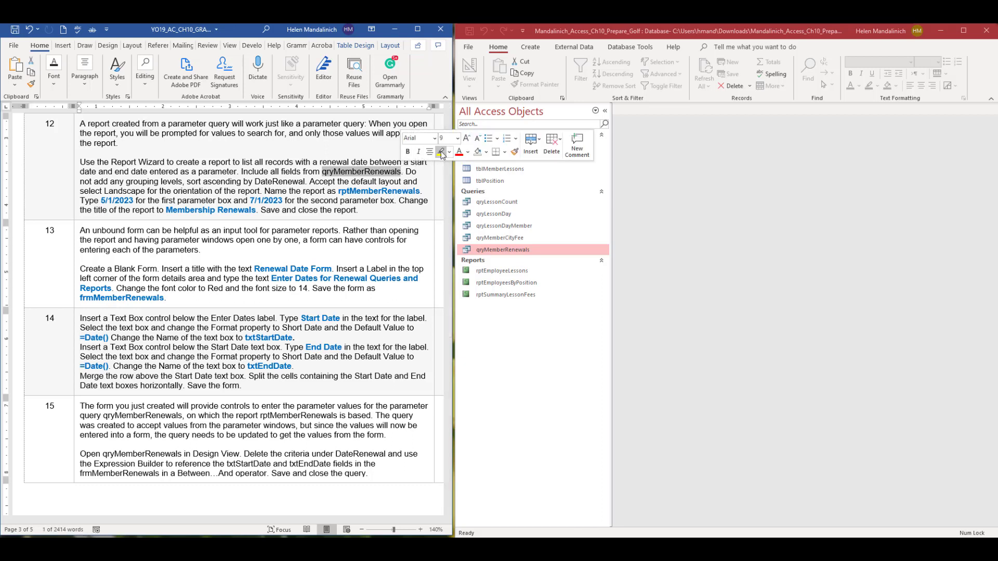
left_click(440, 157)
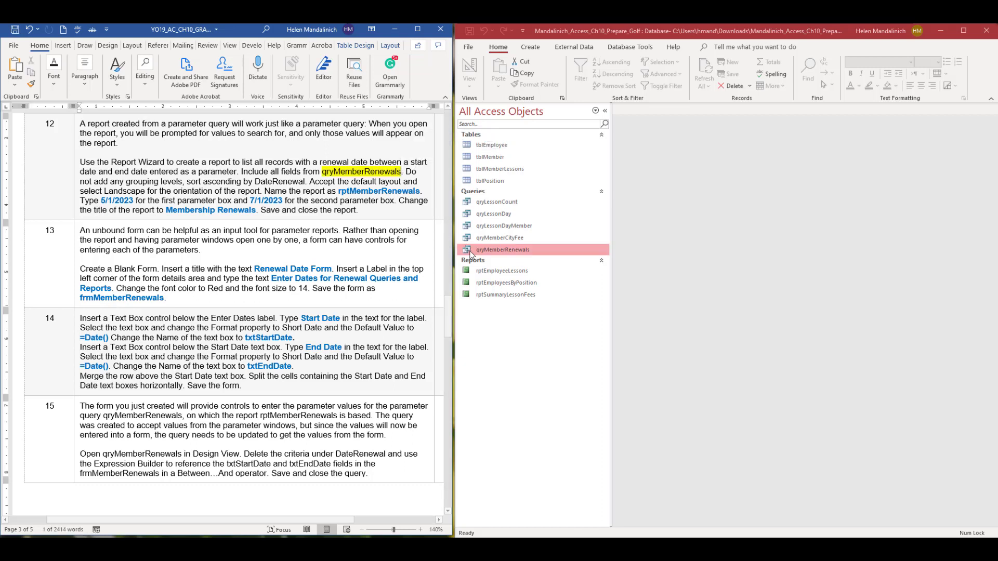
Open qryMemberRenewals in Design View, examine the criteria under DateRenewal, and close the query
right_click(518, 252)
left_click(605, 111)
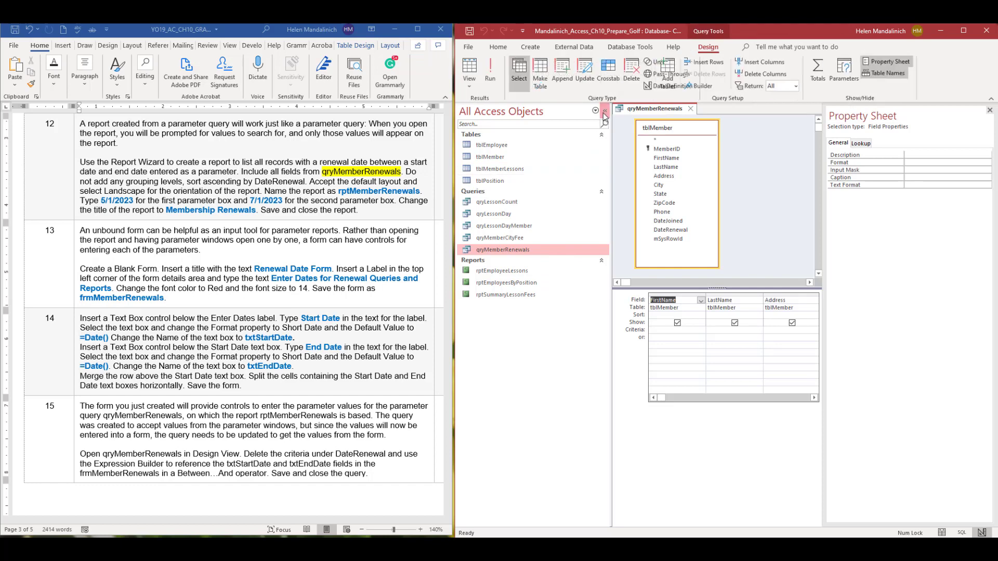
left_click(990, 111)
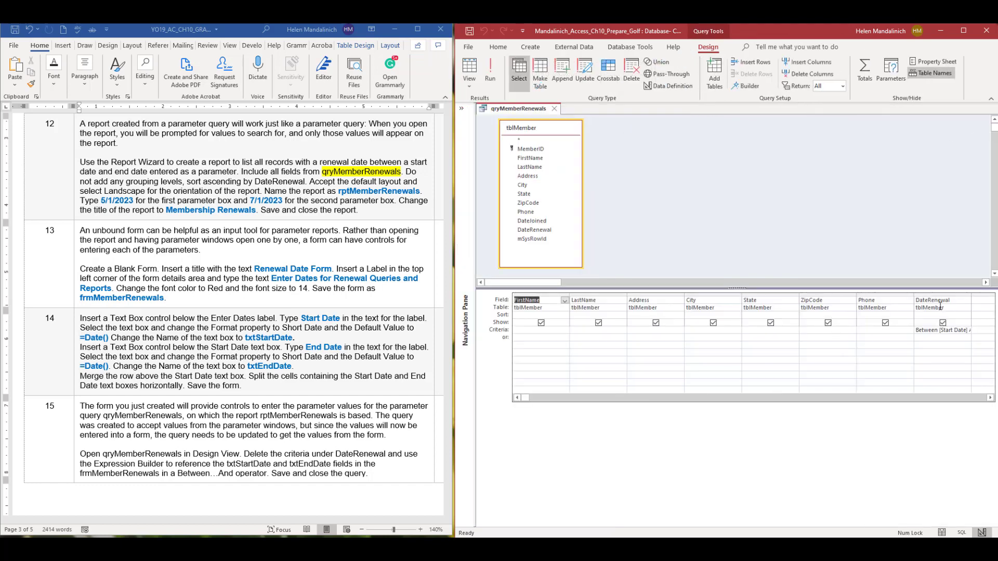
left_click(921, 331)
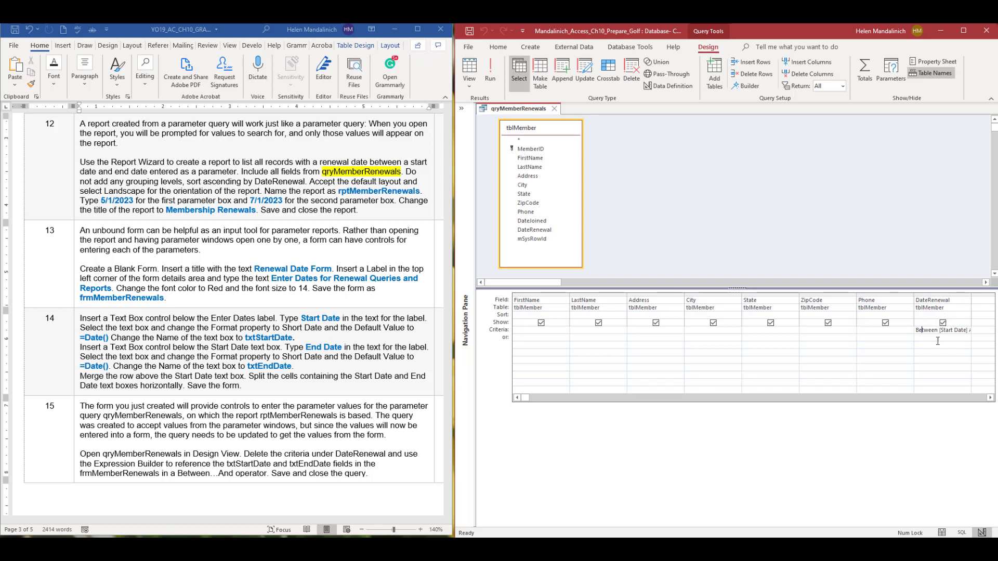
left_click(555, 108)
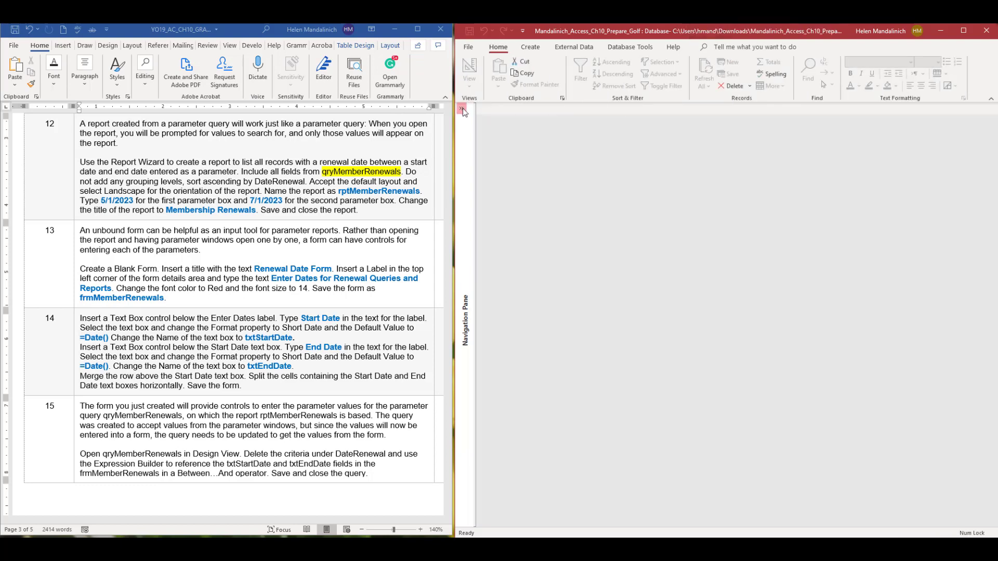
Start a new report with the Report Wizard, including all fields from qryMemberRenewals
left_click(530, 47)
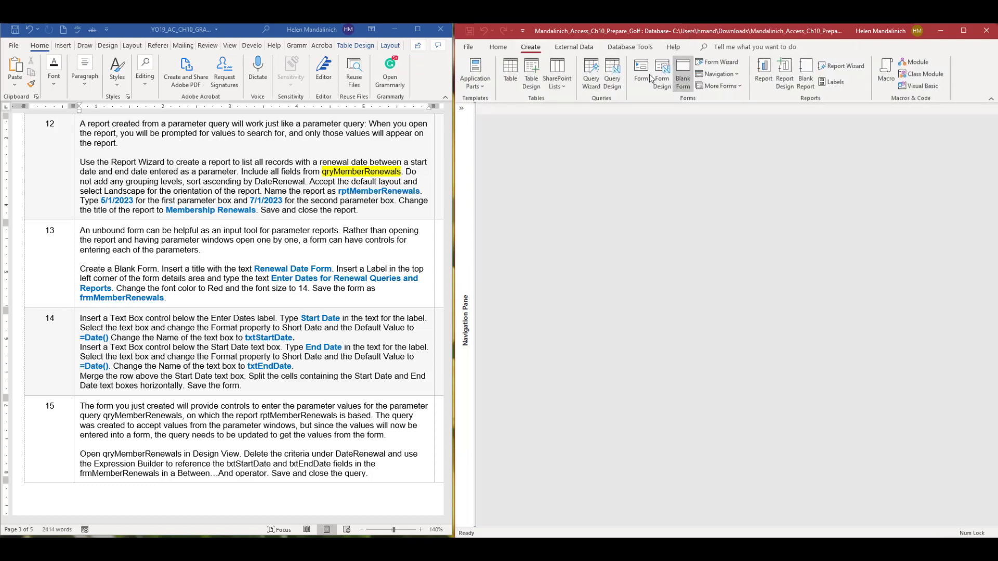
left_click(841, 65)
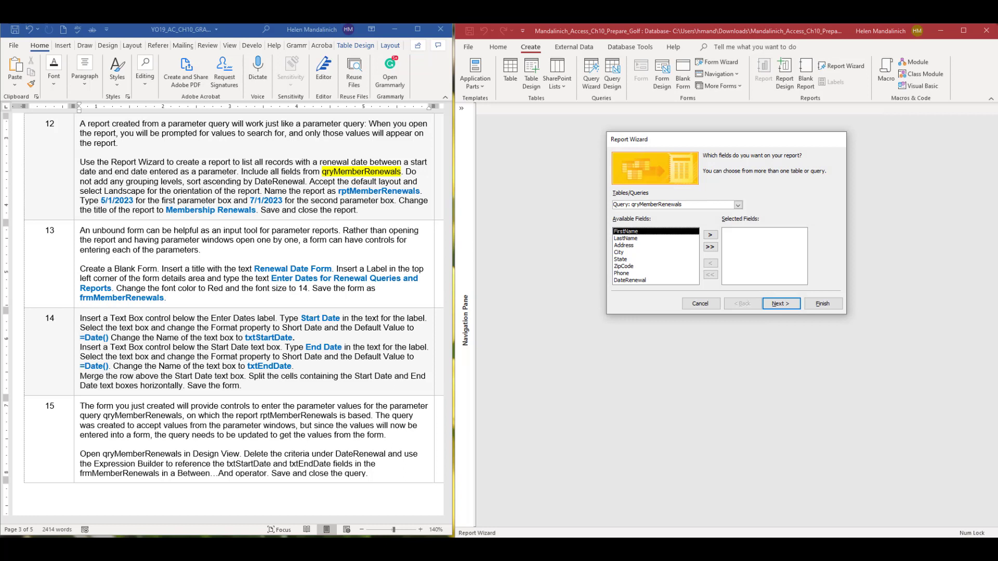
left_click(738, 205)
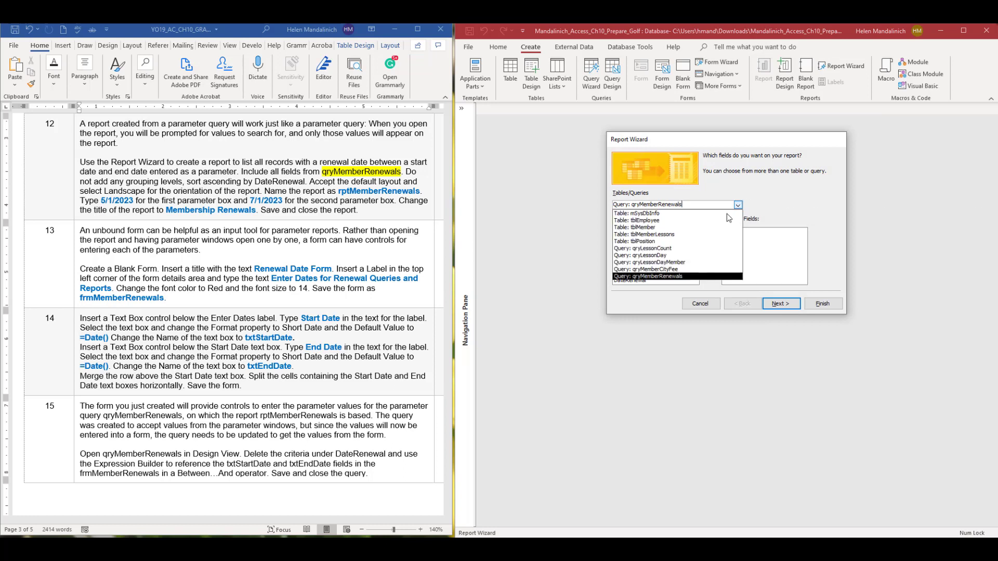
left_click(728, 276)
left_click(710, 247)
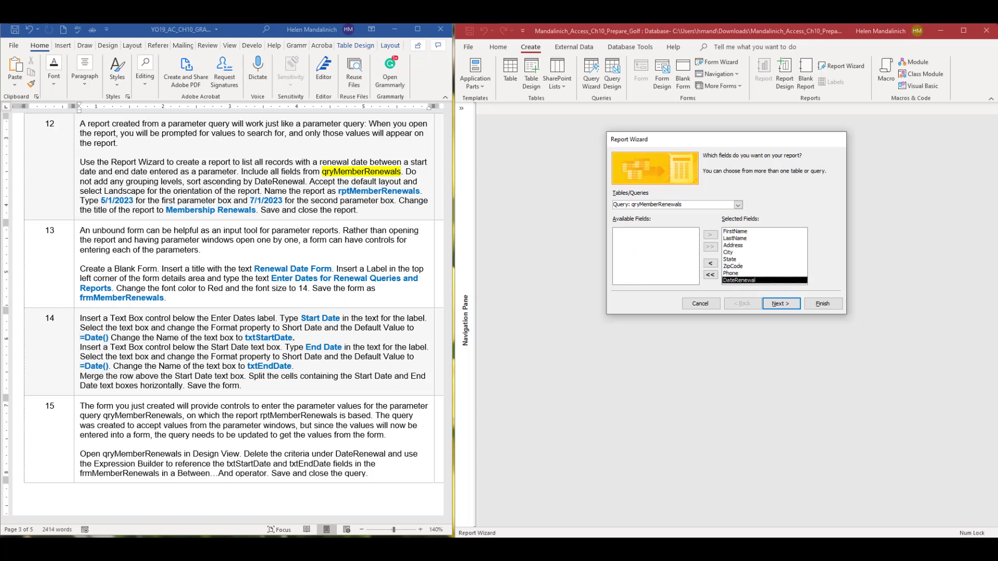
left_click(773, 307)
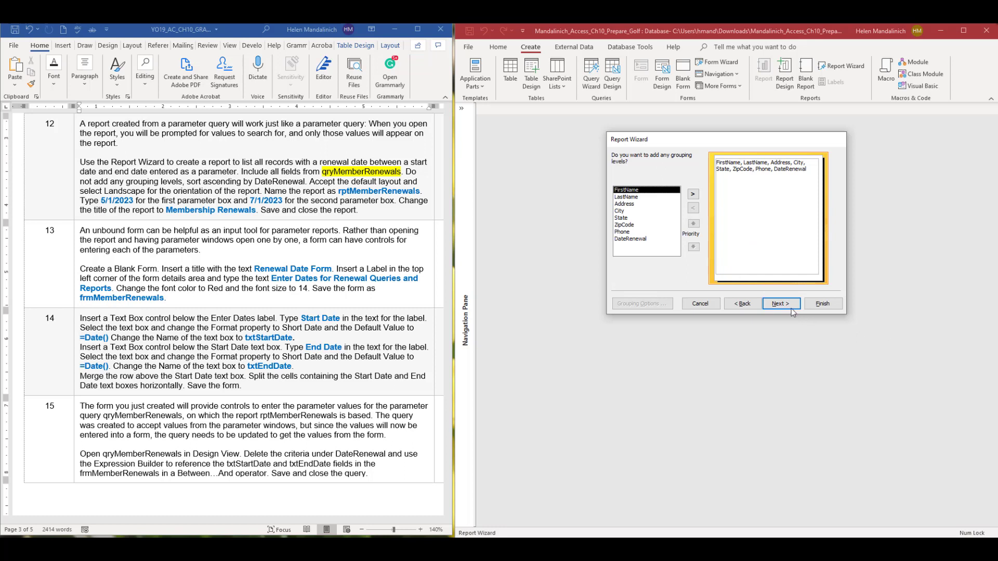
Skip the grouping levels and sort the report's records ascending by DateRenewal
left_click(786, 308)
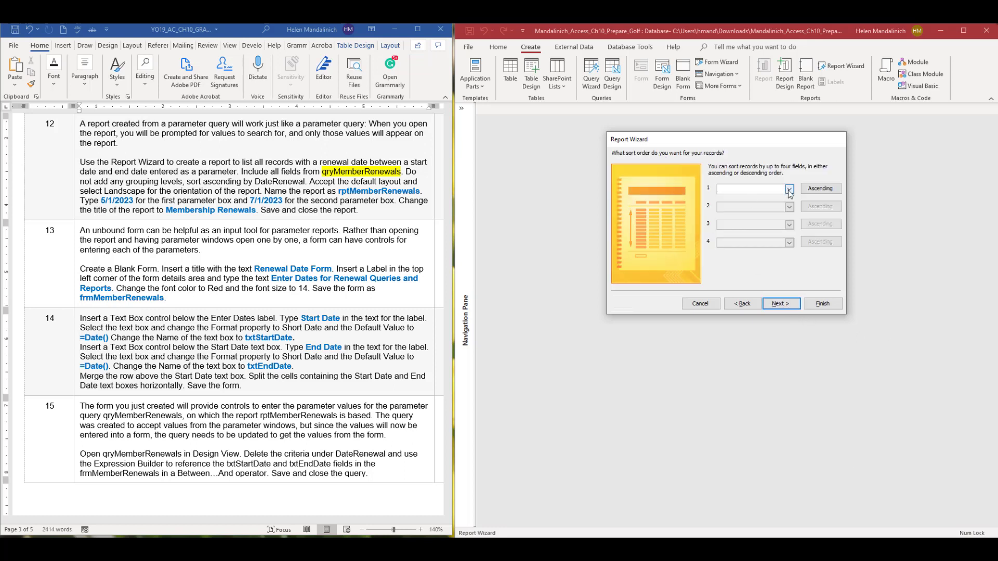
left_click(790, 189)
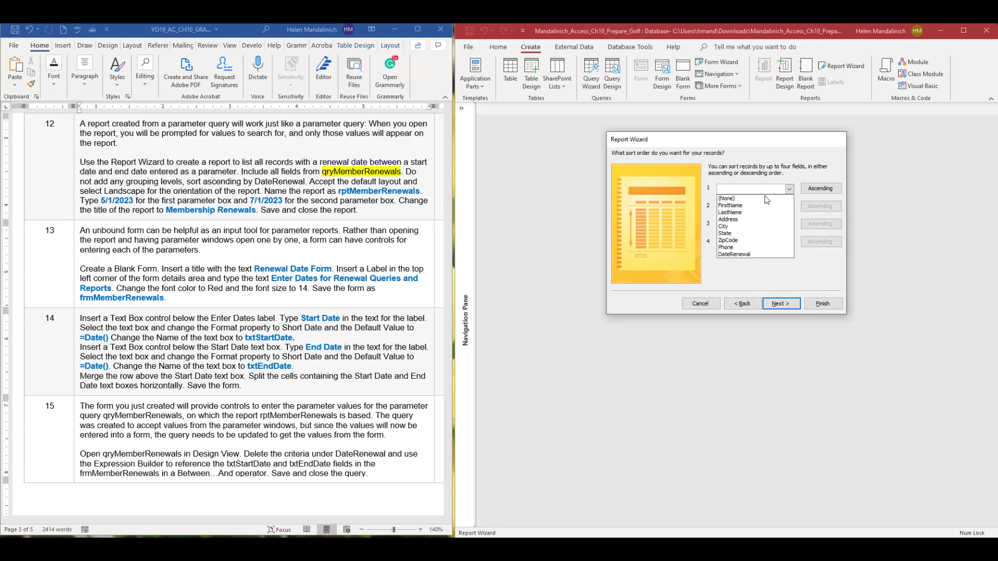
left_click(751, 255)
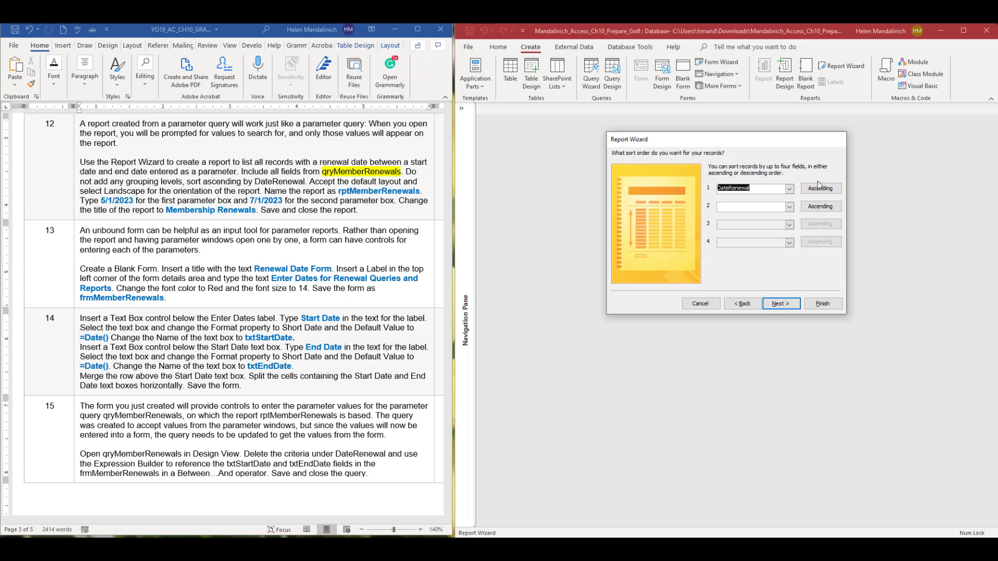
left_click(782, 305)
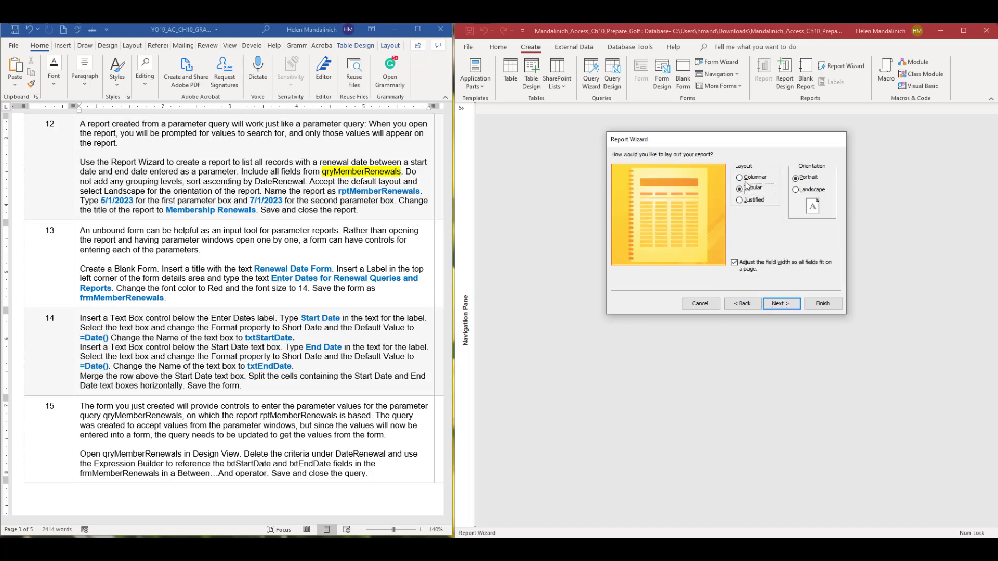
Keep the Tabular layout, set the orientation to Landscape, and finish the wizard with the report named rptMemberRenewals
left_click(796, 190)
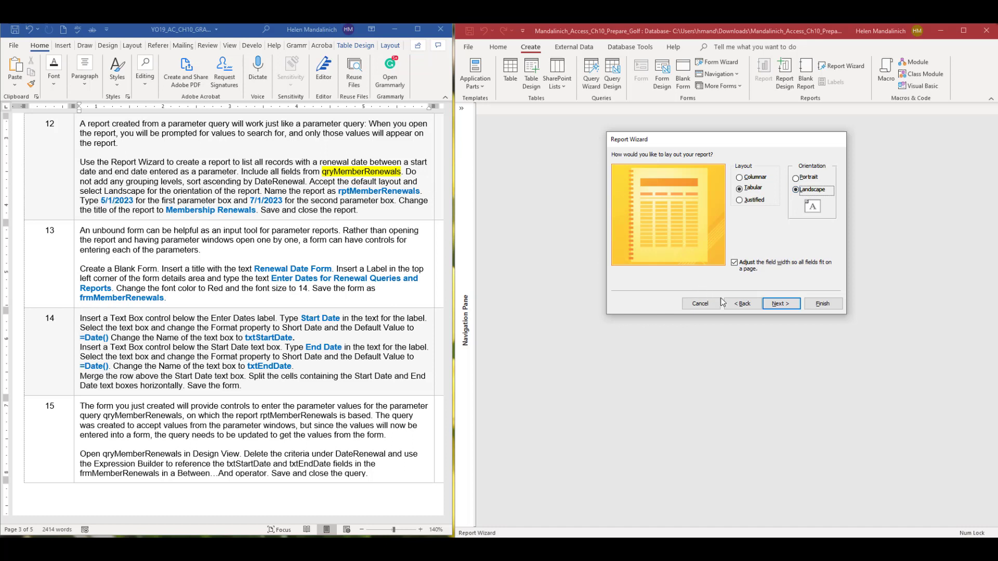
left_click(781, 304)
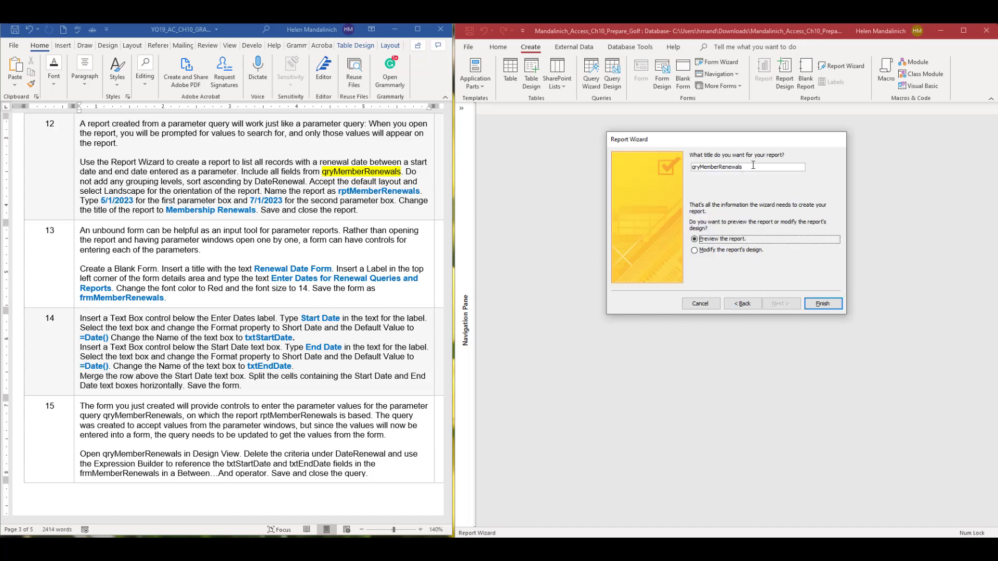
left_click_drag(754, 165, 665, 168)
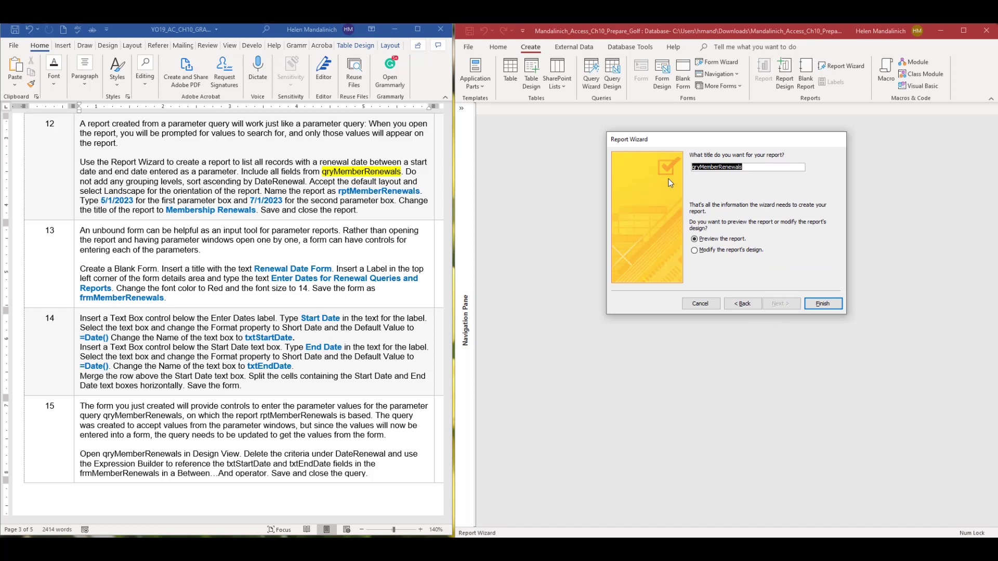
type("rptMemberRenewals")
left_click(831, 304)
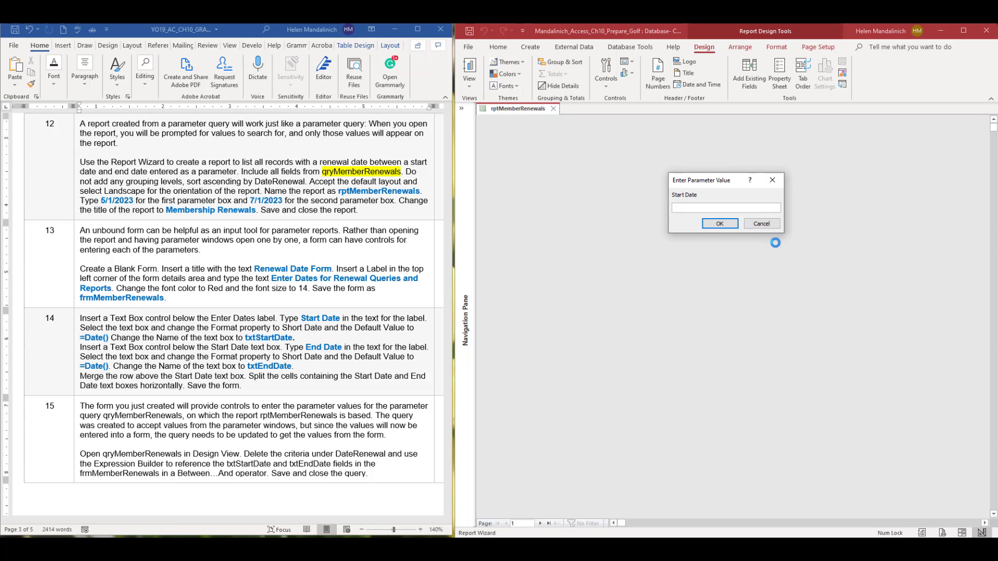
Preview rptMemberRenewals with Start Date 5/1/2023 and End Date 7/1/2023, and close the report
type("5/1/2023")
left_click(719, 223)
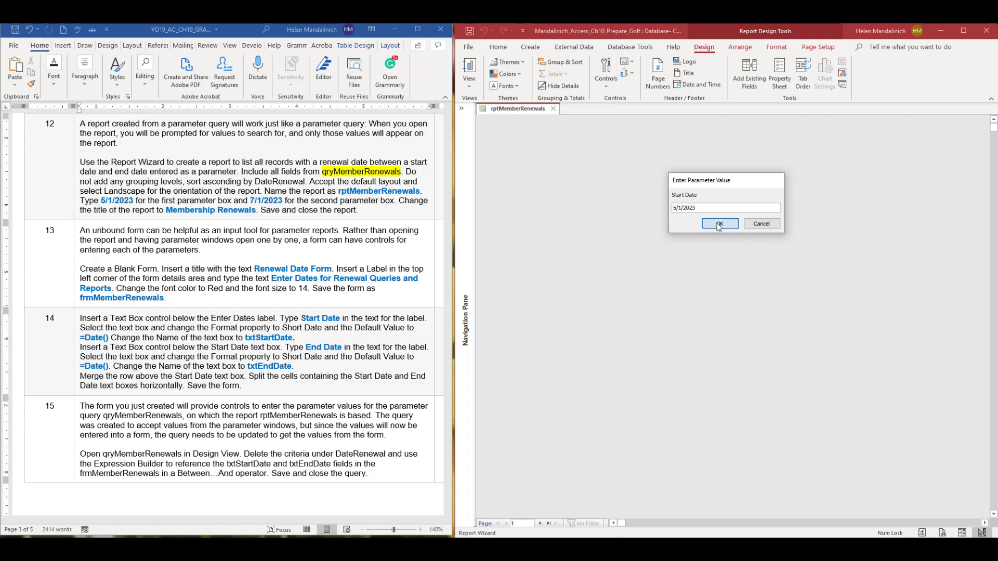
type("7/1/")
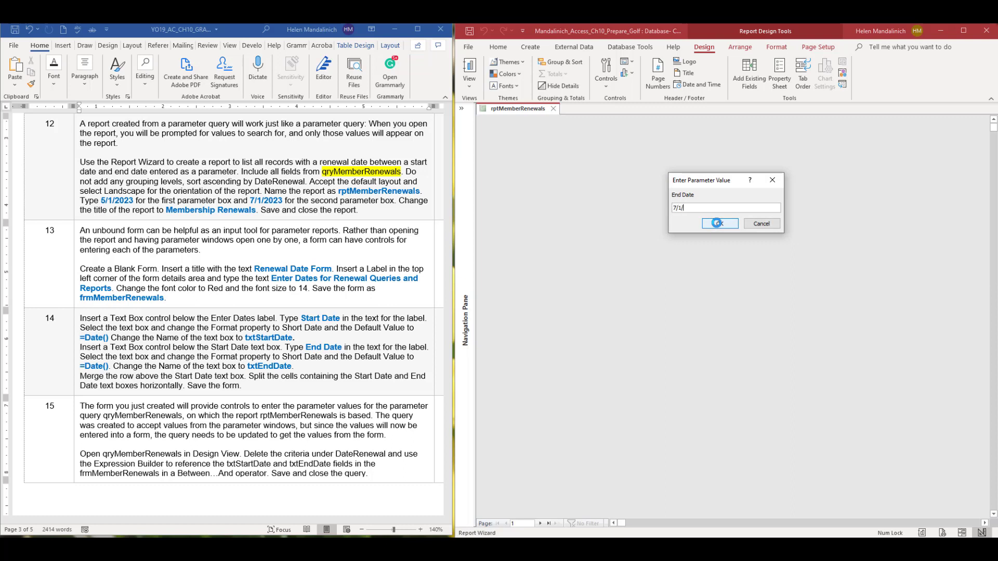
type("2023")
left_click(718, 223)
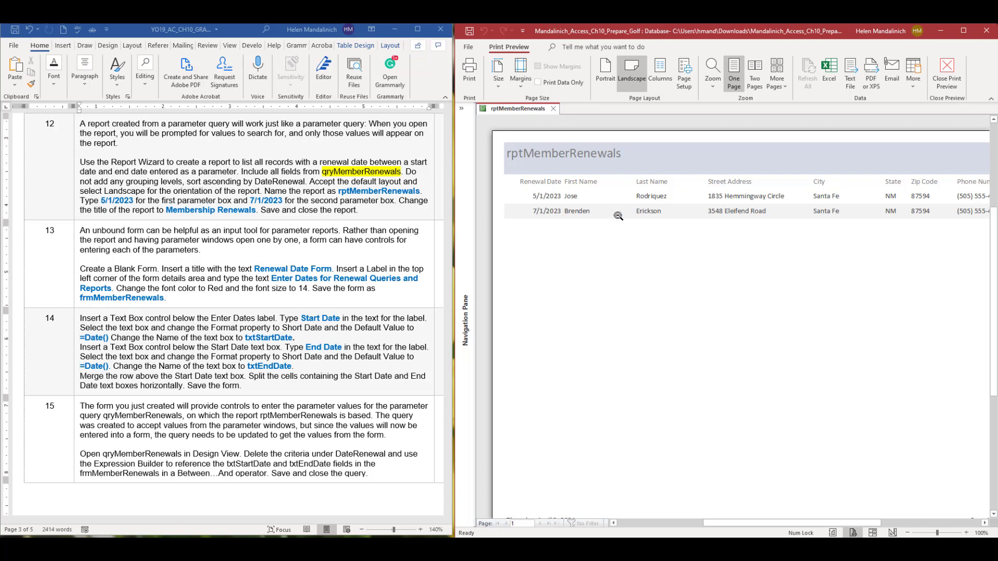
left_click(947, 73)
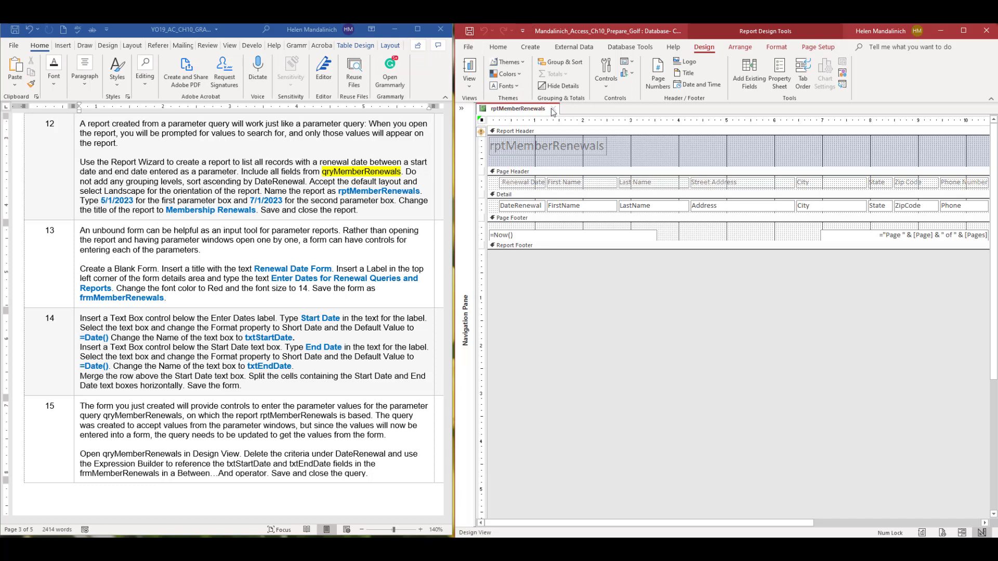
left_click(553, 112)
Switch to the Word instructions, select step number 12, and read through steps 13 to 15
left_click_drag(56, 124, 40, 124)
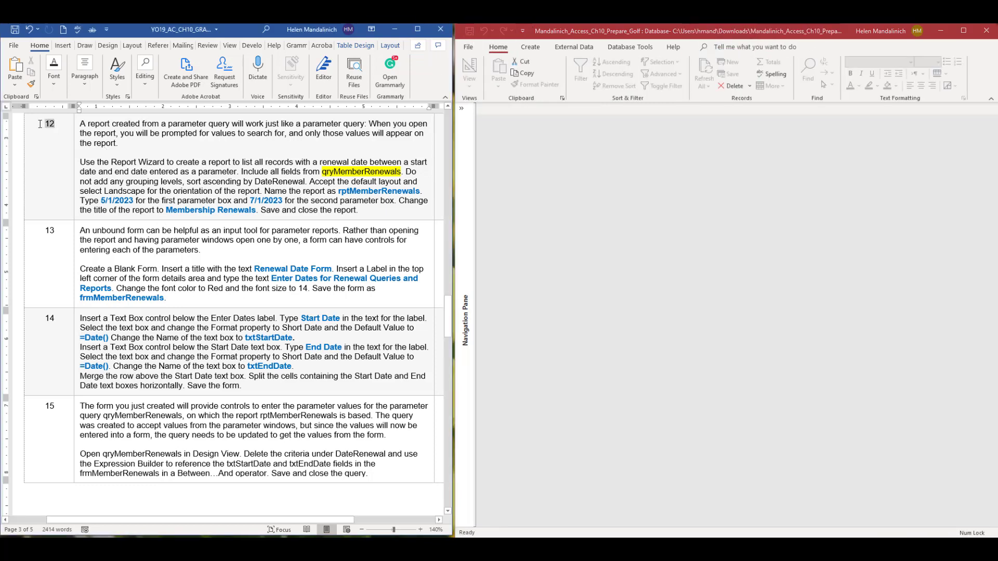
scroll(247, 312, "down", 2)
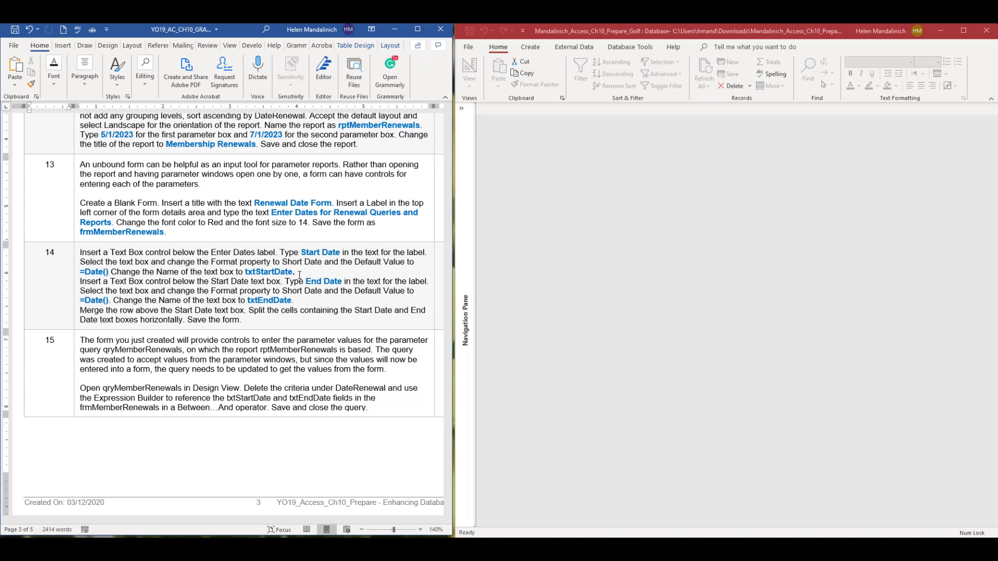
scroll(246, 271, "down", 2)
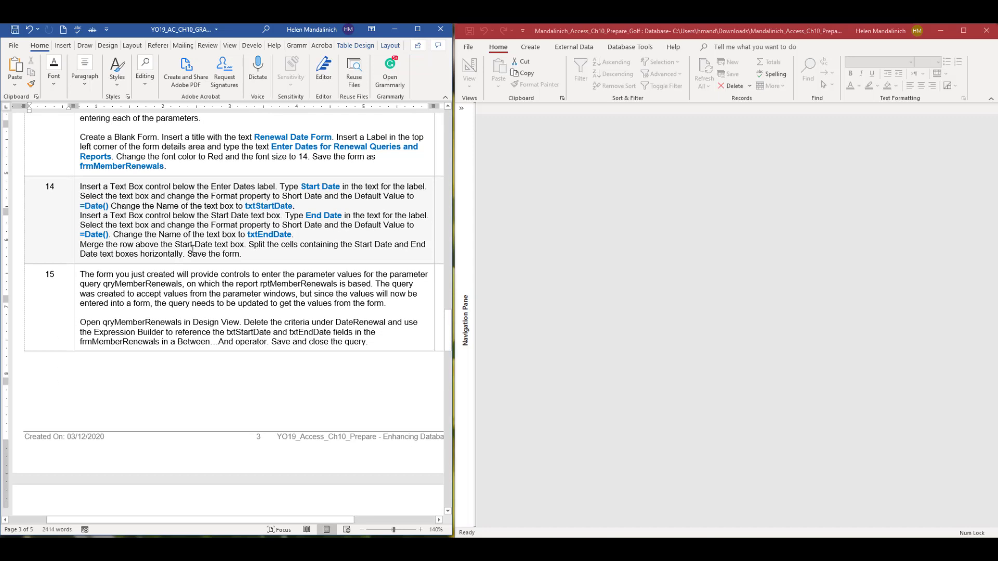
scroll(246, 271, "up", 3)
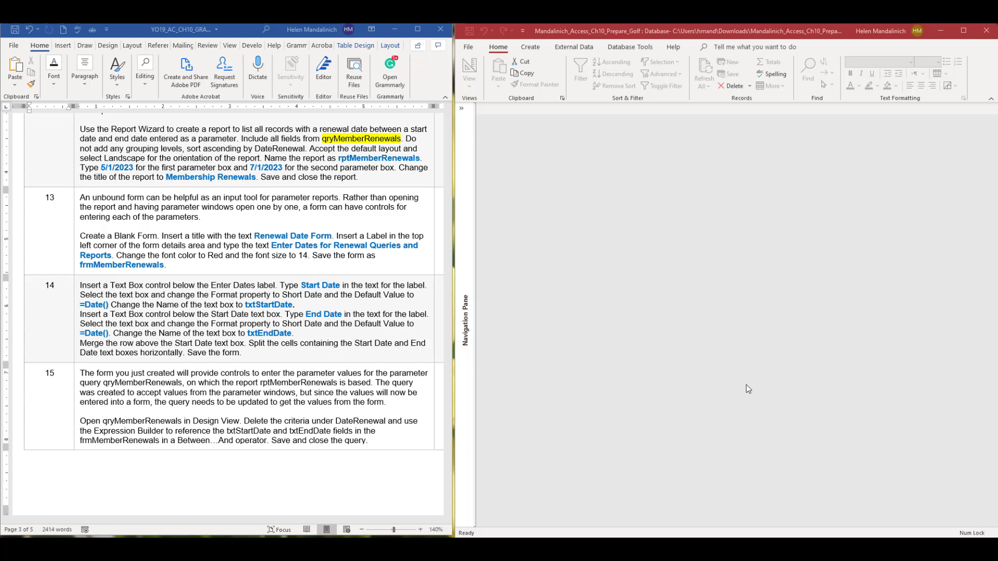
left_click(531, 49)
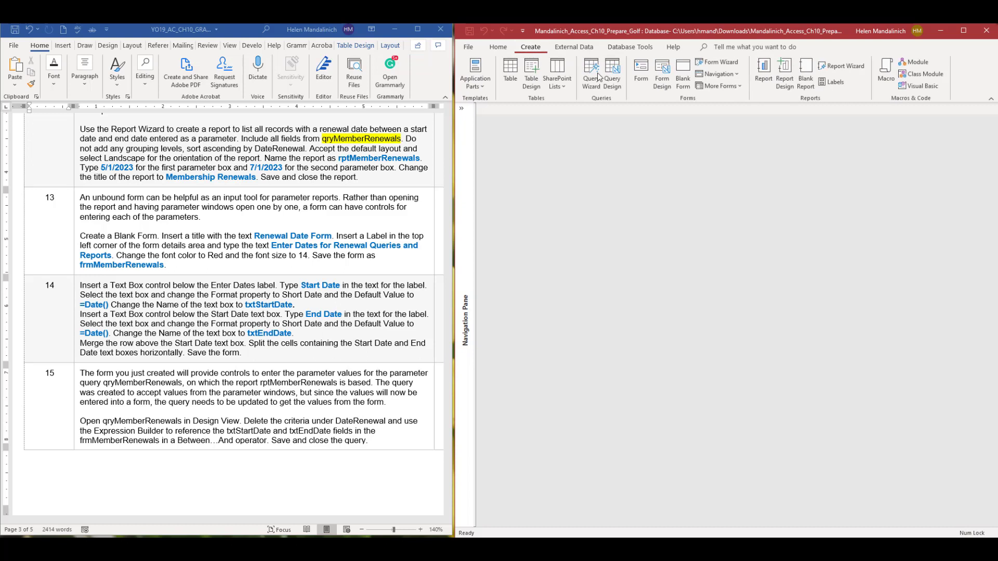
left_click(723, 87)
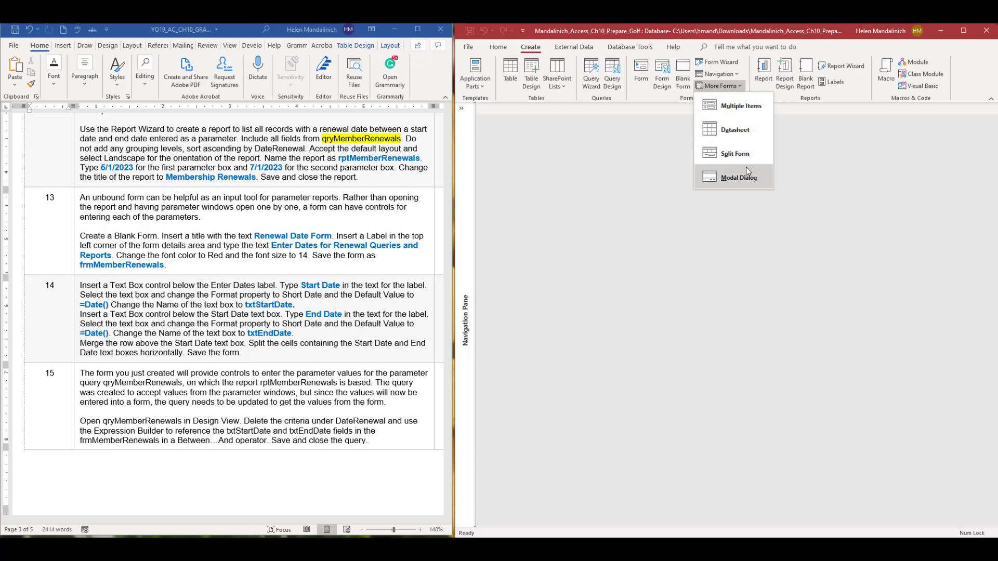
left_click(721, 86)
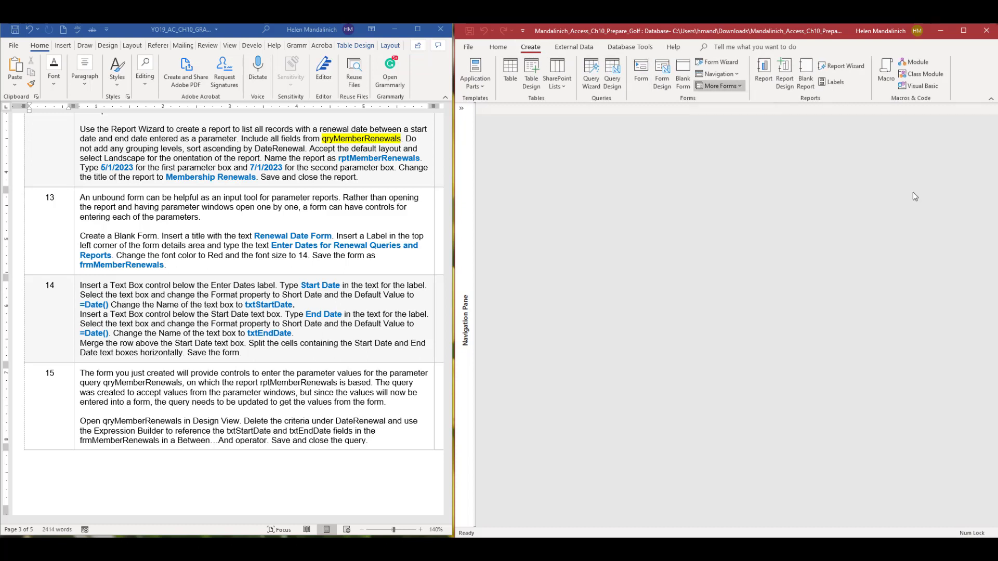
Create a blank form in Access, close its field list, and open it in Design View
left_click(683, 73)
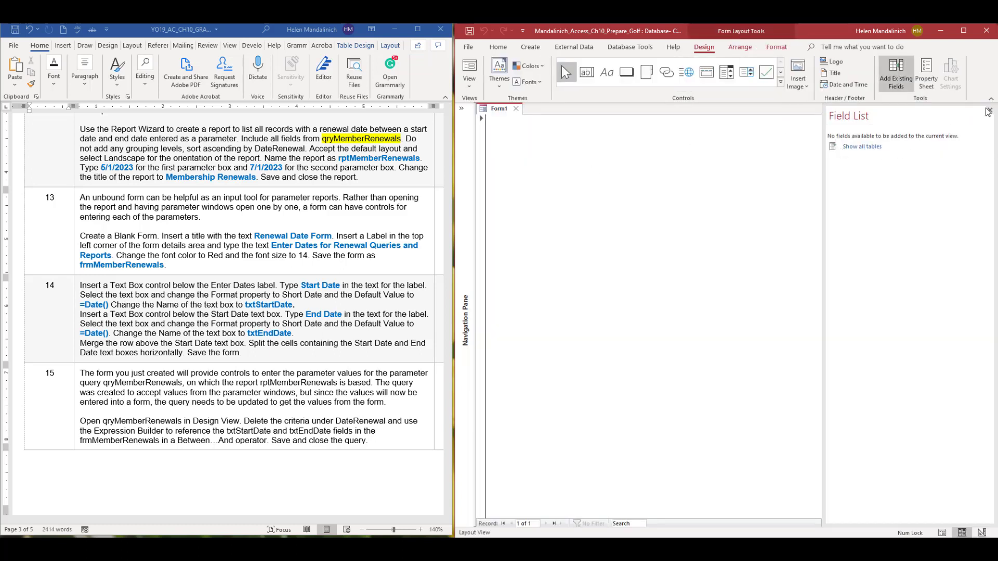
left_click(989, 110)
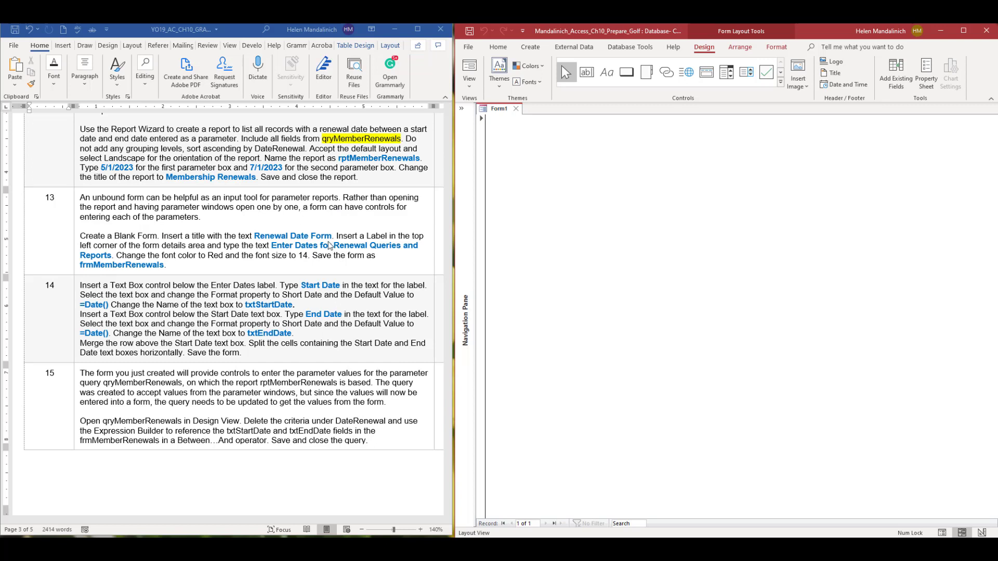
left_click(469, 85)
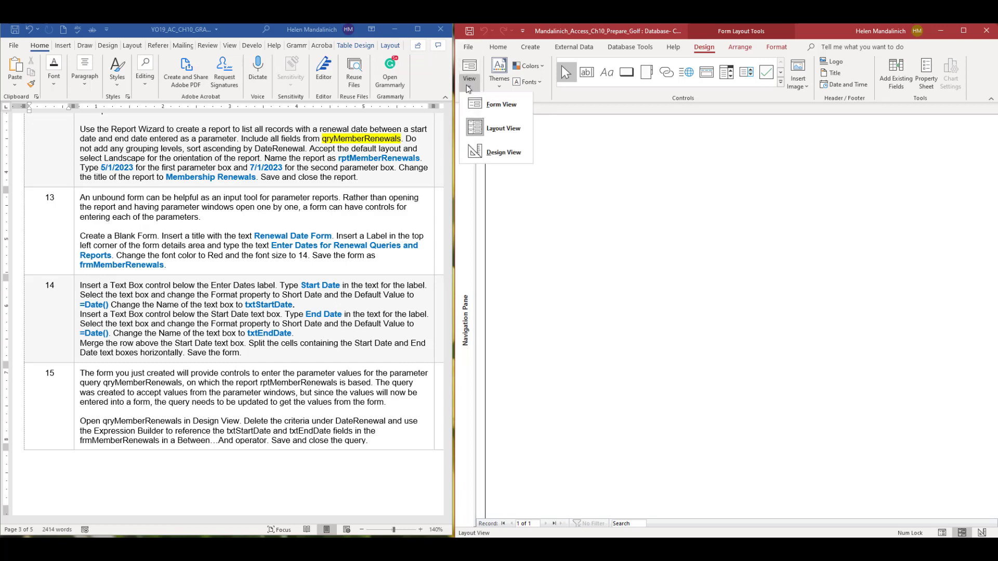
left_click(492, 155)
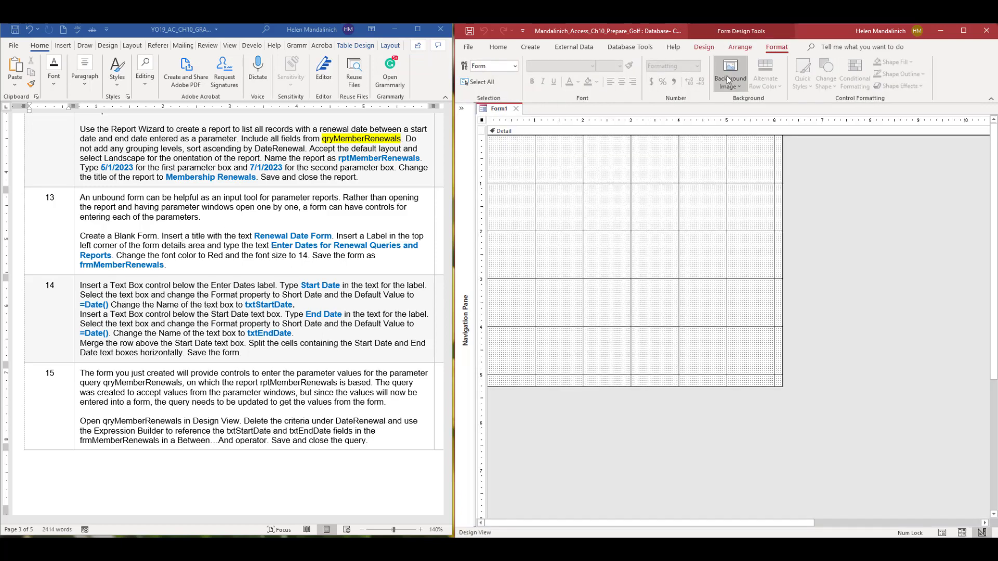
Add a title to the form header with the text Renewal Date Form
left_click(712, 47)
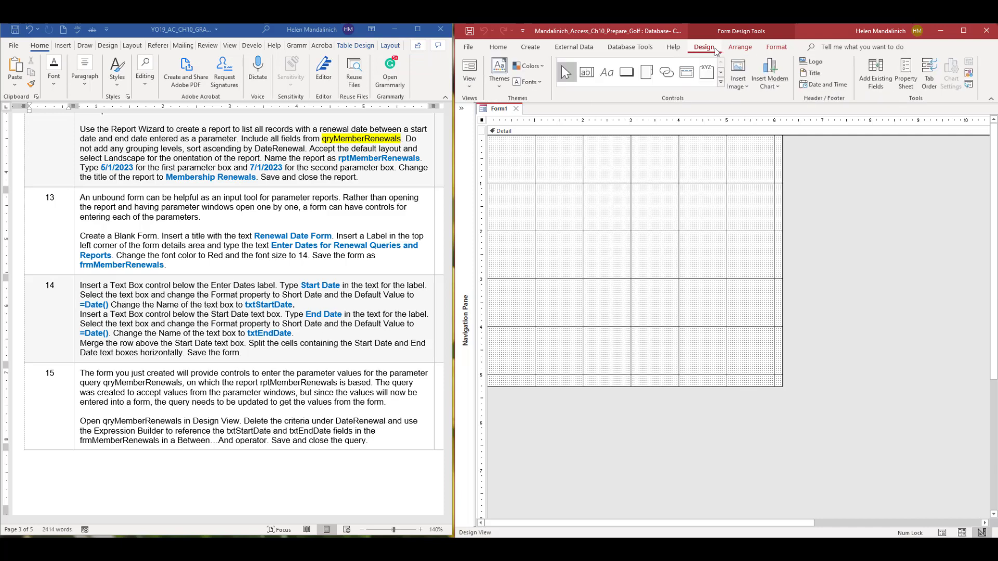
left_click(812, 73)
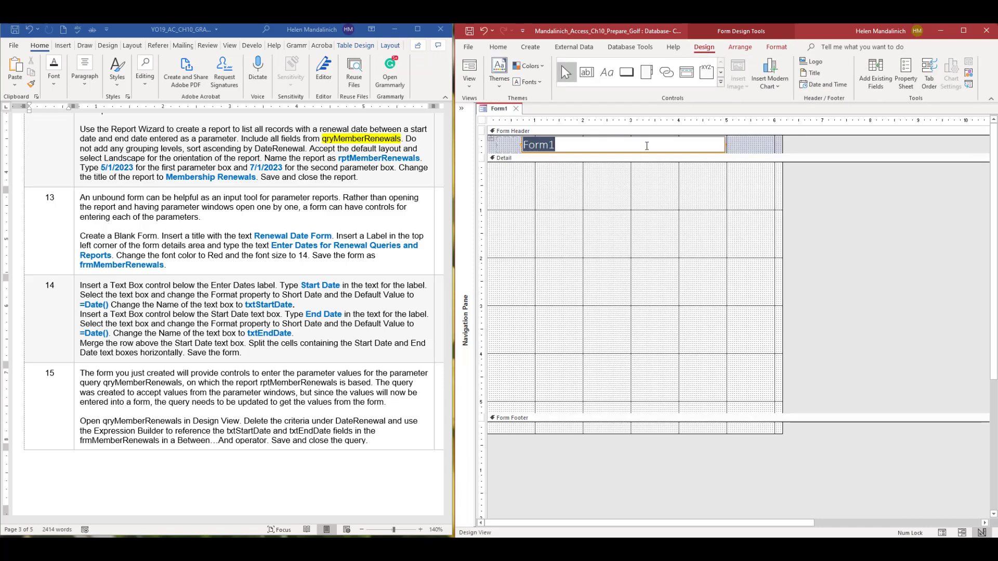
type("Renewa")
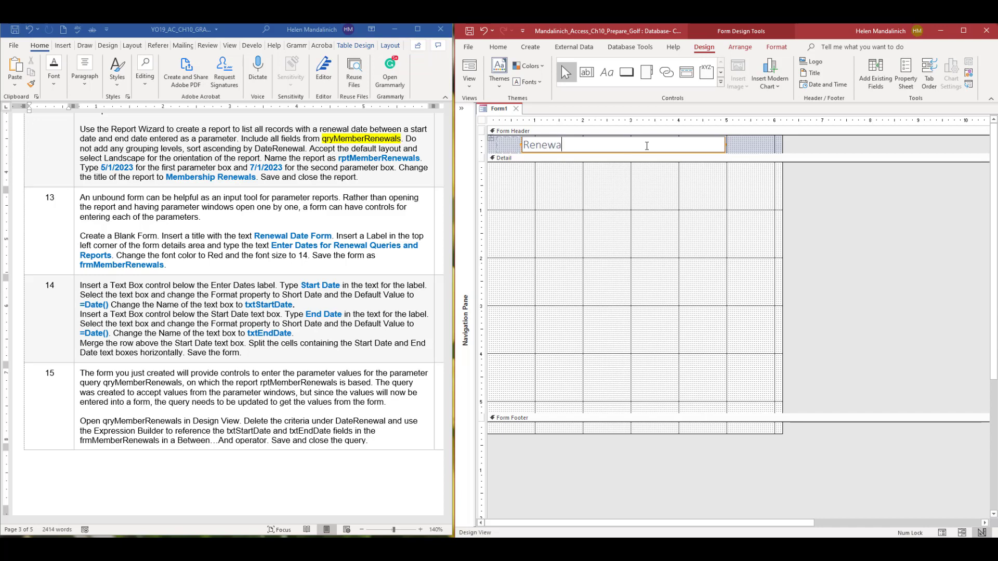
type("l Date Fo")
type("rm")
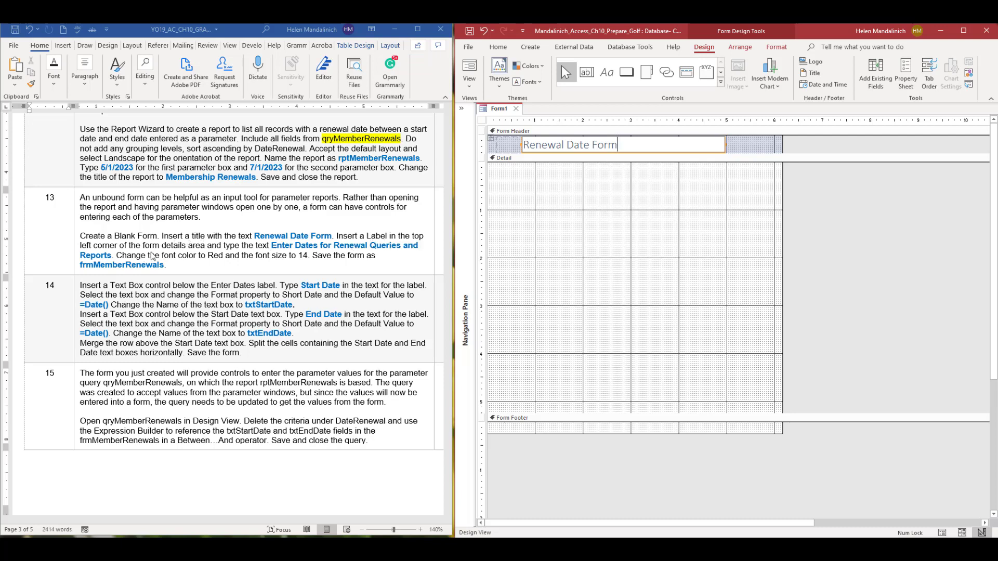
left_click(498, 172)
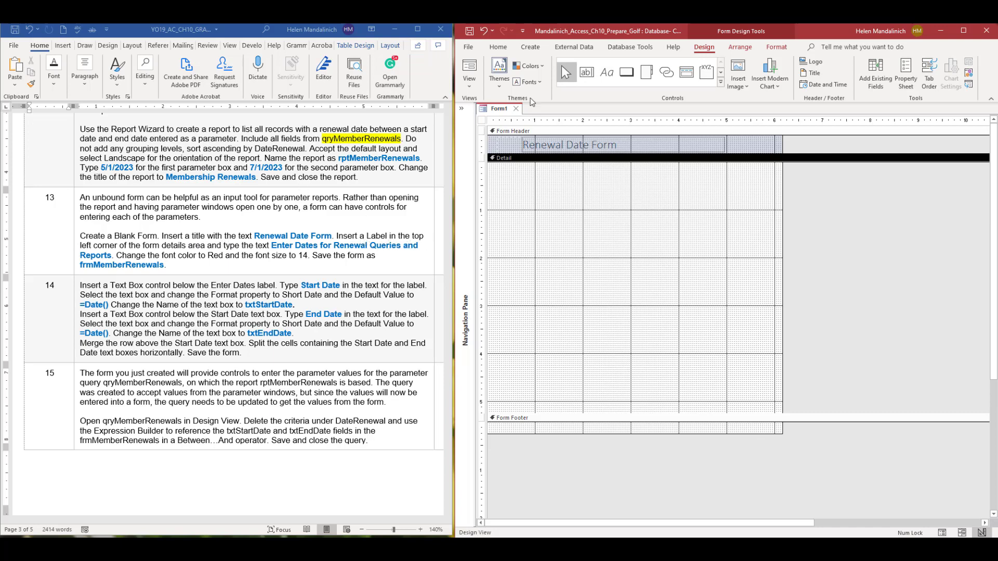
Insert a label in the upper-left corner of the Detail section reading Enter Dates for Renewal Queries and Reports
left_click(608, 77)
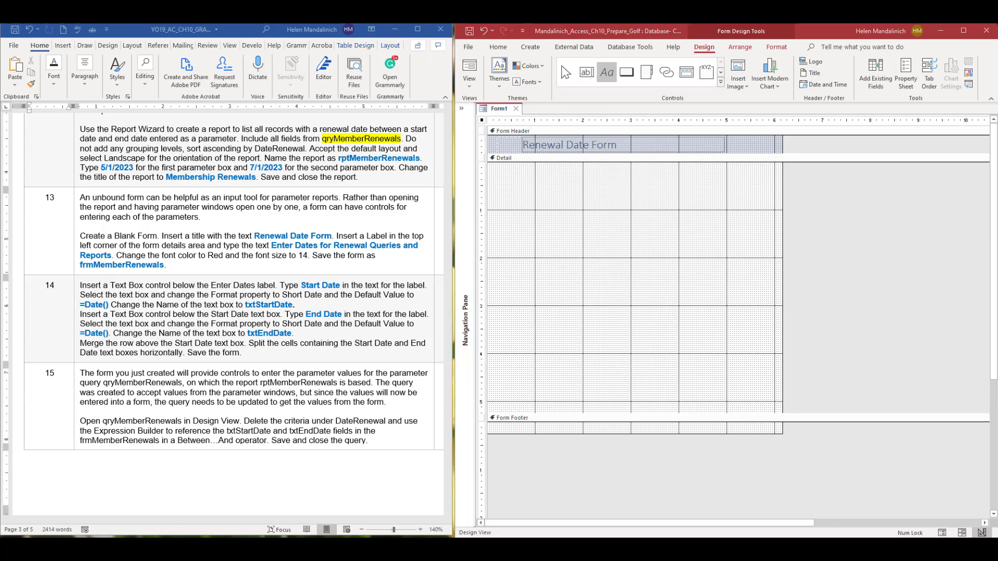
left_click(504, 179)
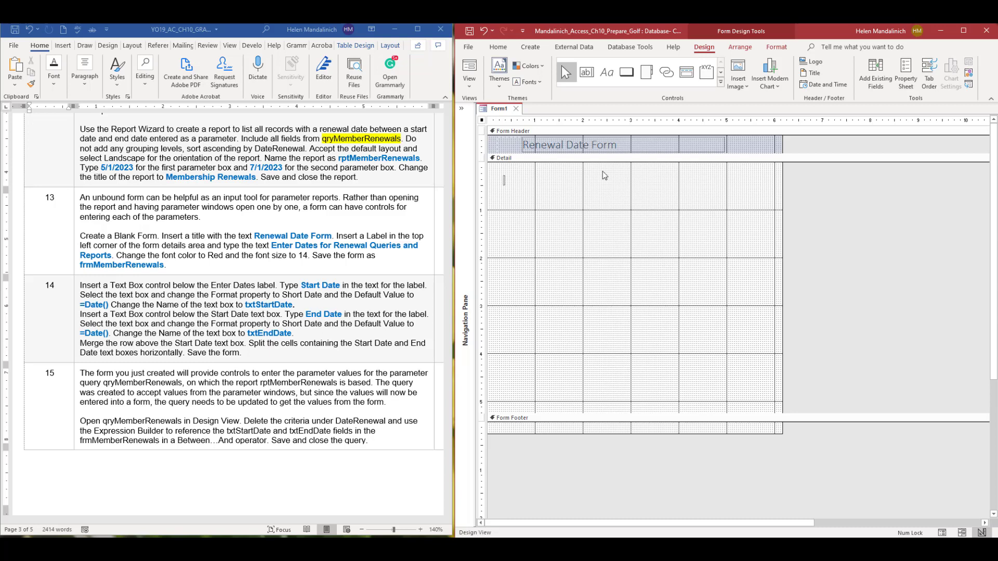
type("Enter Dates for Renewal Que")
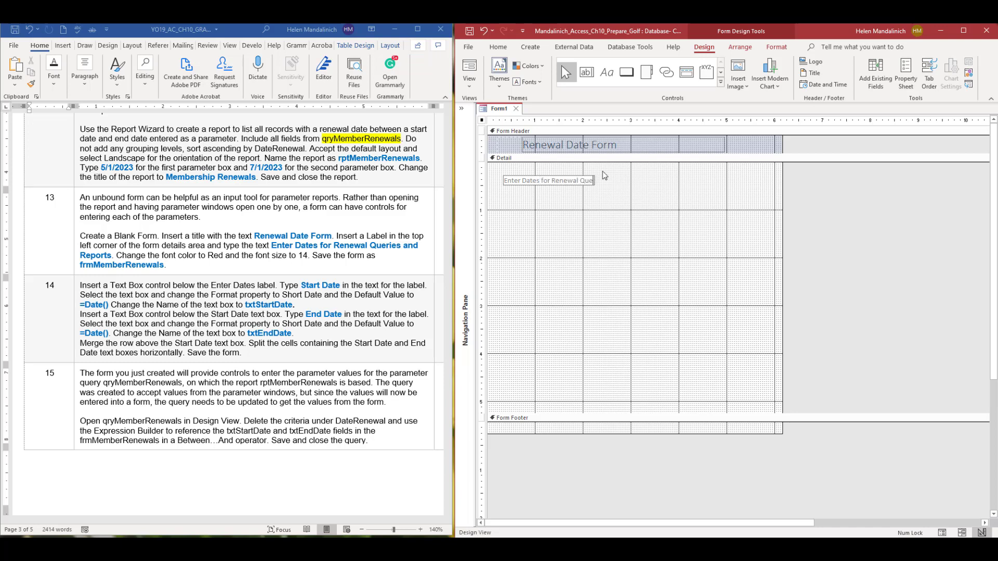
type("ries and Reports")
Set the font size of the Enter Dates label to 14
left_click(525, 182)
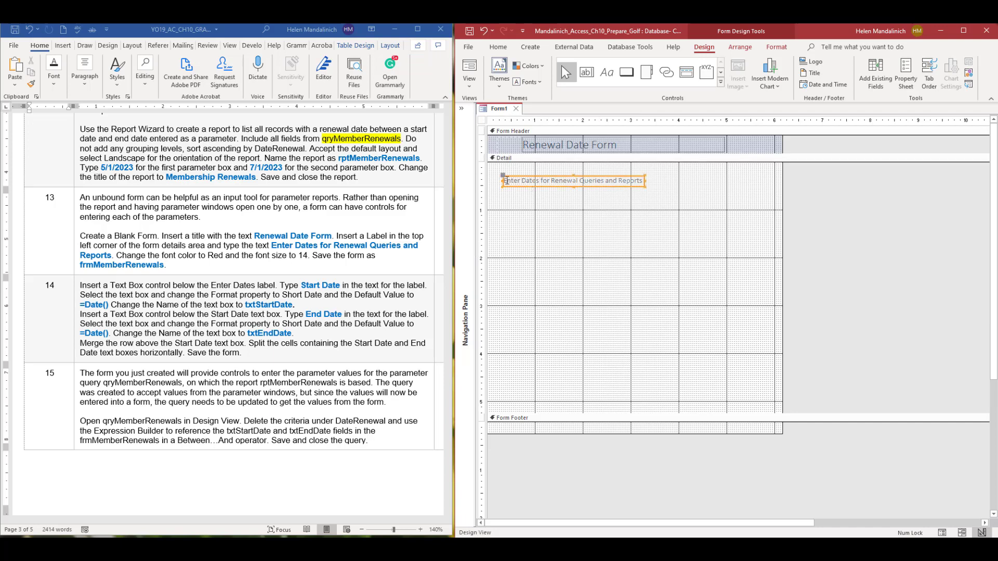
double_click(508, 180)
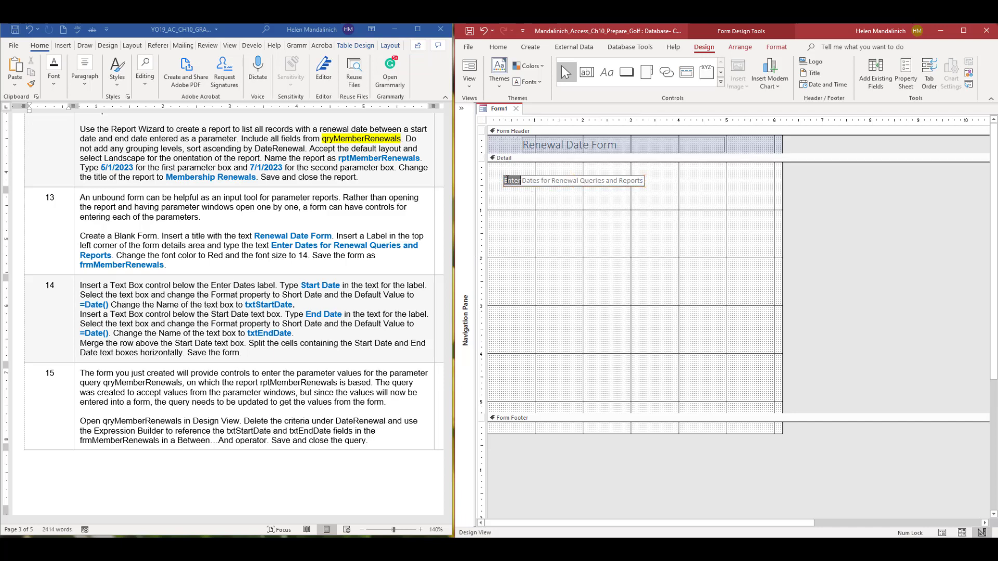
left_click(507, 180)
left_click_drag(512, 181, 689, 182)
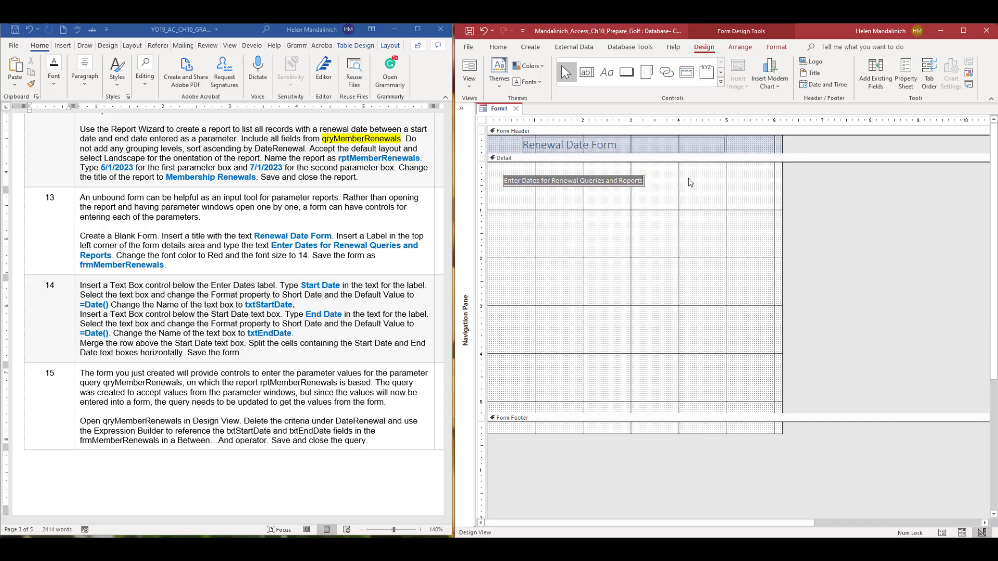
left_click(769, 49)
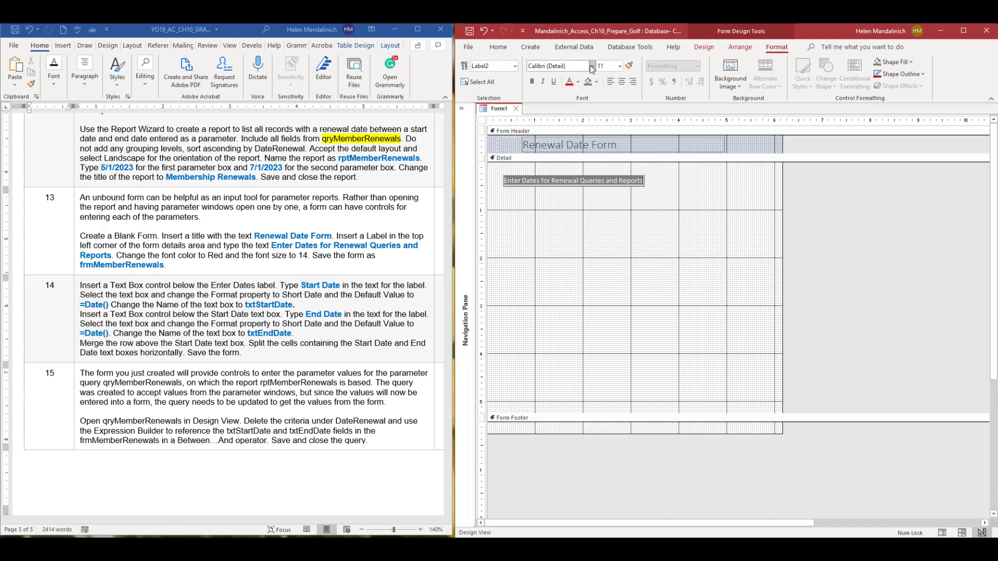
left_click(622, 68)
left_click(609, 139)
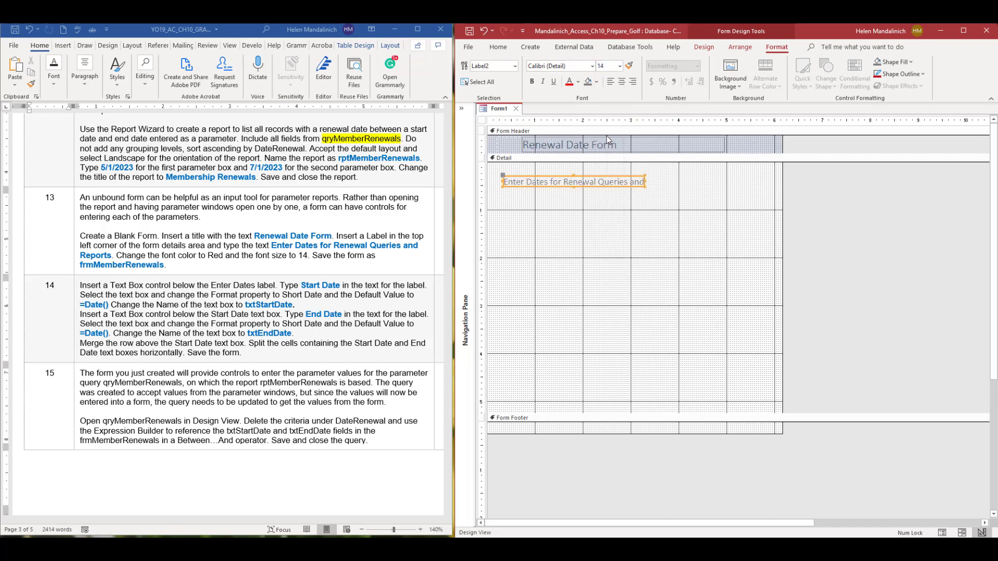
Change the Enter Dates label's font color to Red and widen it to about the 5-inch mark so its full text fits
left_click(578, 82)
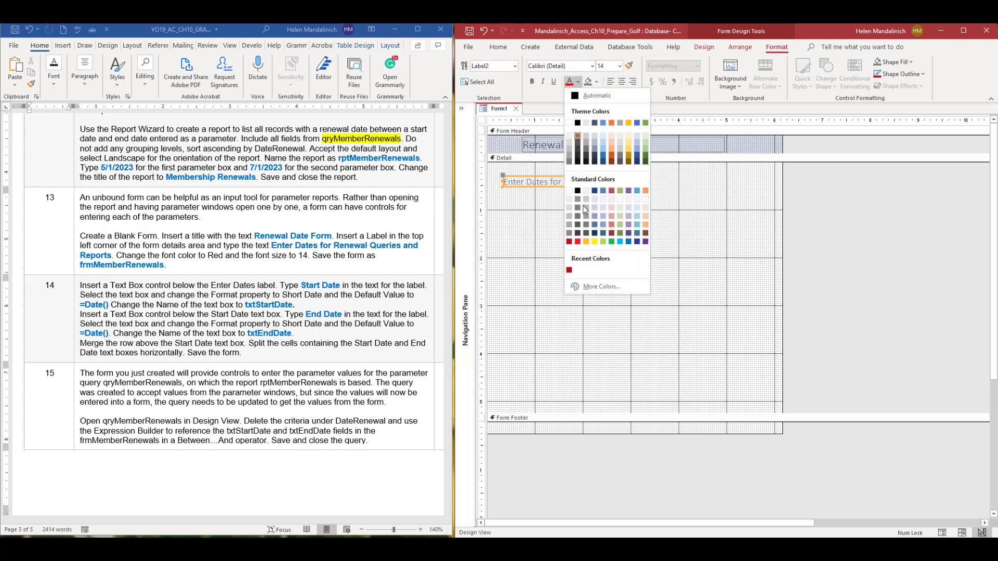
left_click(578, 243)
left_click_drag(653, 183, 729, 182)
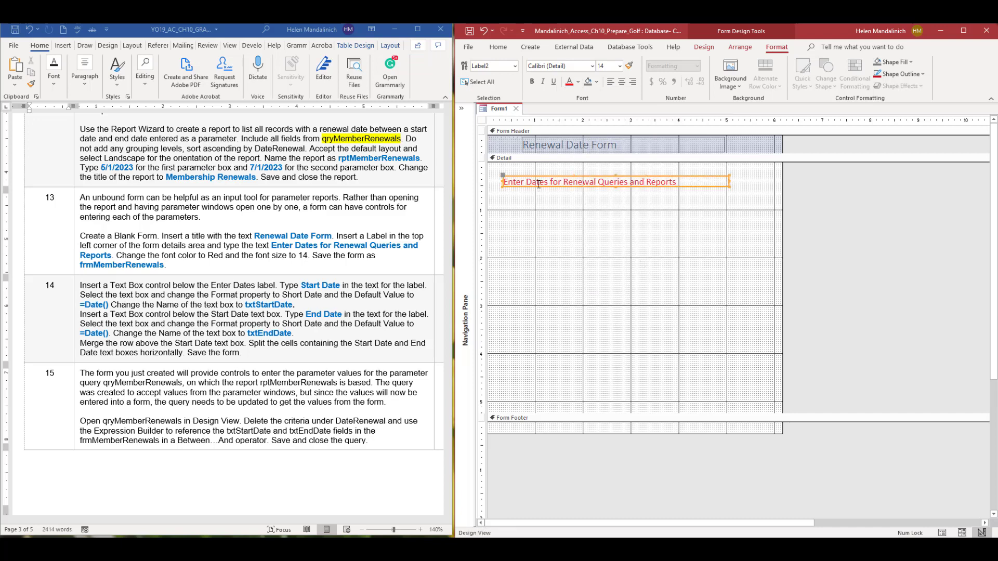
Save the form as frmMemberRenewals, and mark step number 13 in the Word instructions before bringing up step 14
left_click(469, 31)
type("frm")
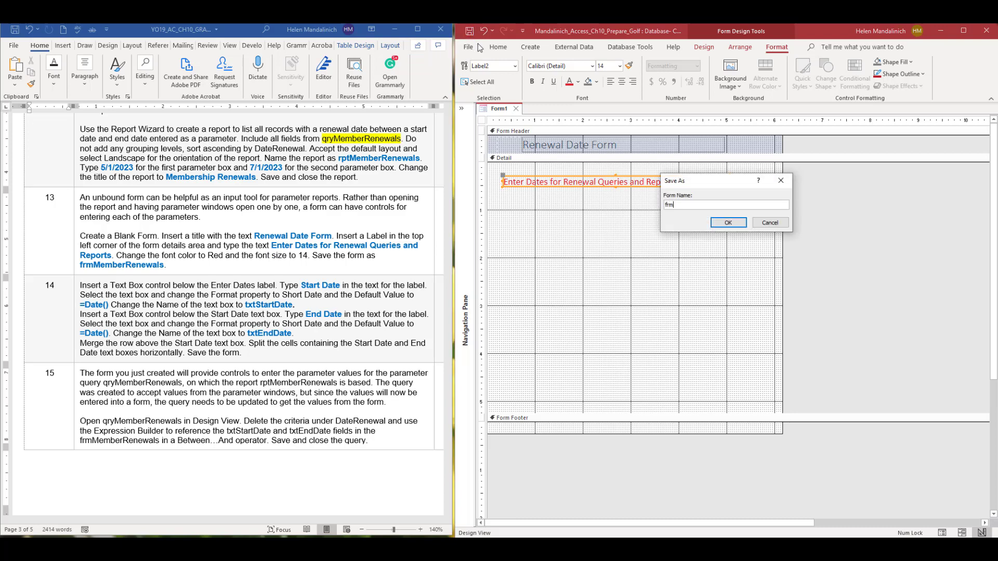
type("MemberRenewals")
left_click(729, 222)
double_click(49, 198)
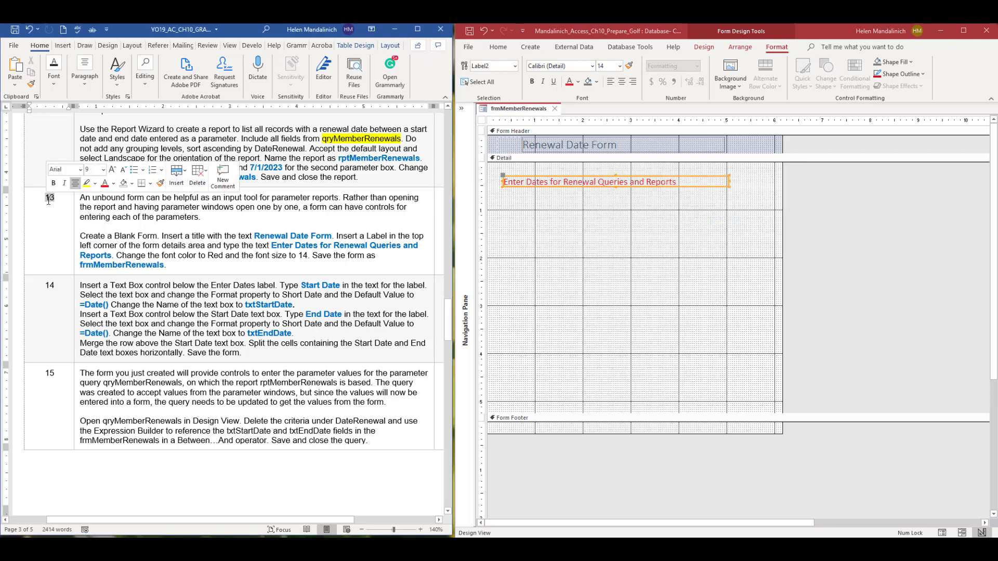
scroll(245, 303, "down", 6)
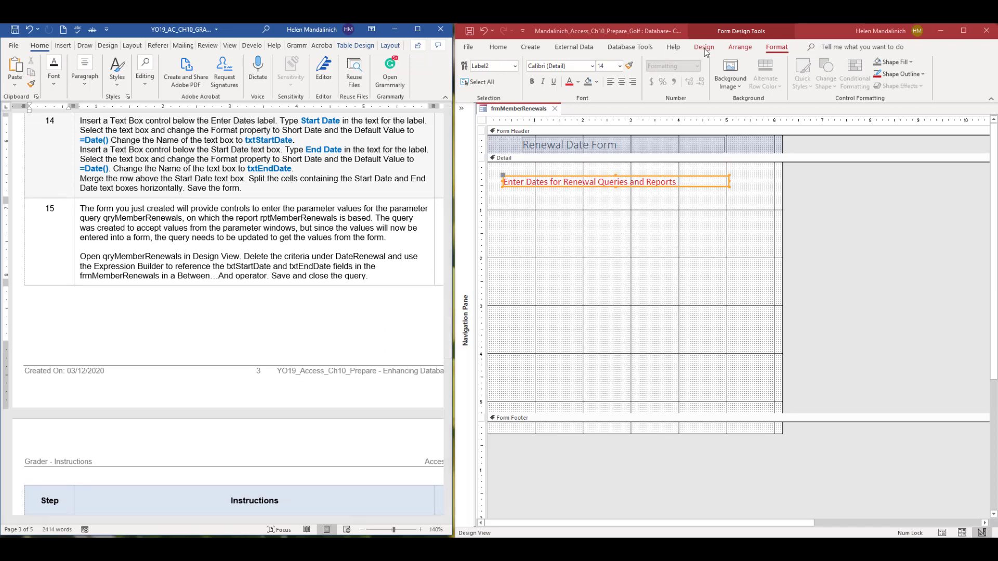
Insert a text box below the Enter Dates label and set its attached label's caption to Start Date
left_click(705, 47)
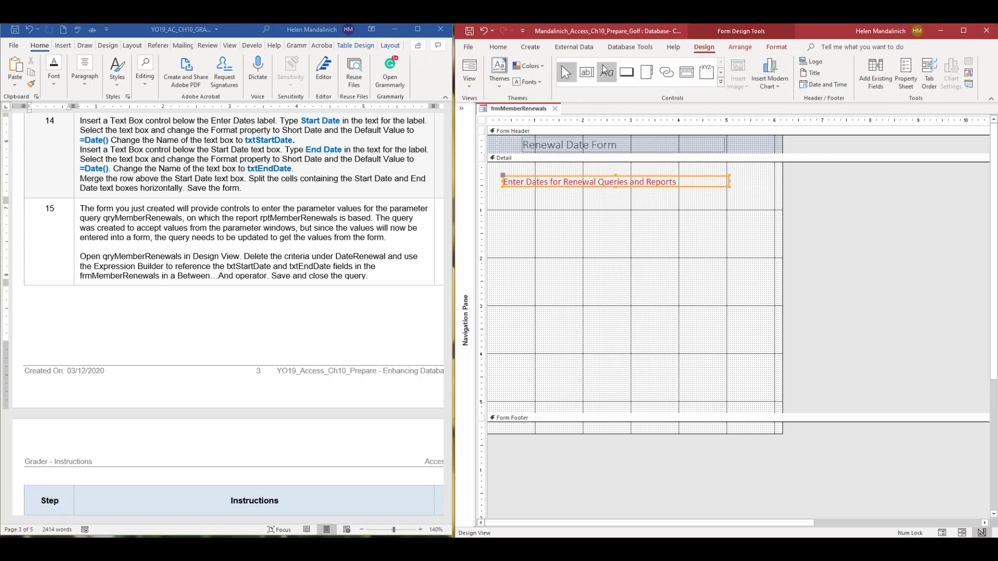
left_click(587, 73)
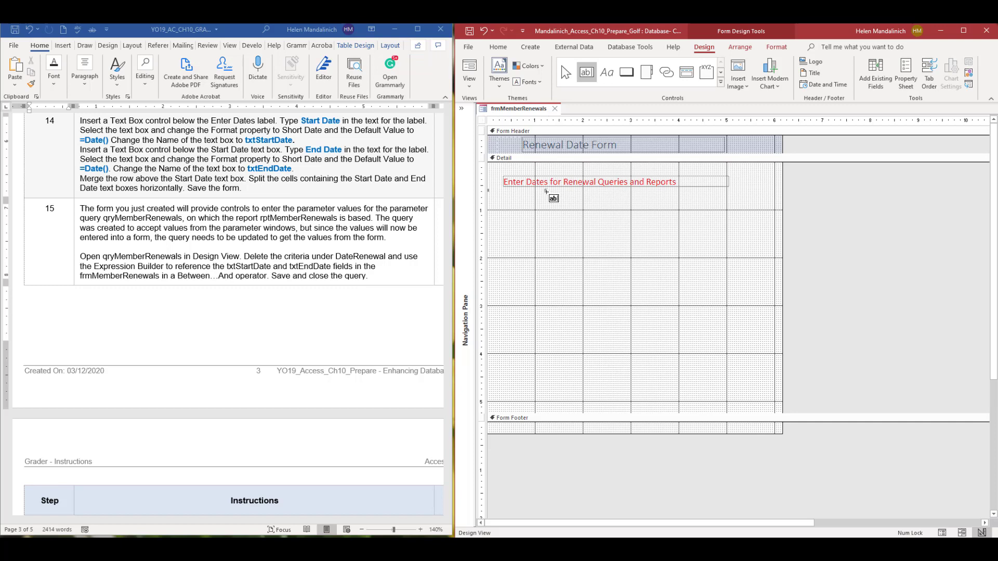
left_click(546, 192)
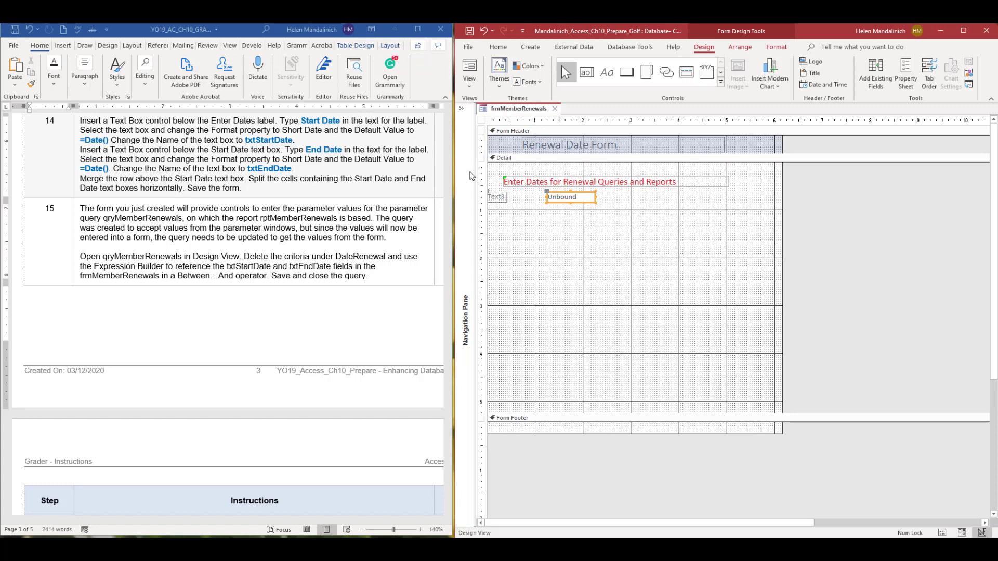
left_click(498, 202)
left_click(907, 73)
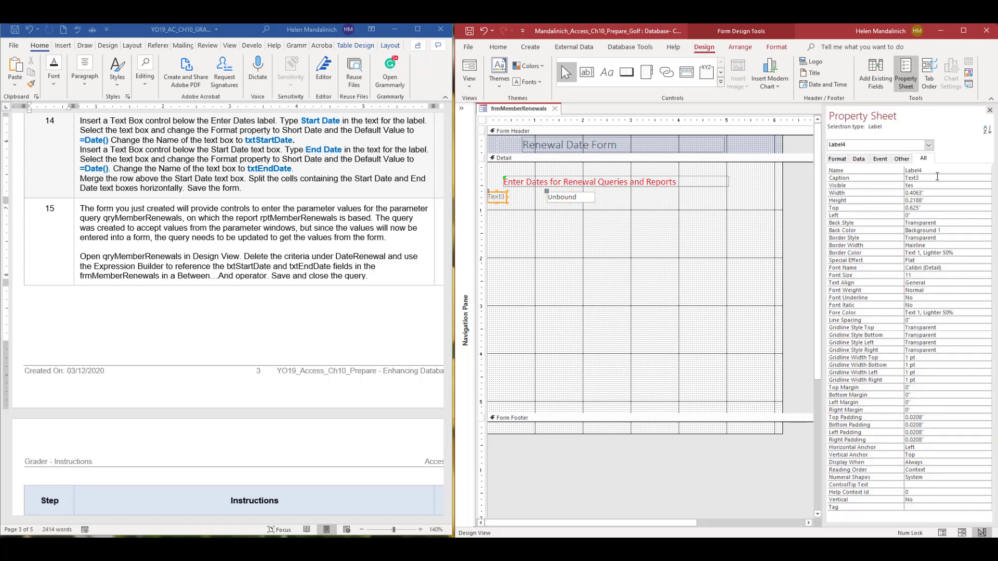
left_click(857, 177)
type("Start Date")
Set the new text box's Format property to Short Date and its Name to txtStartDate
left_click(558, 198)
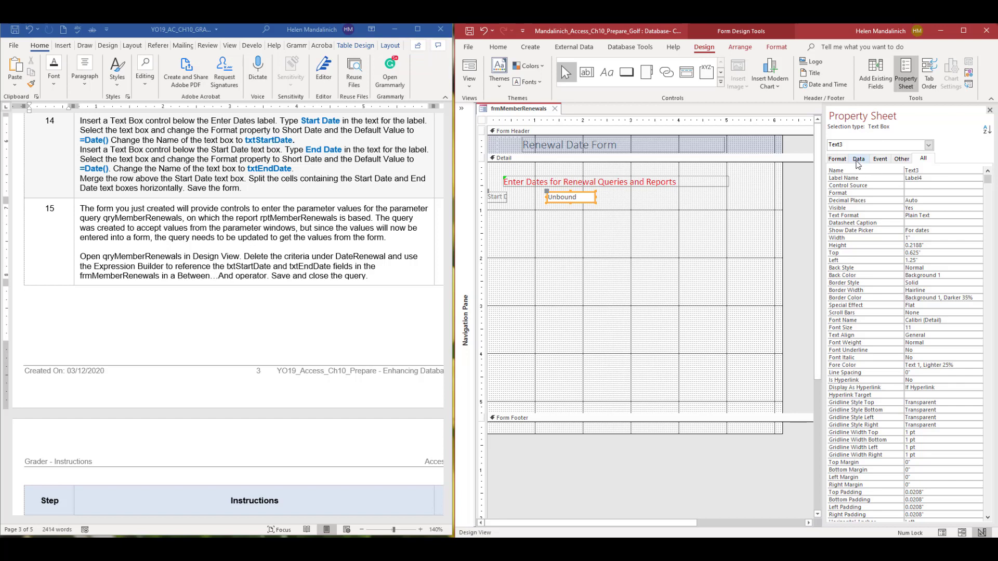
left_click(837, 160)
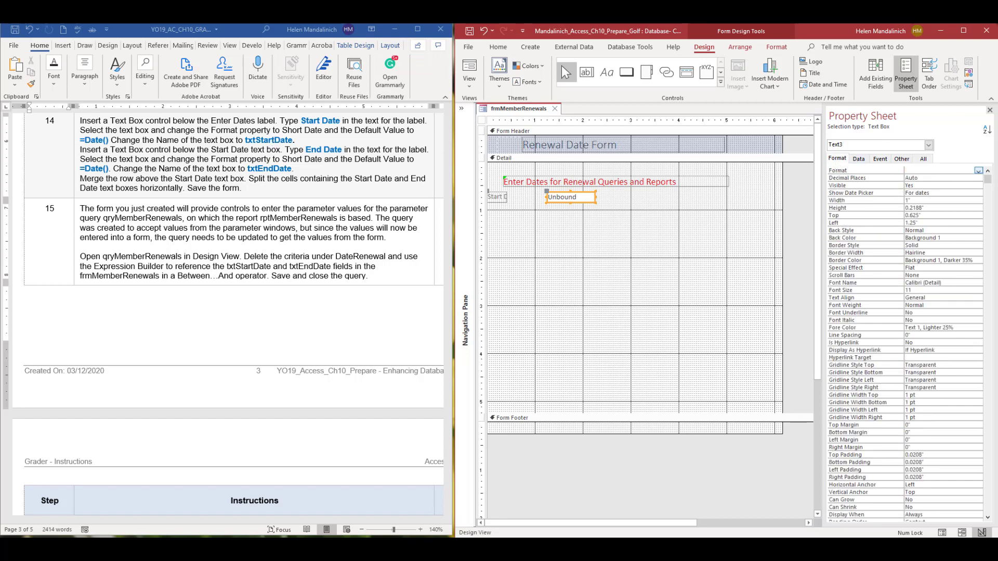
left_click(979, 171)
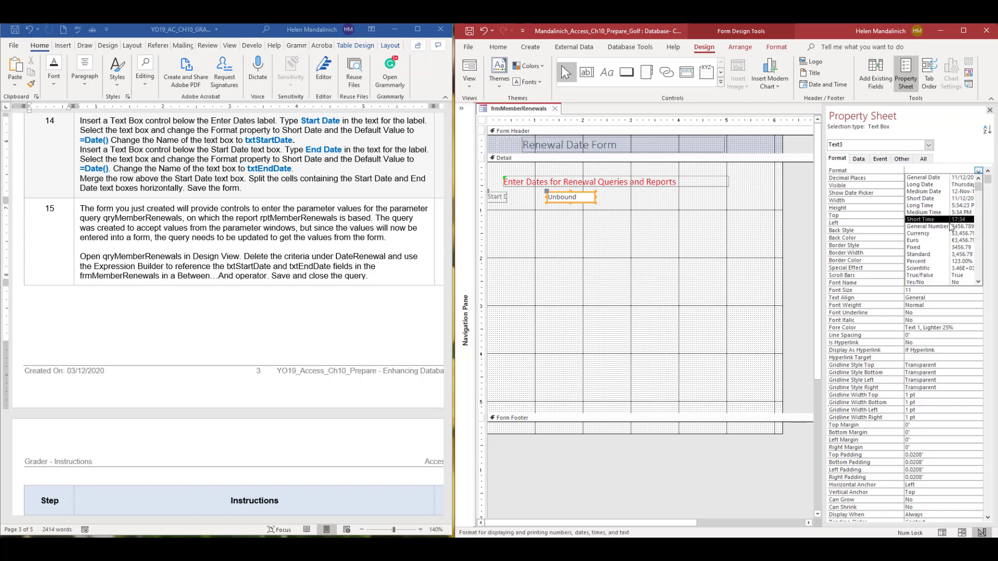
left_click(947, 200)
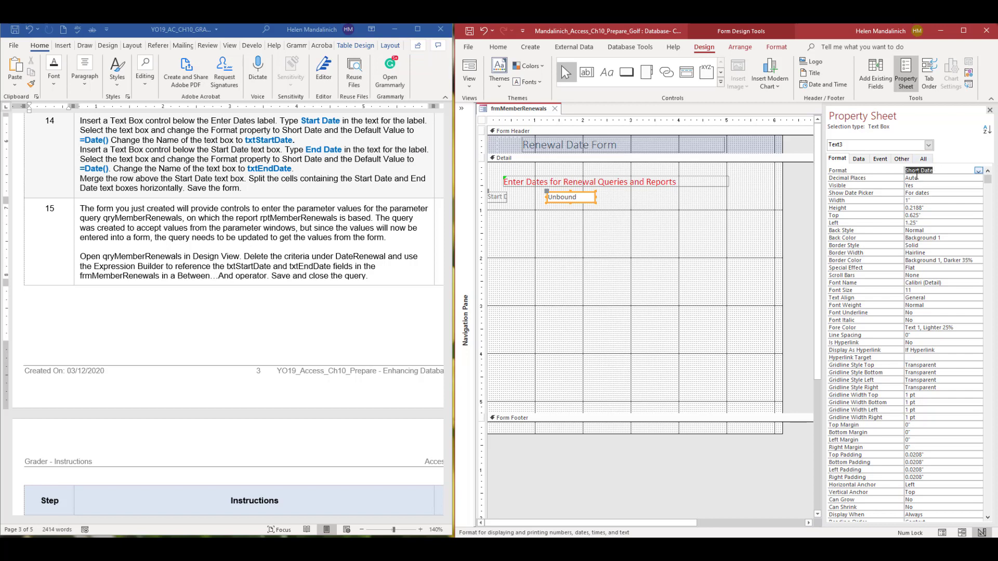
left_click(923, 160)
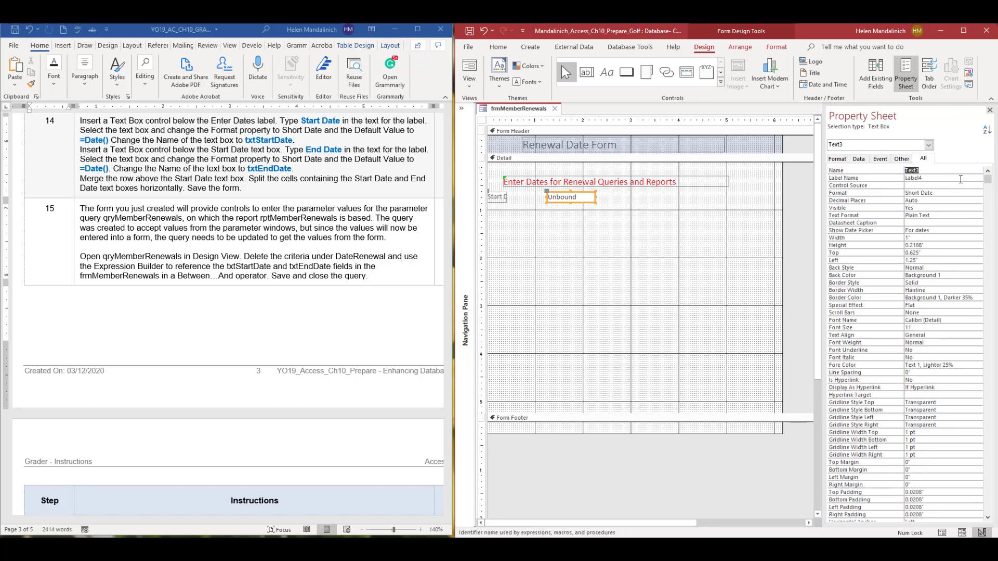
type("txtStartDate")
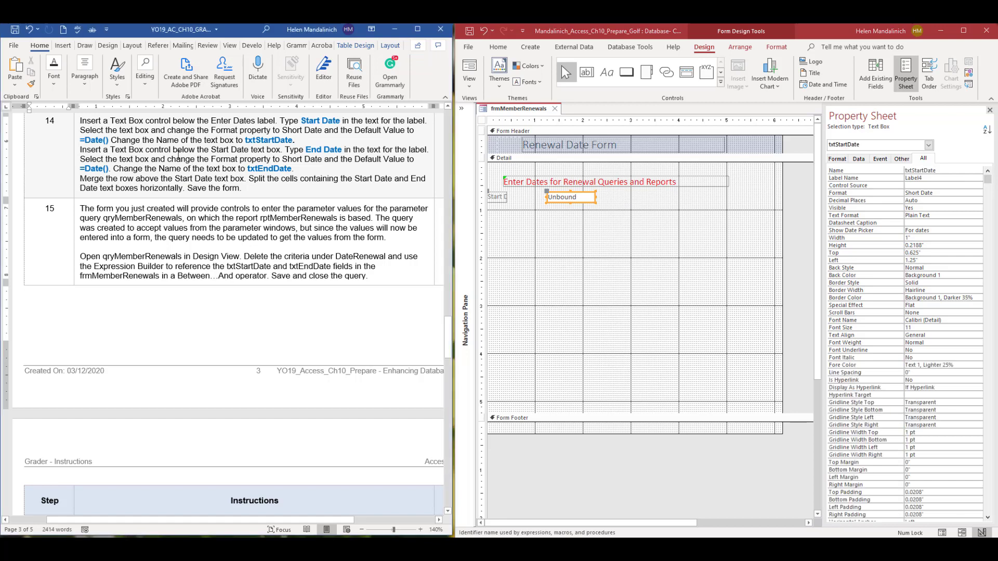
Widen the Start Date label to about 0.83" and move it with its text box right, to about 0.58" from the form's left edge
left_click(596, 221)
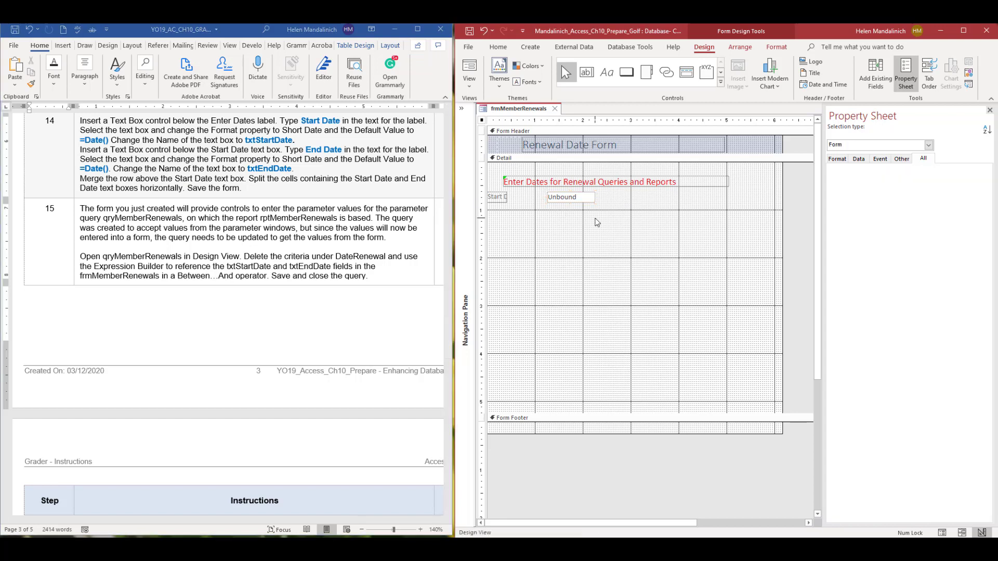
left_click(503, 201)
left_click_drag(507, 197, 527, 198)
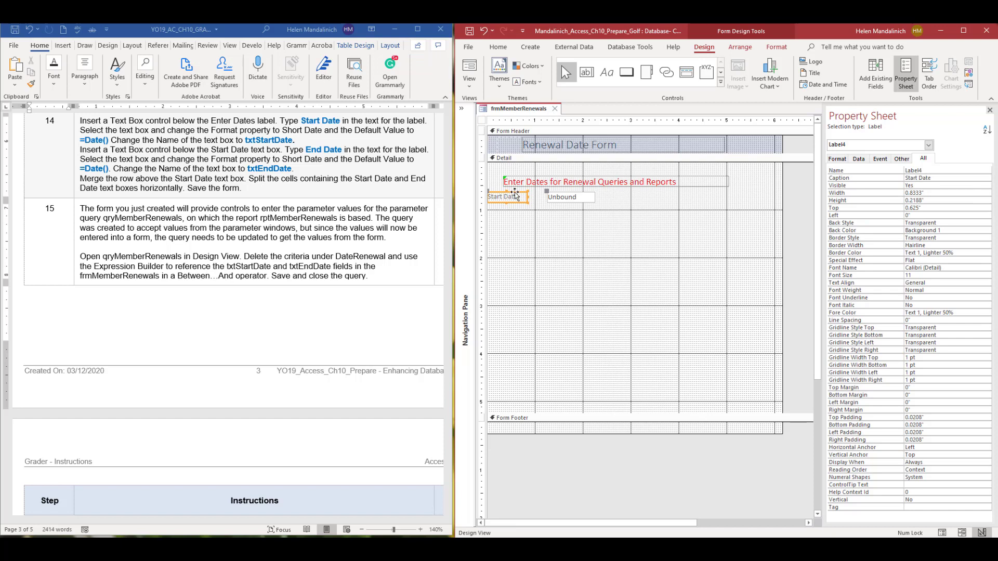
left_click_drag(515, 194, 539, 197)
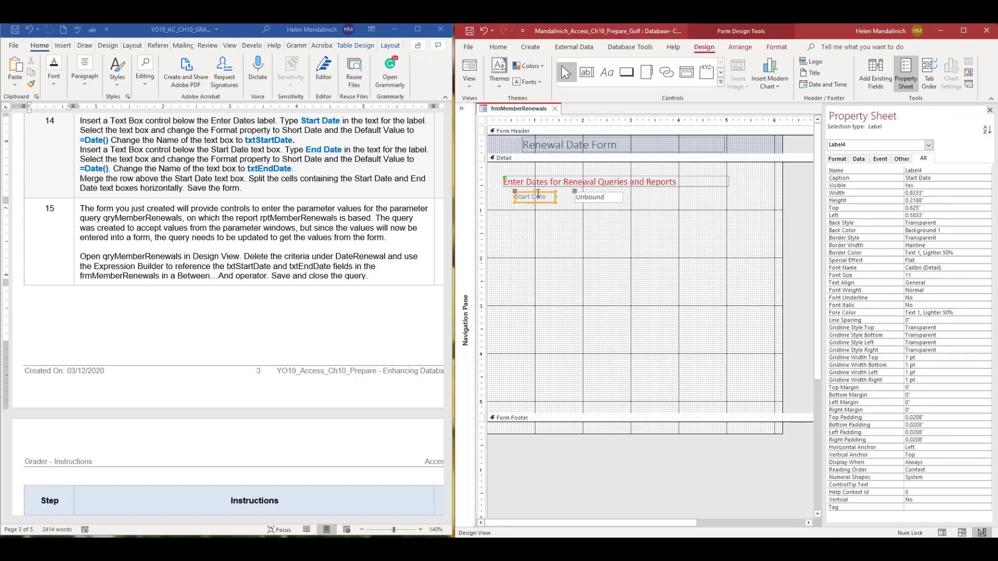
Left-align the Start Date label with the Enter Dates for Renewal Queries and Reports label above it
left_click(533, 183, "shift")
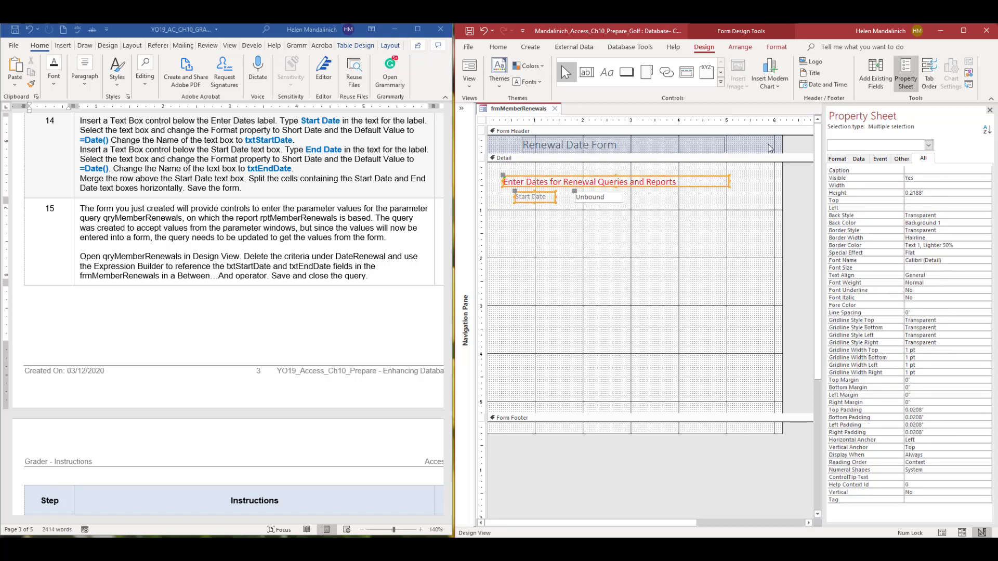
left_click(739, 47)
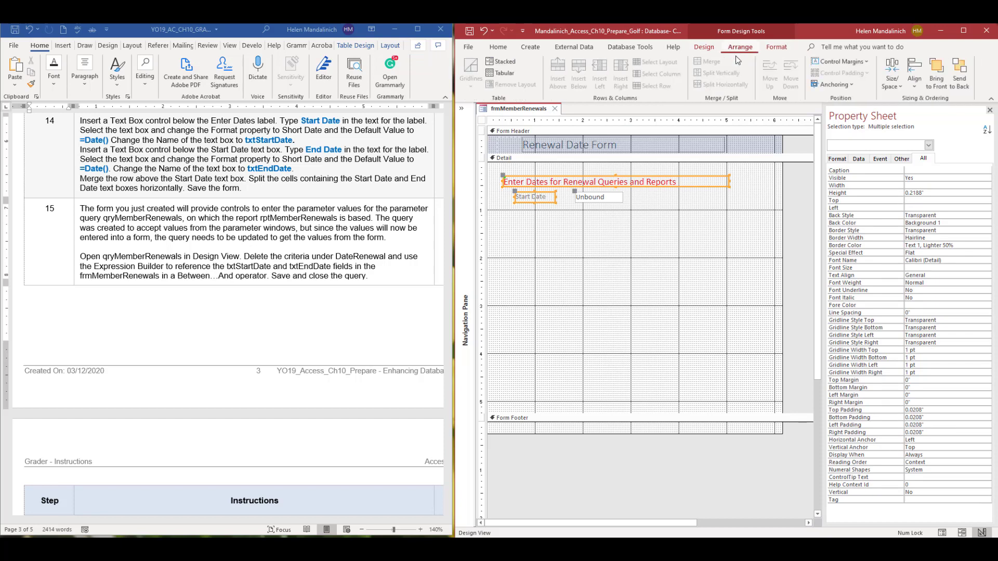
left_click(915, 73)
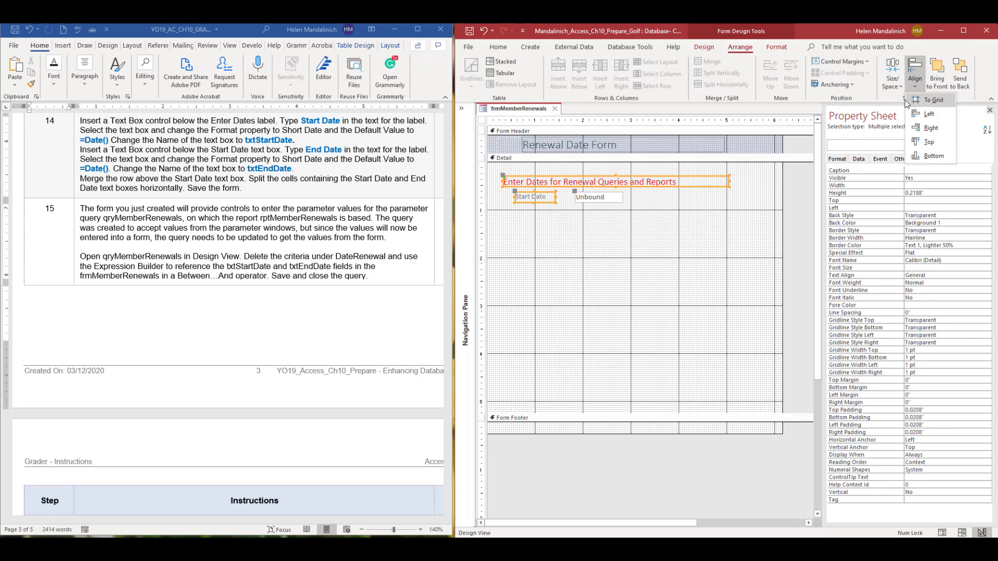
left_click(923, 108)
left_click(554, 249)
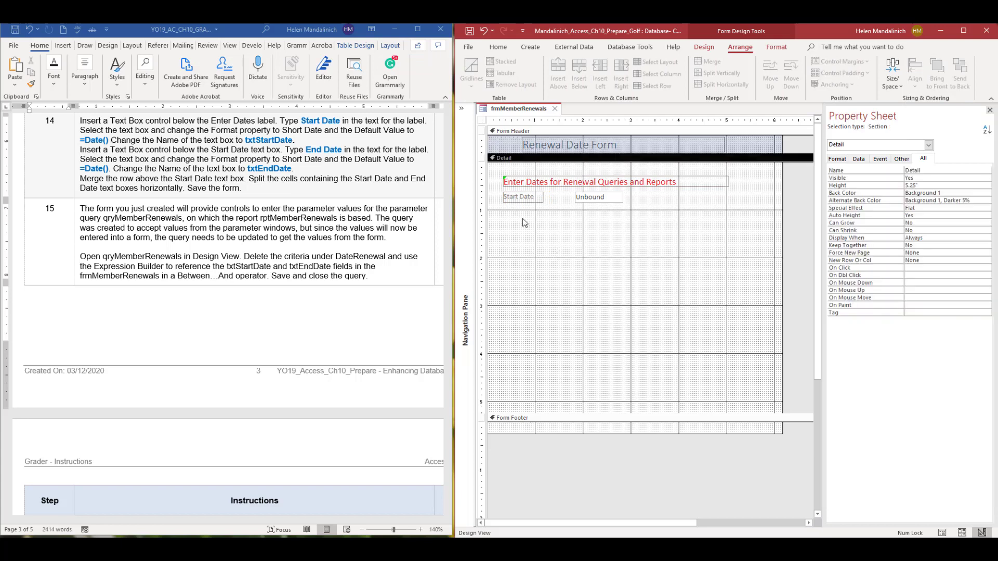
Move the txtStartDate text box closer to its label, to about 1.38" from the form's left edge
left_click(585, 200)
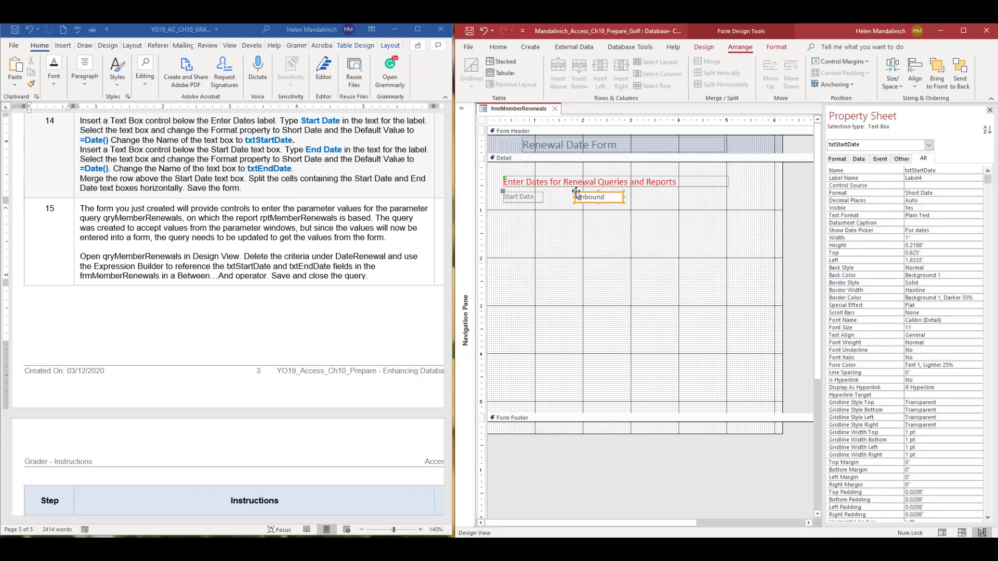
left_click_drag(576, 192, 553, 192)
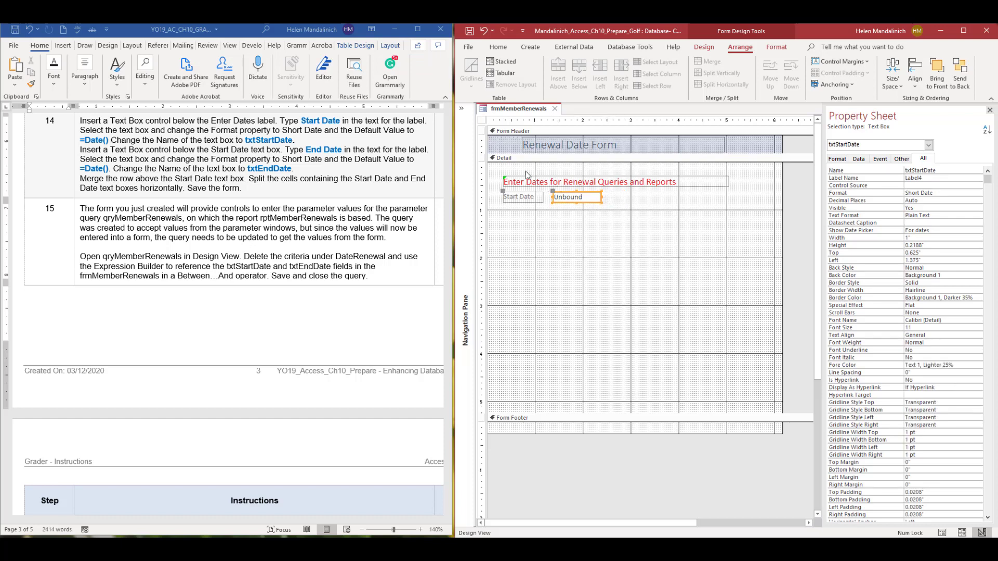
left_click(534, 225)
Insert a text box below the Start Date text box and set its attached label's caption to End Date
left_click(708, 53)
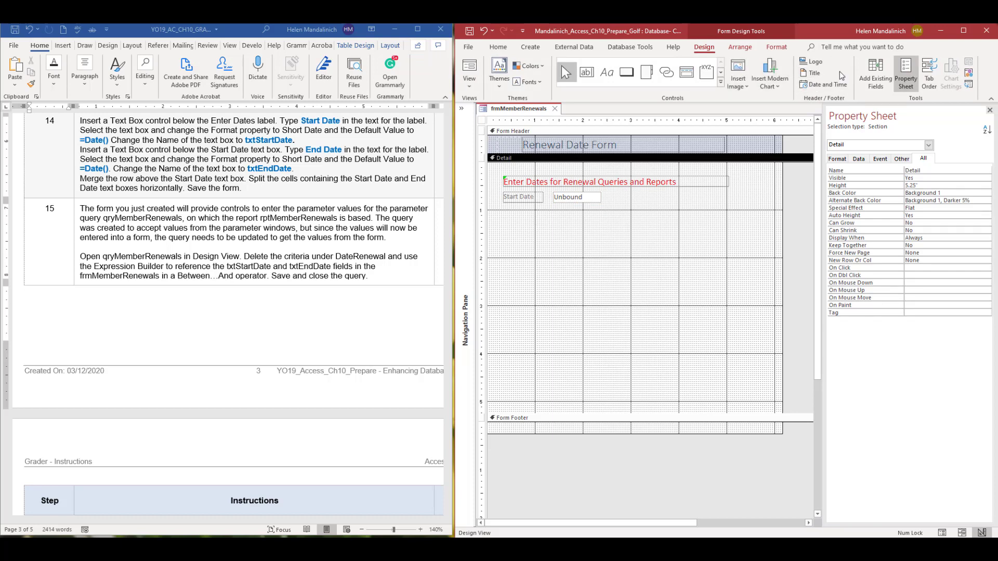
left_click(609, 76)
left_click(587, 73)
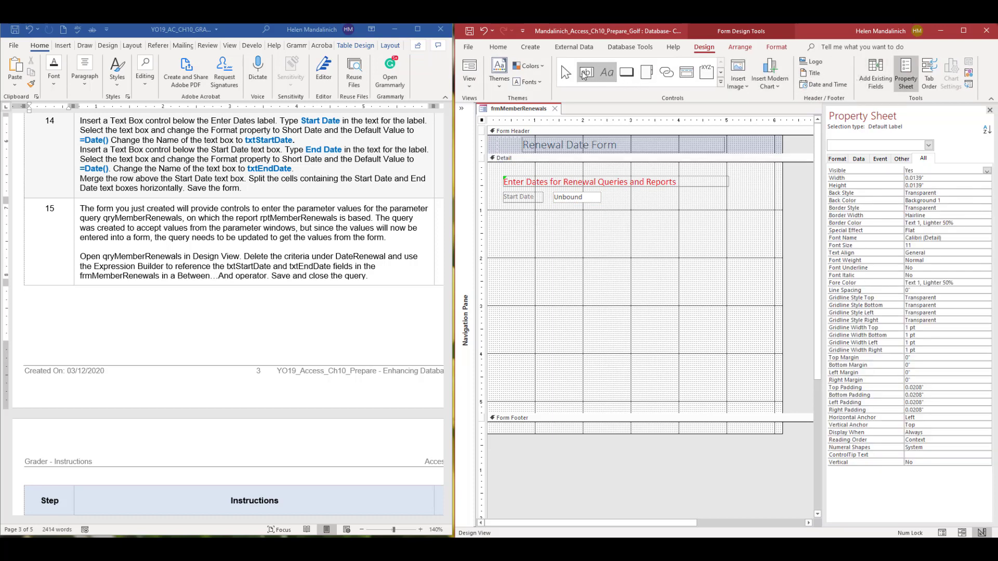
left_click(554, 207)
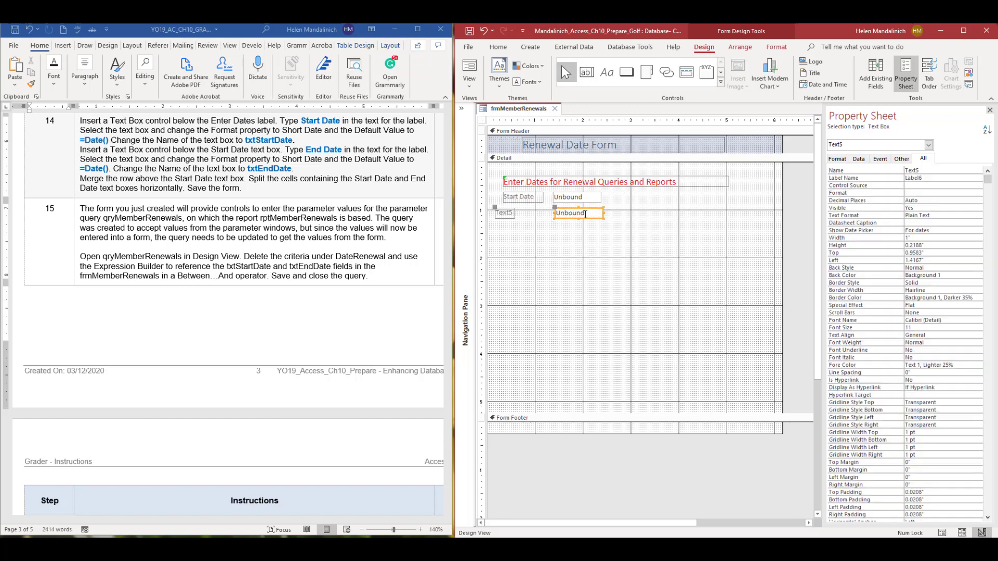
left_click(512, 218)
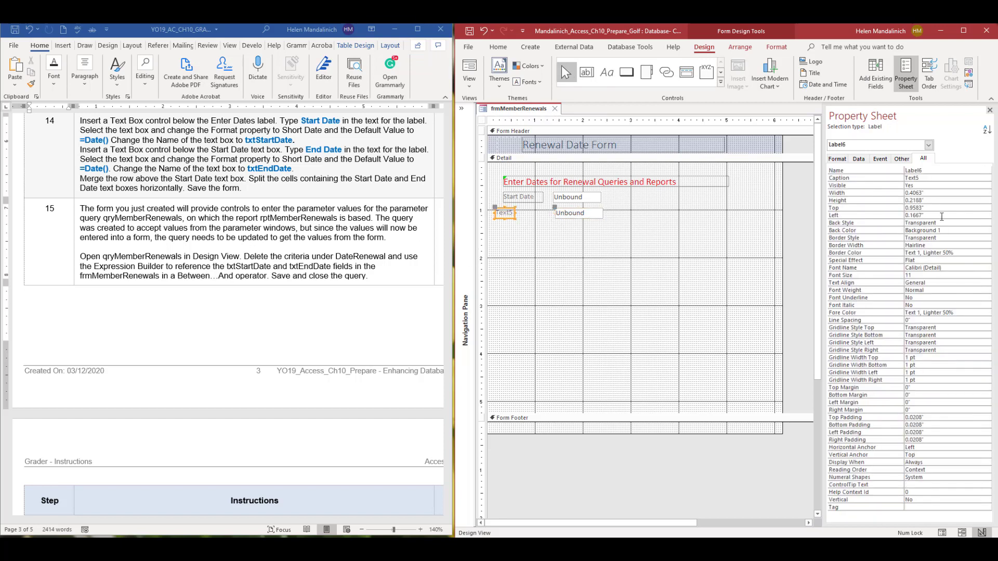
left_click(942, 180)
left_click(856, 178)
type("End Date")
Set the new End Date text box's Name to txtEndDate and its Default Value to =Date()
left_click(582, 213)
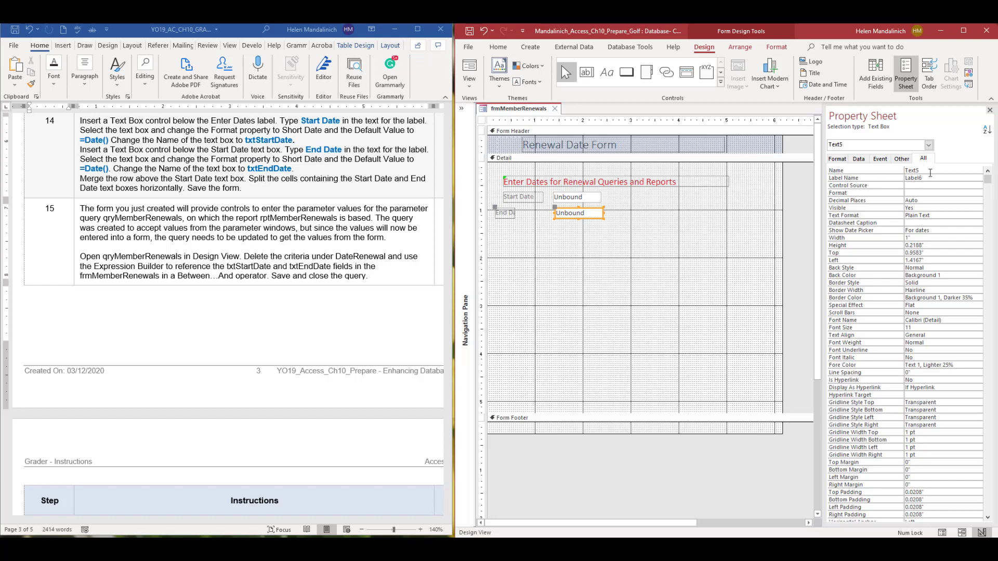
left_click(851, 172)
type("tx")
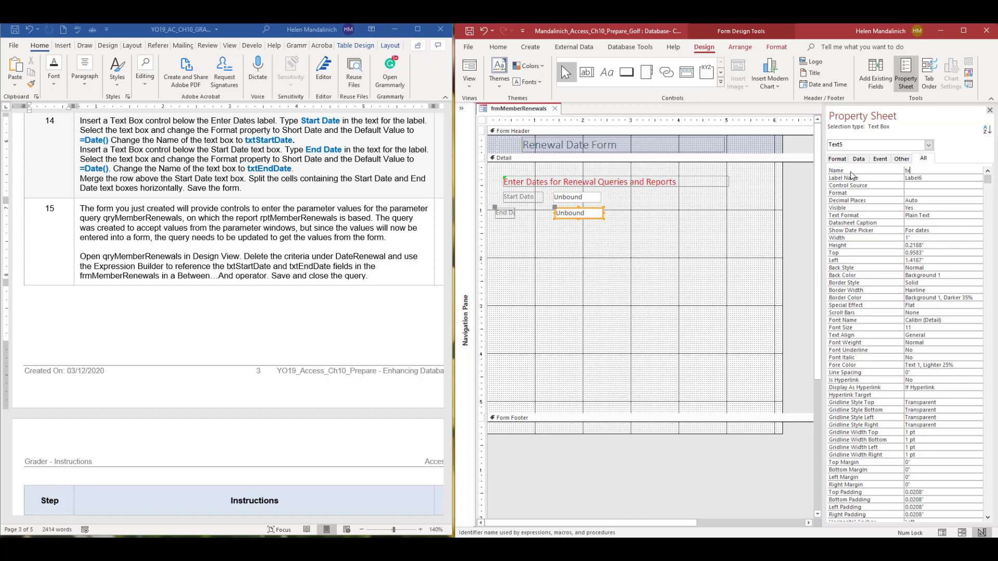
type("tEndDate")
left_click(859, 160)
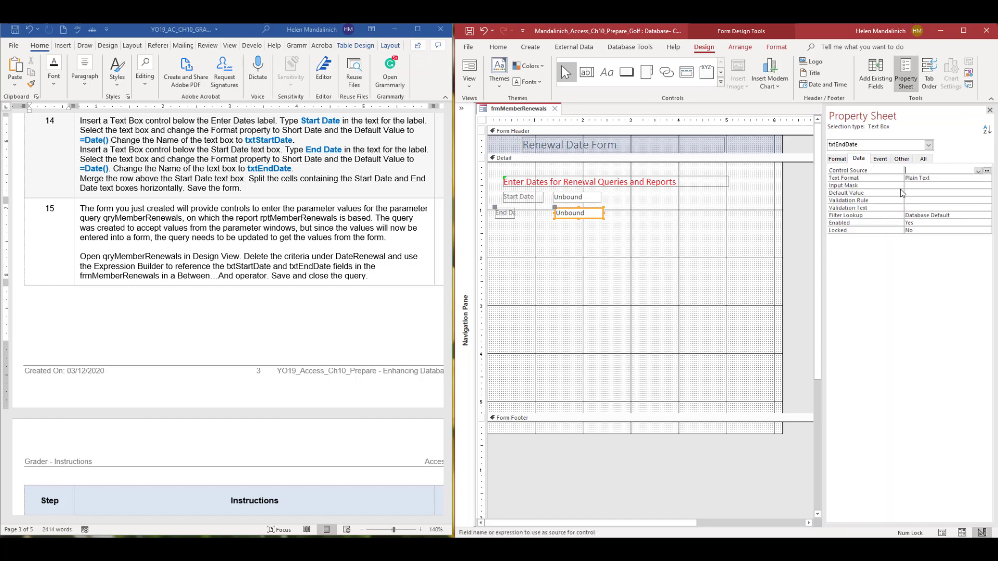
left_click(914, 194)
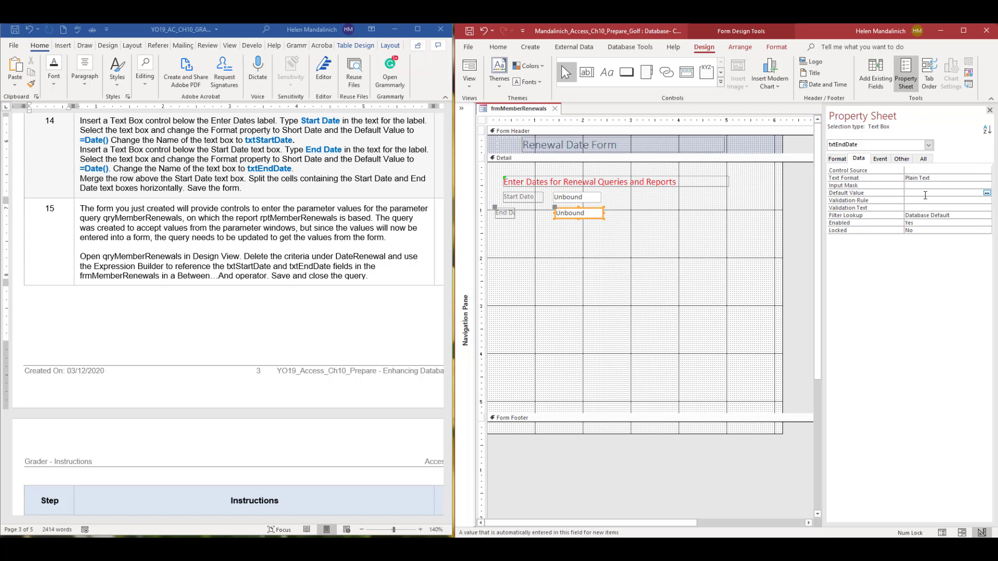
type("=Date()")
Set the Default Value property of the txtStartDate text box to =Date()
left_click(564, 198)
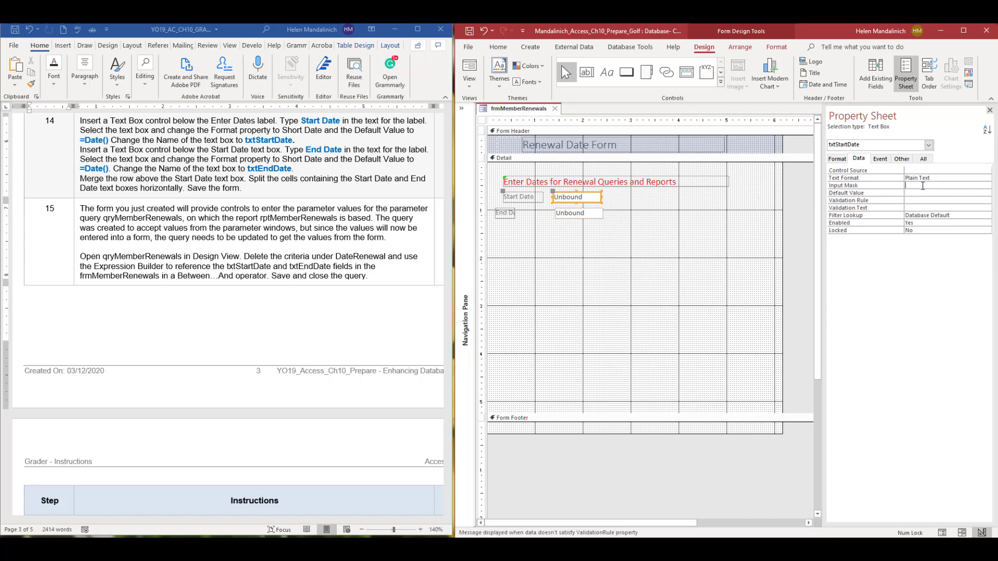
left_click(923, 186)
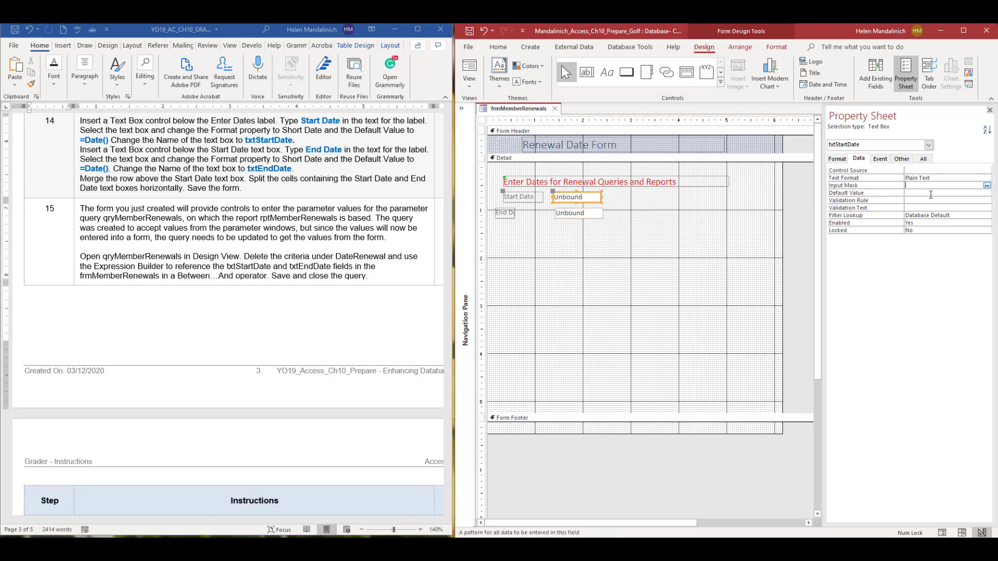
left_click(930, 193)
type("=Da")
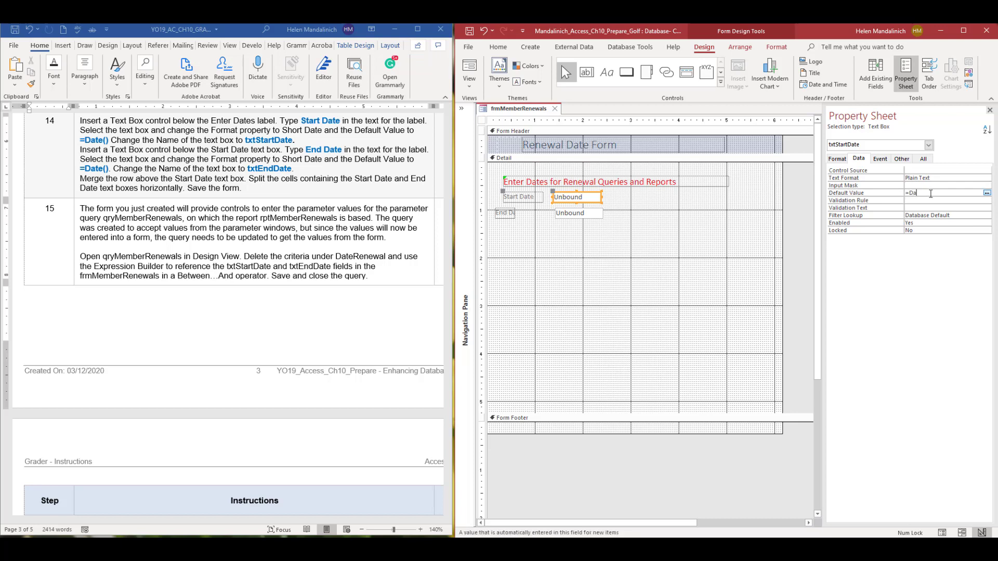
type("te()")
Move the End Date label and its text box right, and left-align the label with the Start Date label
left_click(503, 214)
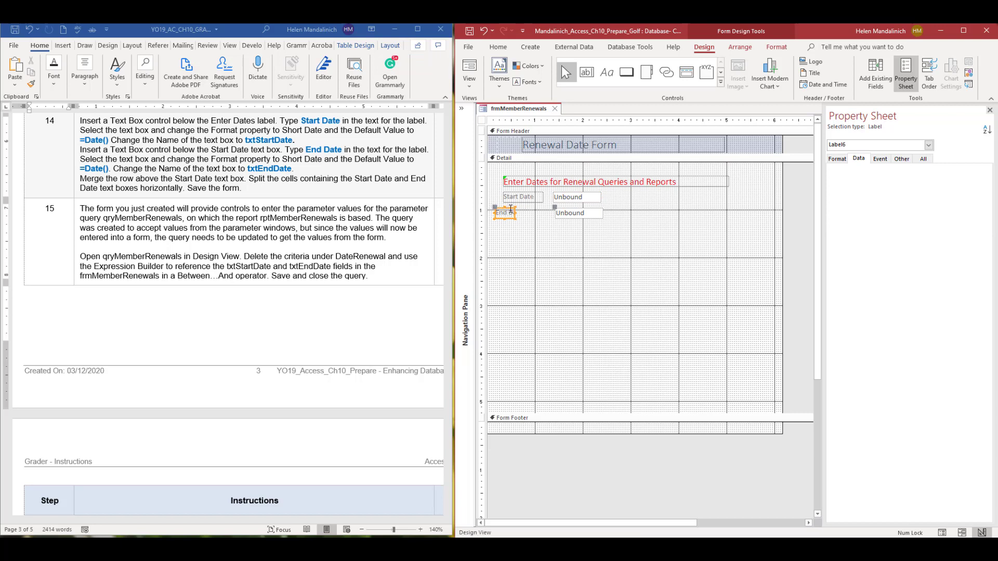
left_click_drag(511, 209, 547, 210)
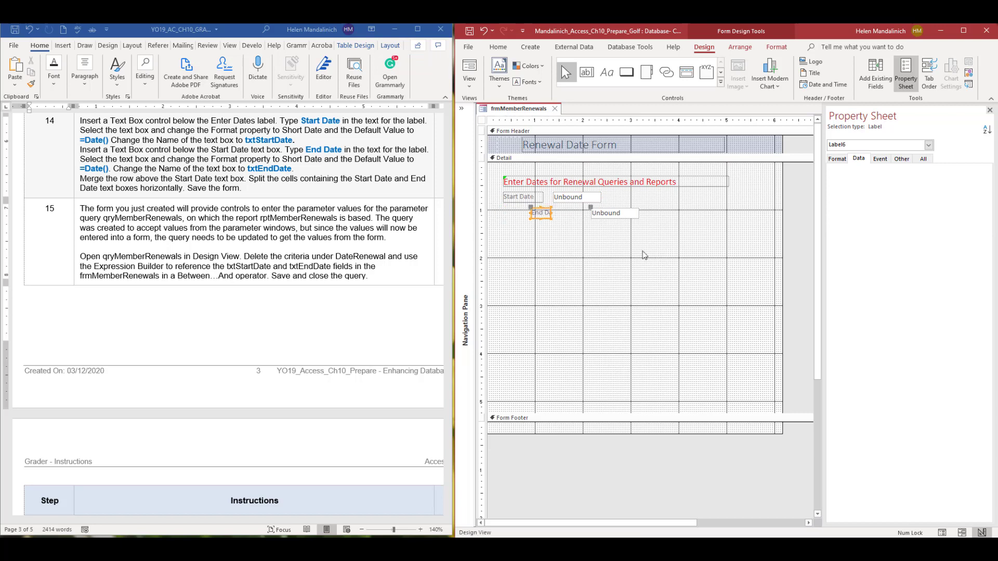
left_click(538, 200, "shift")
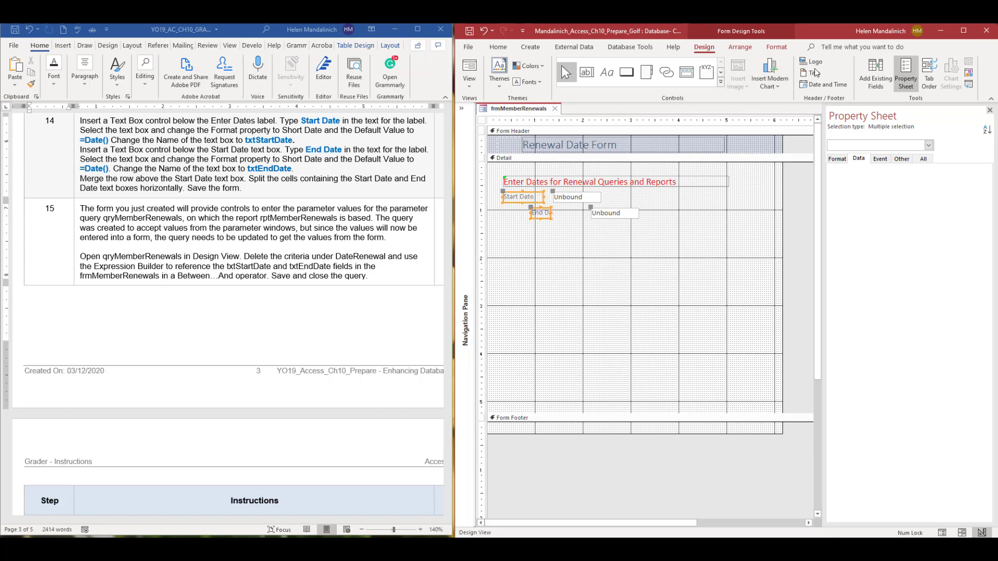
left_click(740, 47)
left_click(916, 75)
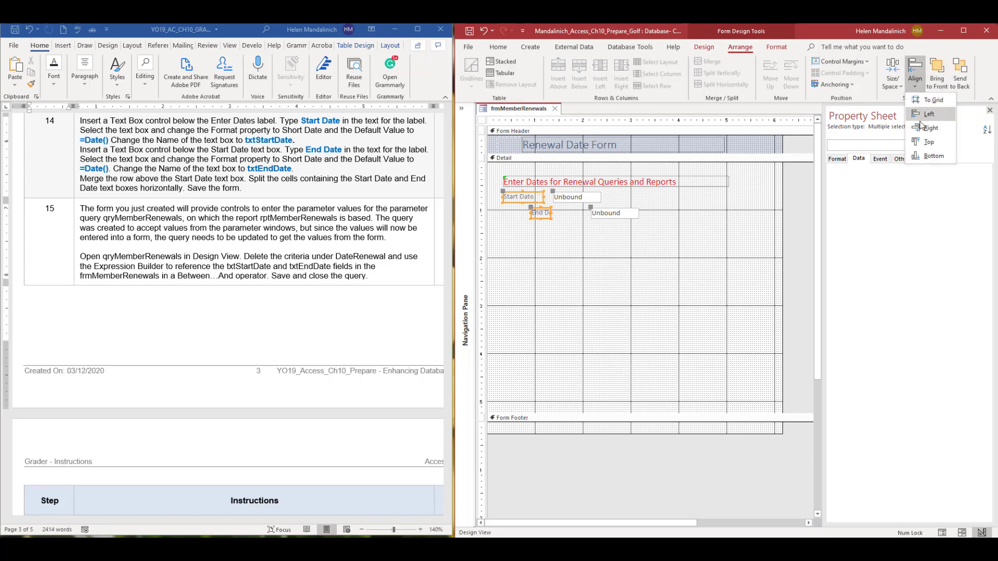
left_click(922, 115)
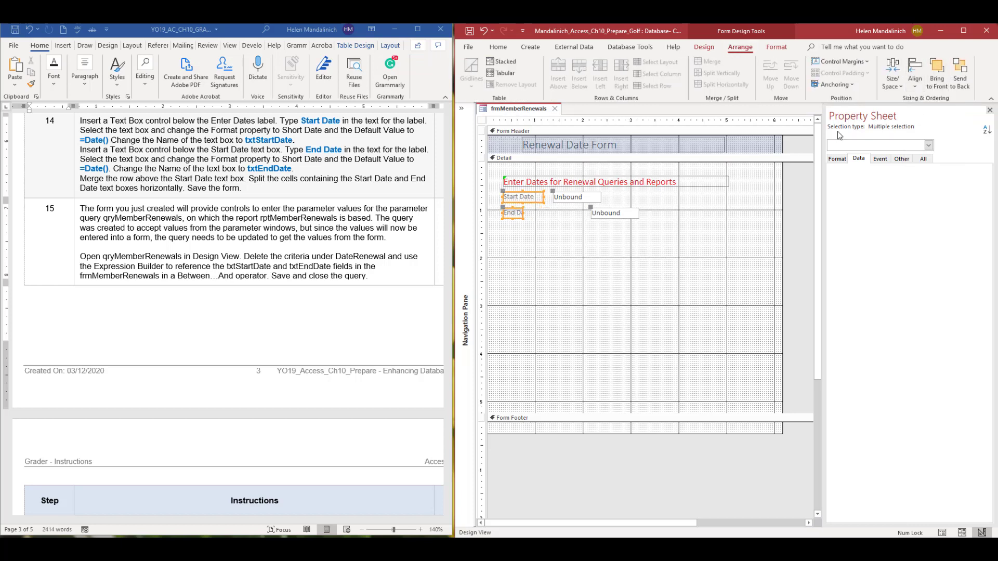
Left-align the txtEndDate text box with the txtStartDate text box
left_click(576, 200)
left_click(606, 218, "shift")
left_click(916, 78)
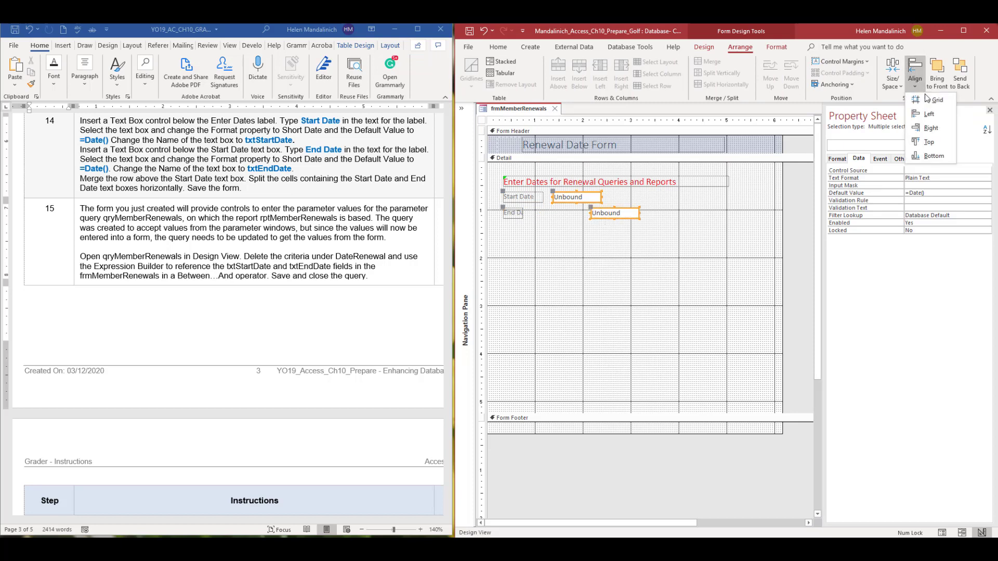
left_click(925, 115)
Widen the End Date label to match the width of the Start Date label
left_click(513, 213)
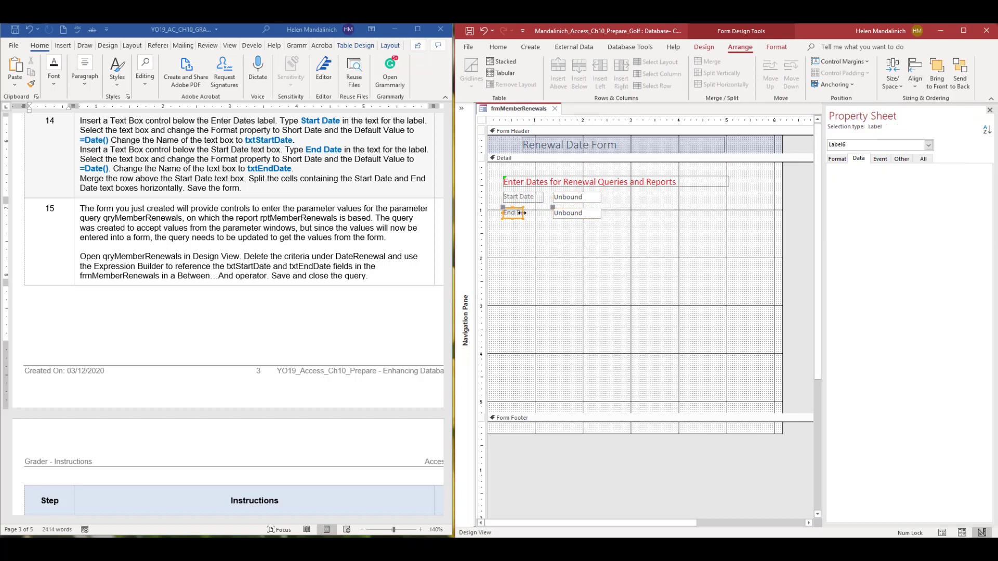
left_click(526, 198, "shift")
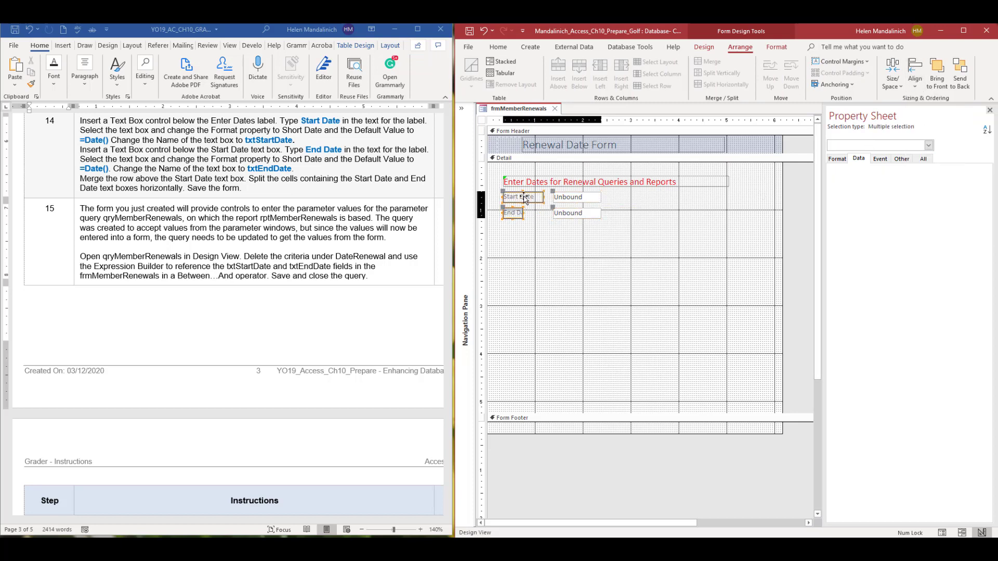
left_click(893, 78)
left_click(915, 170)
left_click(671, 237)
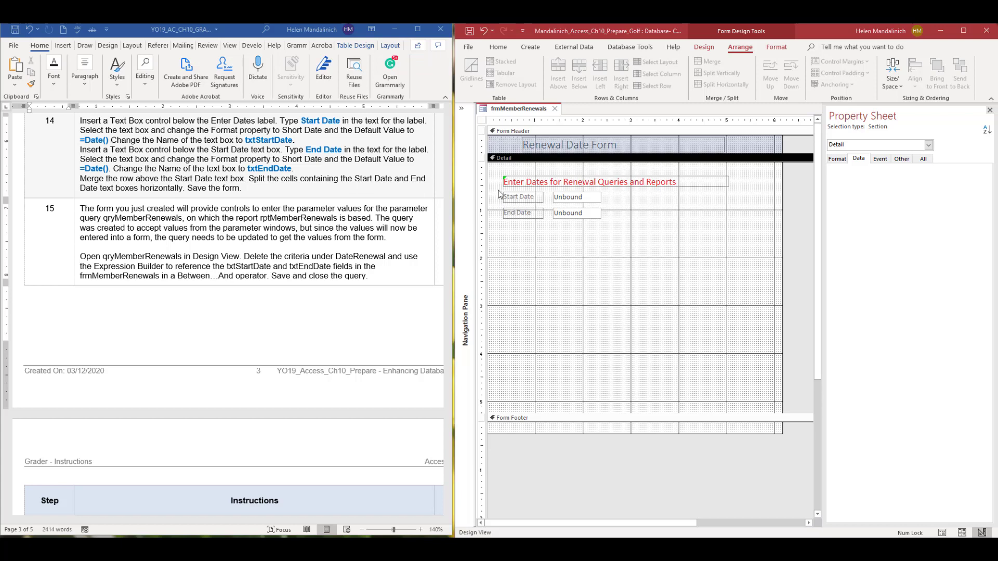
key("ctrl+r")
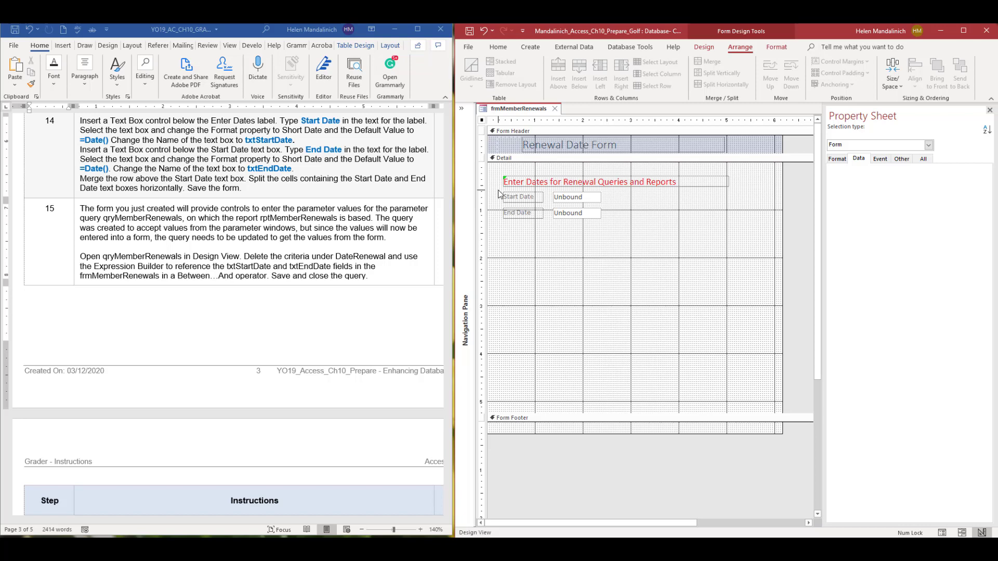
left_click_drag(498, 194, 613, 238)
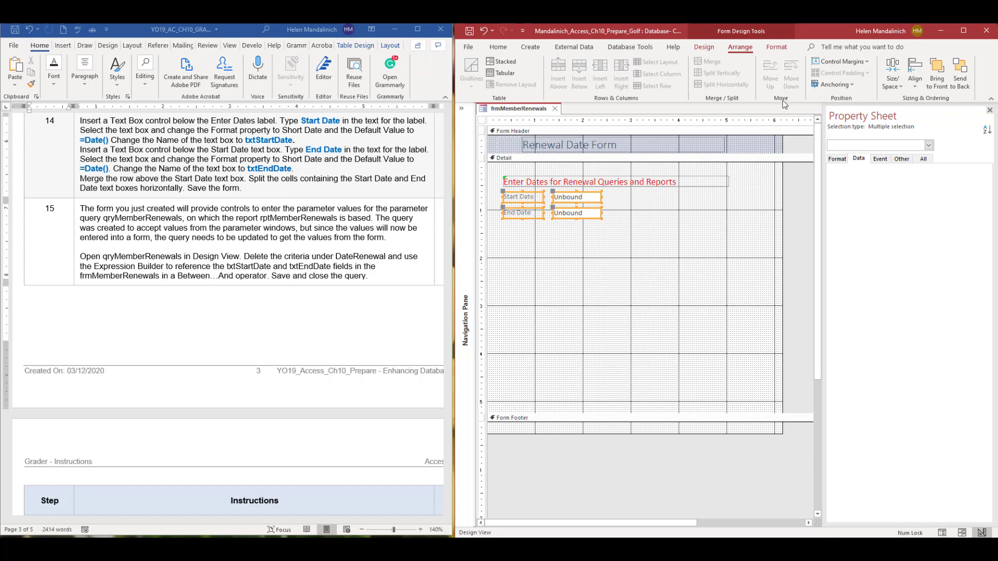
left_click(664, 257)
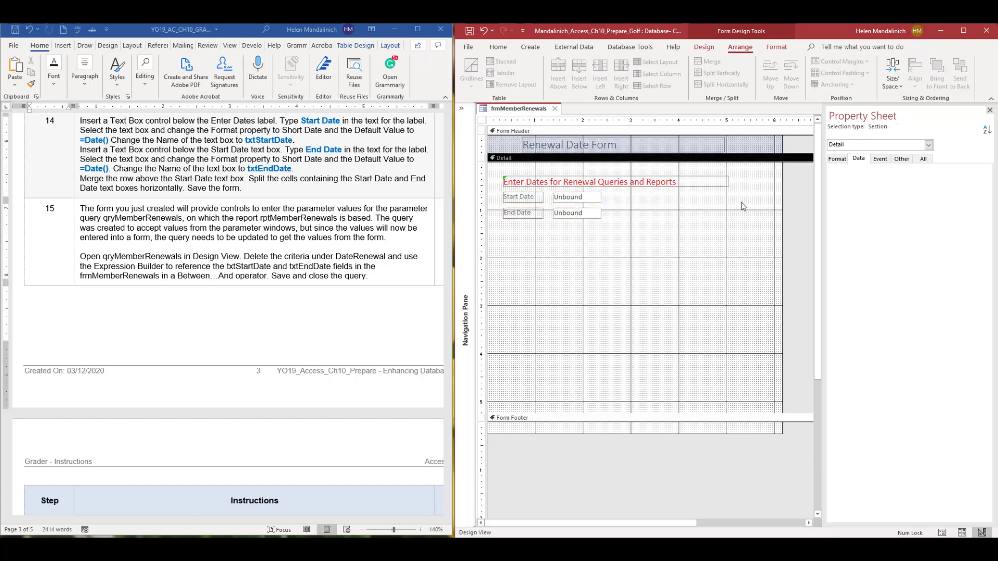
left_click(741, 223)
left_click(484, 31)
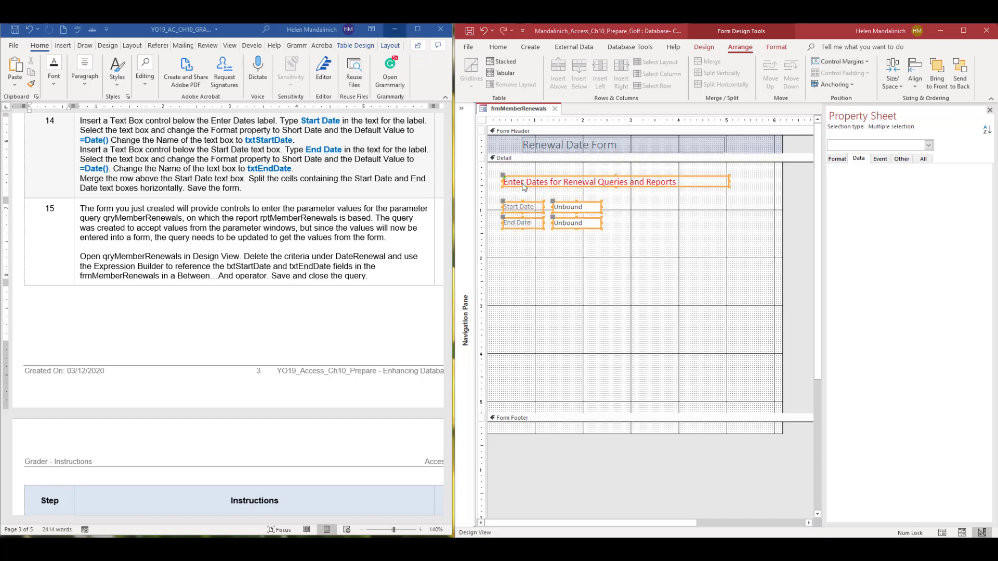
left_click(566, 273)
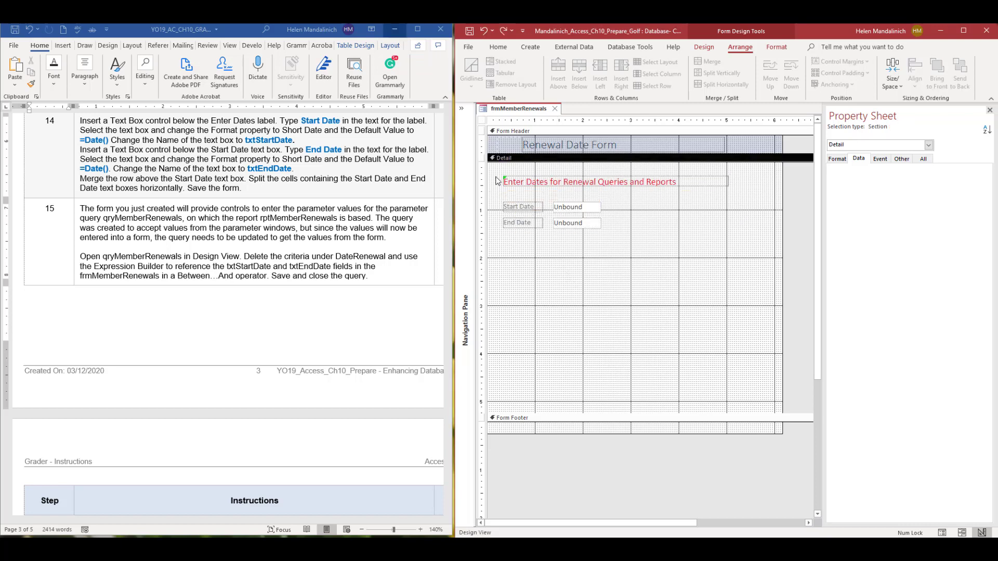
Arrange the Enter Dates label and the Start Date and End Date labels and text boxes in a stacked layout
left_click_drag(496, 165, 772, 267)
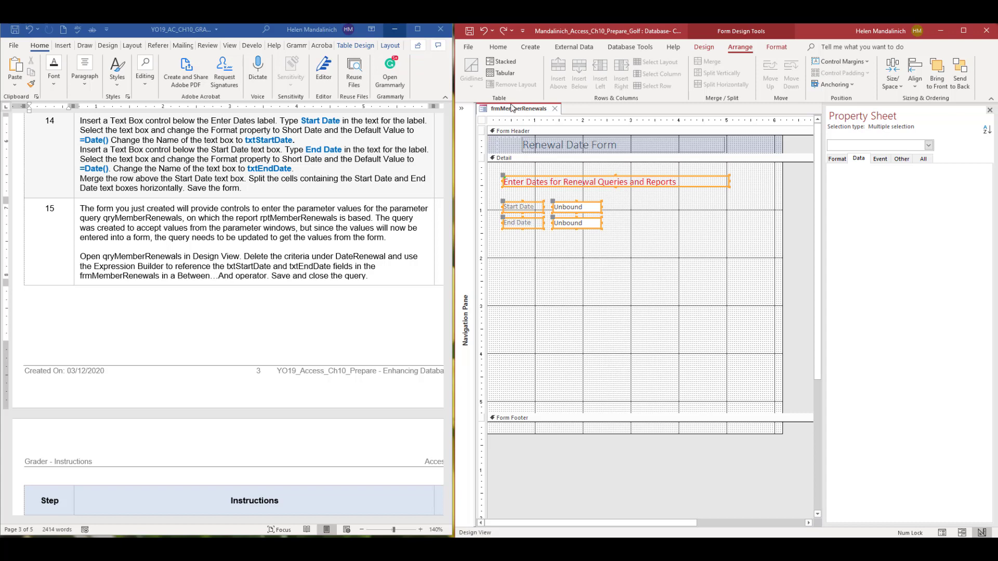
left_click_drag(497, 169, 736, 239)
left_click(519, 68)
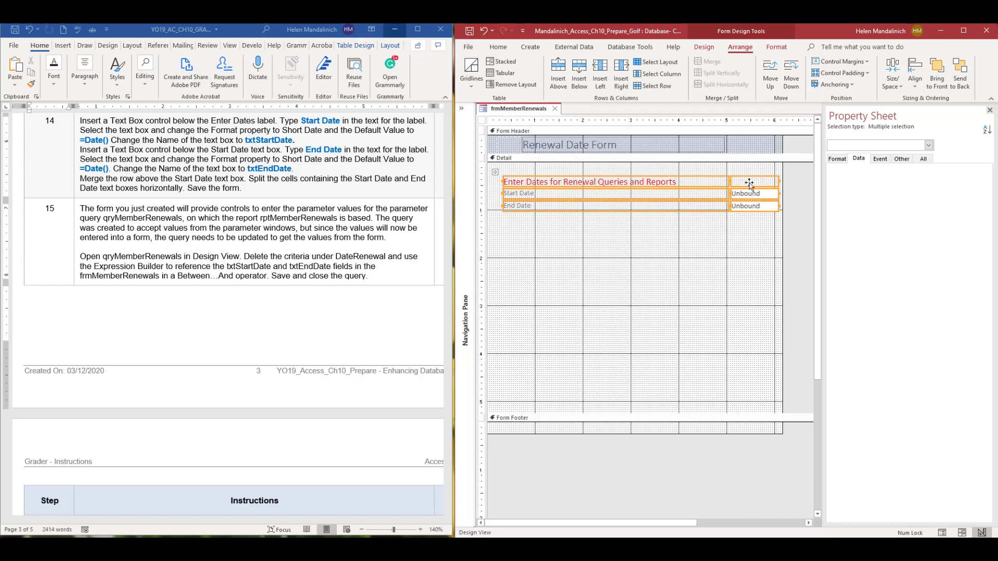
left_click(696, 182)
left_click(538, 301)
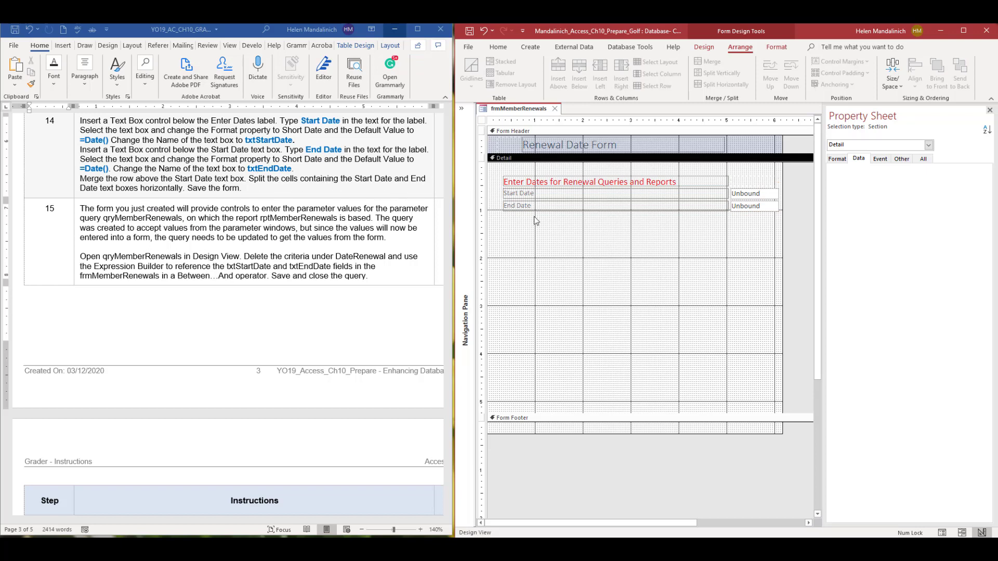
left_click(598, 193)
left_click(722, 184)
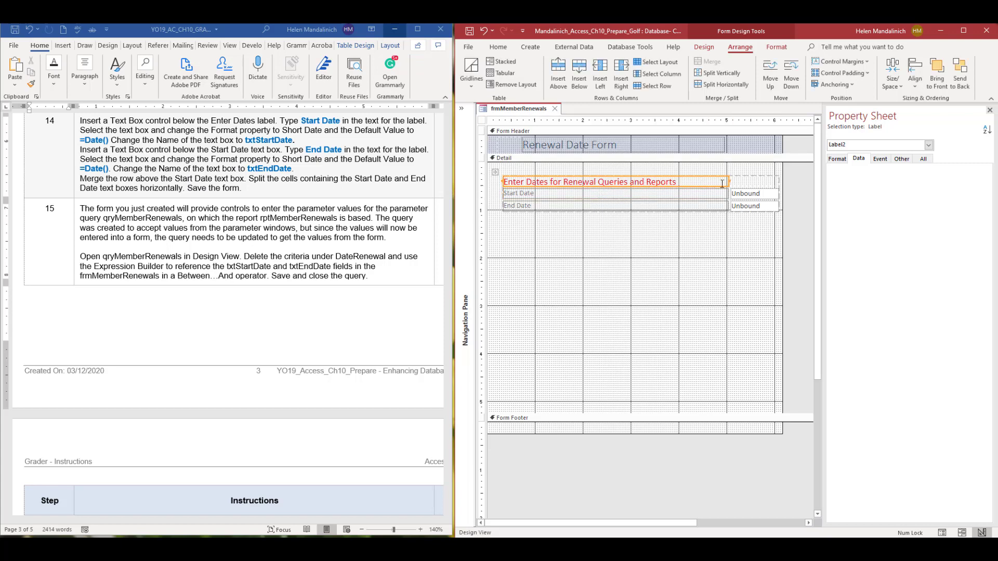
left_click(685, 198)
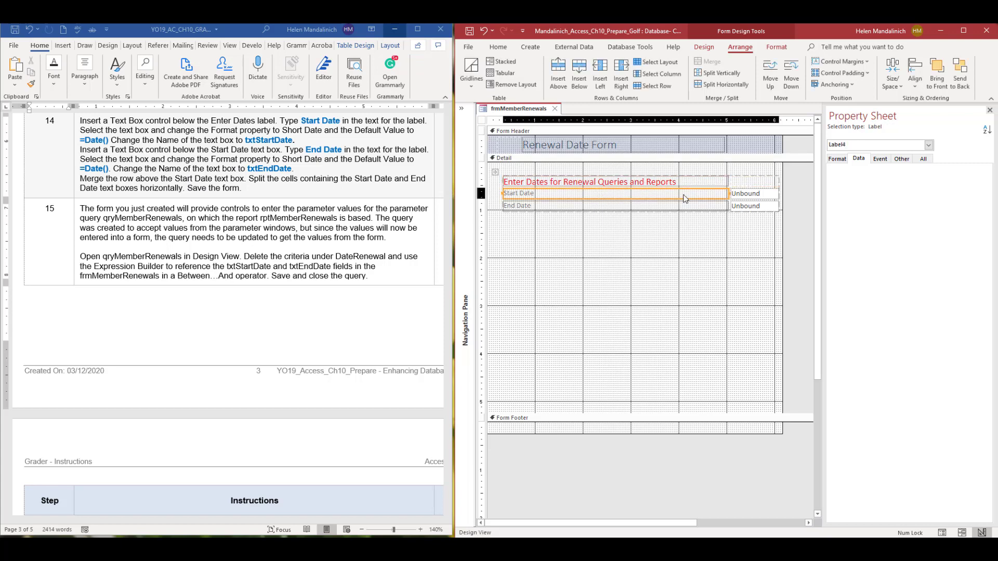
left_click(730, 193, "shift")
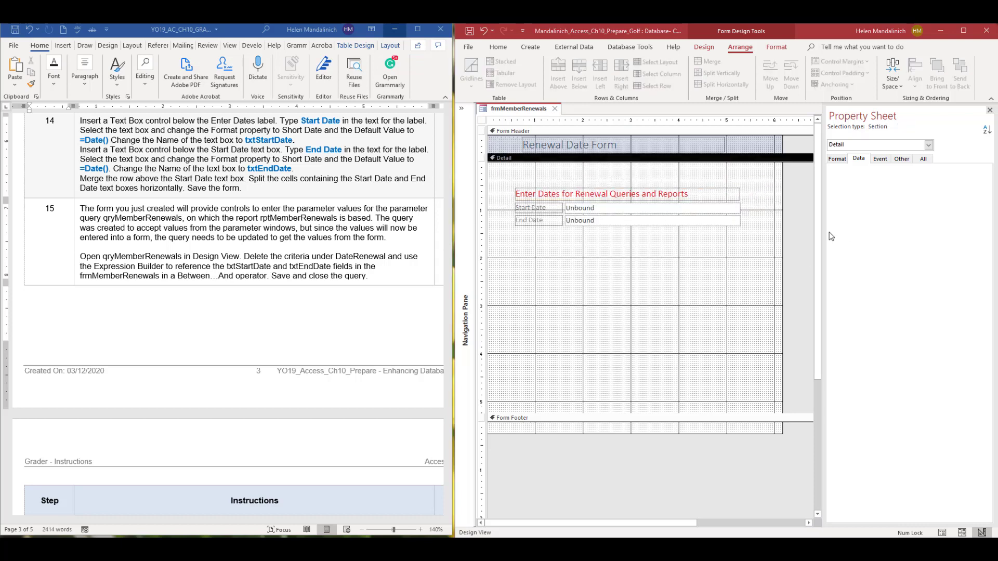
left_click(507, 185)
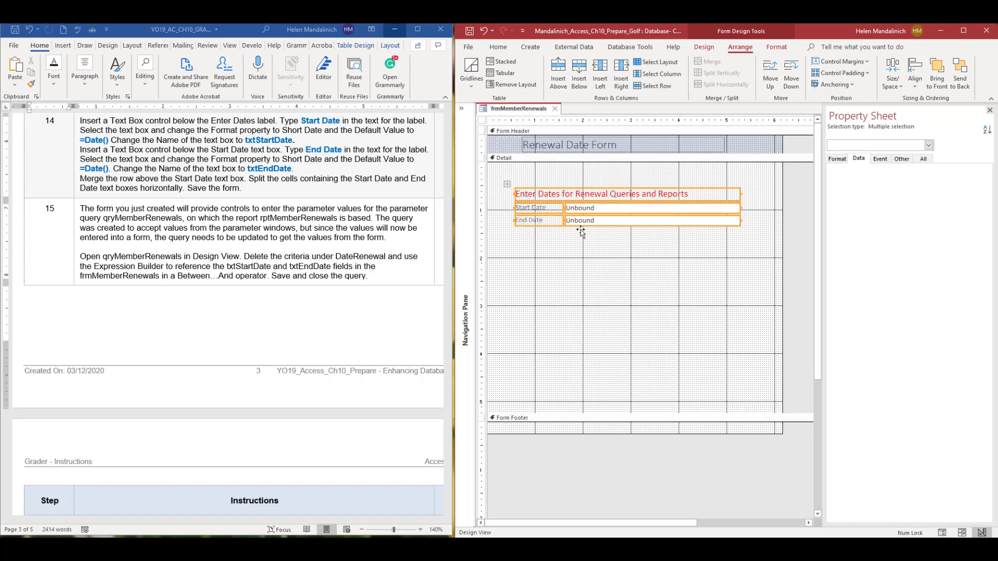
key("Delete")
left_click(595, 261)
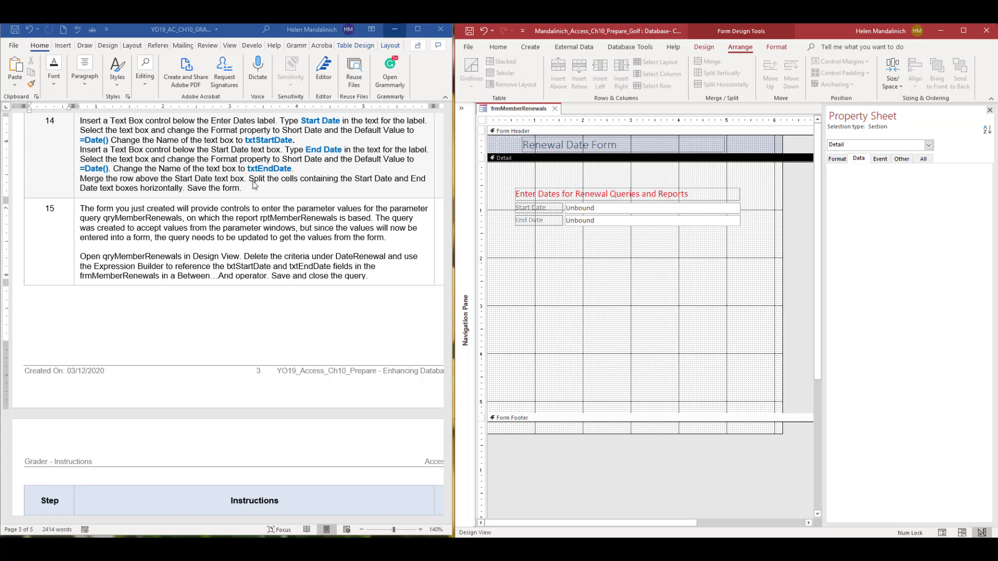
Switch to the Word instructions, highlight the step 14 number, and bring step 15 into view
left_click(31, 124)
left_click(78, 106)
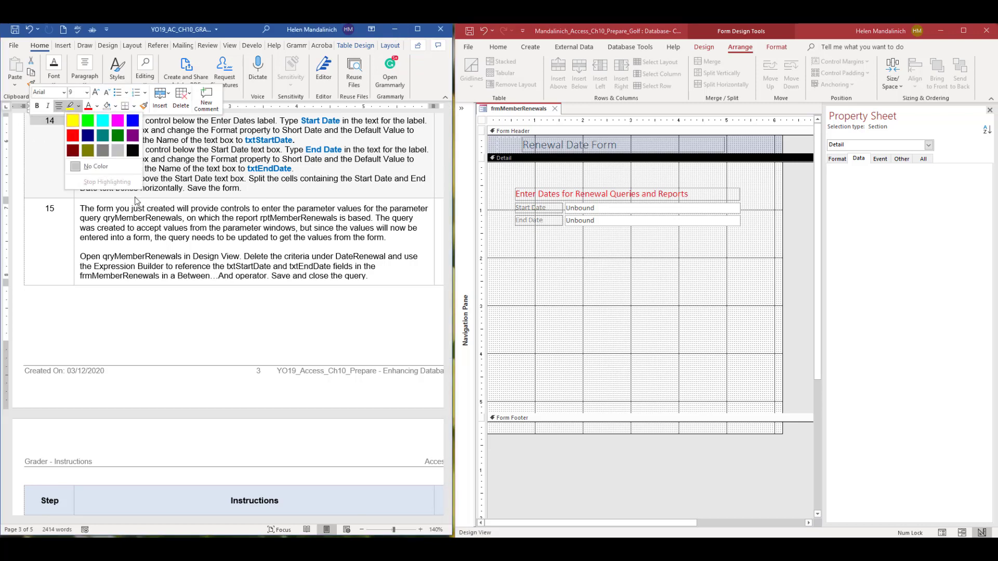
left_click(139, 261)
scroll(130, 235, "down", 2)
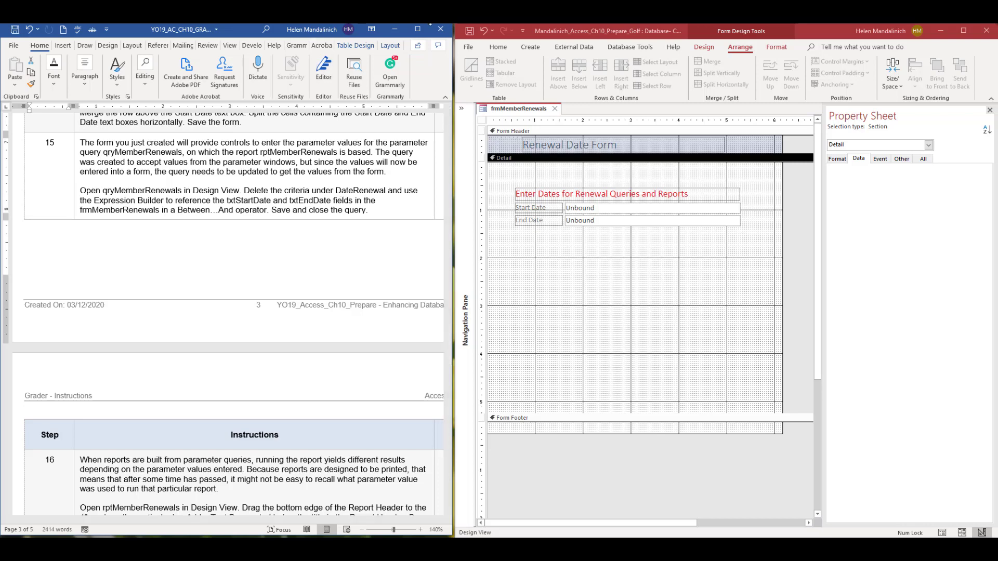
Switch to Access, display frmMemberRenewals in Form View, and close the form with its design changes saved
left_click(466, 30)
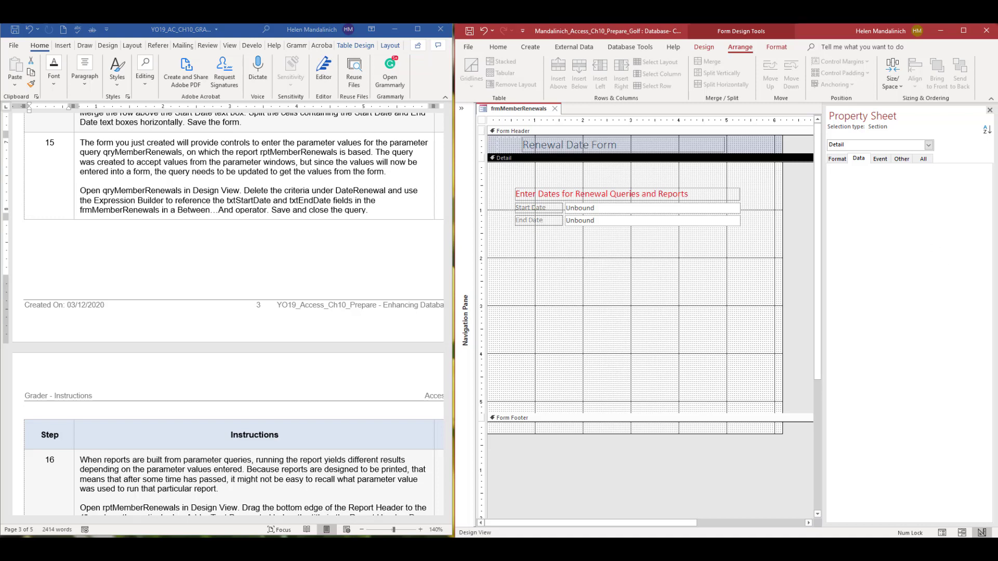
key("F5")
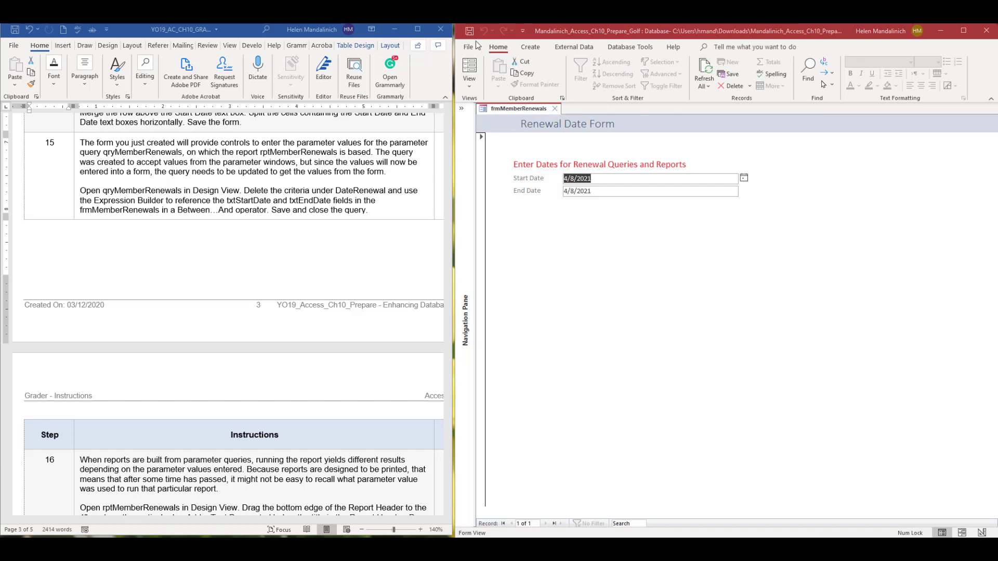
left_click(558, 112)
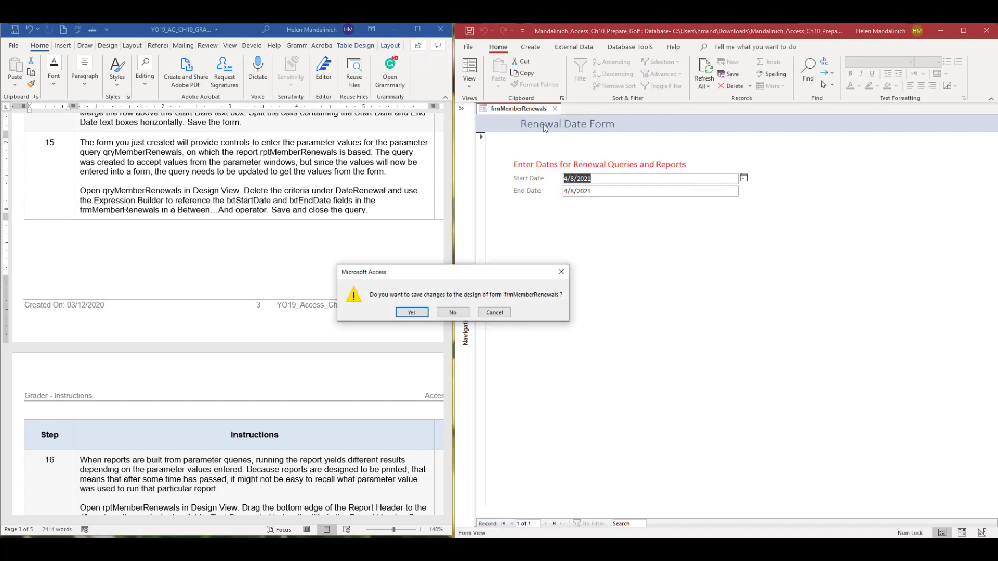
left_click(420, 312)
Open the qryMemberRenewals query in Design View and hide the property sheet
left_click(468, 117)
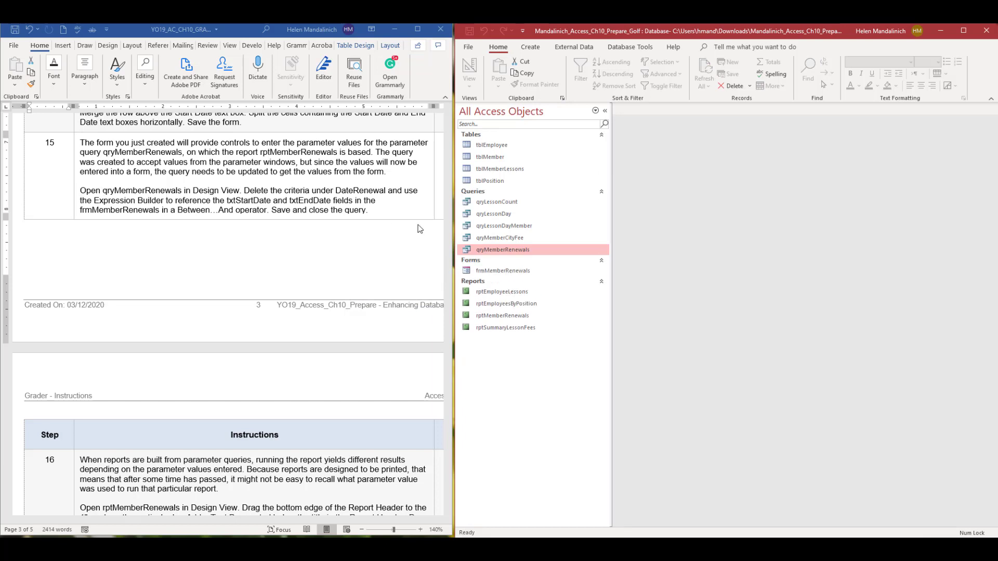
right_click(487, 255)
left_click(507, 276)
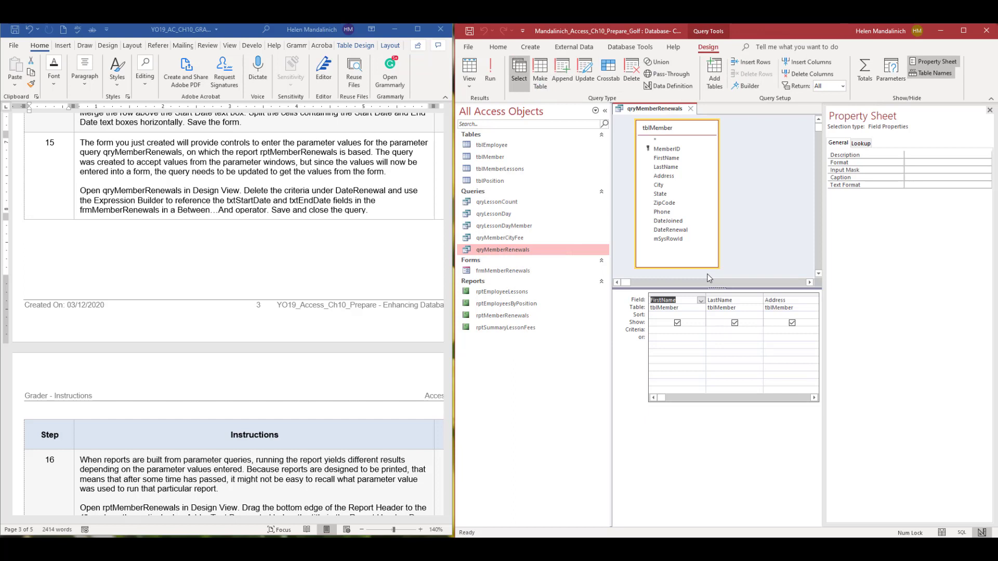
left_click(990, 110)
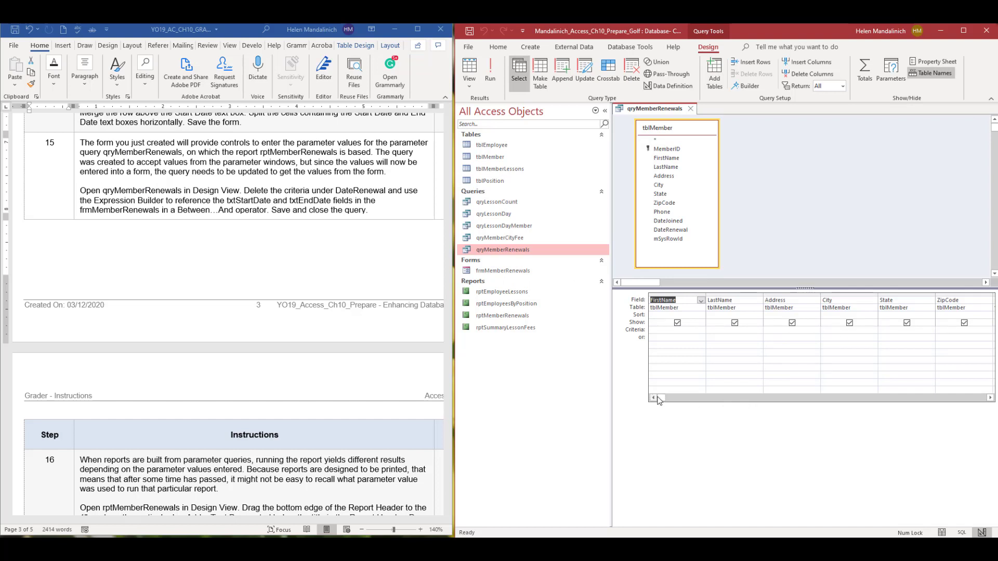
Delete the existing criteria under the DateRenewal field and collapse the list of database objects
left_click_drag(658, 400, 800, 414)
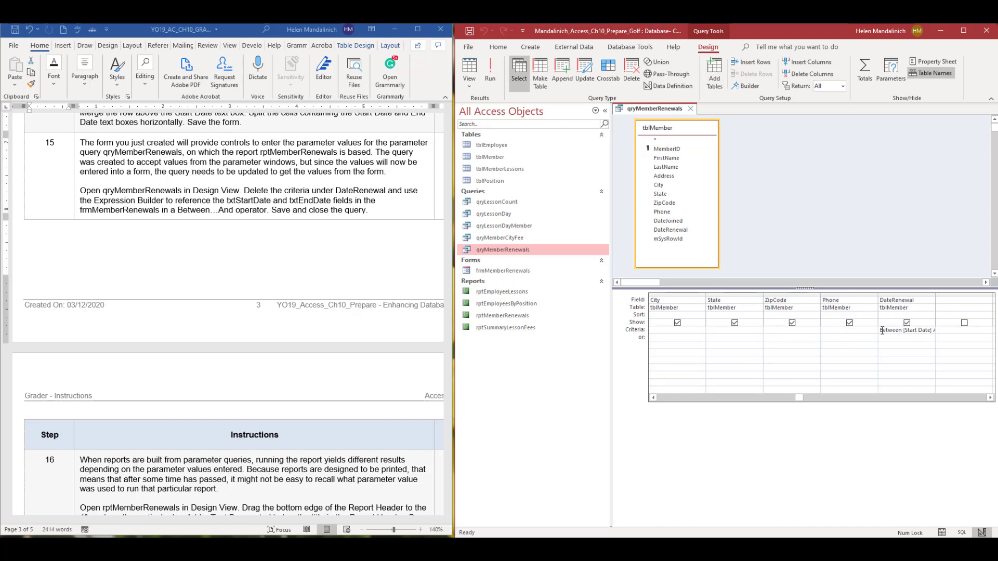
left_click_drag(882, 330, 970, 331)
type("B")
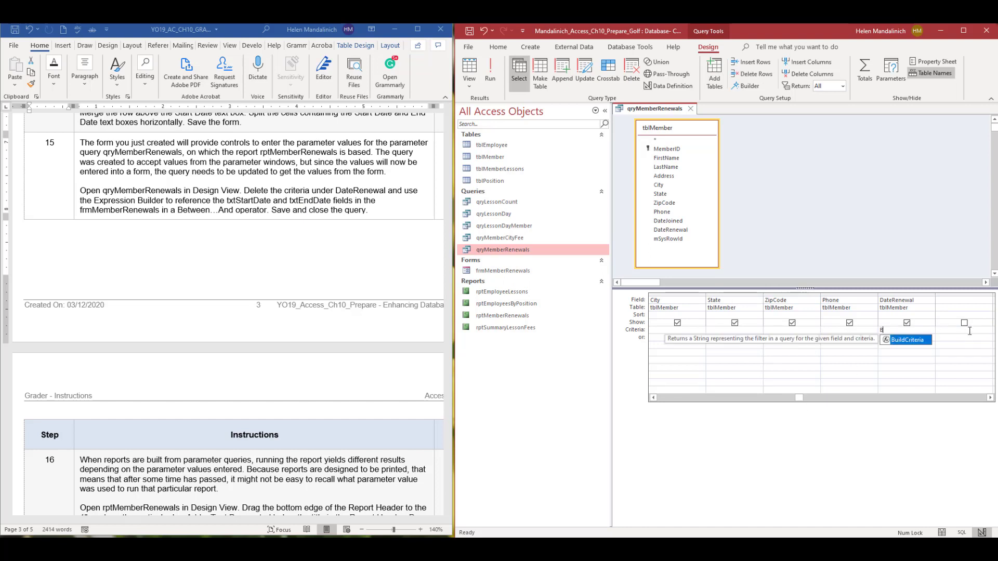
key("BackSpace")
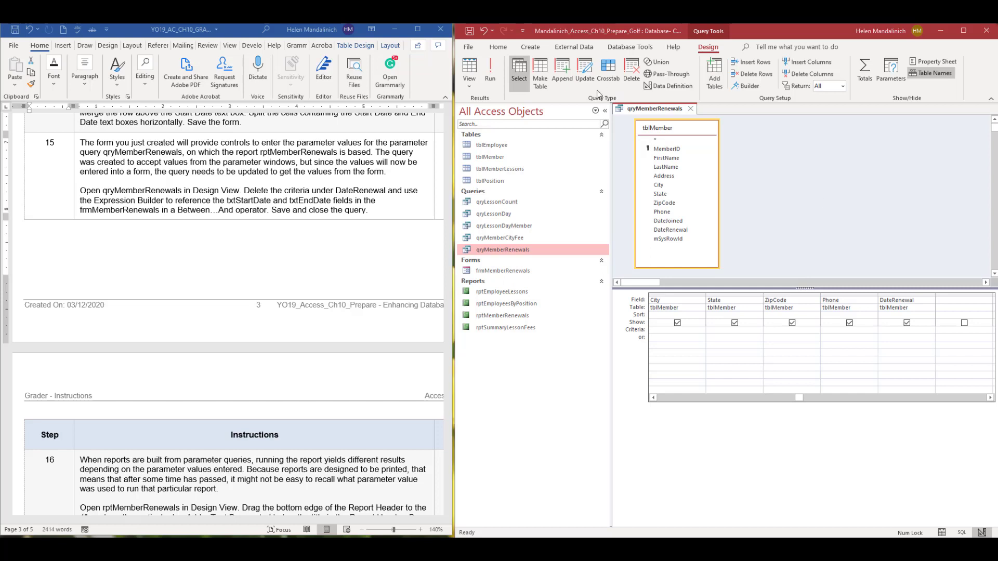
left_click(604, 111)
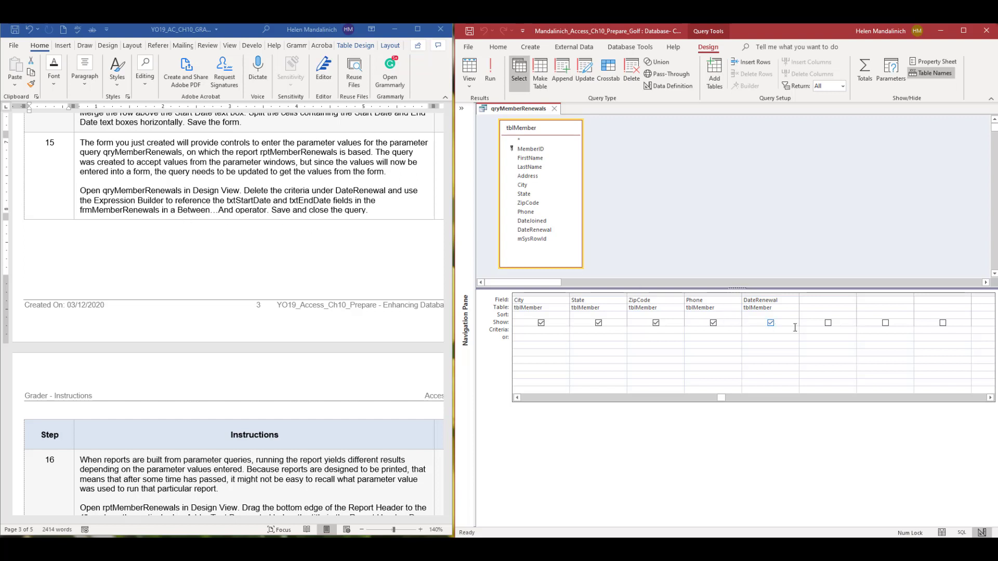
right_click(764, 332)
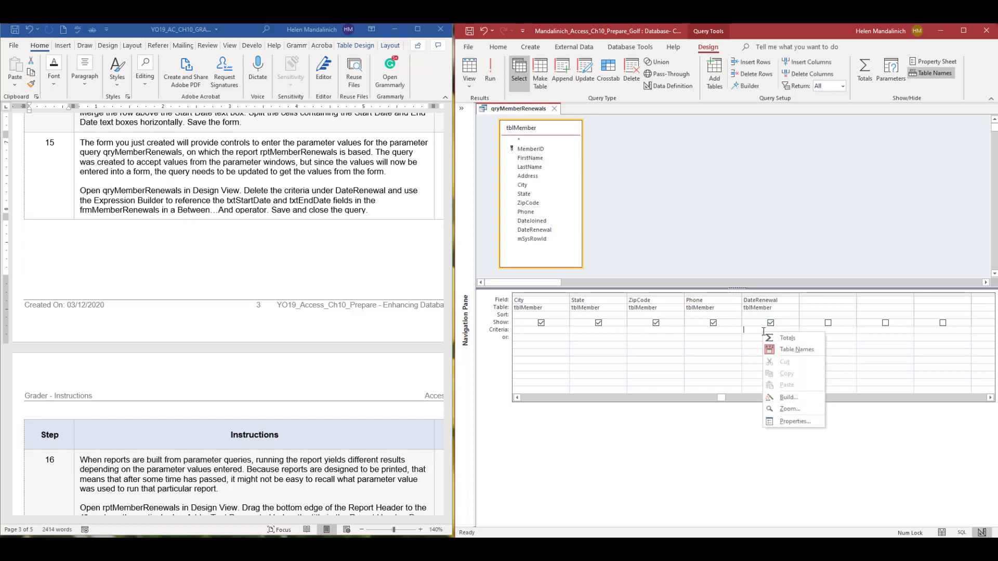
left_click(801, 409)
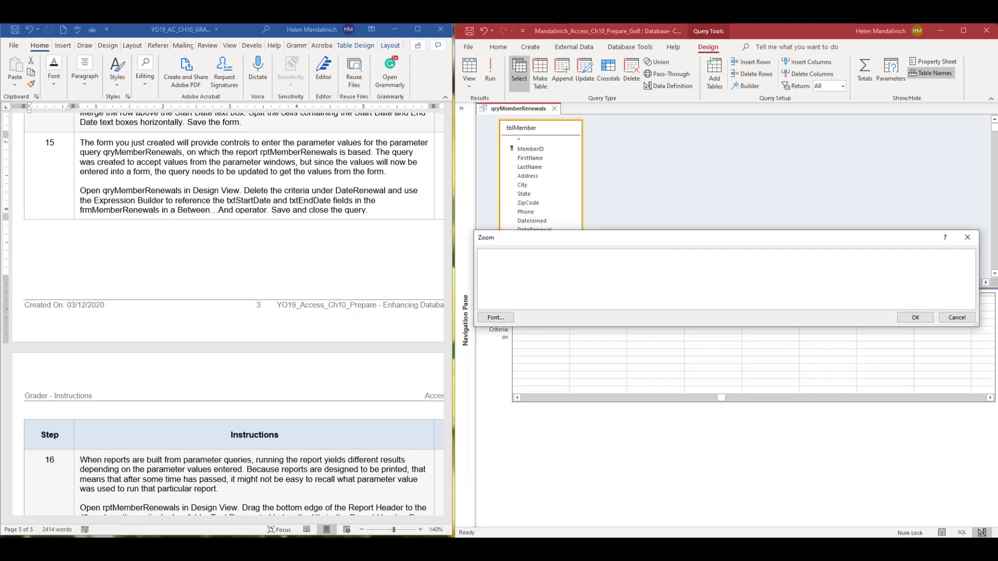
key("Return")
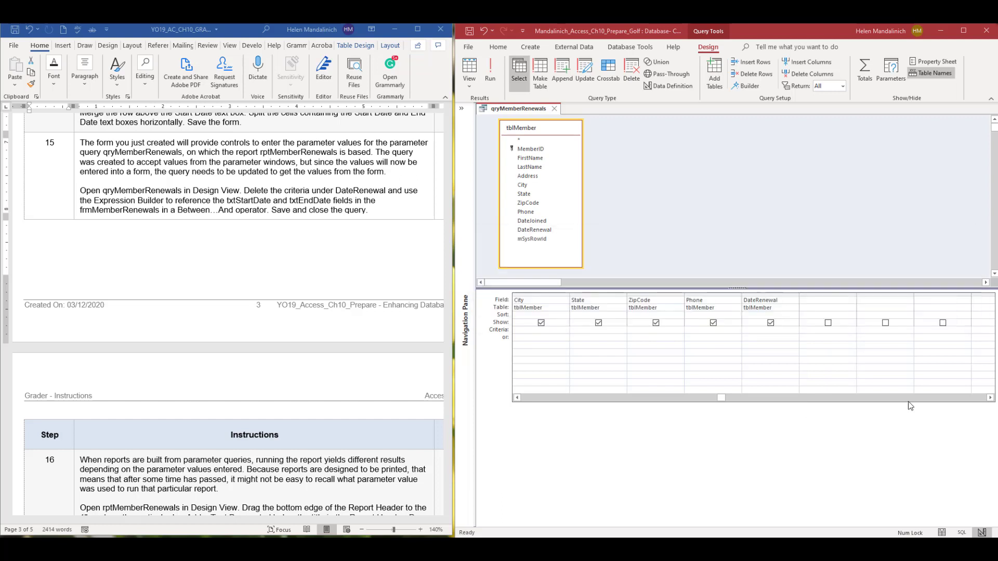
Use the Expression Builder to set the DateRenewal criteria to Between Forms![frmMemberRenewals]![txtStartDate] and Forms![frmMemberRenewals]![txtEndDate]
right_click(751, 331)
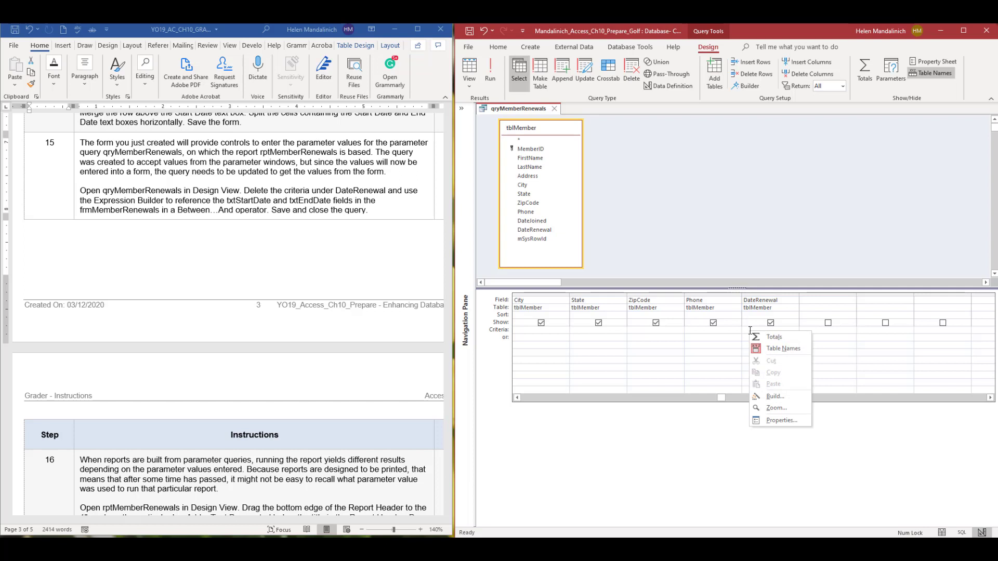
left_click(790, 397)
type("Between")
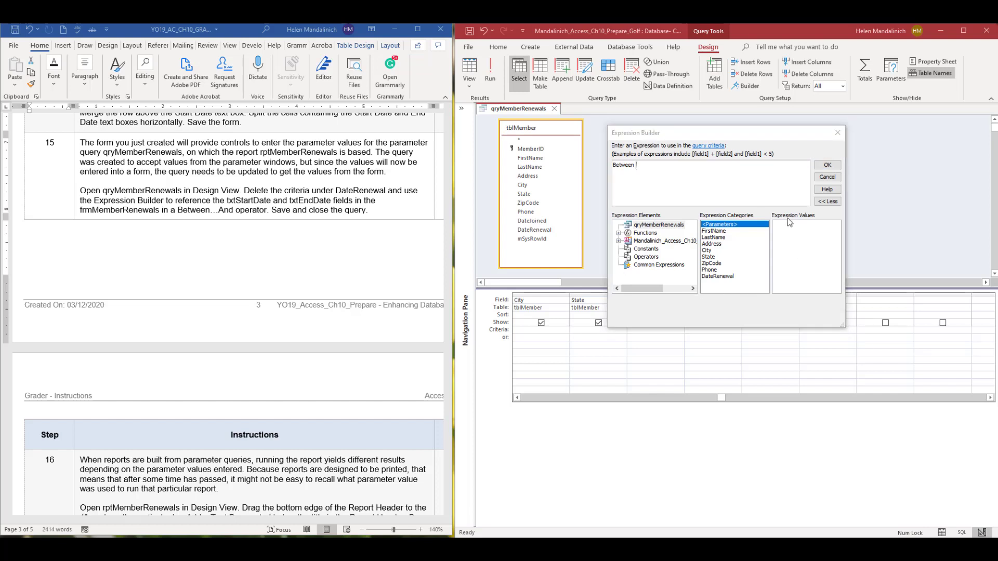
left_click(619, 241)
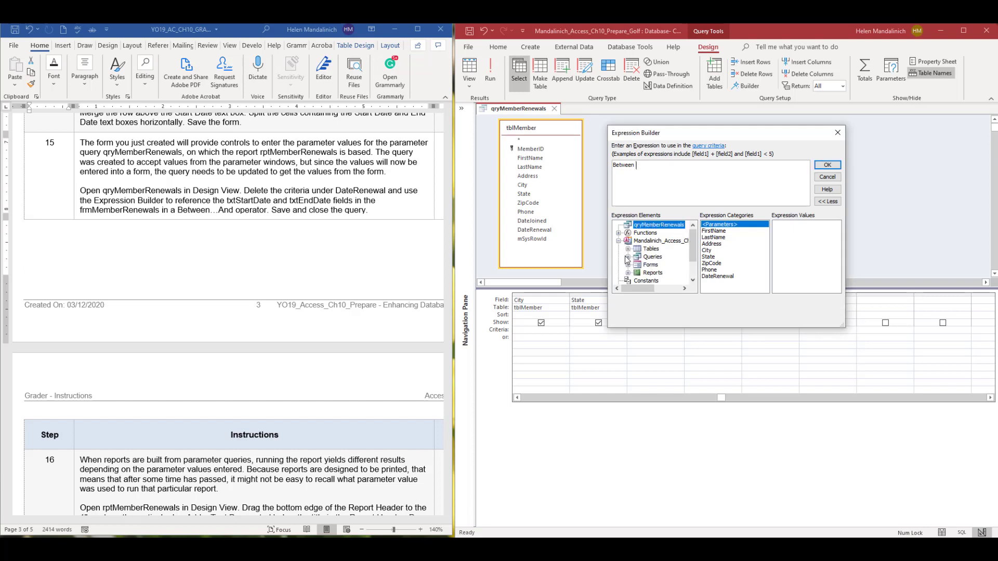
left_click(628, 265)
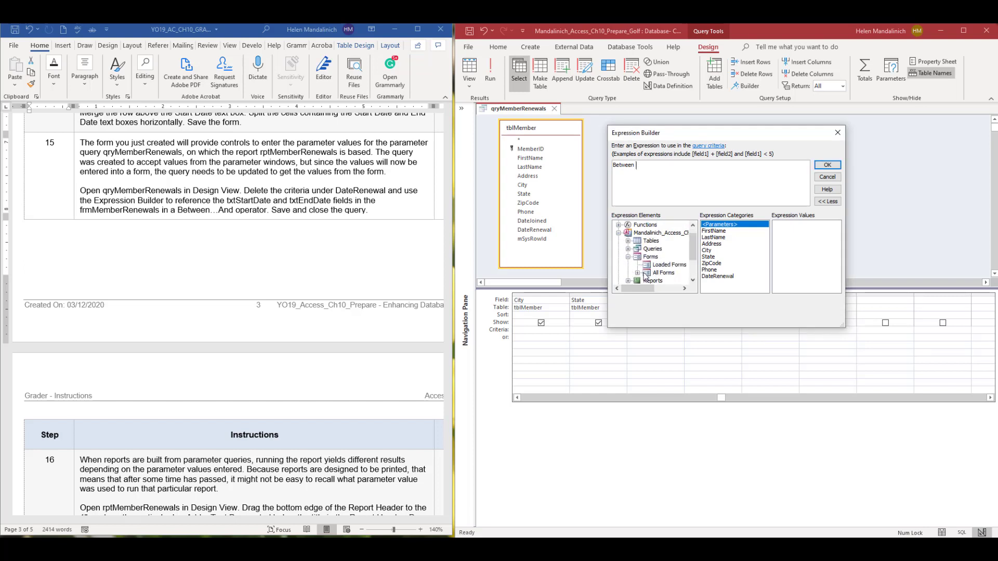
left_click(638, 273)
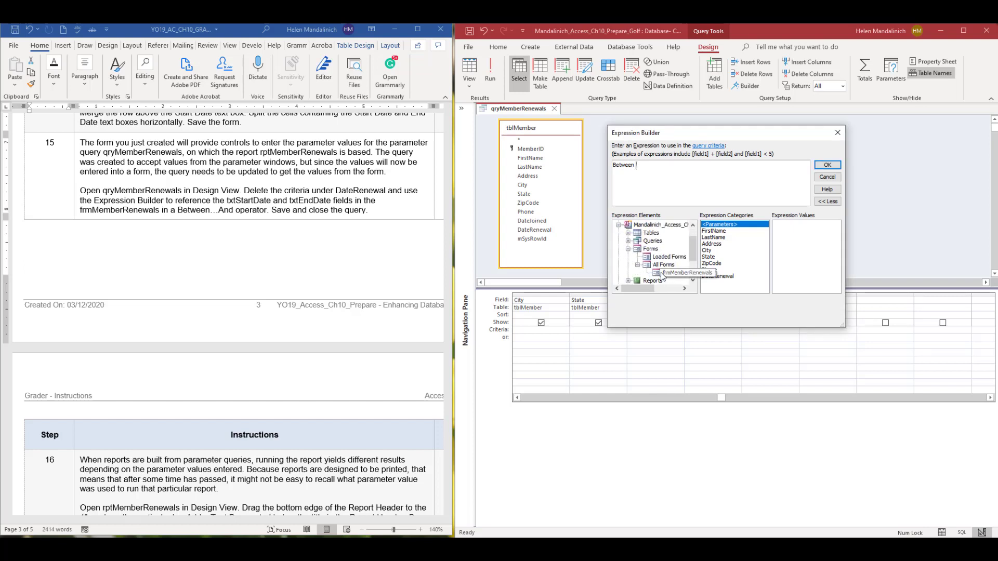
left_click(662, 273)
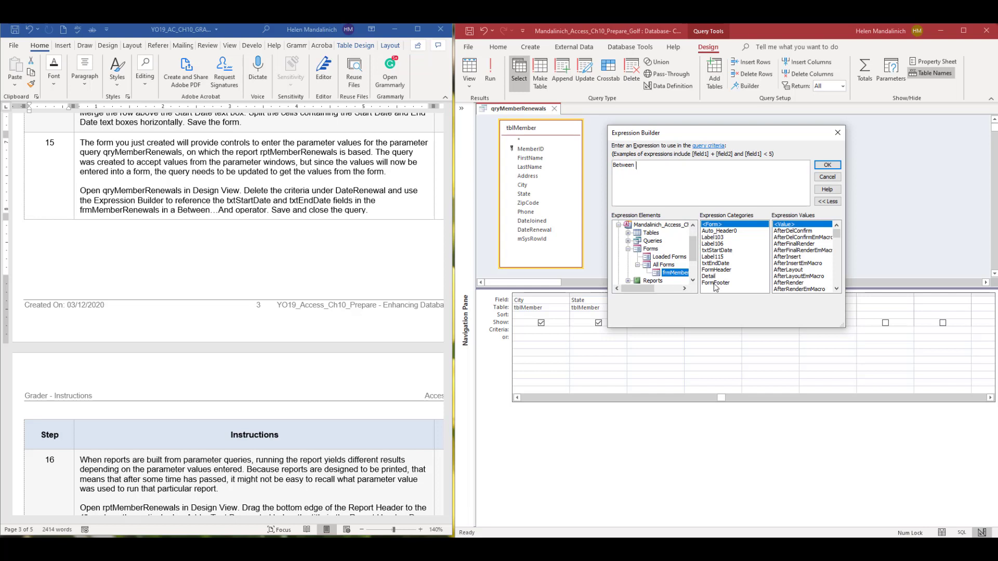
double_click(719, 251)
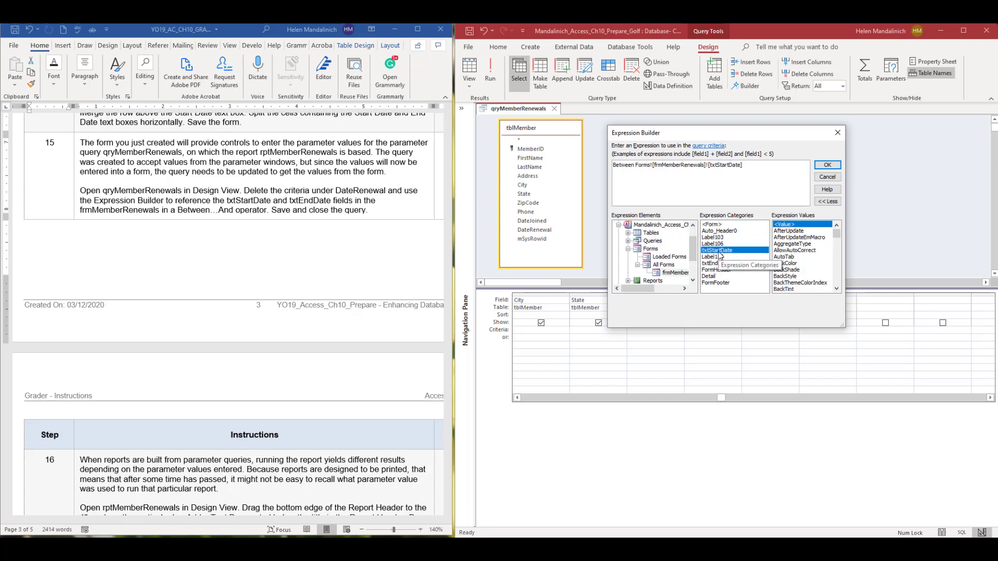
type("and")
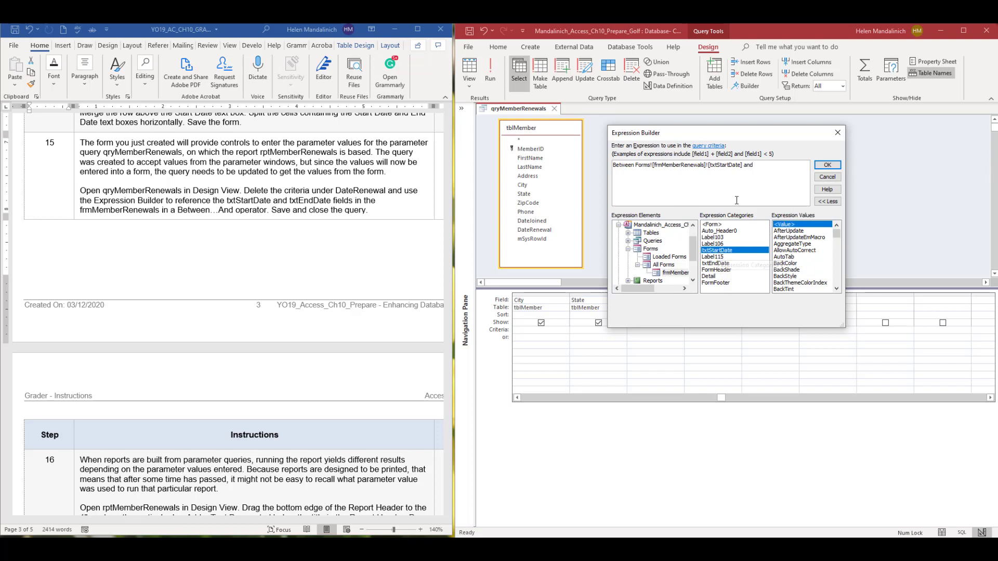
double_click(727, 264)
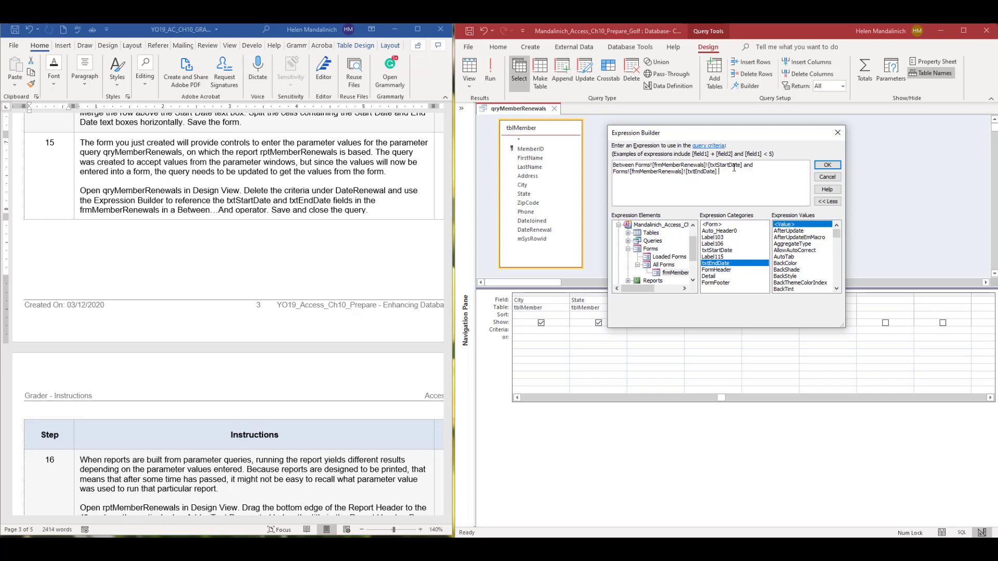
left_click(828, 165)
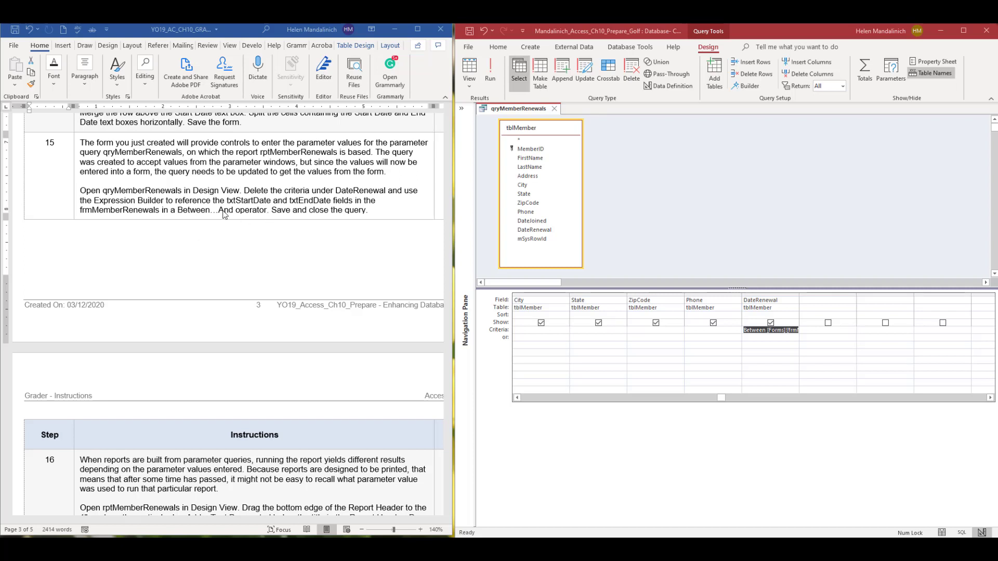
Save the qryMemberRenewals query with its new DateRenewal criteria and close it
left_click(470, 34)
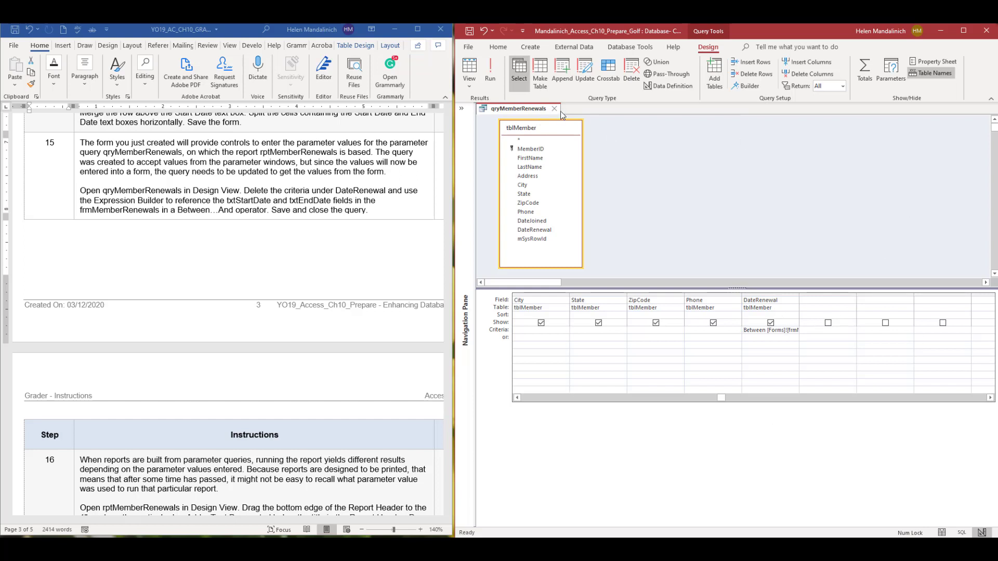
left_click(554, 110)
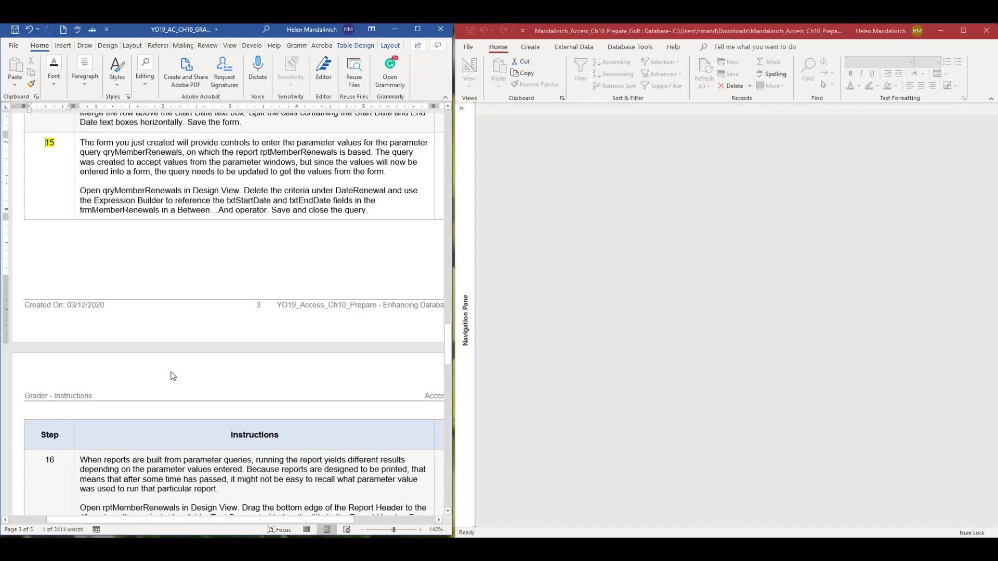
Read instruction step 16, open rptMemberRenewals in Design View and collapse the list of database objects
scroll(172, 372, "down", 3)
scroll(172, 372, "down", 7)
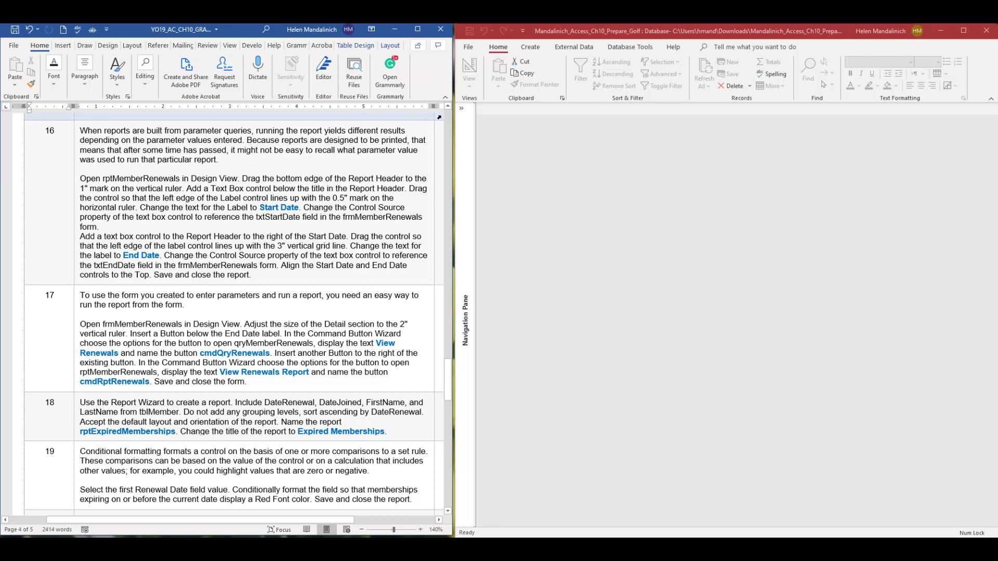
left_click(466, 114)
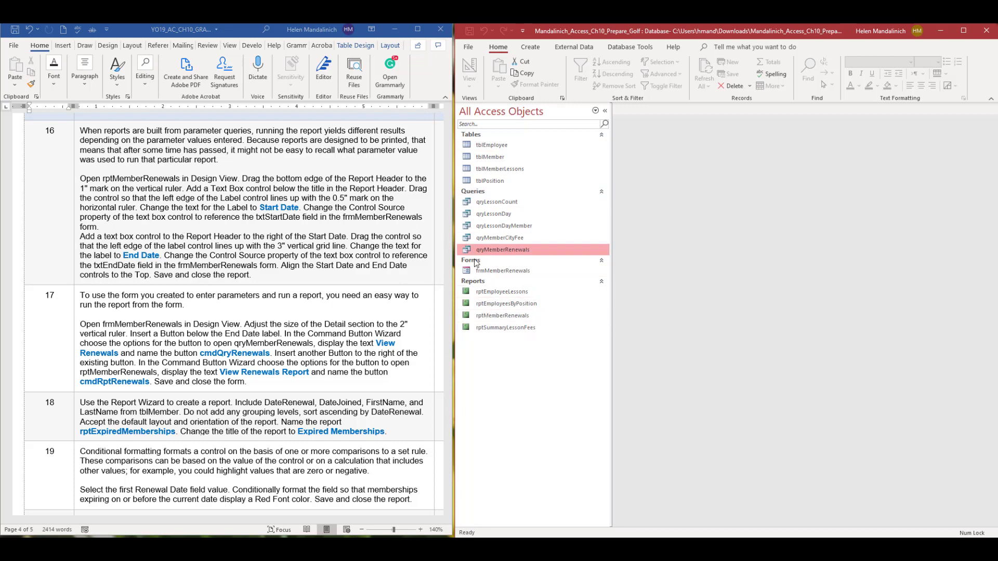
right_click(498, 319)
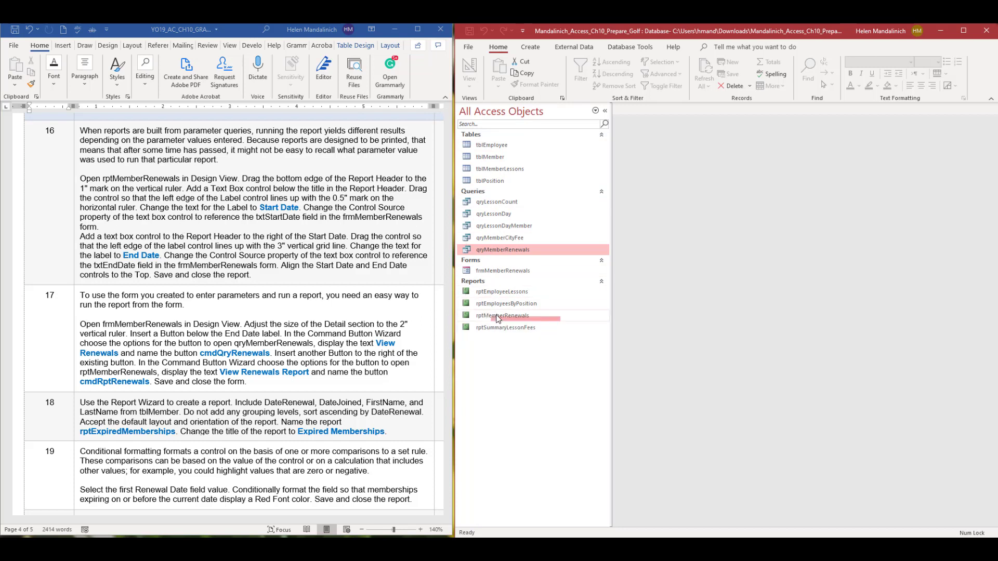
left_click(546, 351)
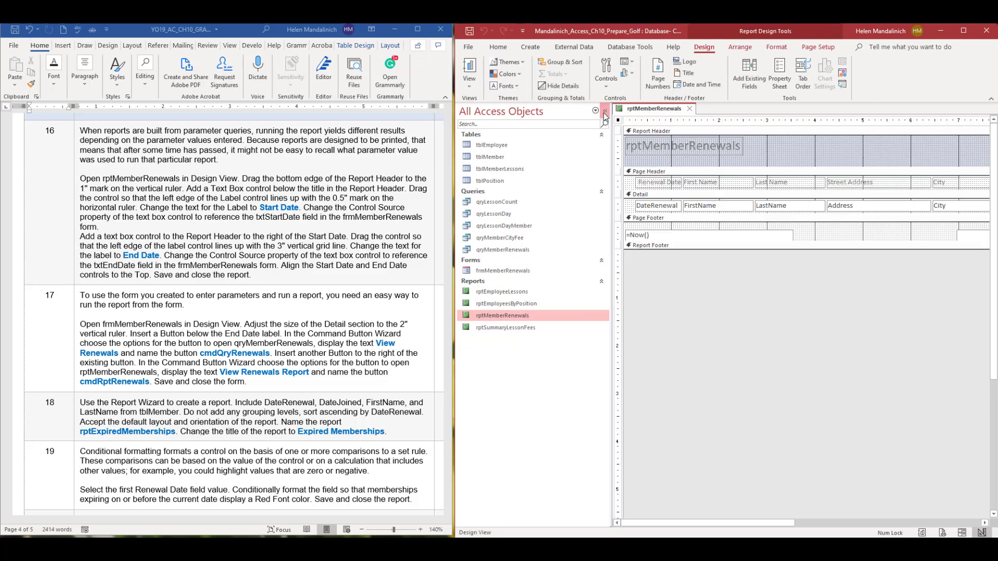
left_click(604, 112)
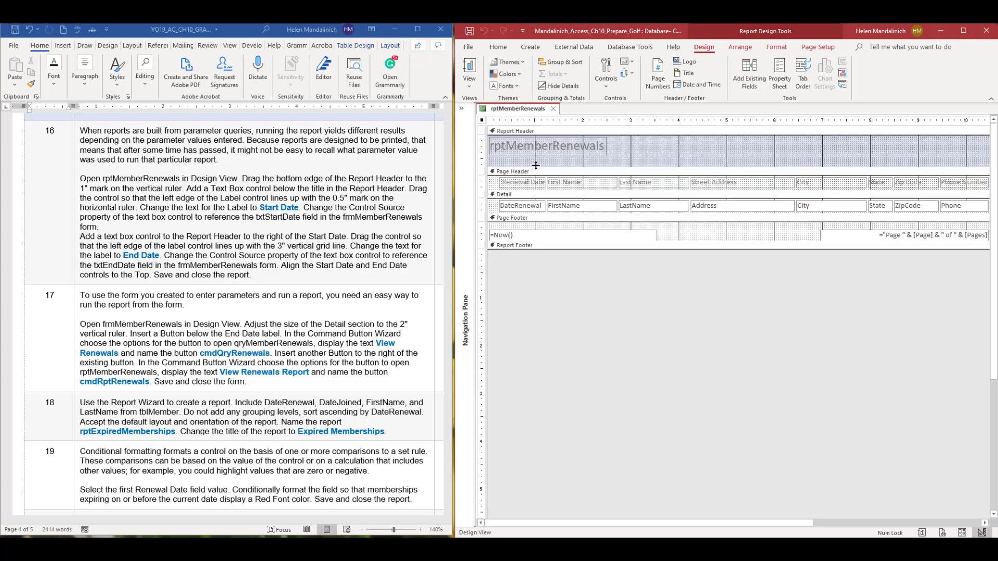
Extend the bottom edge of the Report Header to the 1" mark and check the section's Height property
mouse_move(536, 165)
left_mouse_down()
mouse_move(536, 193)
mouse_move(540, 183)
left_mouse_up()
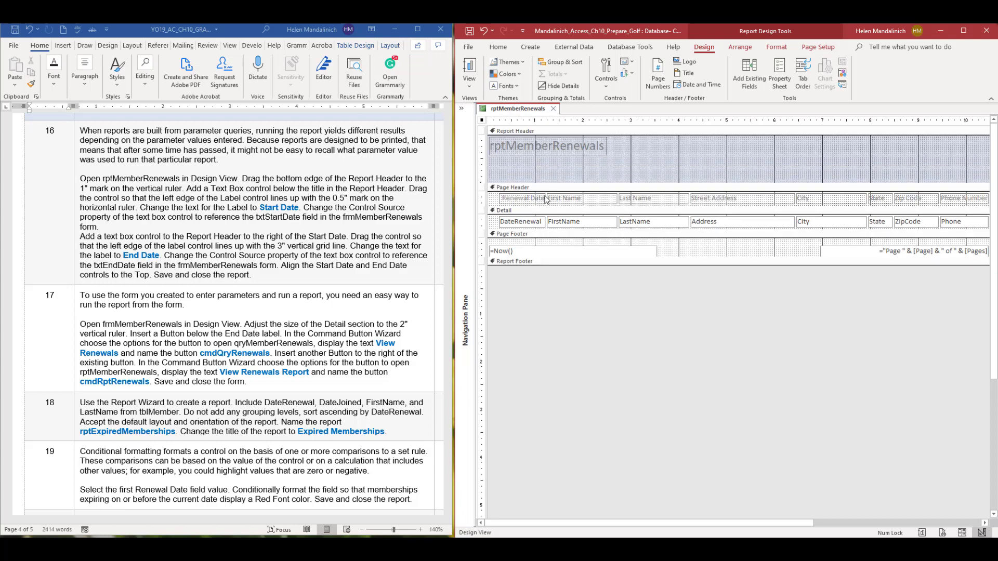
left_click(780, 73)
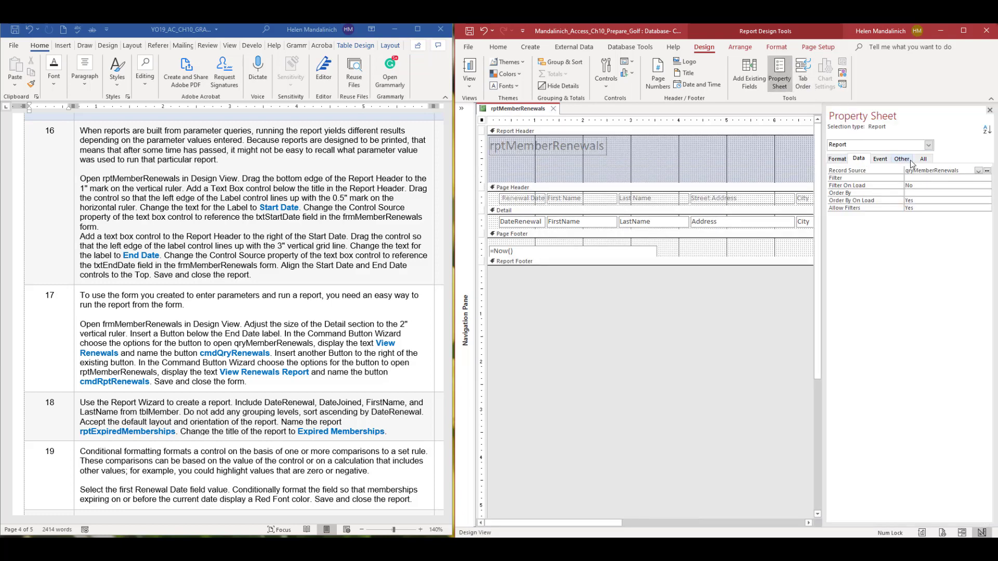
left_click(837, 158)
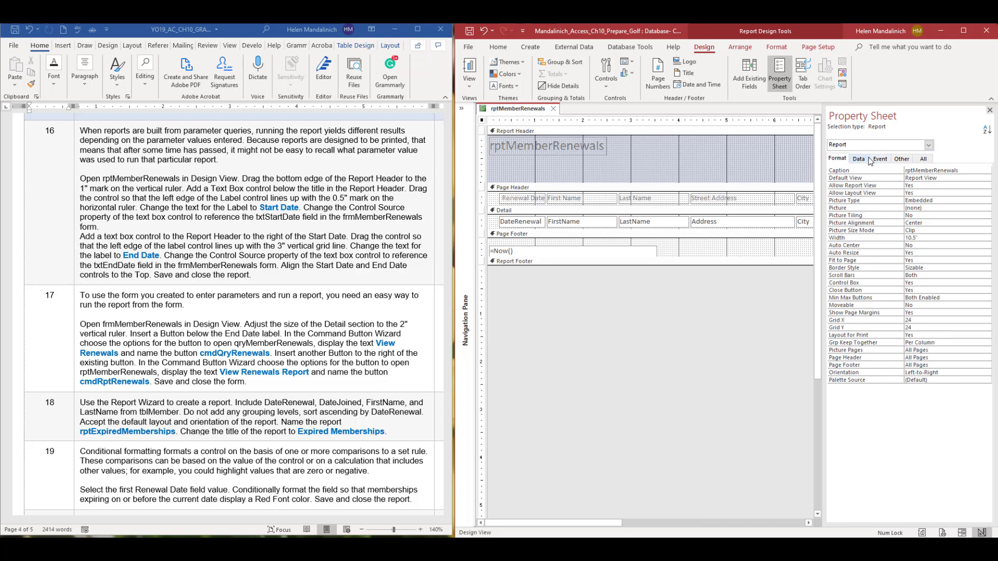
left_click(916, 159)
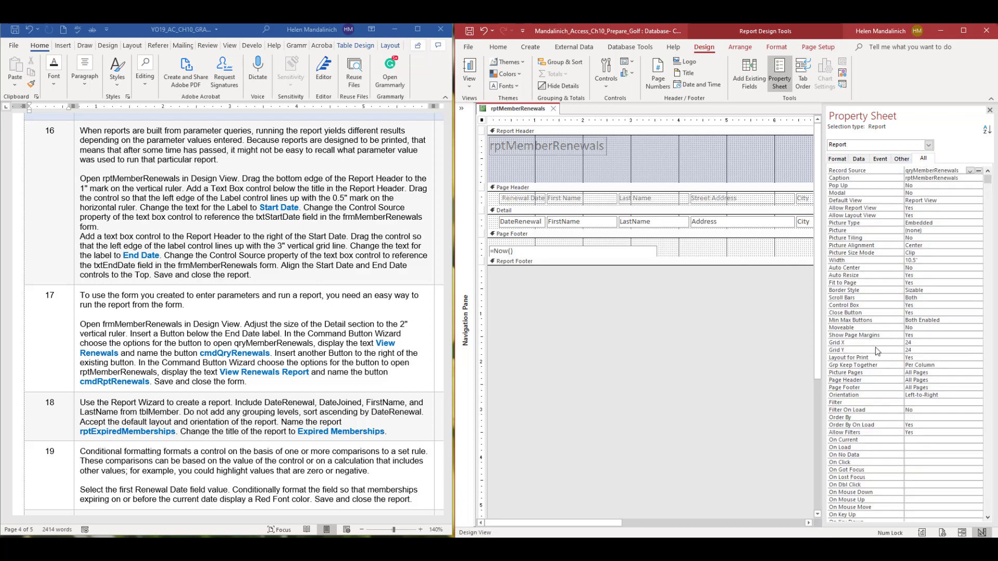
scroll(930, 464, "down", 10)
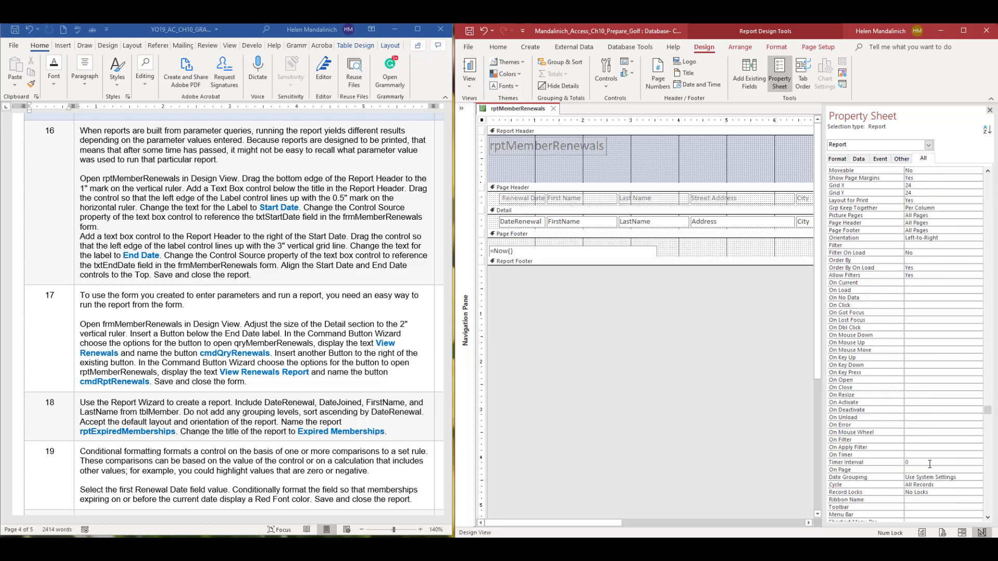
scroll(930, 465, "up", 10)
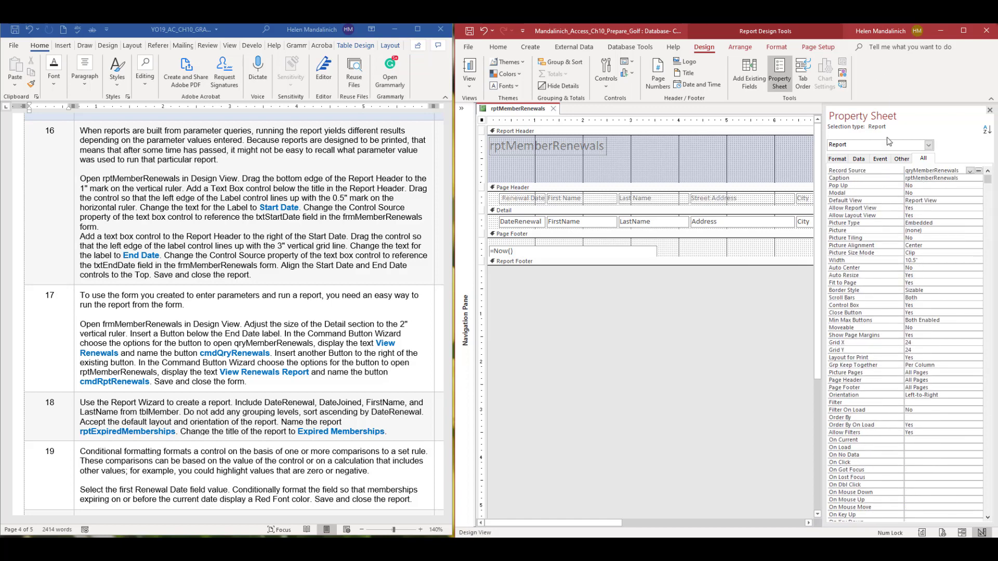
left_click(565, 131)
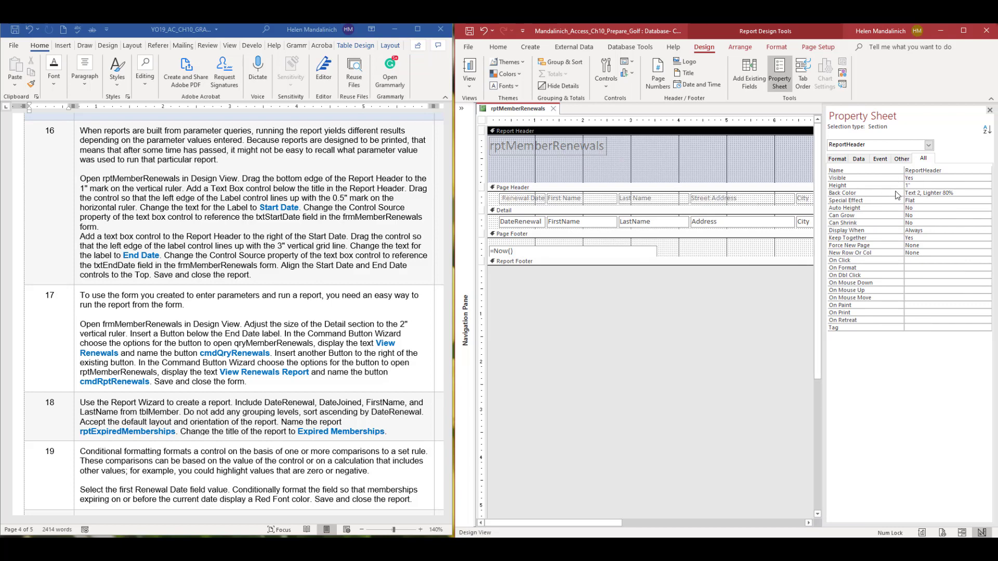
left_click(483, 120)
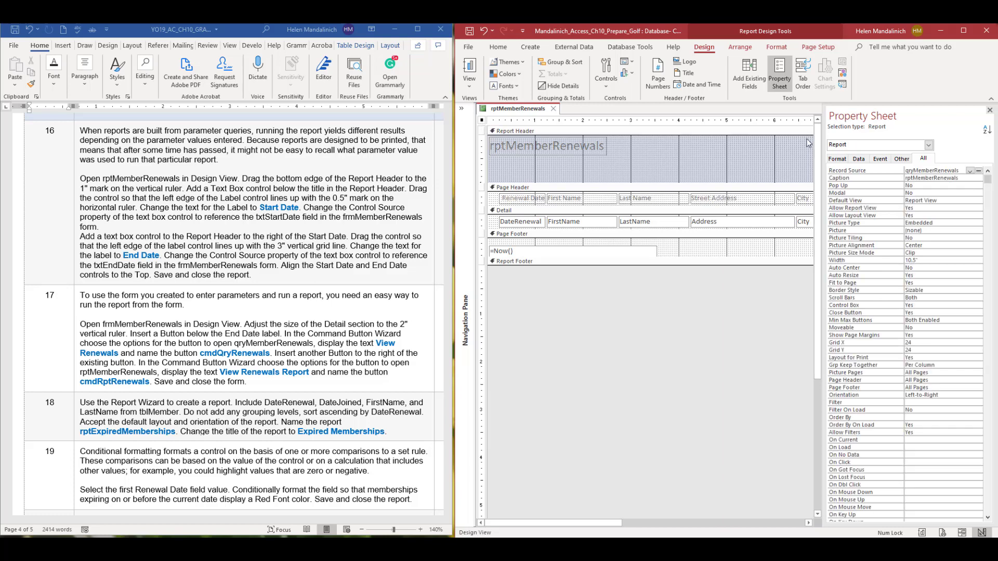
left_click(520, 132)
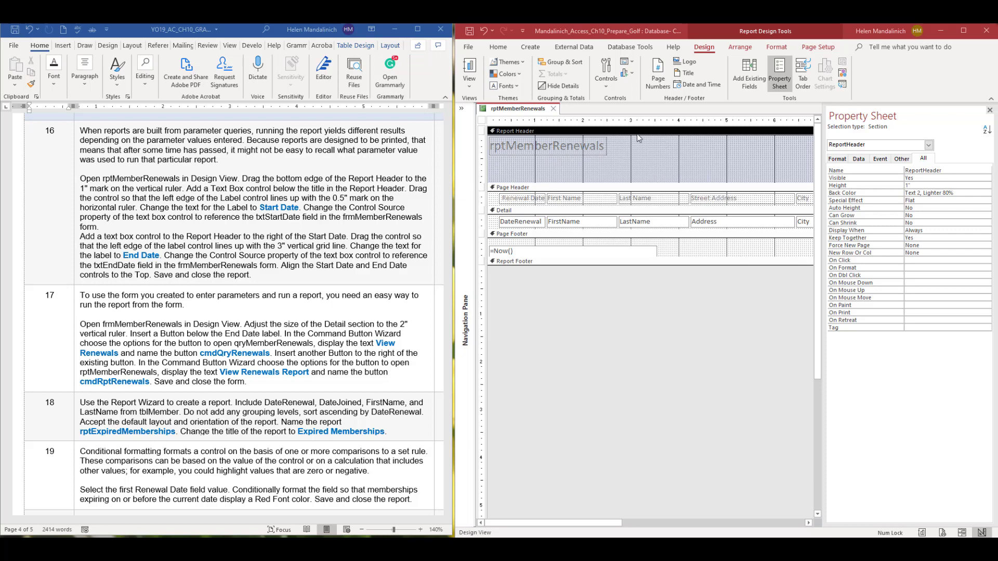
Add a text box below the title in the Report Header and align its label's left edge at 0.5"
left_click(607, 78)
left_click(625, 102)
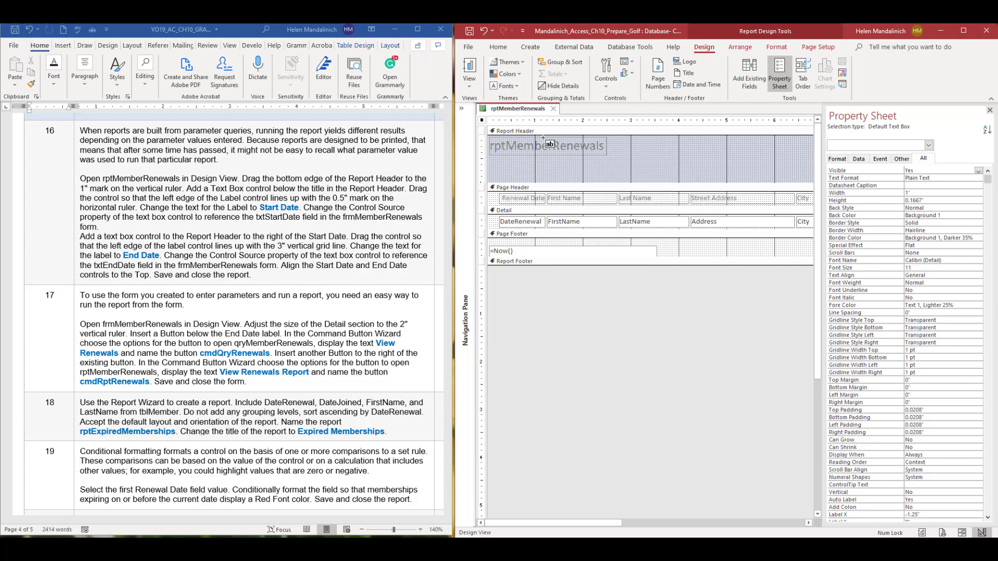
left_click(559, 166)
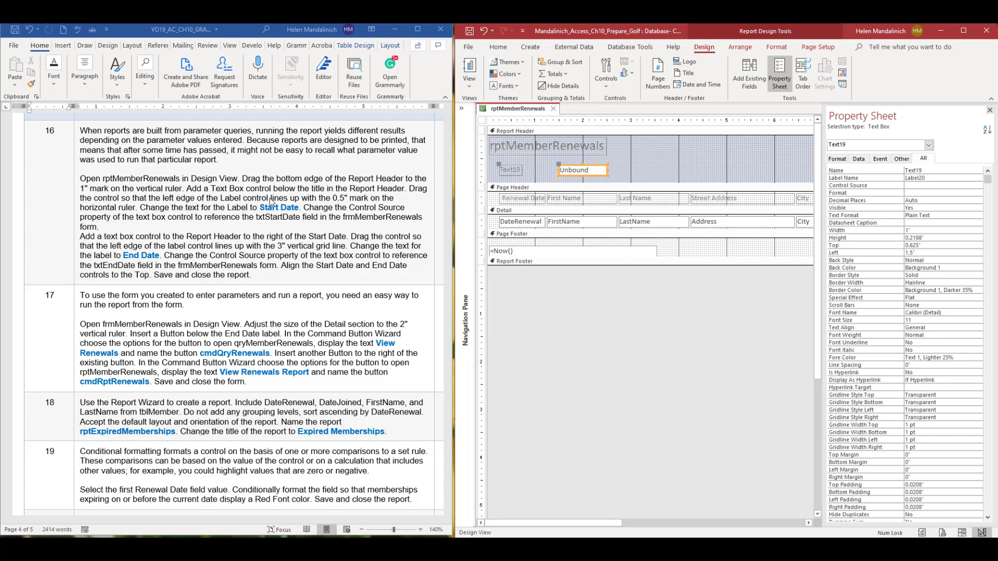
left_click(497, 165)
mouse_move(497, 165)
left_mouse_down()
mouse_move(541, 164)
mouse_move(511, 165)
left_mouse_up()
Set the new label's caption to Start Date and widen the label to about 0.75"
left_click(520, 173)
double_click(935, 177)
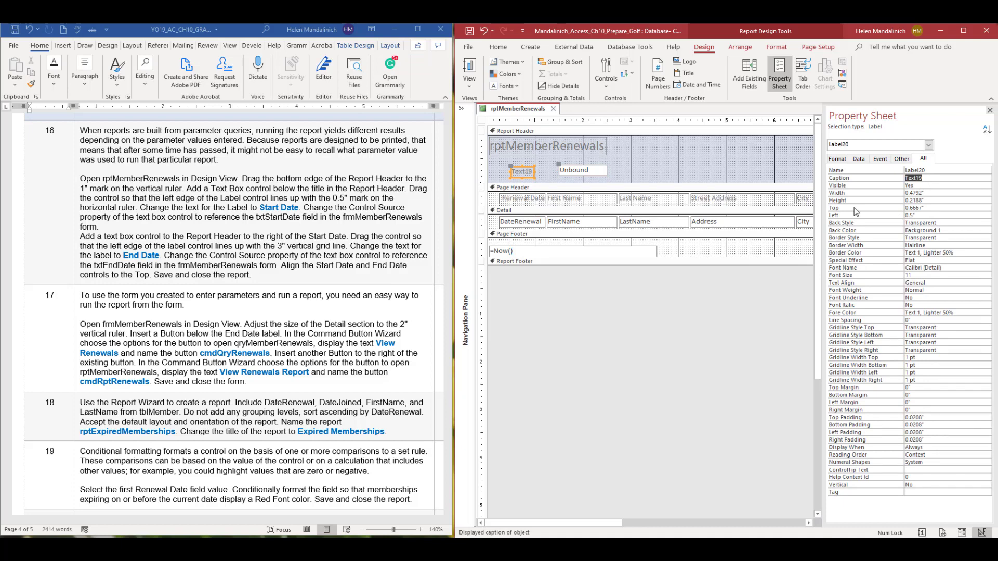
type("Start Date")
left_click(792, 171)
left_click(535, 170)
left_click_drag(534, 170, 549, 170)
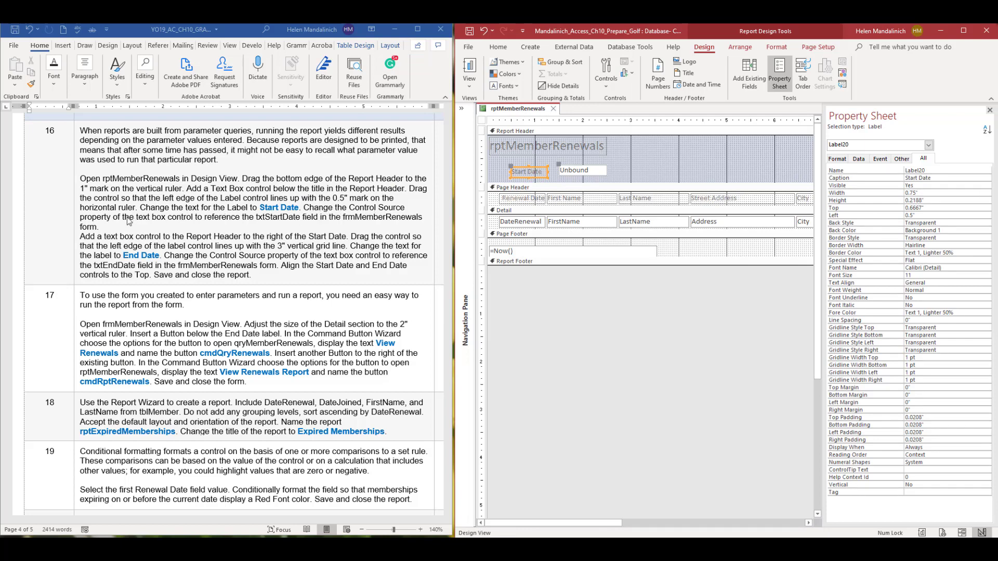
Use the Expression Builder to set the Start Date text box's Control Source to Forms![frmMemberRenewals]![txtStartDate]
left_click(602, 172)
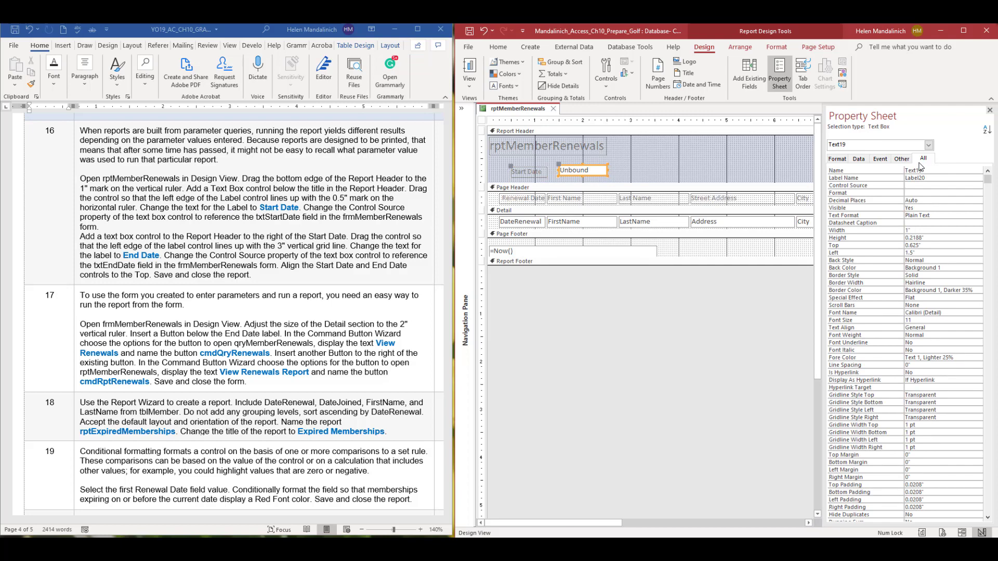
left_click(859, 162)
left_click(965, 169)
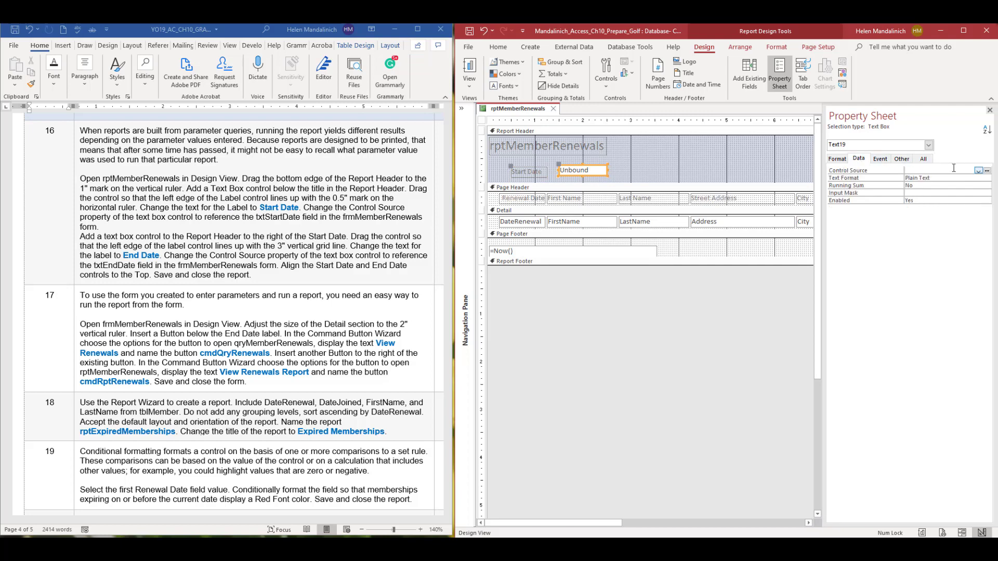
left_click(987, 171)
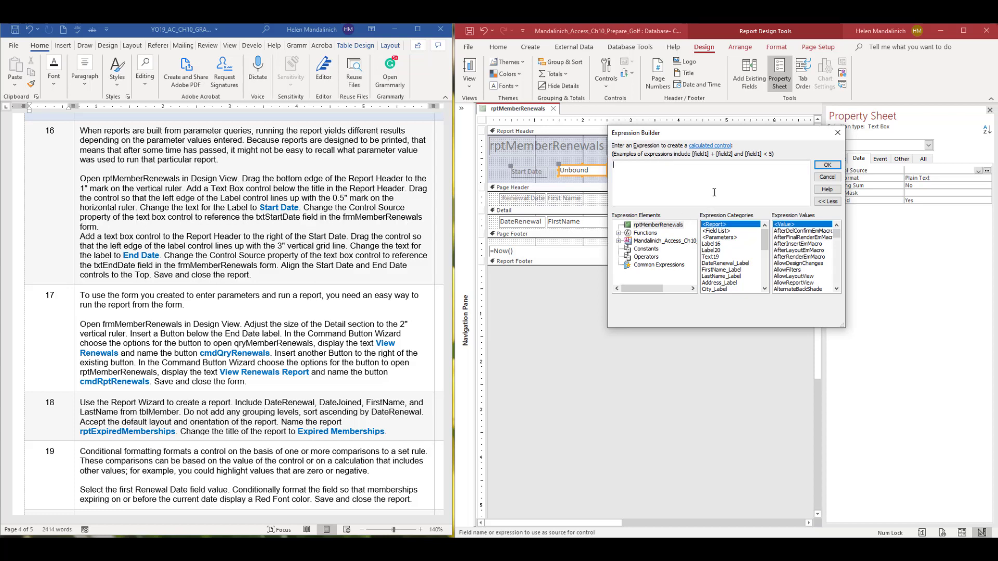
left_click(619, 242)
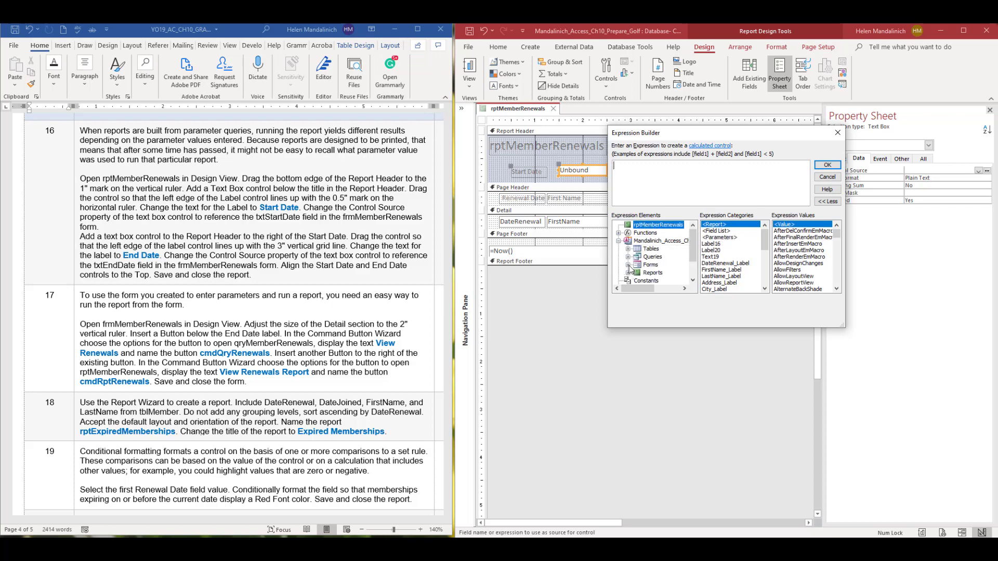
left_click(628, 266)
left_click(638, 274)
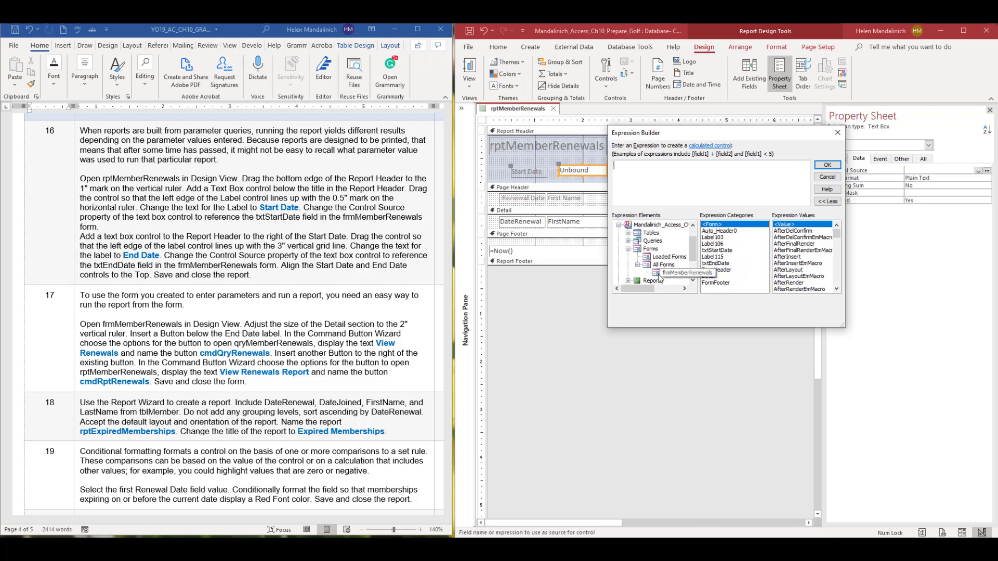
left_click(668, 273)
double_click(731, 252)
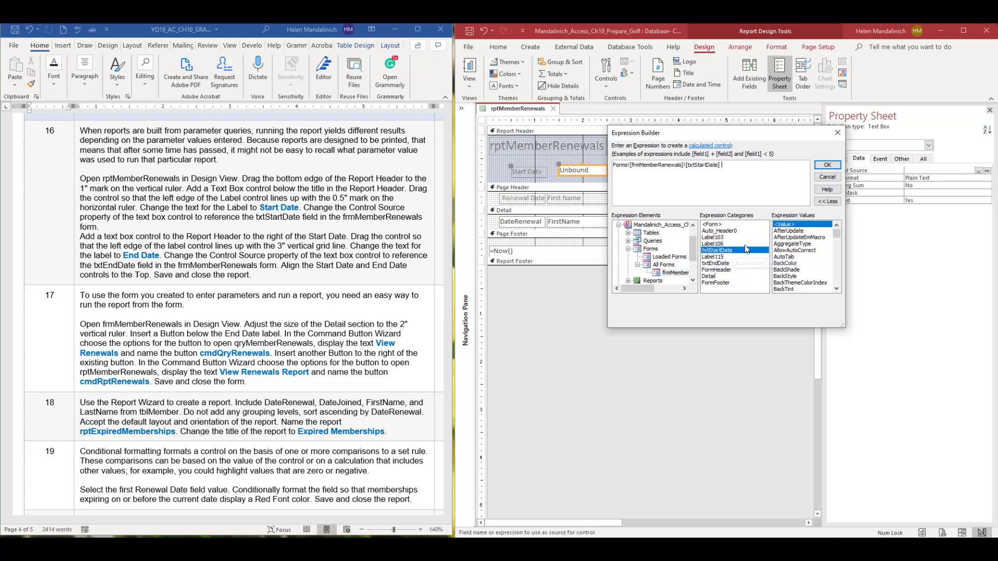
left_click(829, 165)
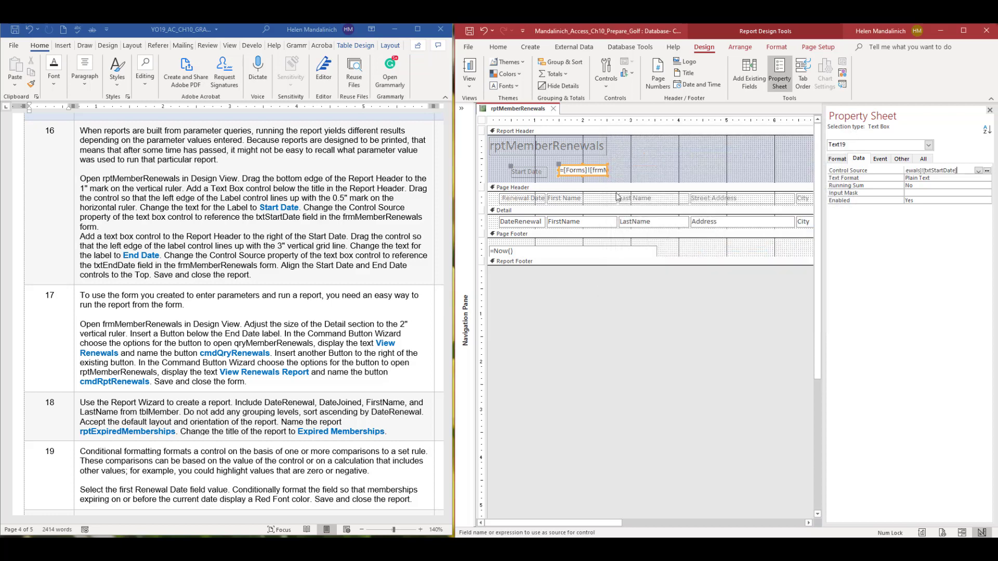
Add a second text box to the Report Header, to the right of the Start Date text box
left_click(629, 170)
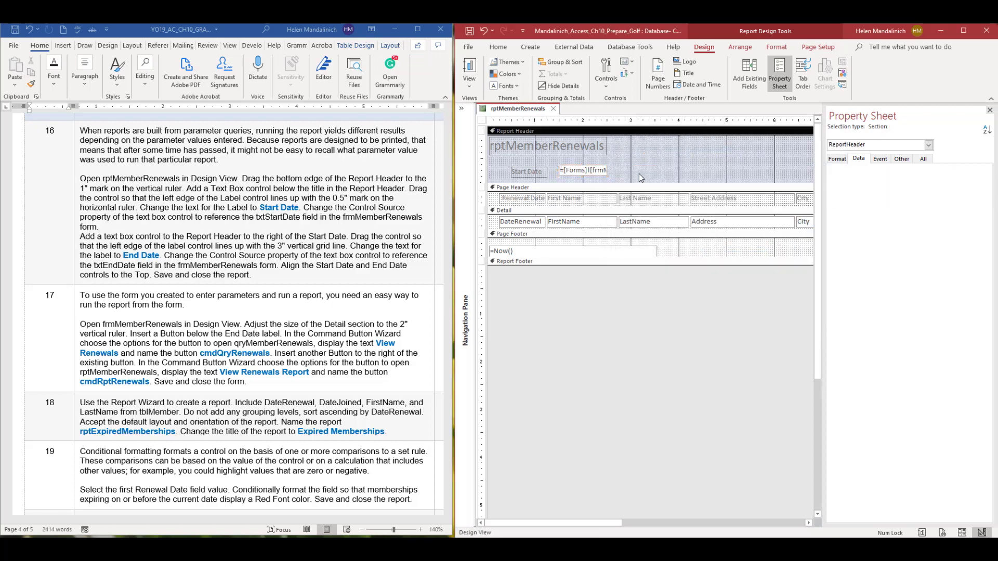
left_click(607, 73)
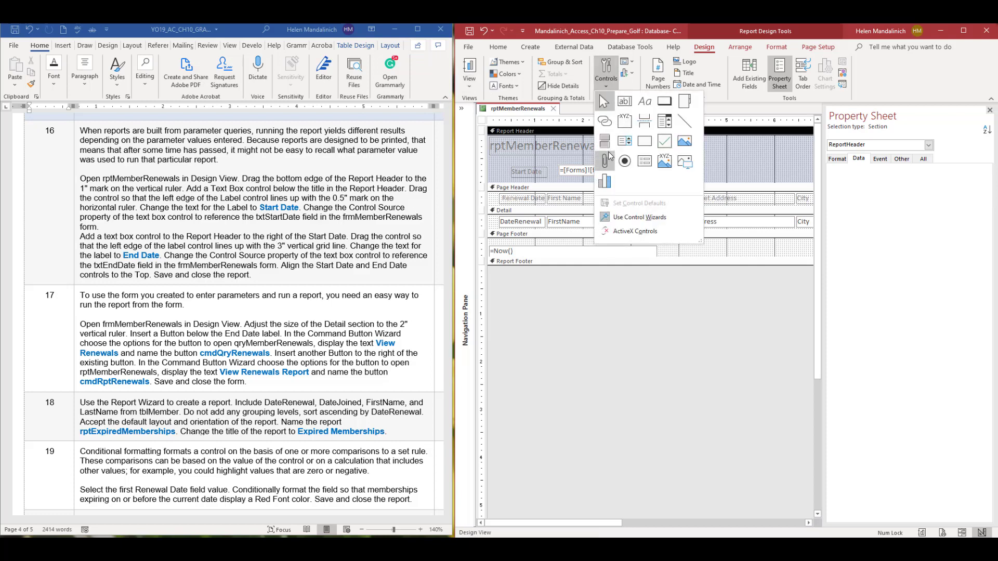
left_click(625, 101)
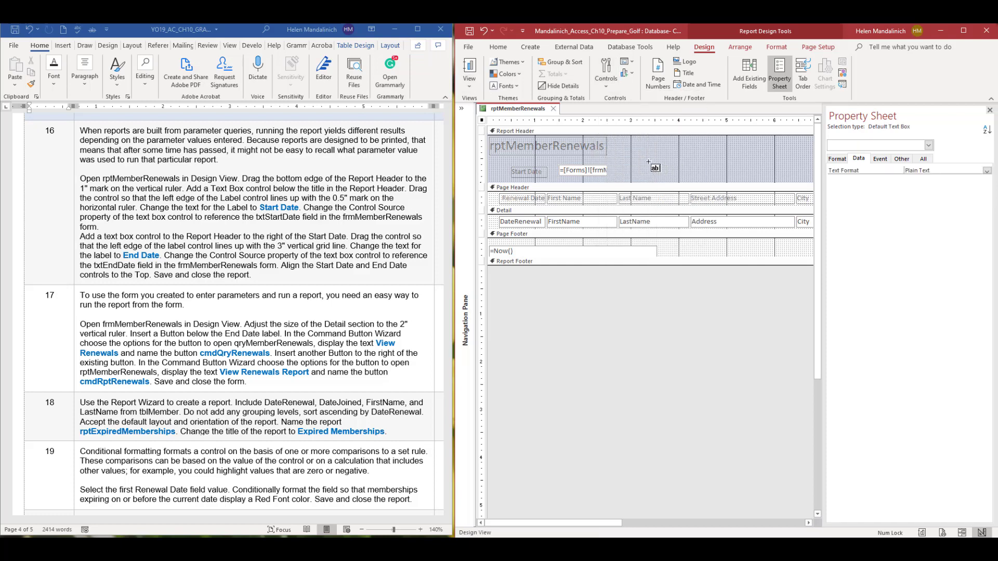
left_click(684, 168)
Set the second text box's label caption to End Date and widen the label
left_click(640, 174)
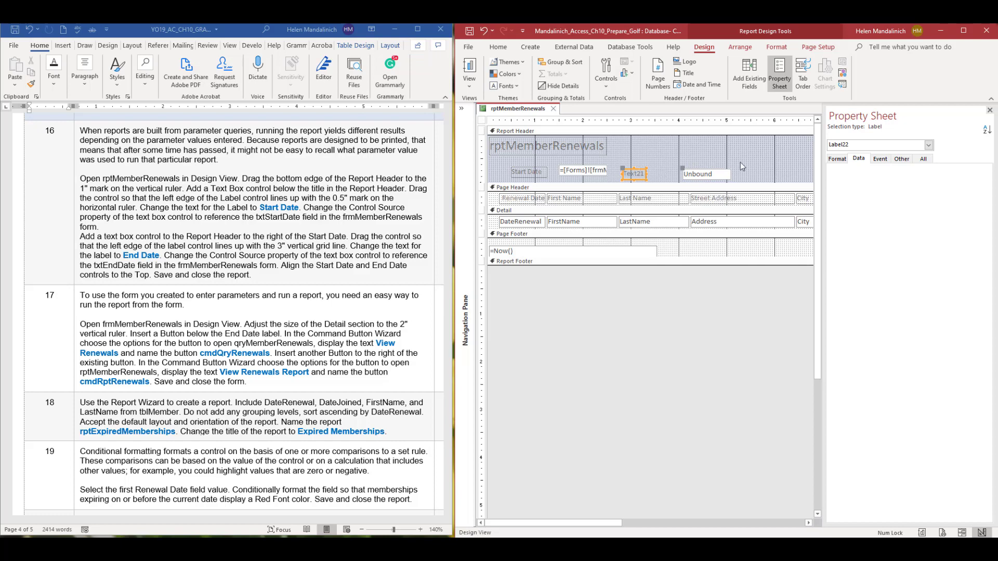
left_click(837, 158)
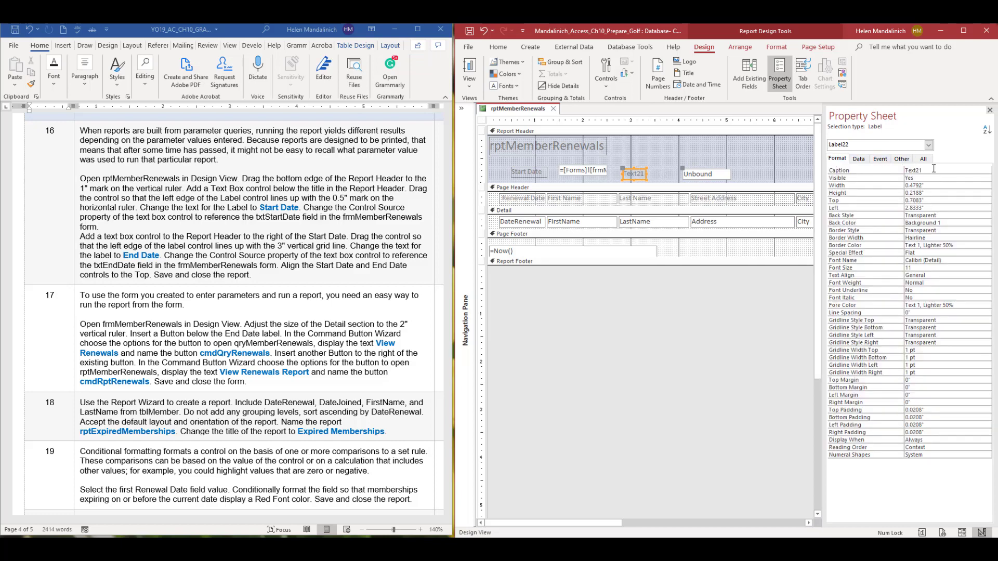
left_click(934, 168)
left_click(831, 169)
type("End Date")
left_click(982, 232)
Use the Expression Builder to set the End Date text box's Control Source to the txtEndDate control of frmMemberRenewals
left_click(715, 177)
left_click(859, 158)
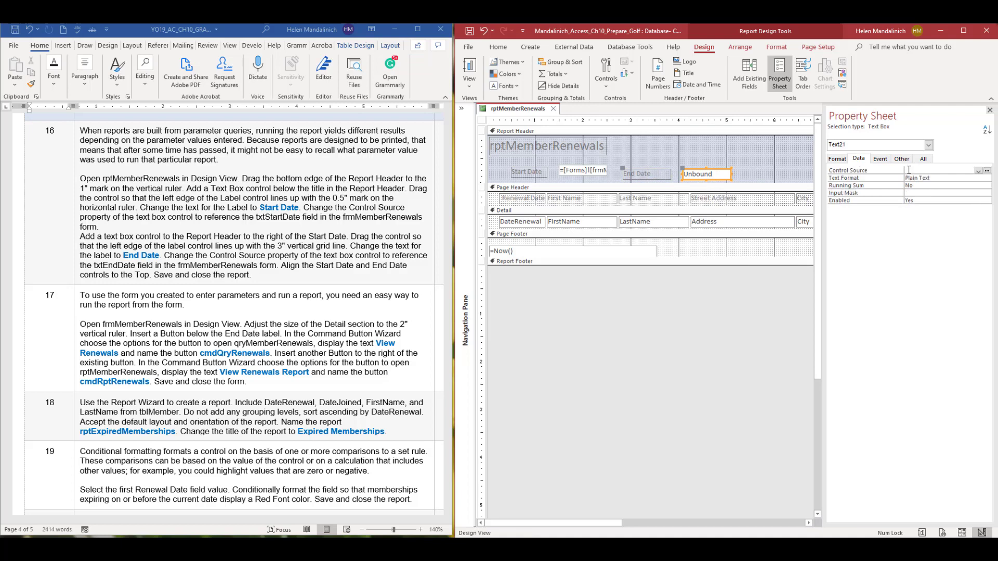
left_click(987, 171)
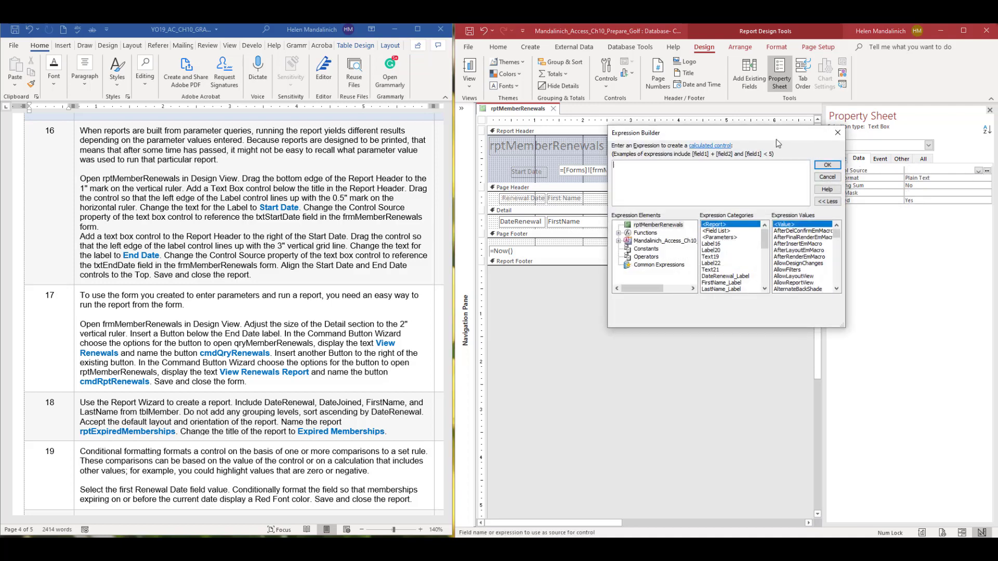
left_click_drag(770, 138, 734, 245)
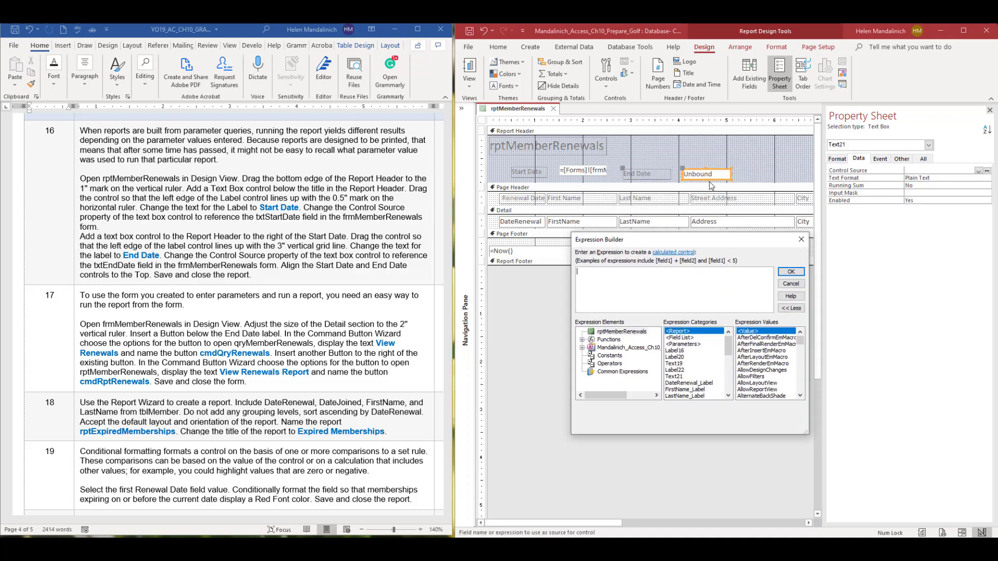
left_click(583, 348)
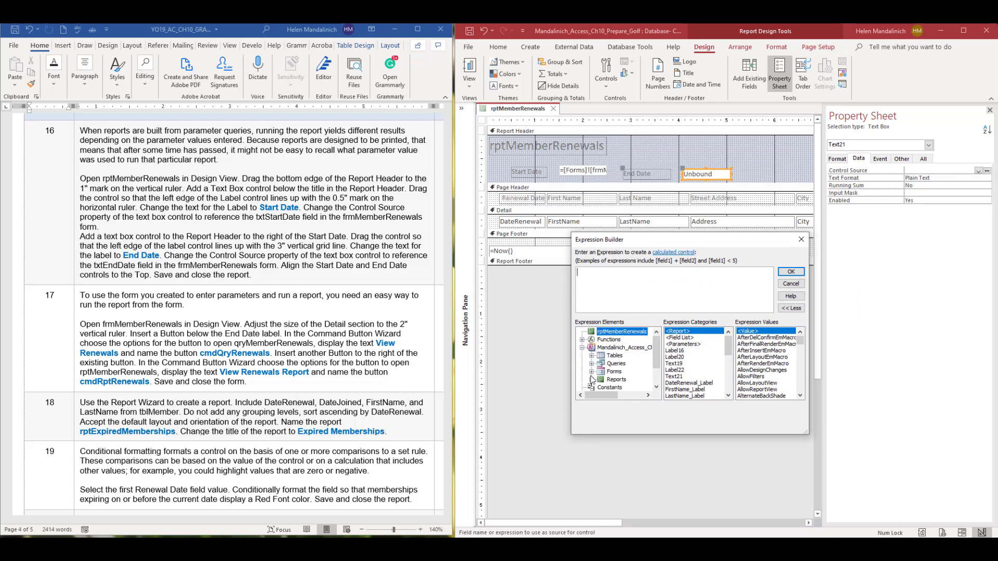
left_click(592, 372)
left_click(602, 380)
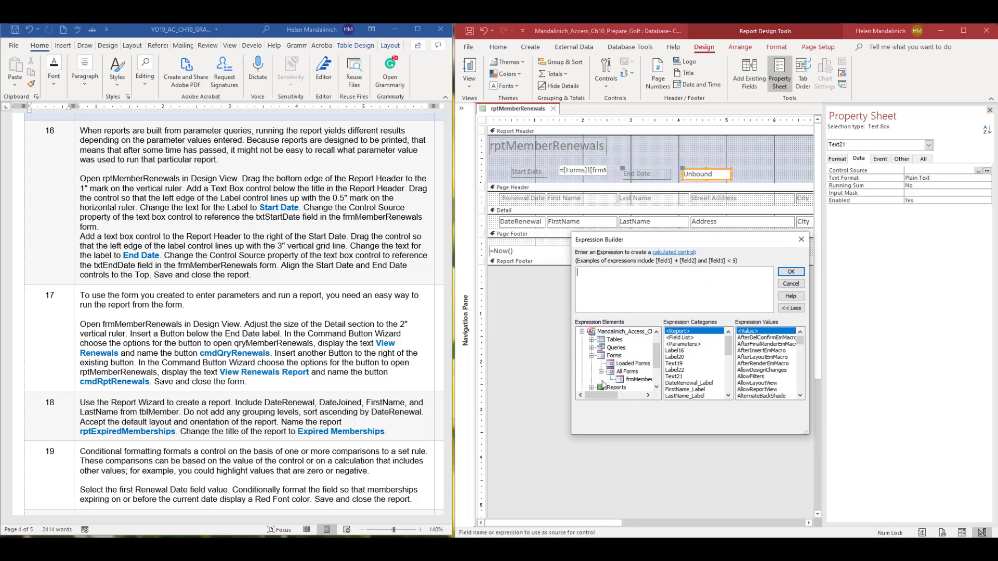
left_click(626, 380)
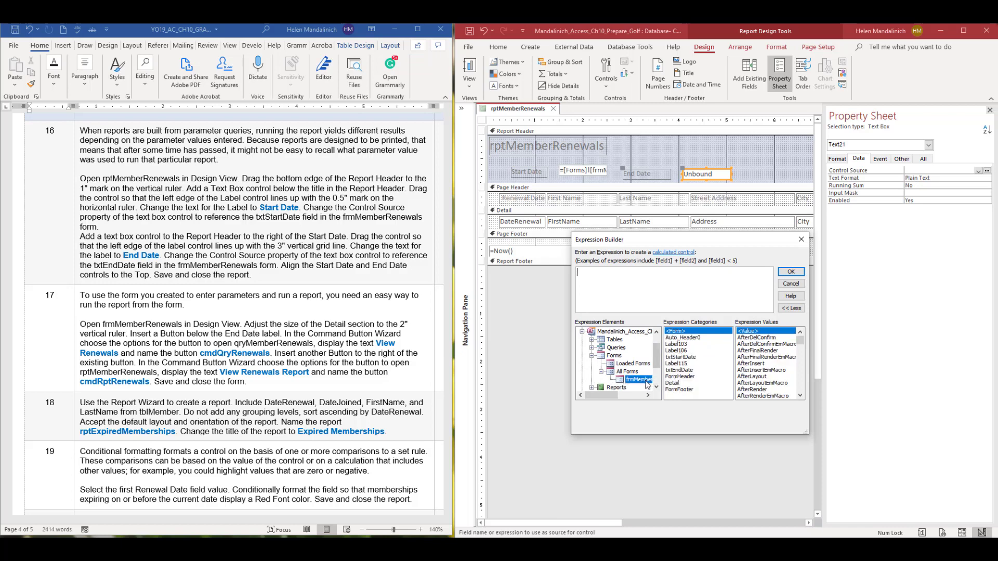
double_click(680, 370)
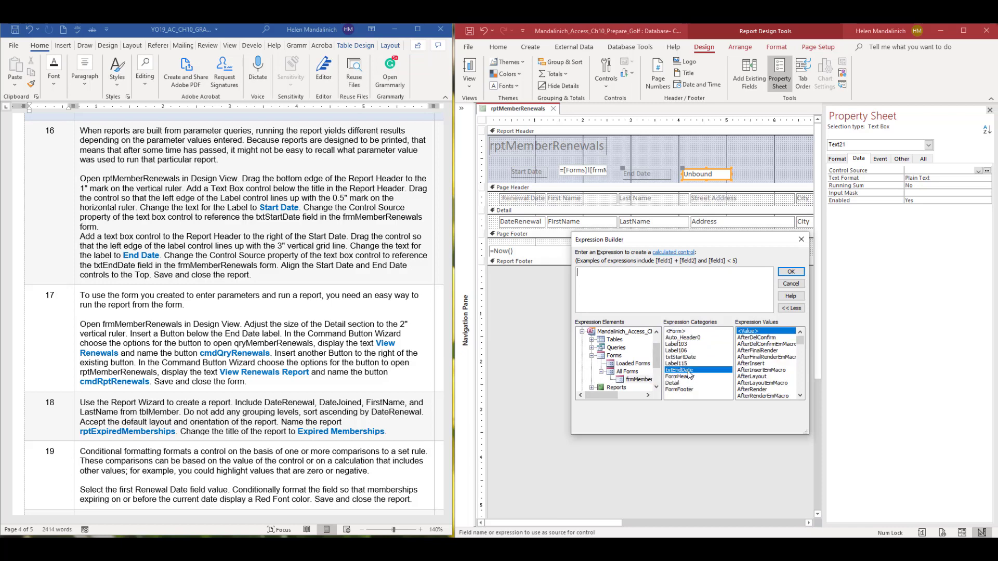
left_click(791, 272)
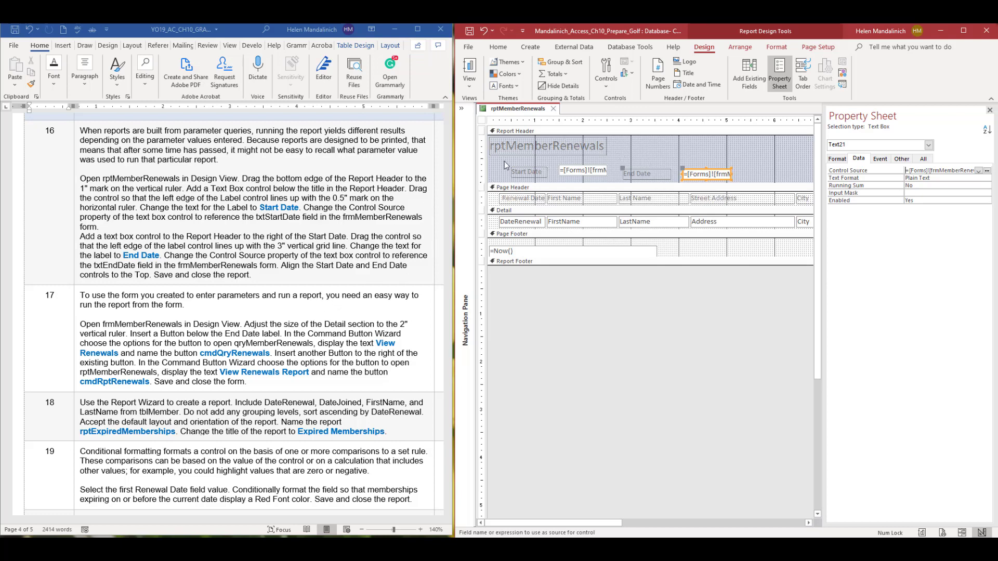
Align the Start Date and End Date labels and text boxes in the Report Header to the Top
left_click_drag(504, 161, 763, 191)
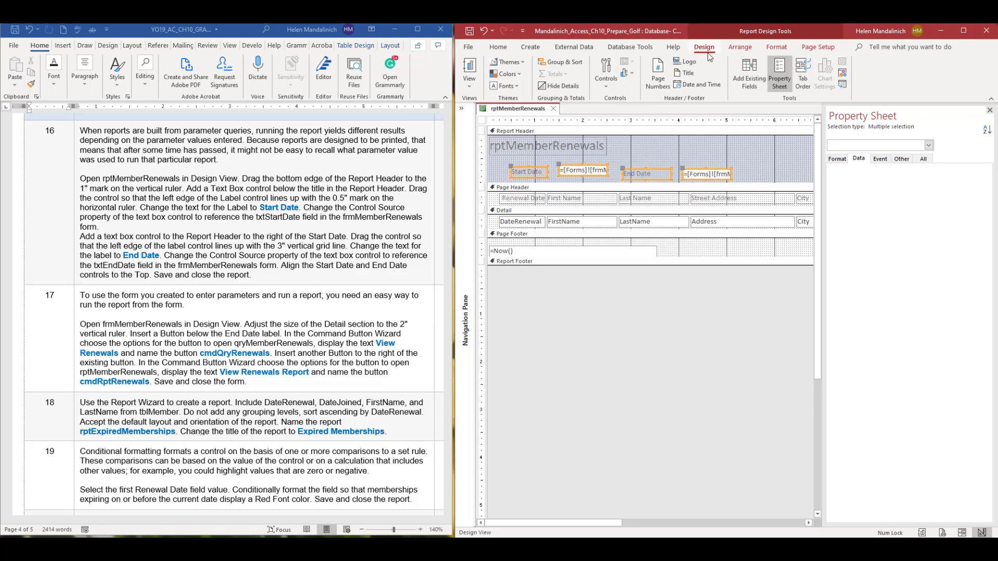
left_click(739, 48)
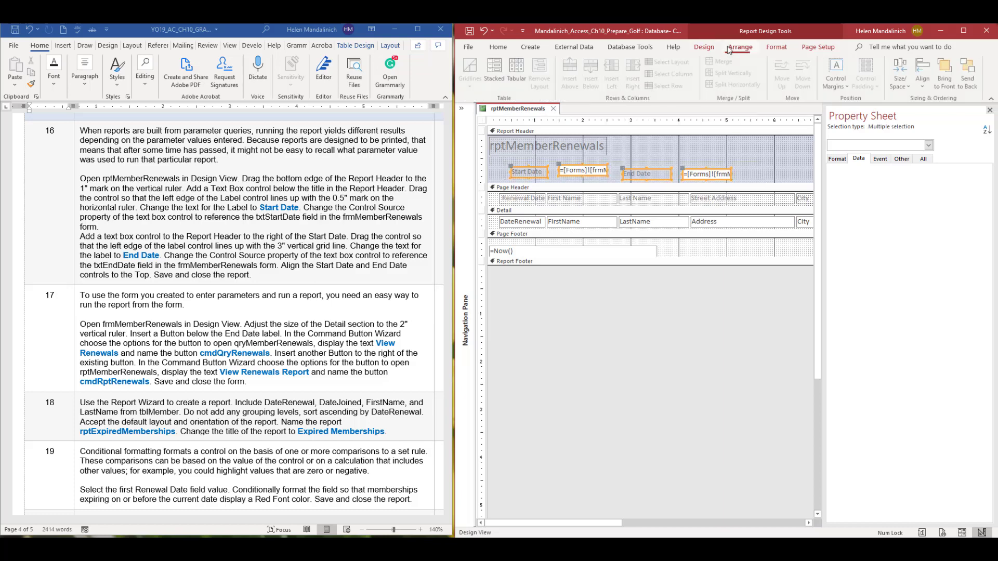
left_click(924, 83)
left_click(938, 140)
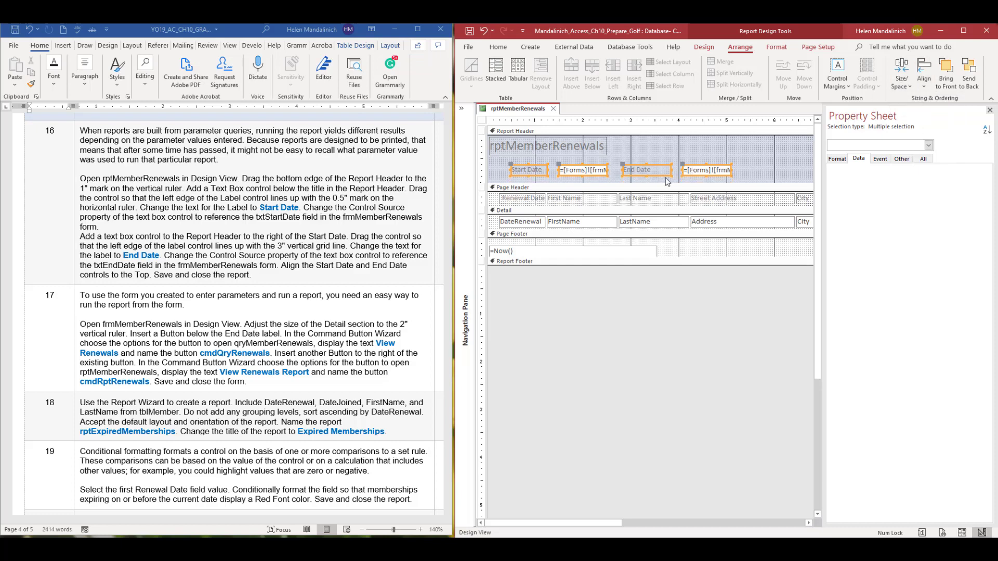
left_click(619, 158)
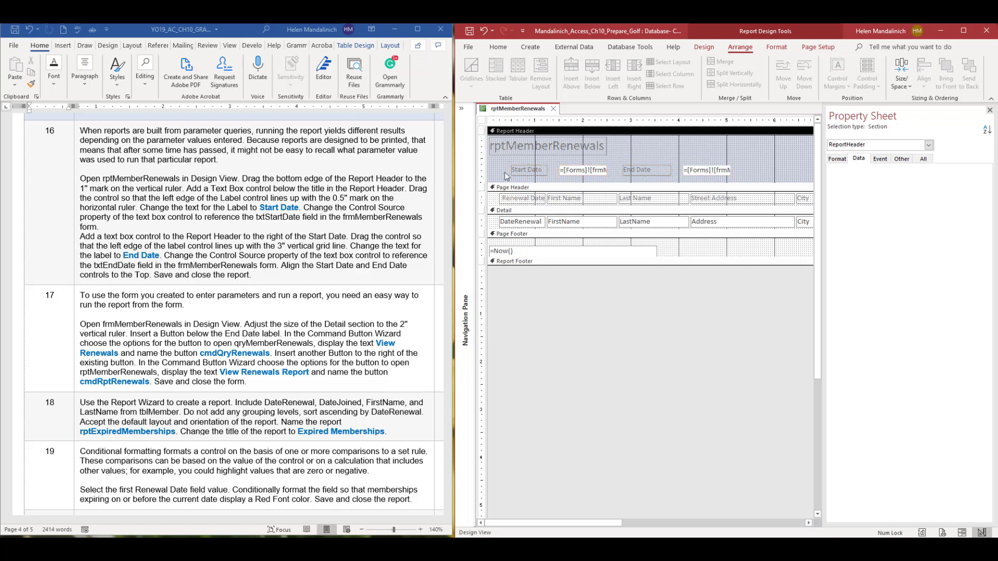
Size the Start Date and End Date labels To Narrowest so their widths match
left_click(520, 171)
left_click(655, 173, "shift")
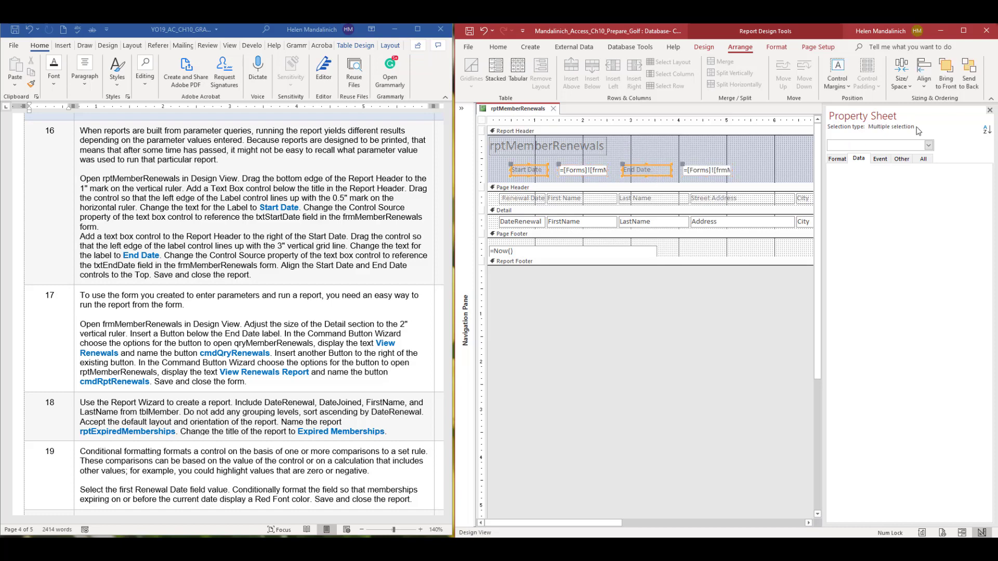
left_click(902, 75)
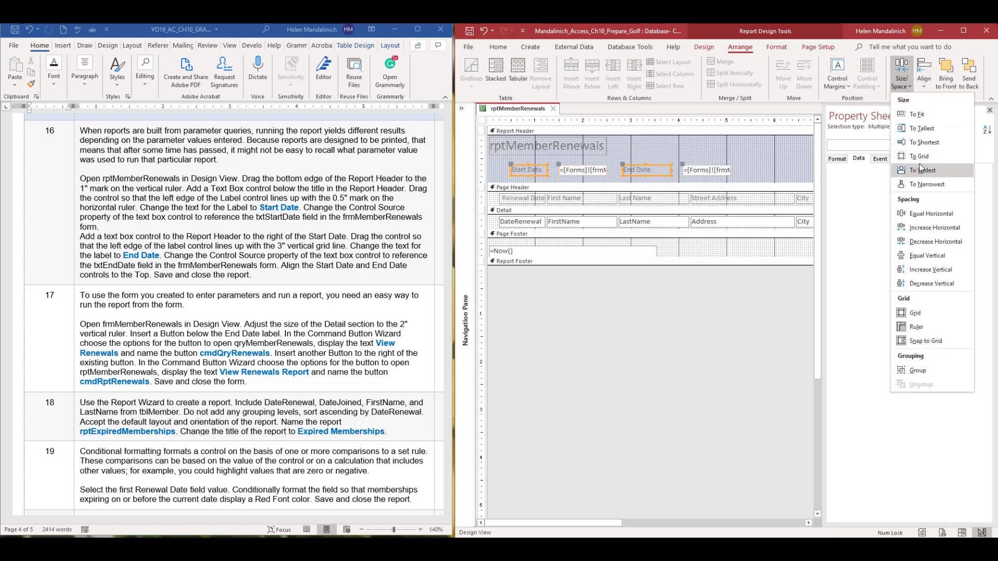
left_click(920, 185)
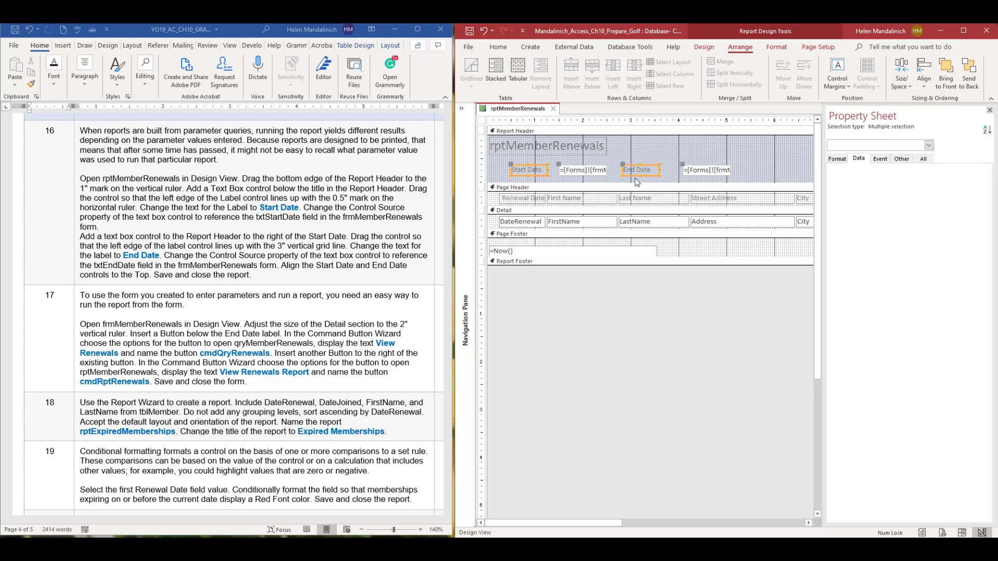
Try to space the four Start Date and End Date controls evenly with the spacing commands, including Equal Horizontal
left_click(481, 167)
left_click(902, 79)
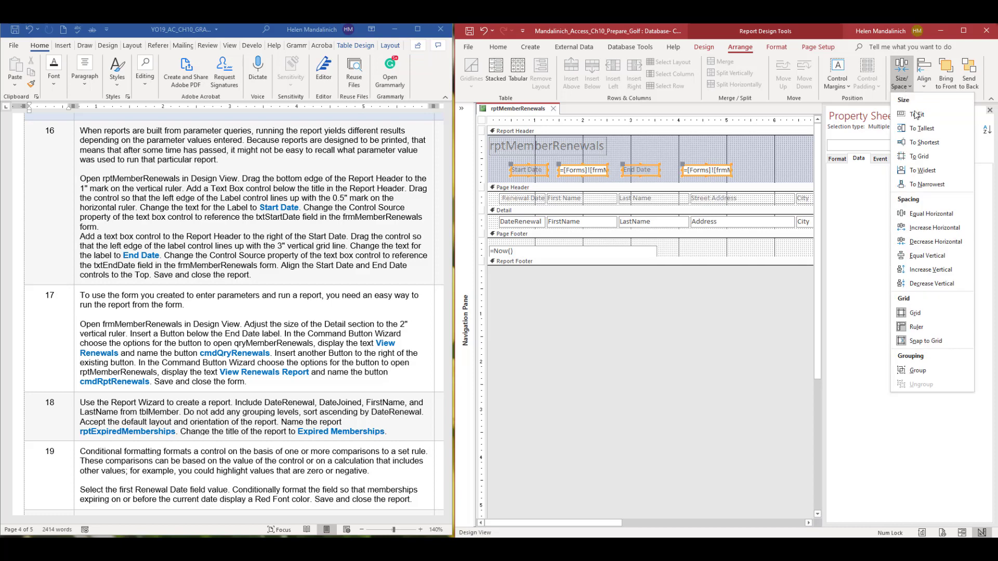
left_click(936, 254)
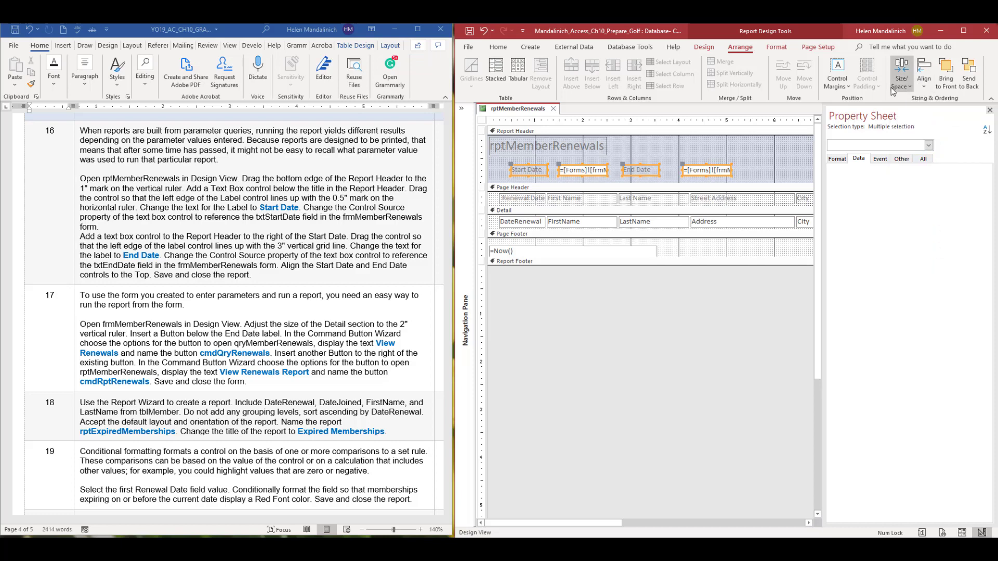
left_click(902, 76)
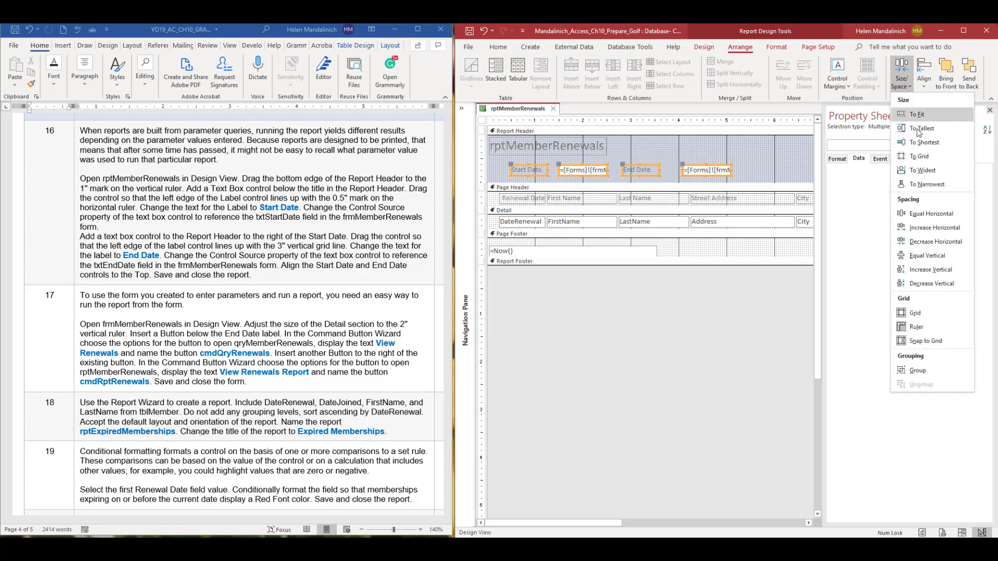
left_click(925, 230)
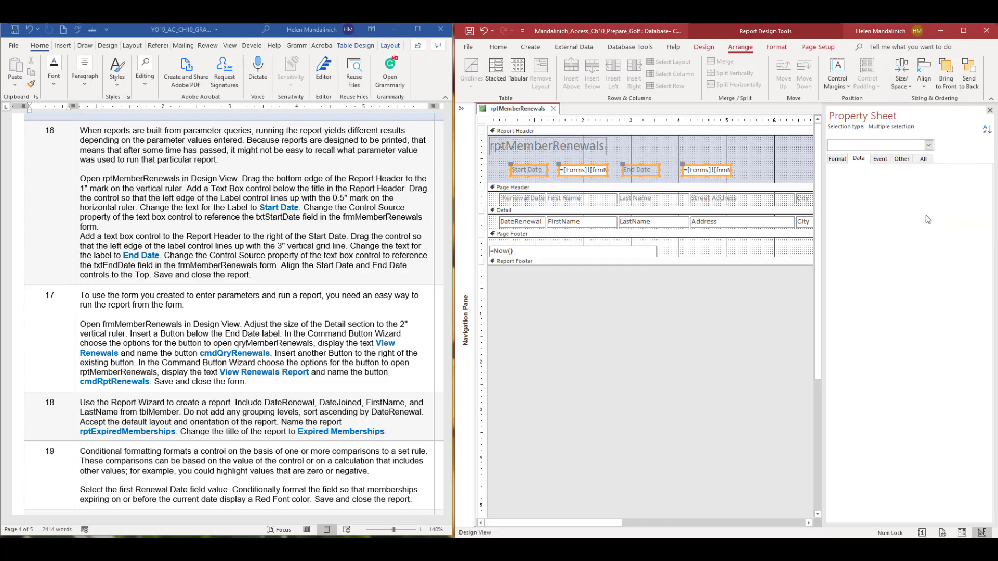
left_click(744, 176)
left_click_drag(758, 177, 501, 163)
left_click(902, 75)
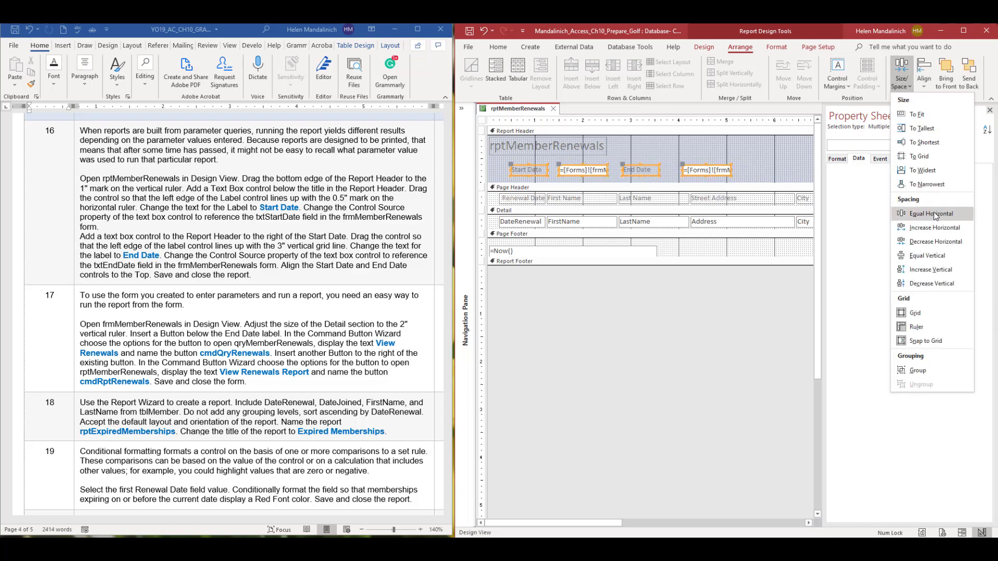
left_click(933, 214)
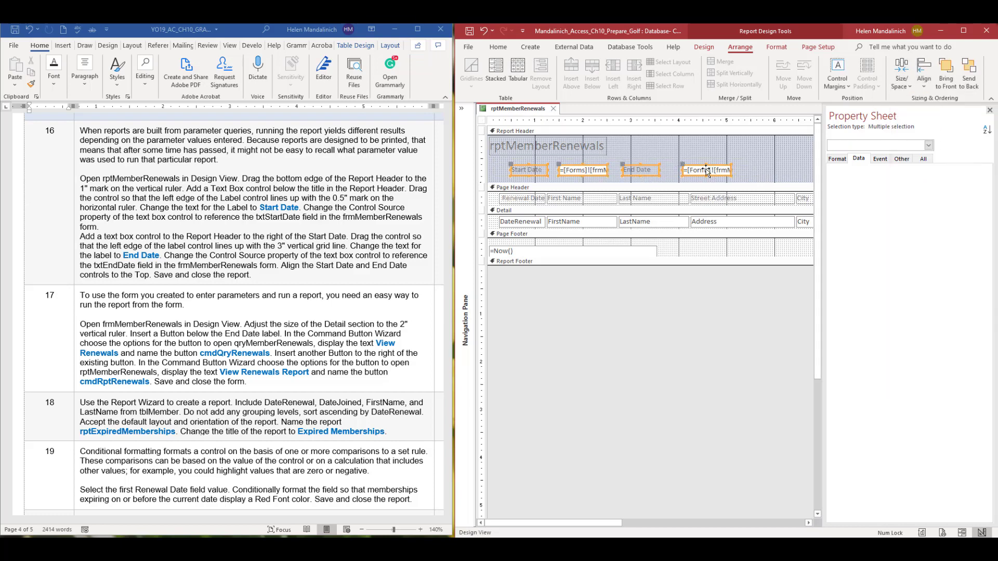
Move the End Date text box closer to its label in the Report Header
left_click(684, 165)
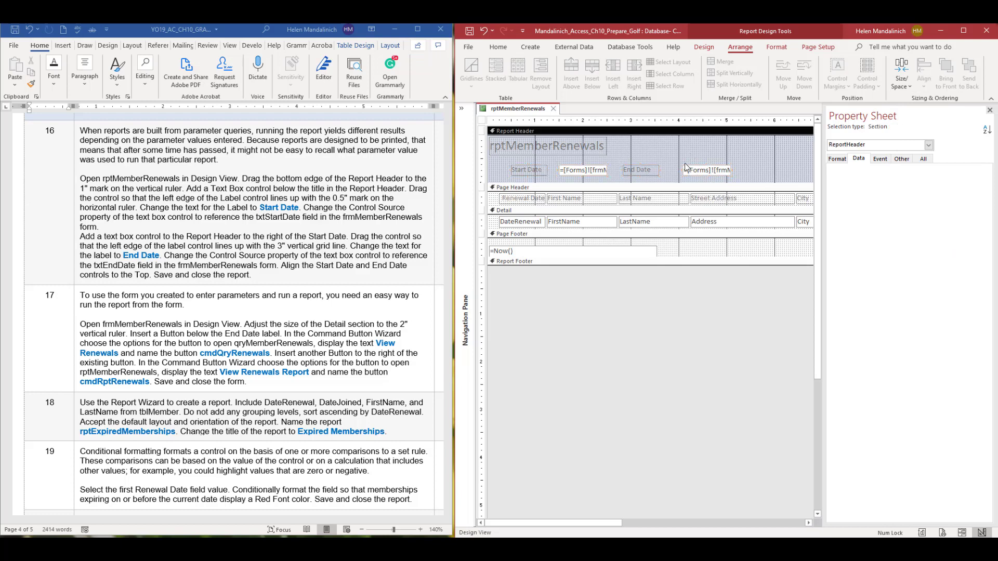
left_click_drag(685, 169, 665, 164)
left_click(559, 165)
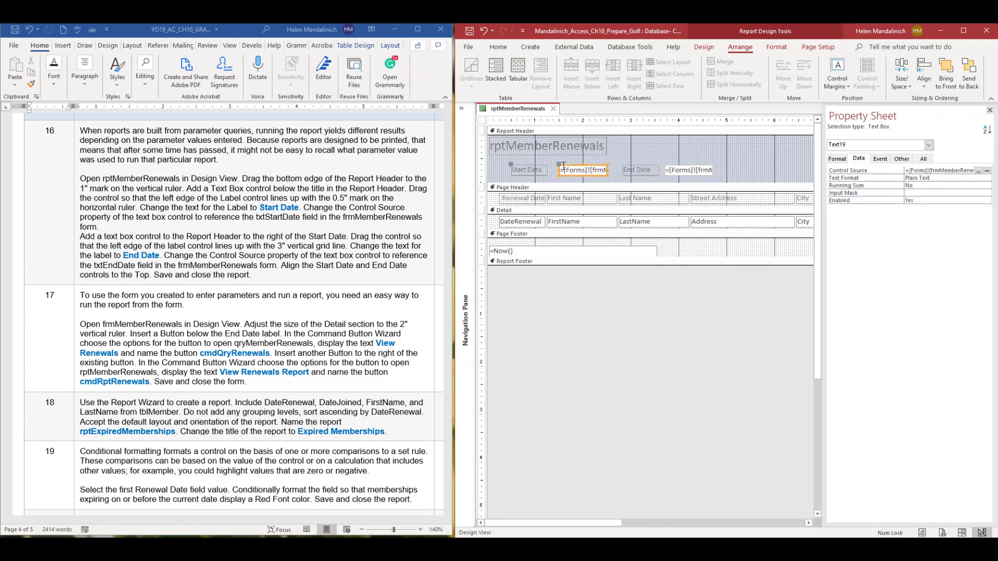
Move the Start Date text box in the Report Header closer to its label and save the report
left_click_drag(558, 165, 552, 164)
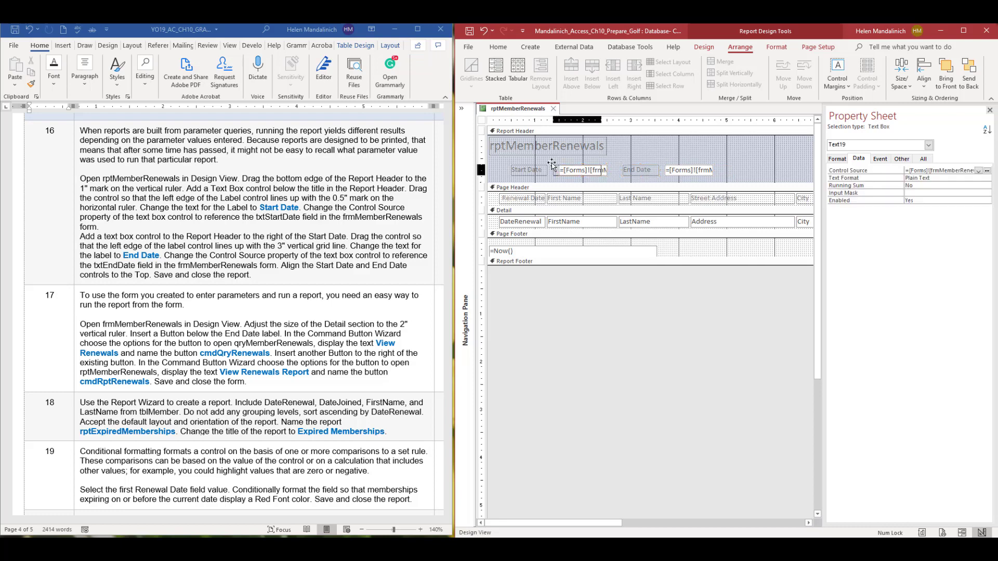
left_click(749, 166)
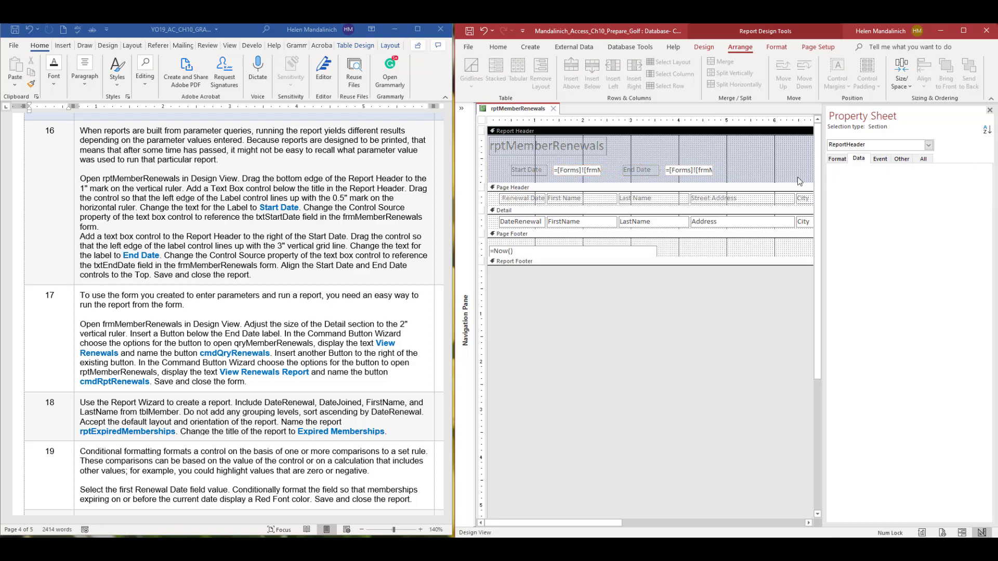
left_click(468, 31)
Align the left edge of the End Date label with the 3" vertical grid line, moving its text box along, and check both labels' Left positions
left_click(629, 174)
left_click(679, 174, "shift")
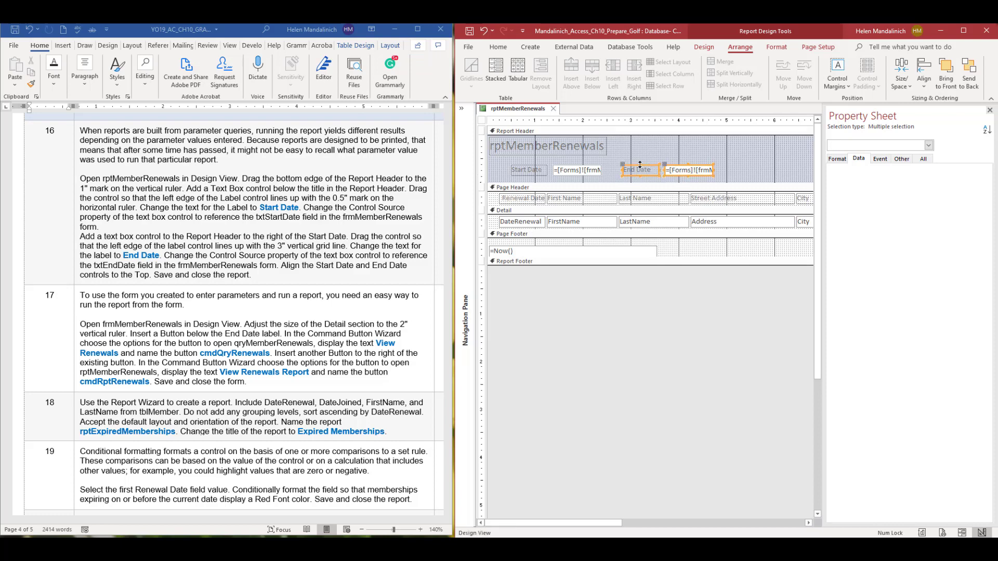
key("Right")
key("Right")
key("Right")
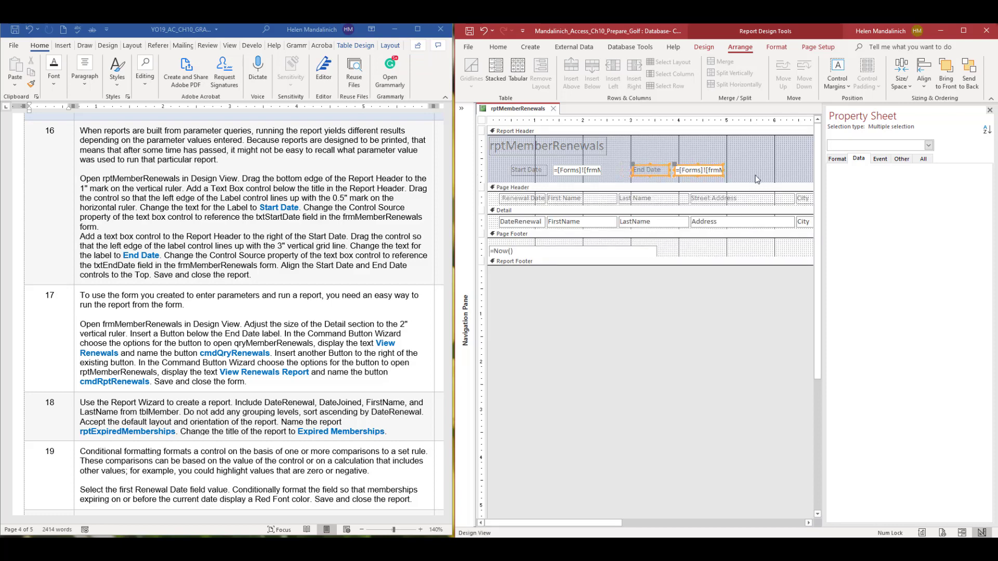
key("Left")
left_click(648, 170)
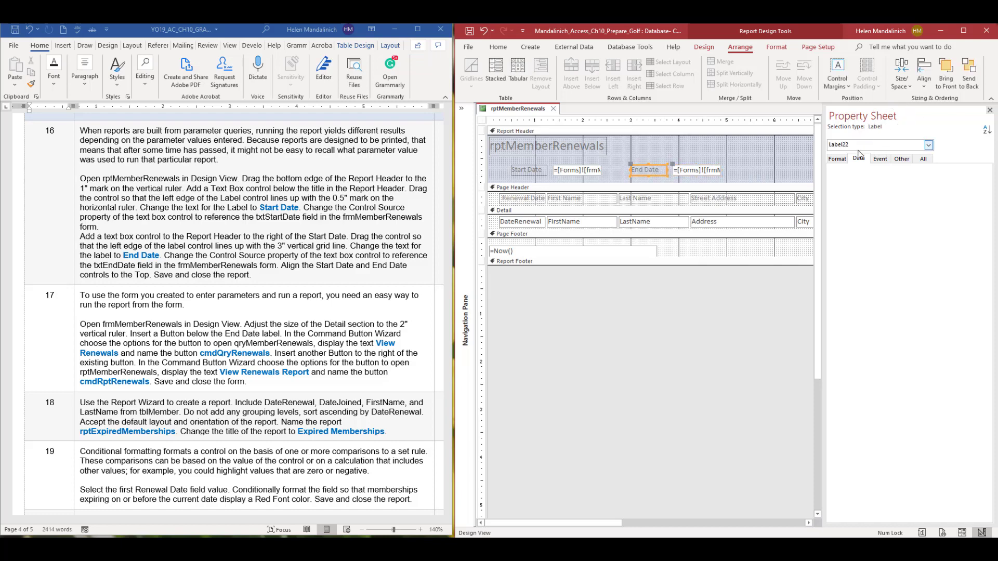
left_click(838, 159)
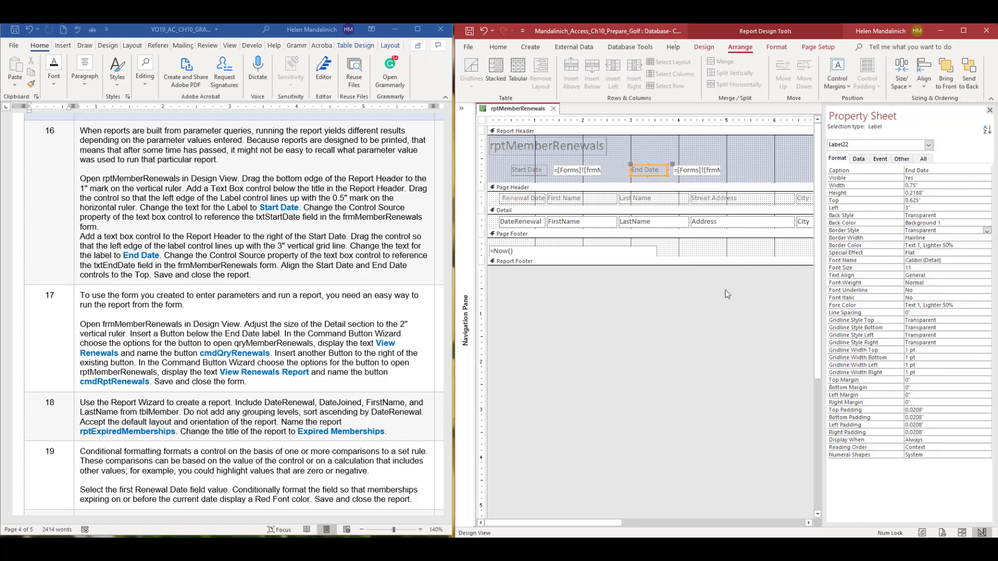
left_click(529, 171)
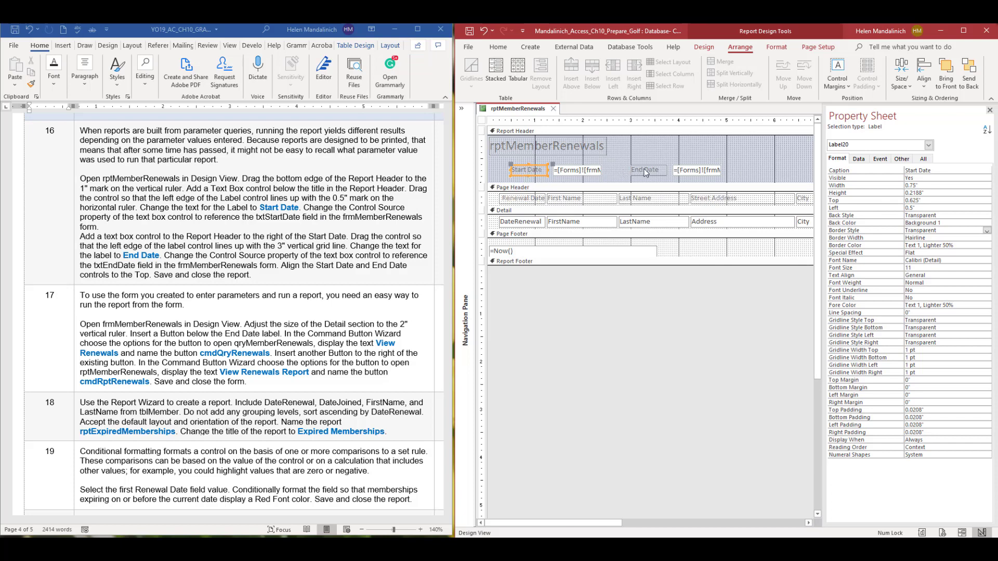
left_click(767, 167)
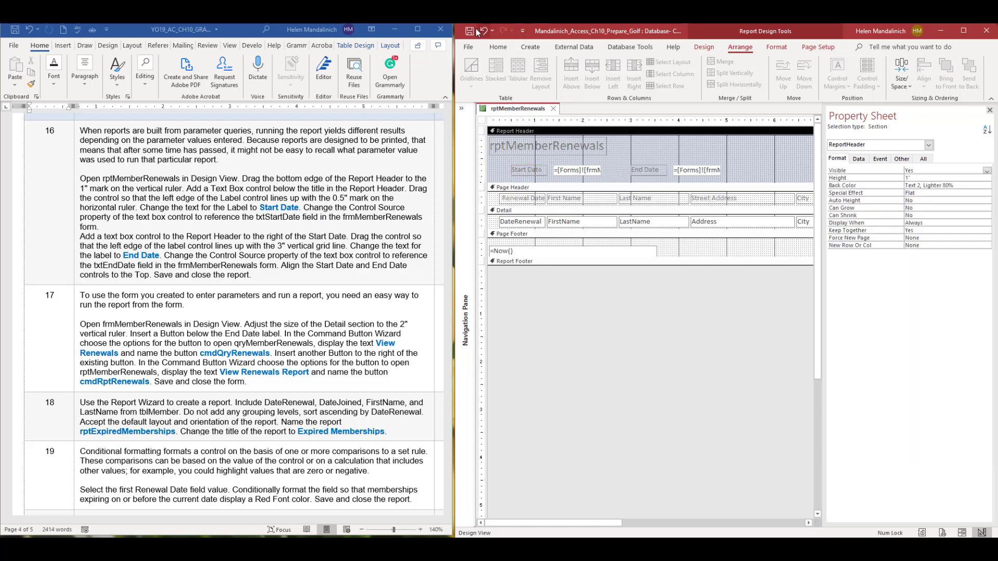
Highlight the step number 16 in yellow in the Word instructions document
left_click(461, 31)
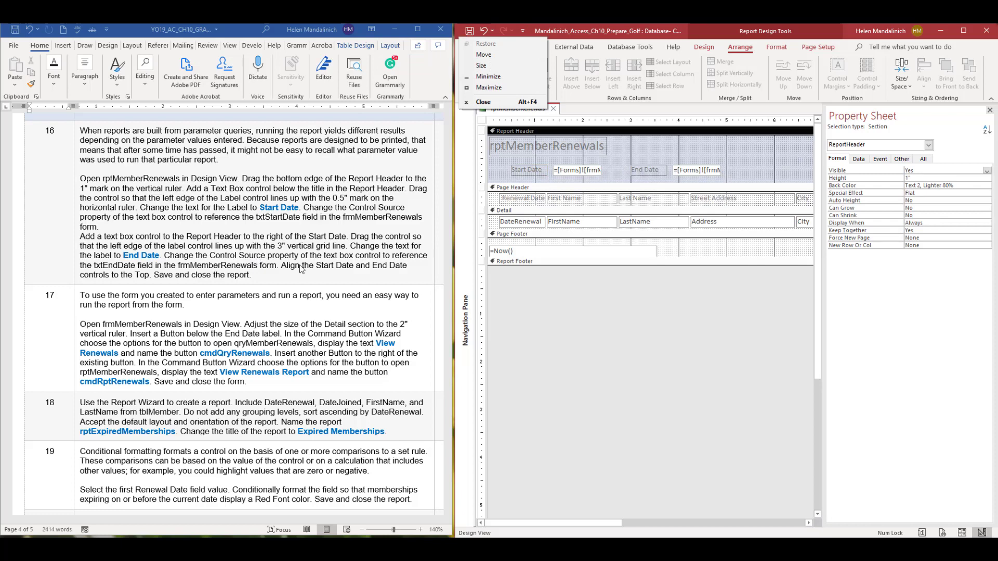
key("Escape")
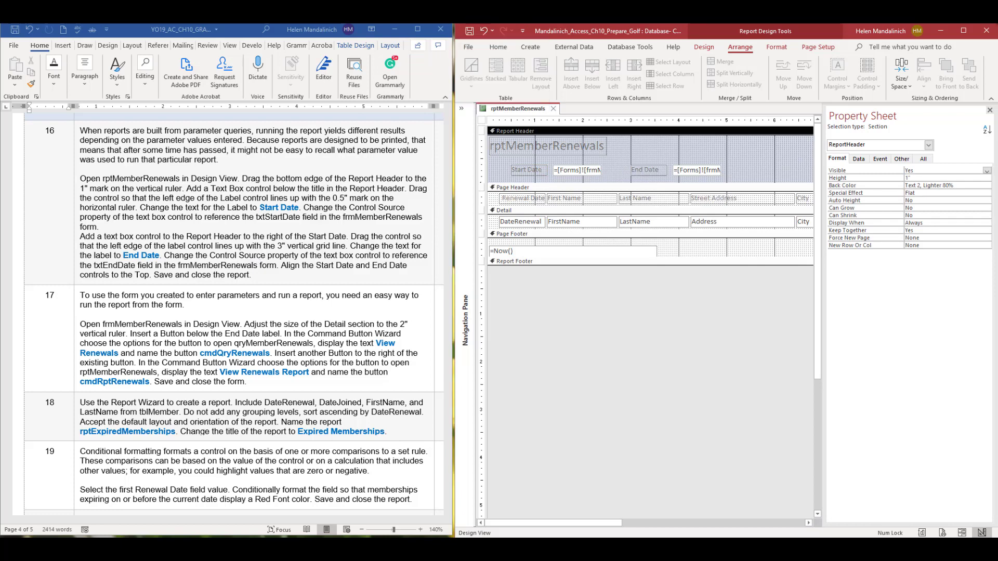
left_click(52, 131)
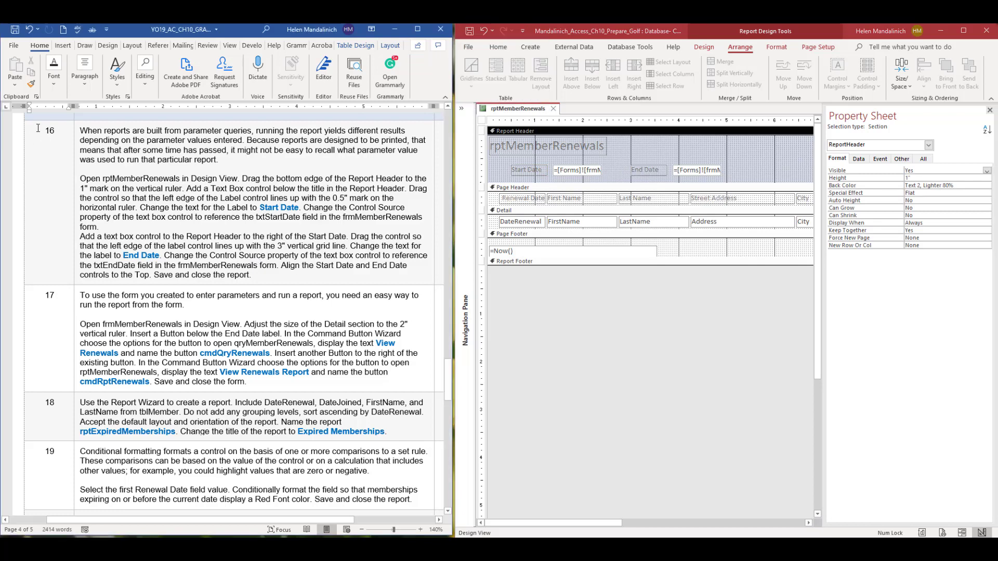
double_click(49, 130)
left_click(88, 116)
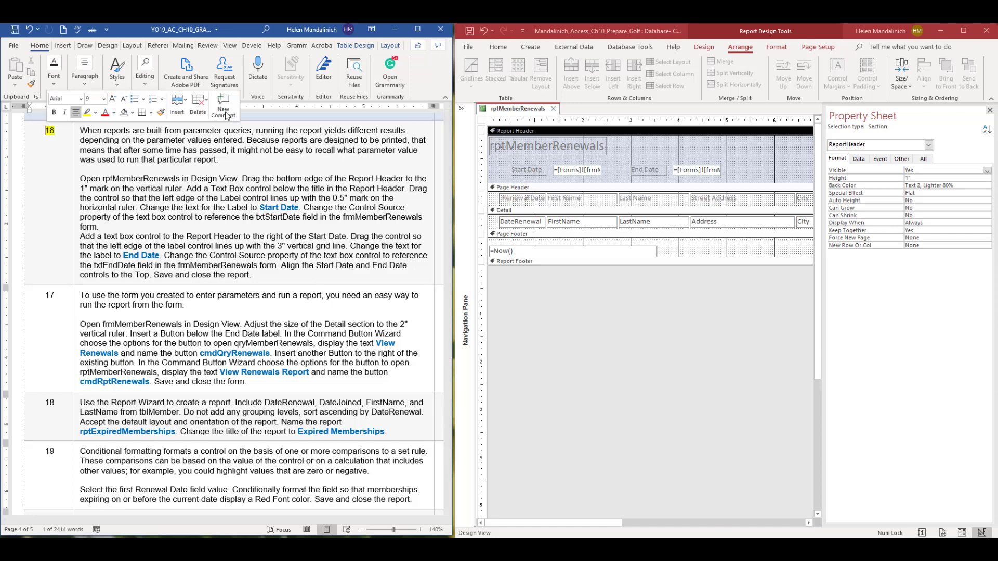
Switch to Access, save and close the rptMemberRenewals report, and open the frmMemberRenewals form in Design View
left_click(470, 32)
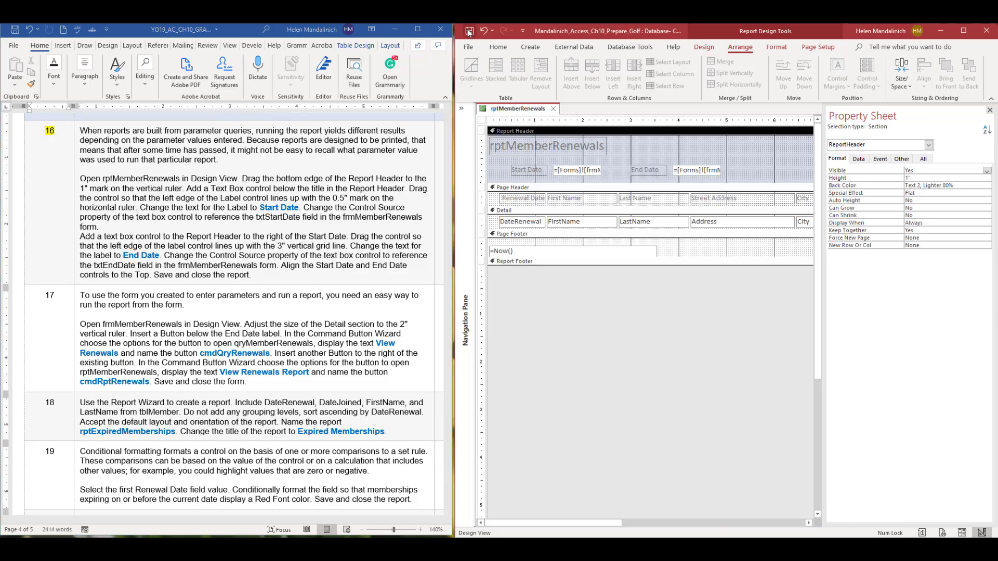
left_click(554, 109)
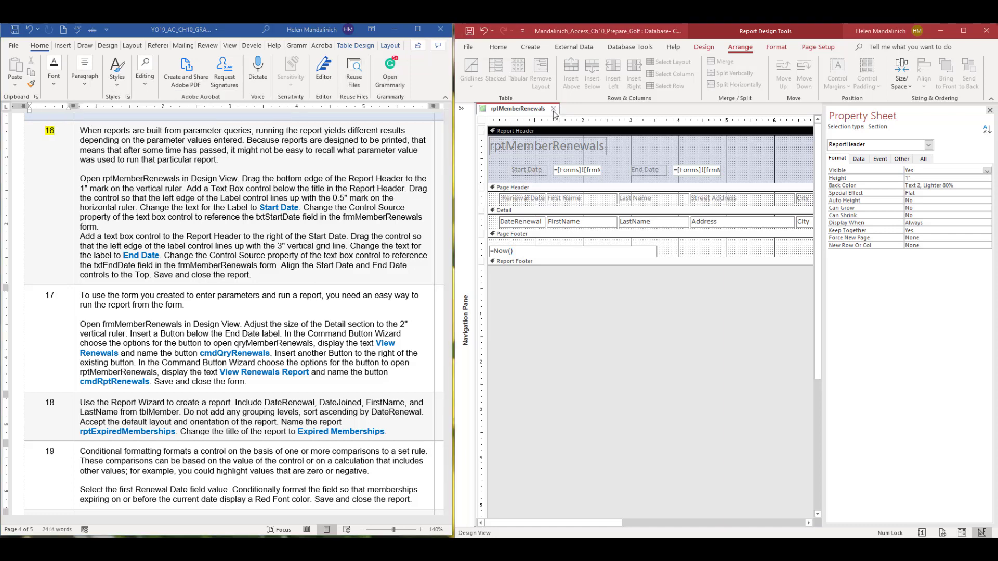
left_click(412, 314)
scroll(209, 376, "down", 5)
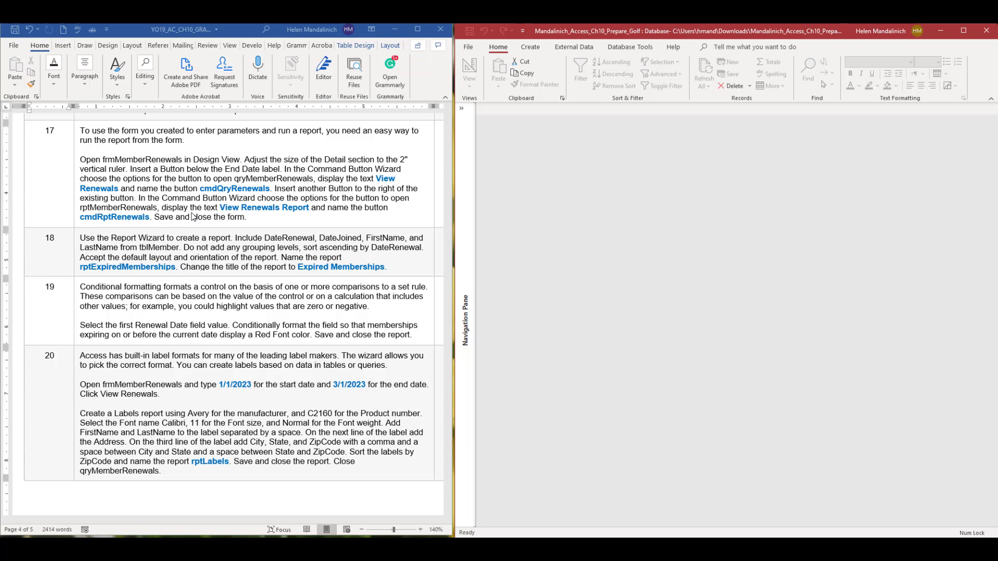
left_click(461, 108)
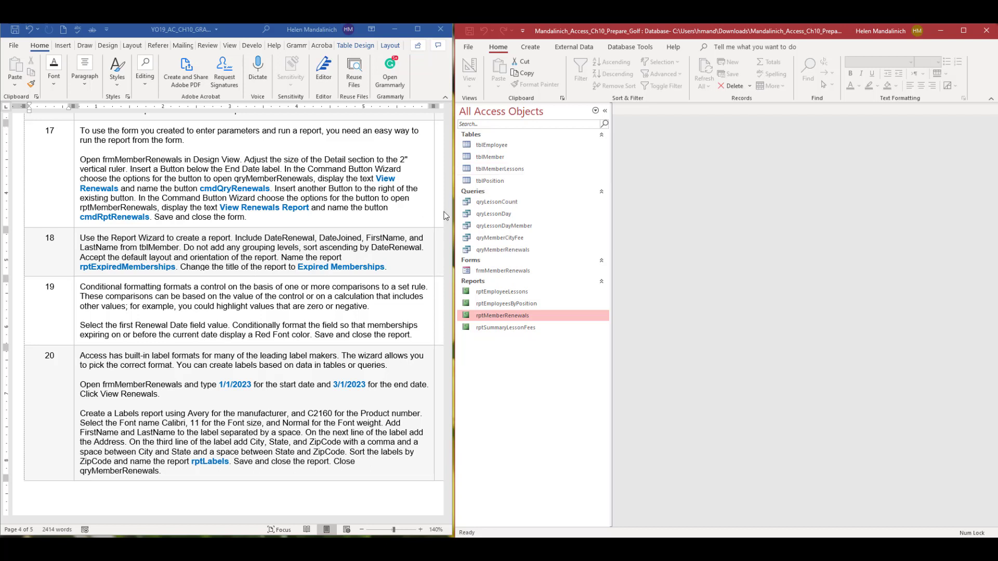
right_click(503, 271)
left_click(537, 307)
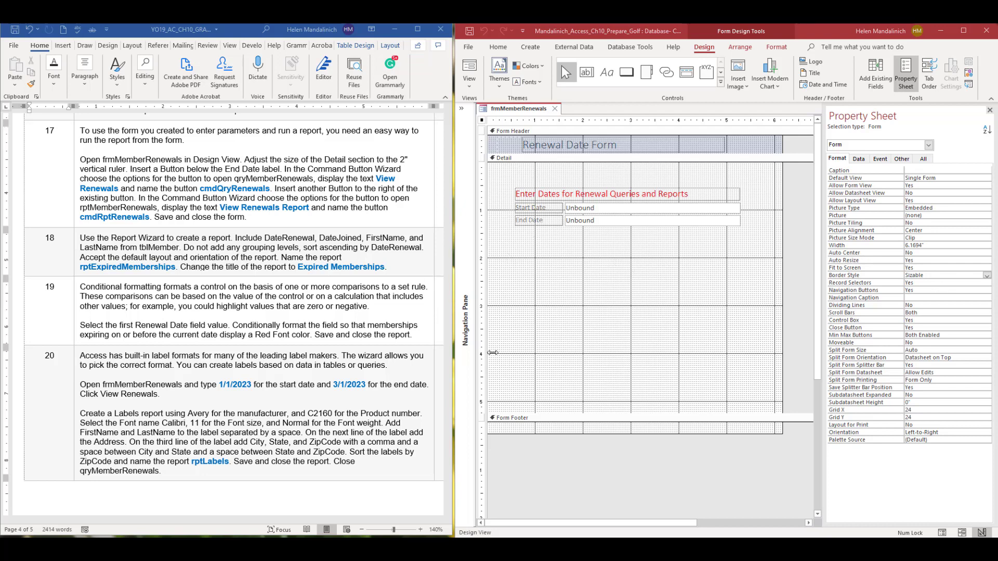
Move all controls in the form's Detail section slightly up and to the left
left_click_drag(501, 180, 801, 256)
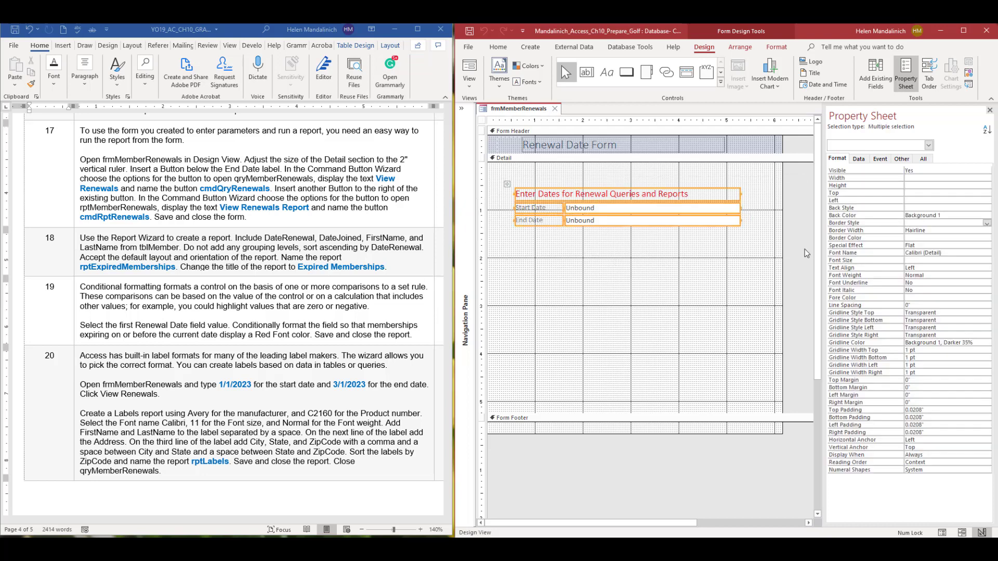
key("Up")
key("Up")
key("Up")
key("Up")
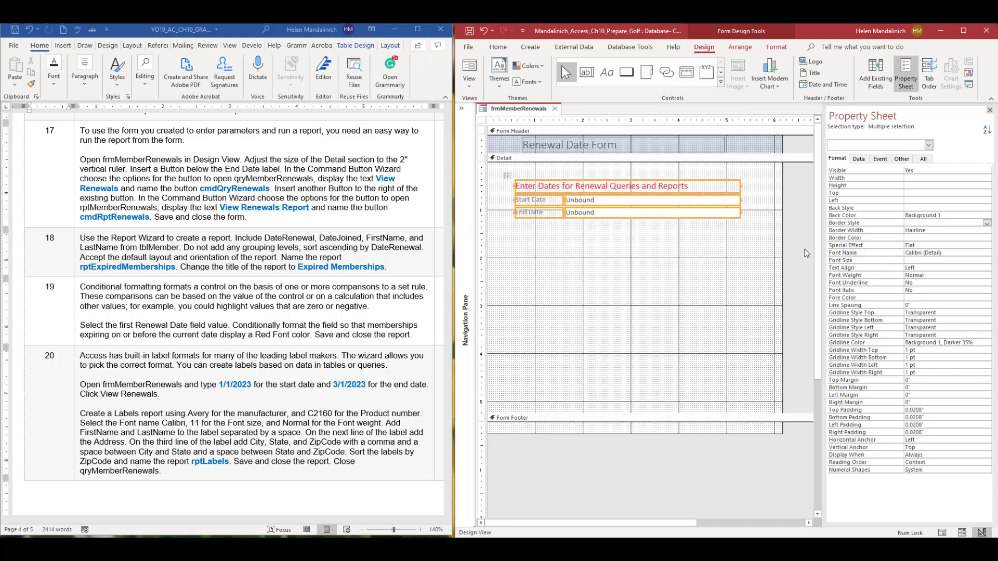
key("Up")
key("Up")
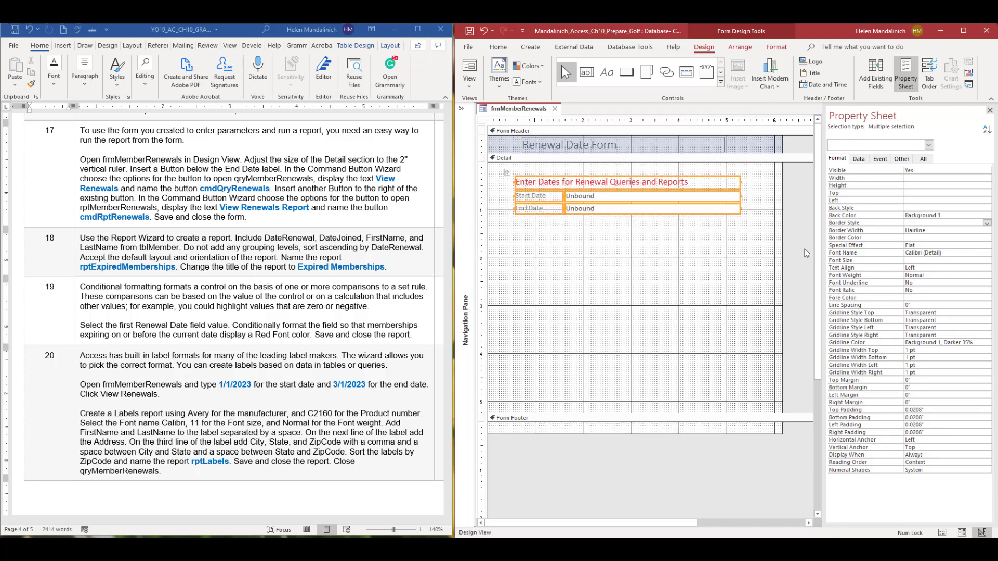
key("Left")
key("Left")
key("Left")
key("Left")
key("Left")
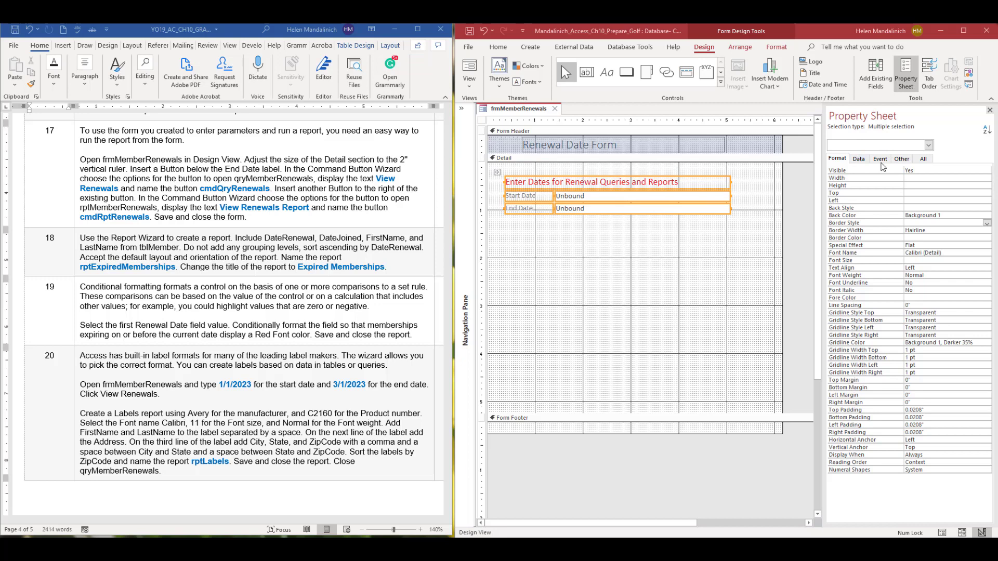
Set the Left position of the "Enter Dates for Renewal Queries and Reports" label to 0.25"
left_click(671, 231)
left_click(526, 182)
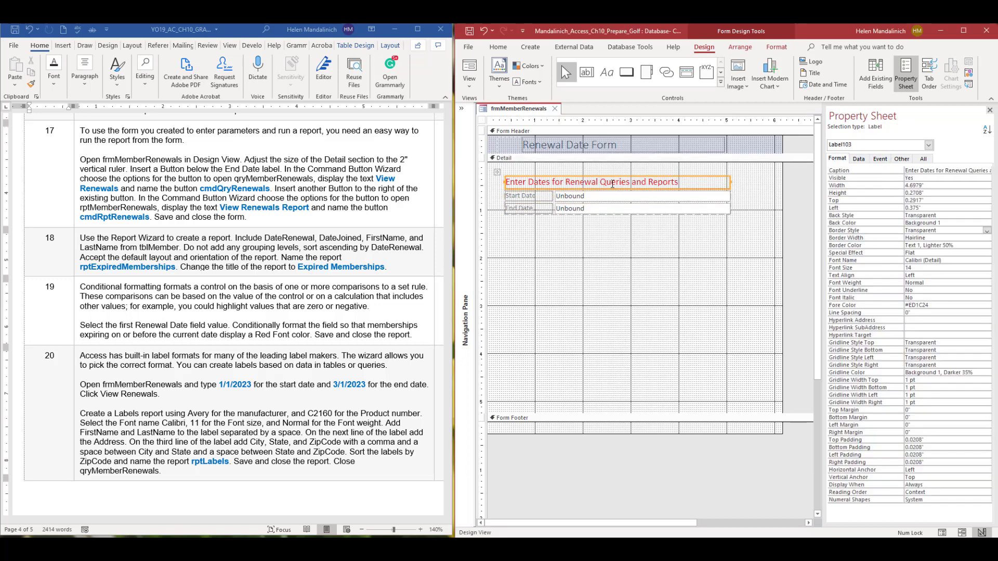
left_click(497, 172)
left_click(521, 183)
left_click(861, 207)
key("Delete")
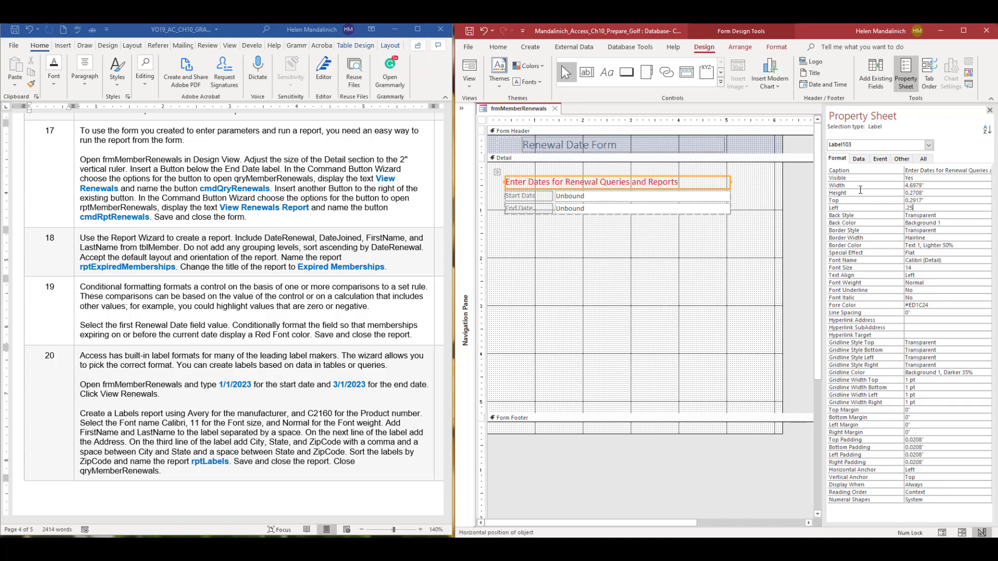
type(".25")
key("Return")
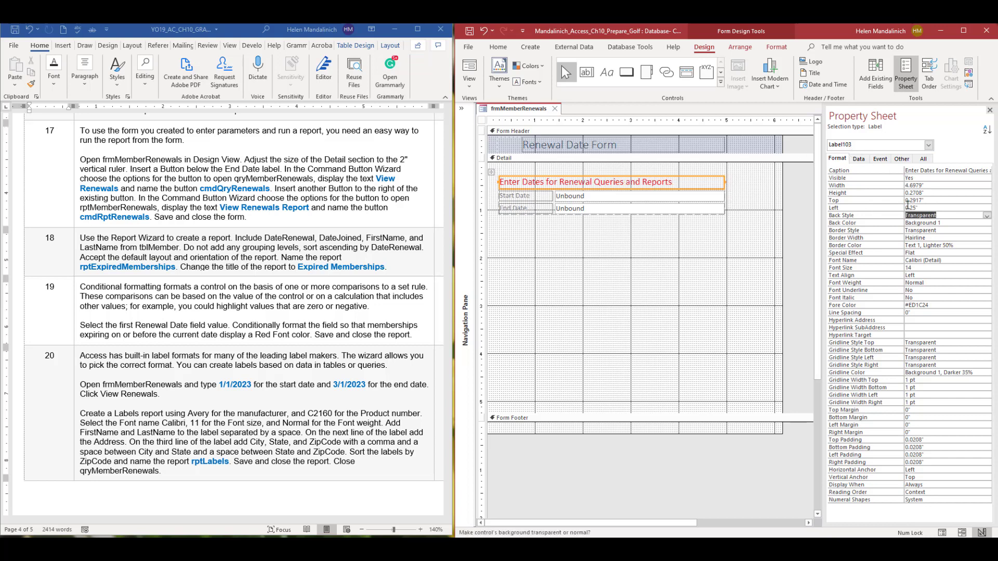
Set the Top position of the "Enter Dates for Renewal Queries and Reports" label to 0.25"
left_click(926, 202)
left_click_drag(926, 202, 844, 194)
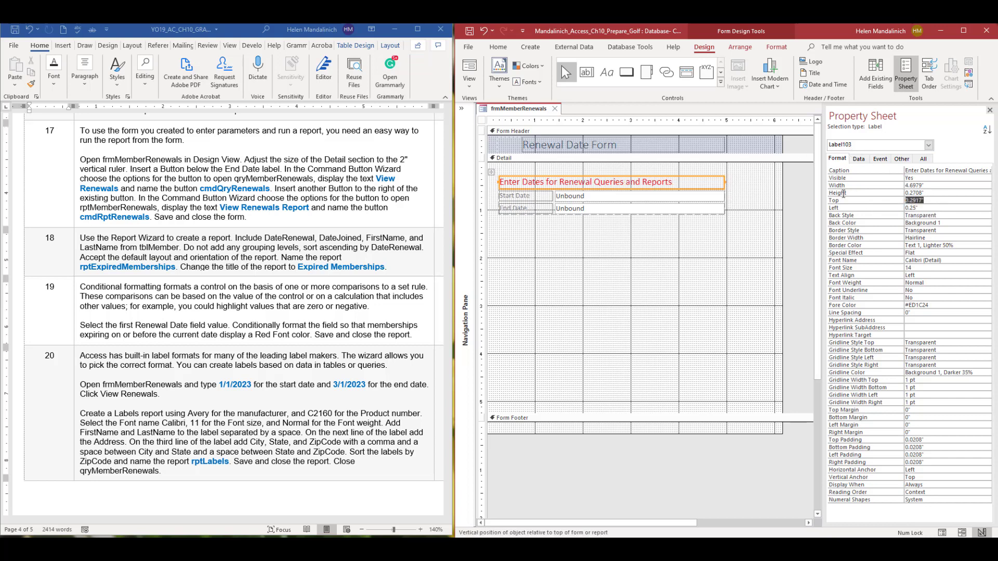
type(".25")
key("Return")
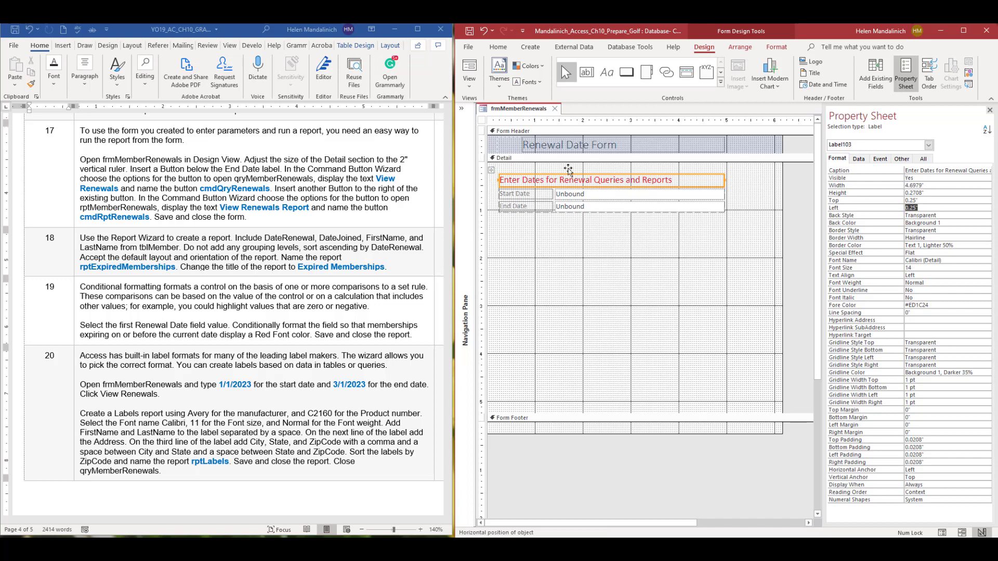
left_click(530, 252)
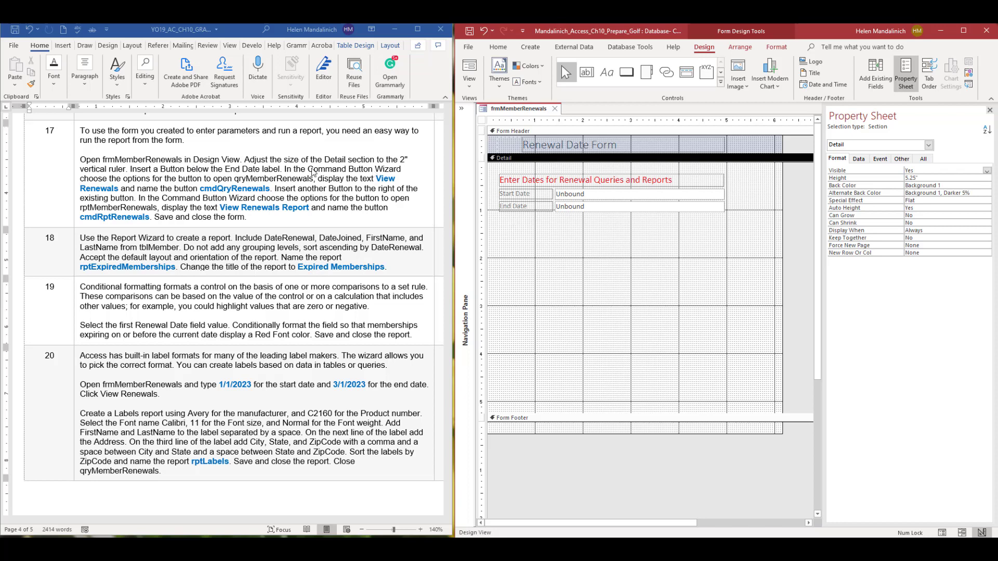
Insert a command button below the End Date label and set it to run the qryMemberRenewals query
left_click(632, 76)
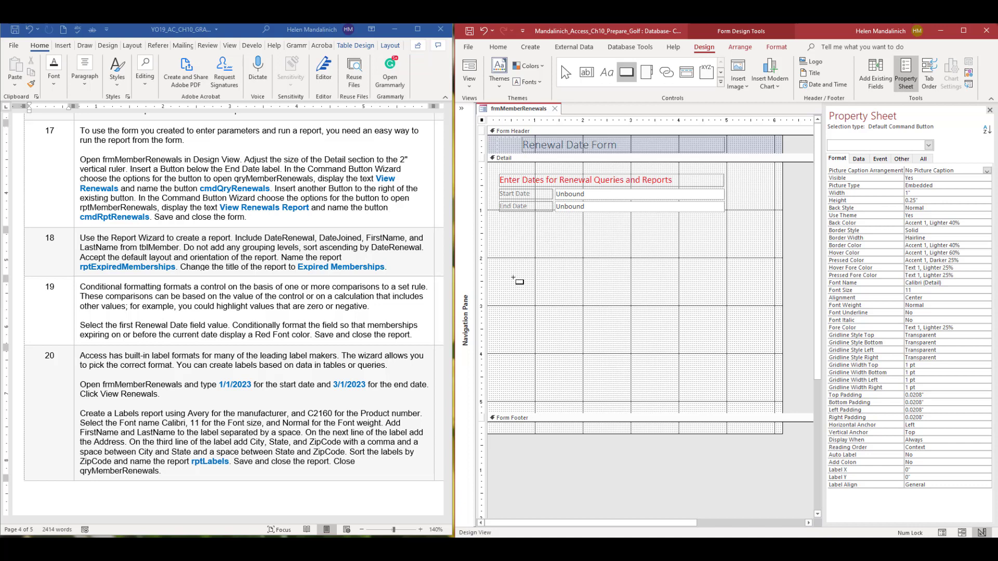
left_click(501, 225)
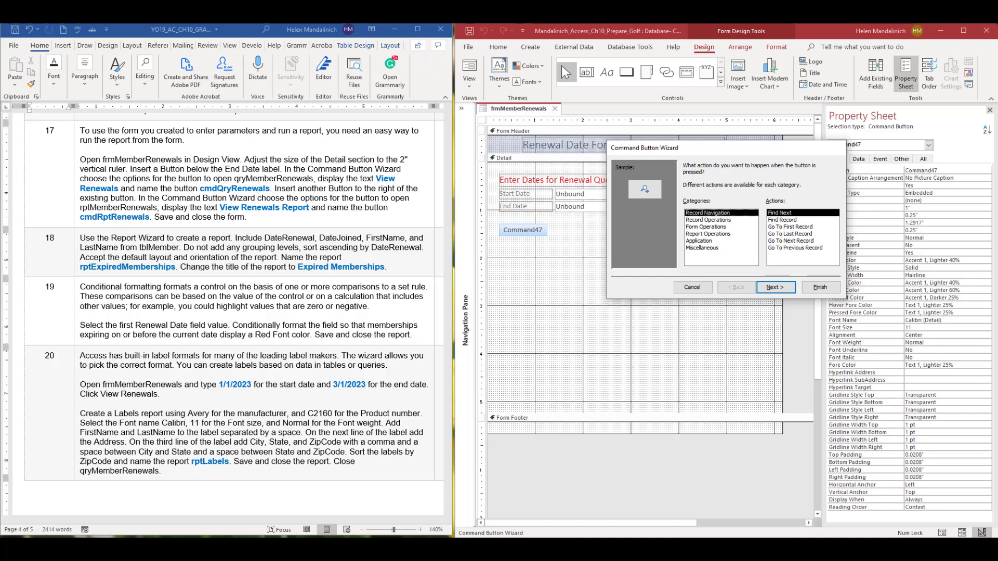
left_click(719, 250)
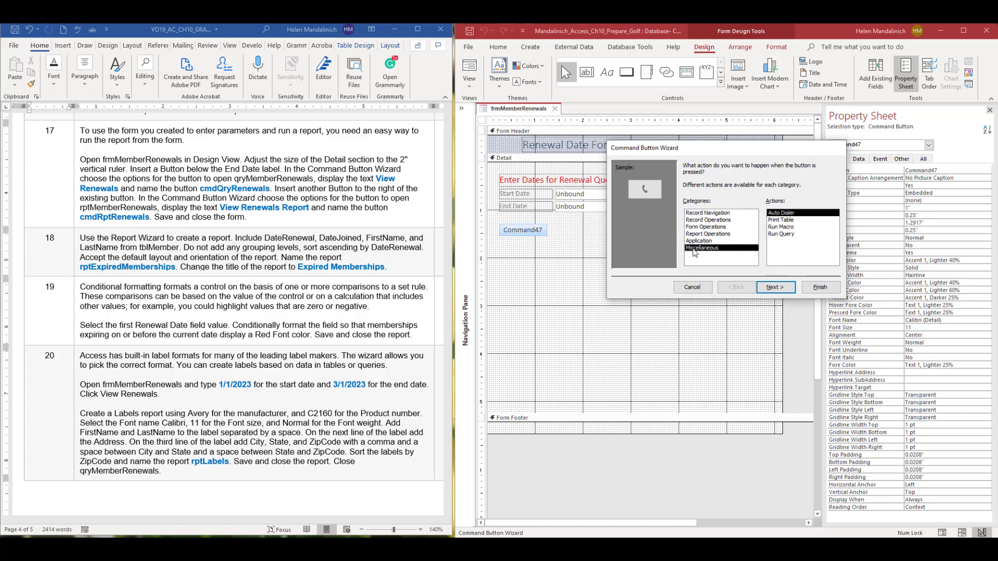
left_click(785, 235)
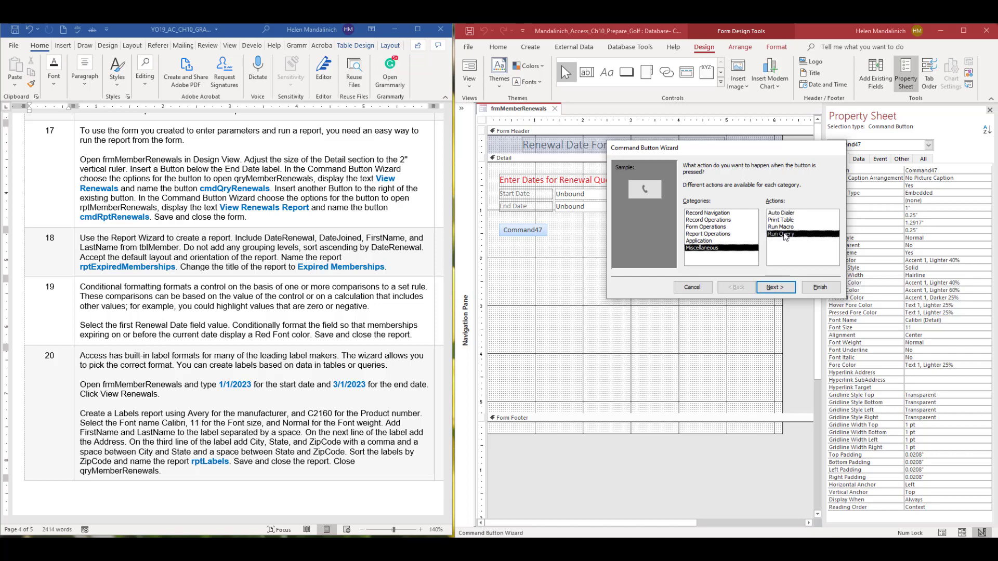
left_click(774, 289)
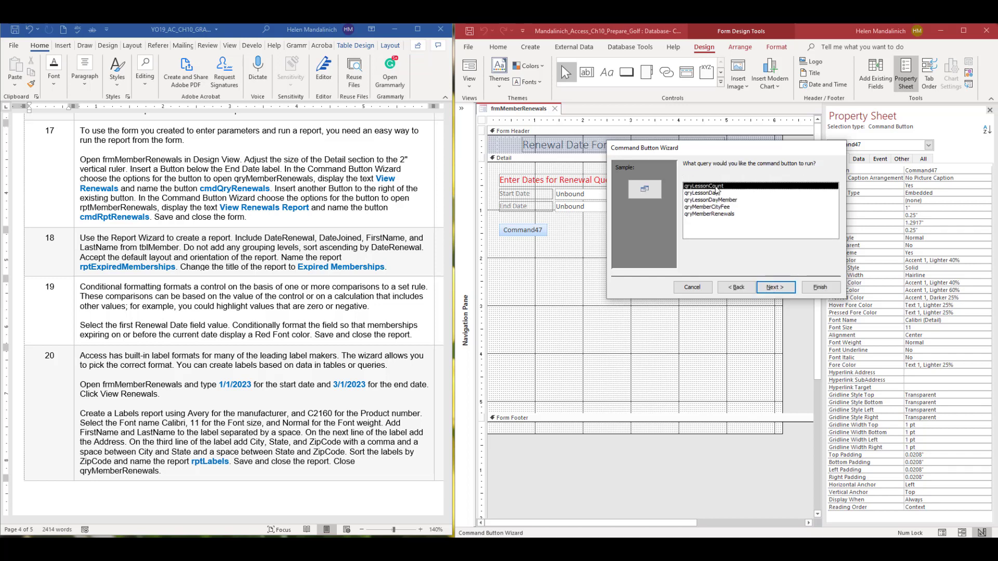
left_click(703, 214)
left_click(779, 288)
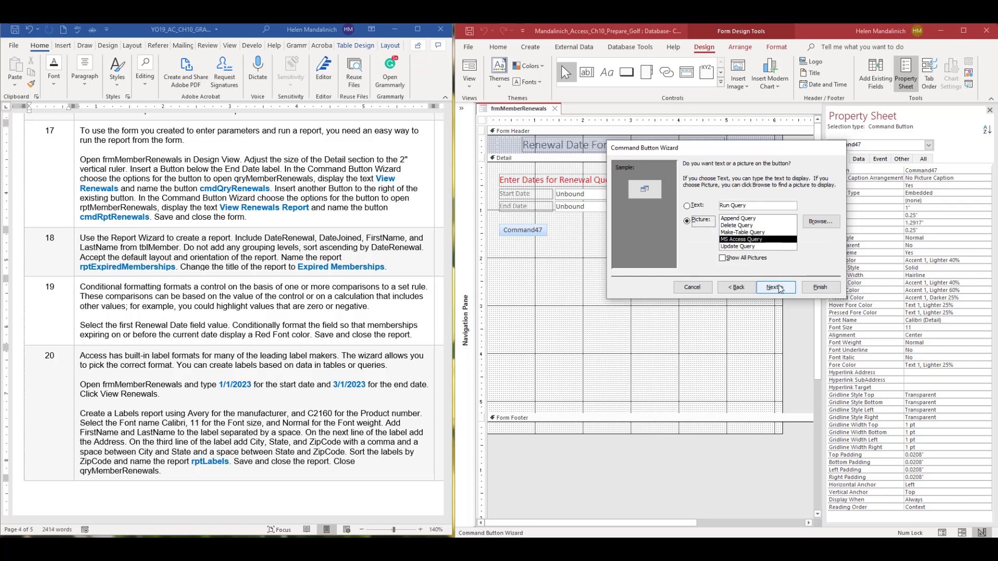
Display the text "View Renewals" on the query command button and name the button cmdQryRenewals
left_click(687, 206)
key("Tab")
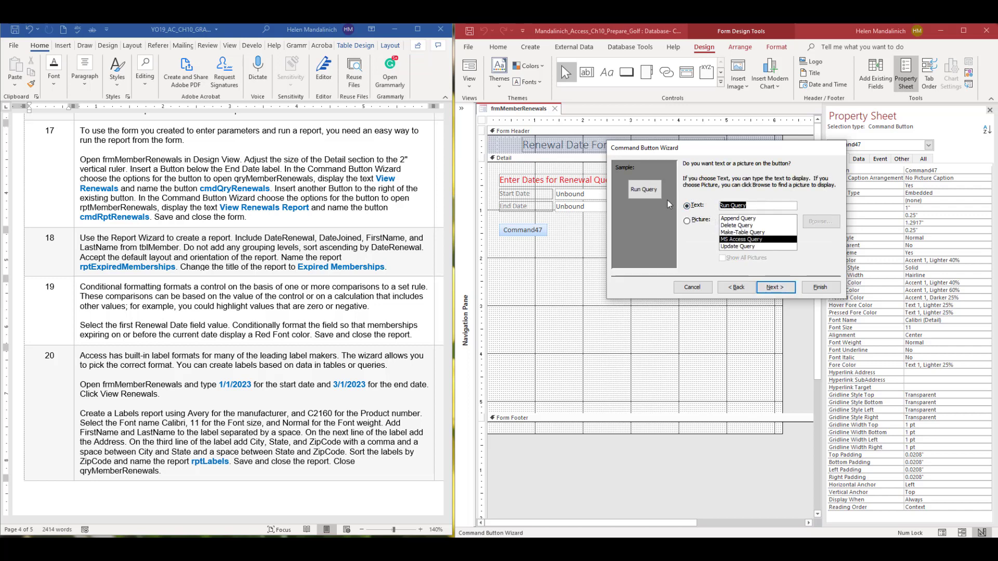
type("View Renewals")
left_click(776, 287)
type("cmdW")
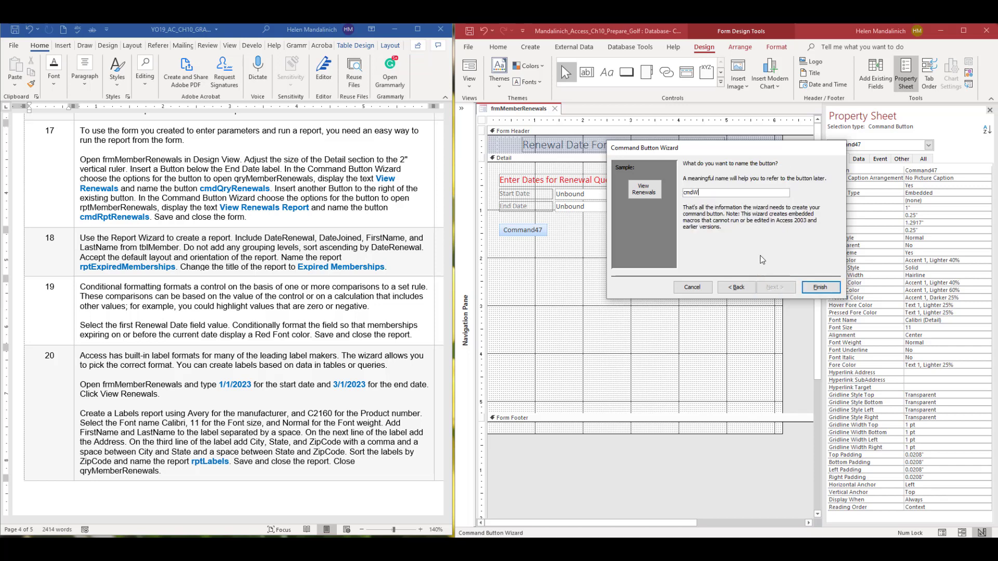
key("BackSpace")
type("QryRenewals")
left_click(820, 287)
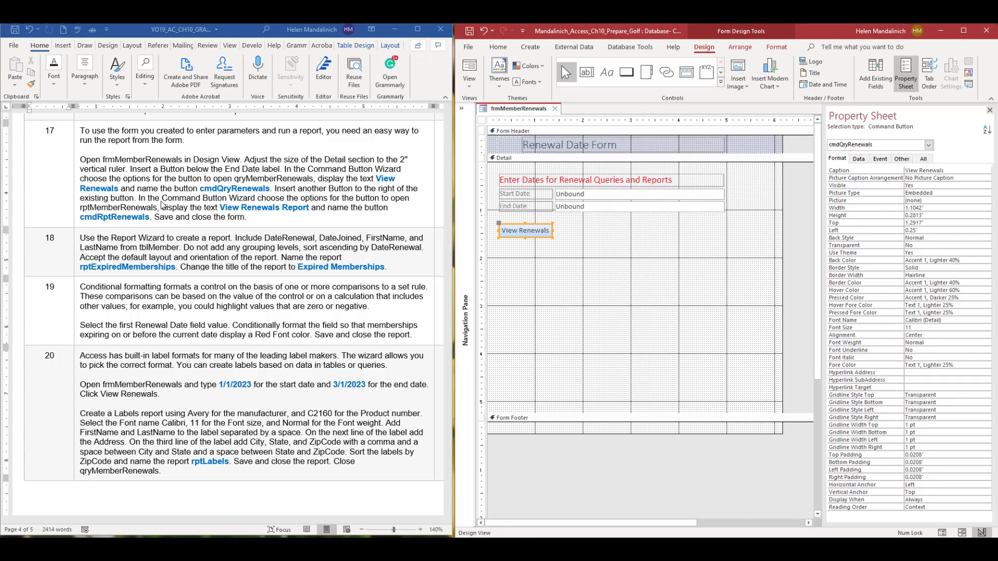
Insert a second command button to the right of View Renewals and set it to open the rptMemberRenewals report
left_click(626, 76)
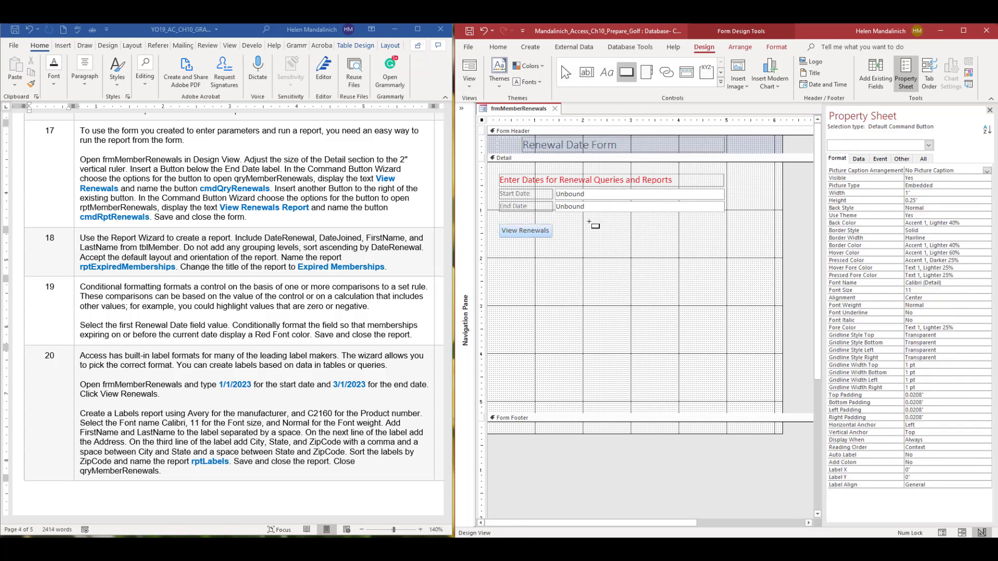
left_click(576, 228)
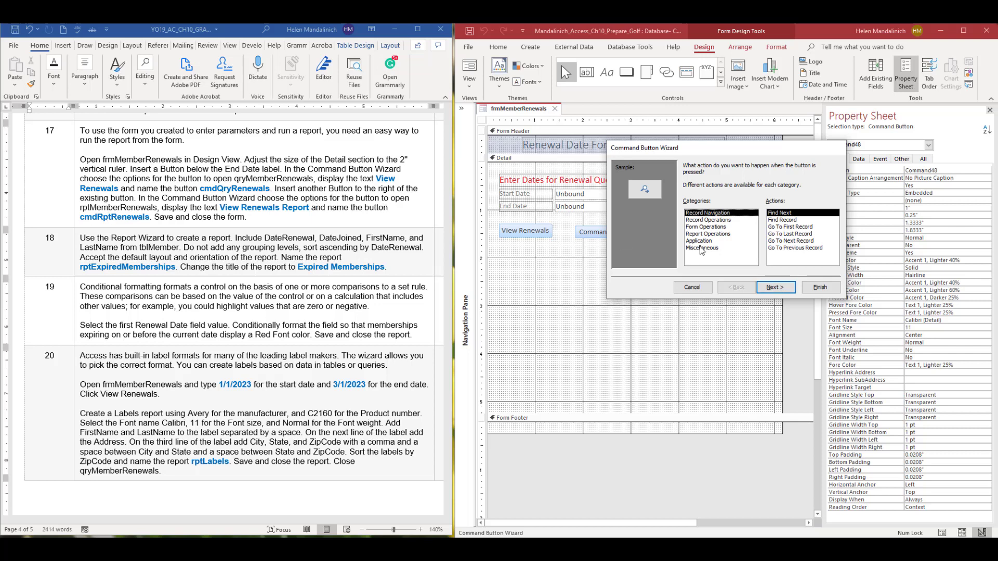
left_click(712, 235)
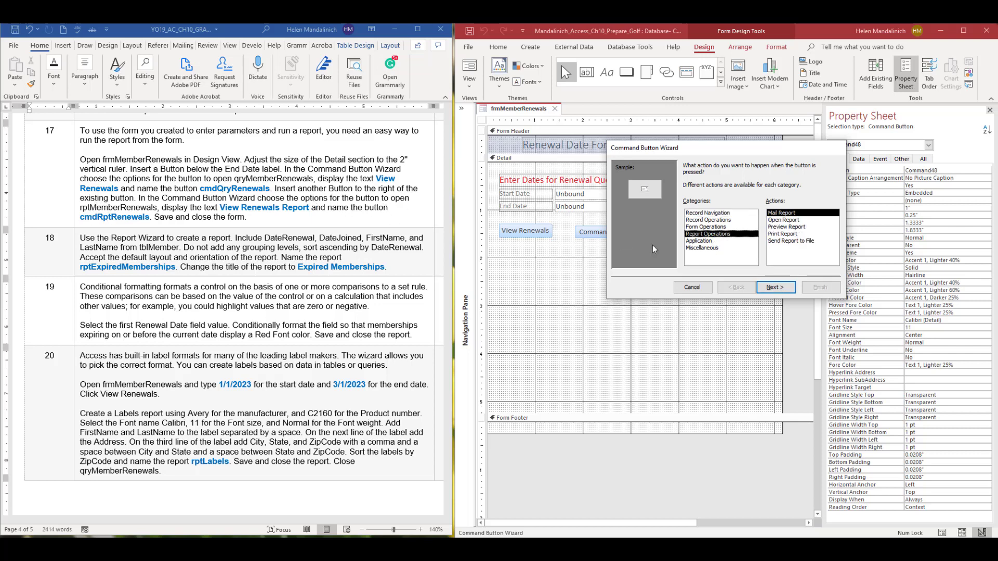
left_click(794, 221)
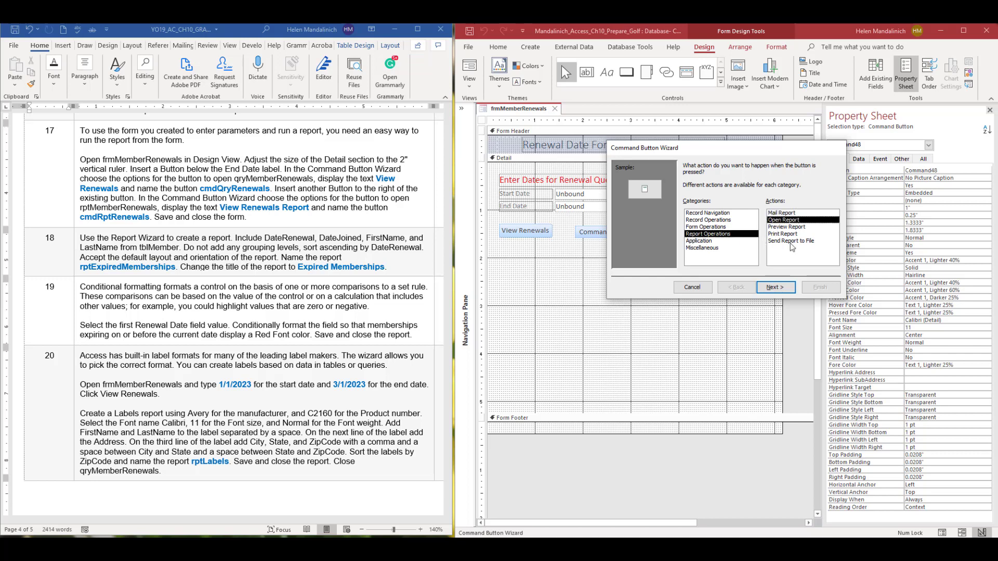
left_click(777, 287)
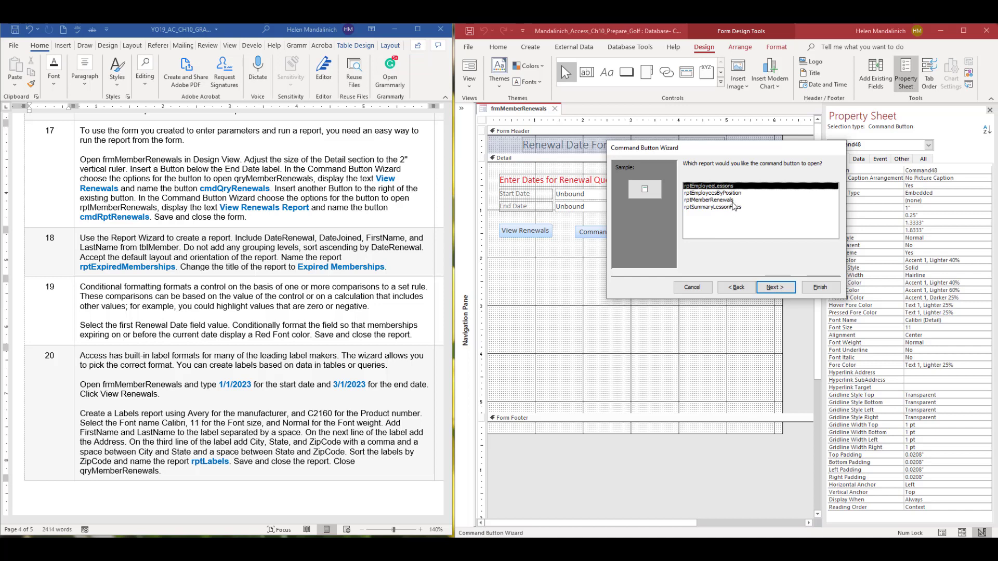
double_click(733, 200)
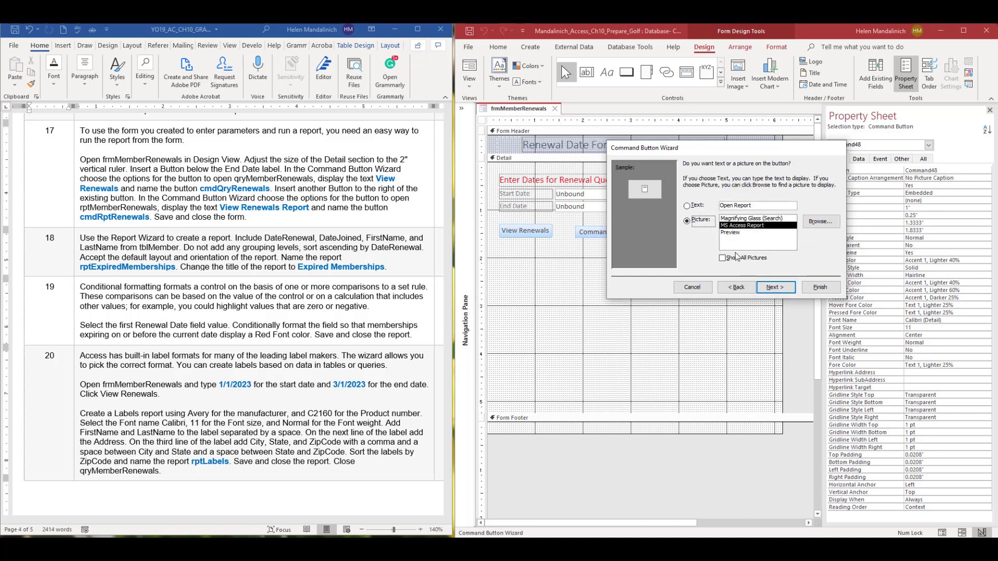
Display the text "View Renewals Report" on the report command button and name the button cmdRptRenewals
left_click(687, 206)
left_click_drag(762, 207, 619, 207)
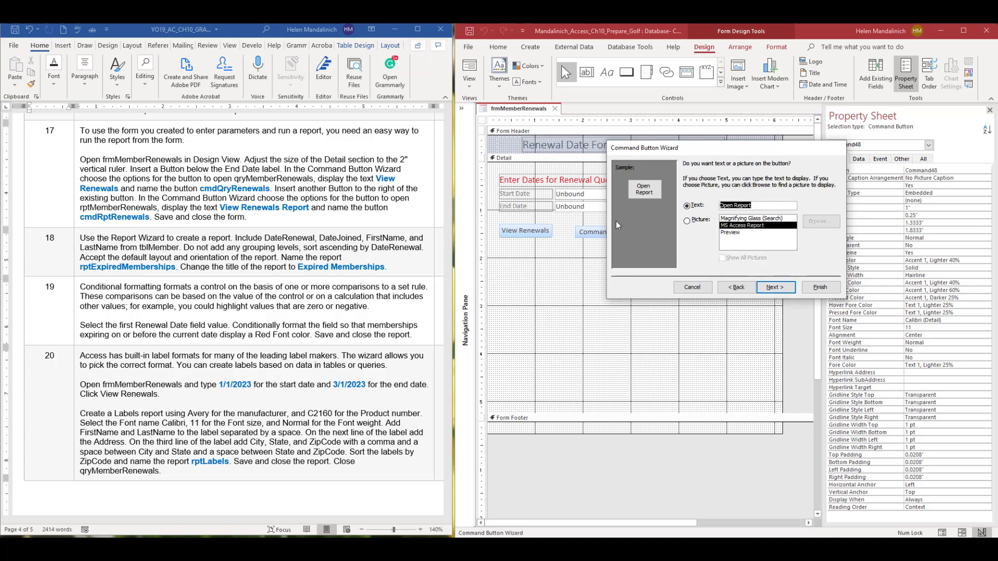
type("Vei")
key("BackSpace")
key("BackSpace")
type("iew Renewals Re")
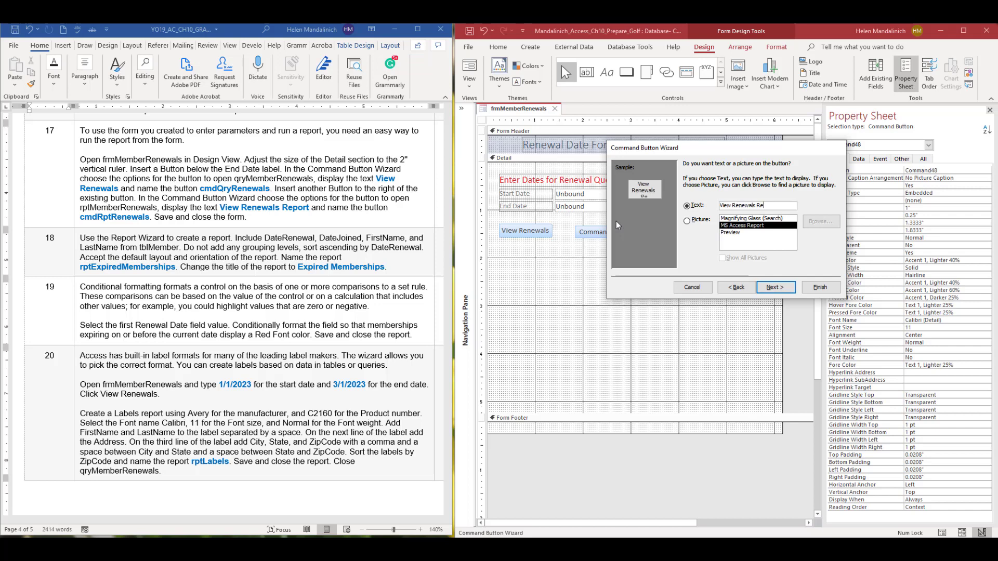
type("port")
left_click(777, 289)
type("cmd")
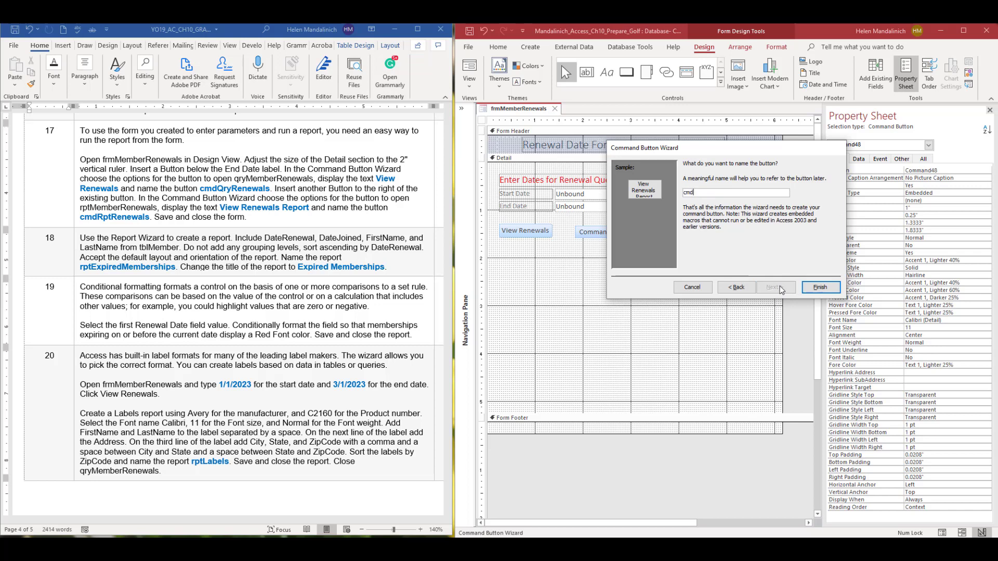
type("RptRenewals")
left_click(820, 288)
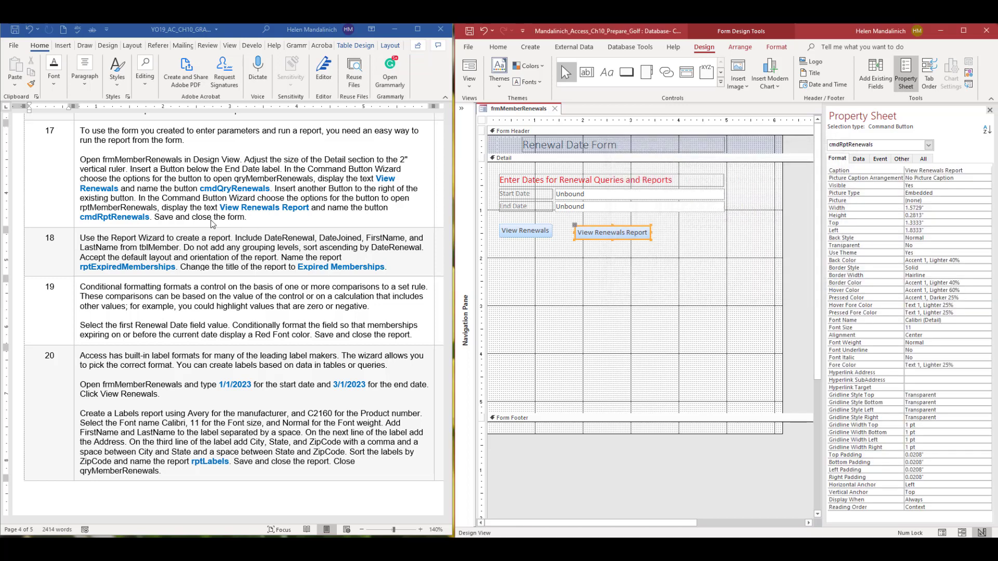
Highlight step number 17 in yellow in the Word instructions document
left_click_drag(55, 131, 46, 130)
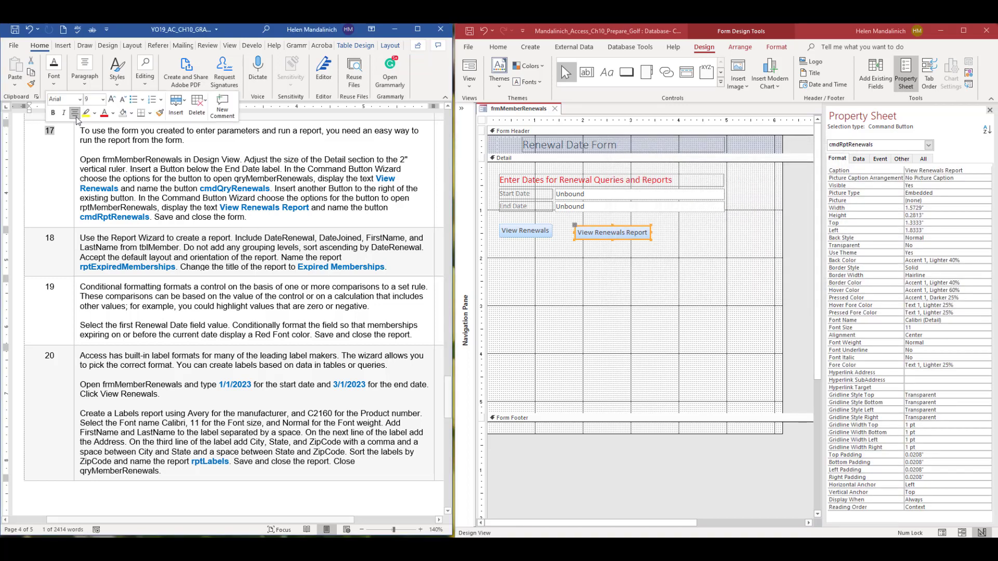
left_click(78, 114)
Save and close the frmMemberRenewals form in Access
left_click(471, 31)
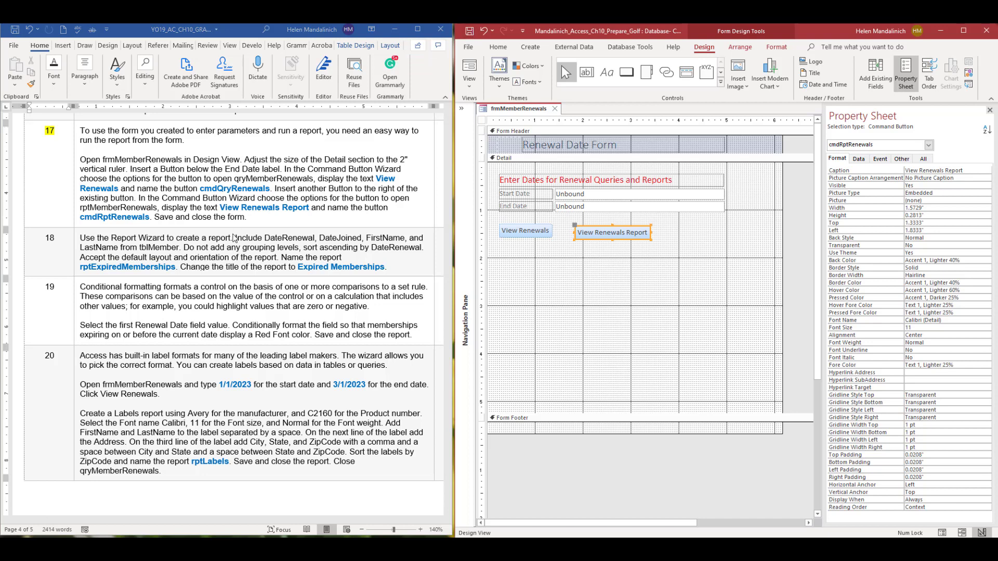
scroll(257, 309, "down", 2)
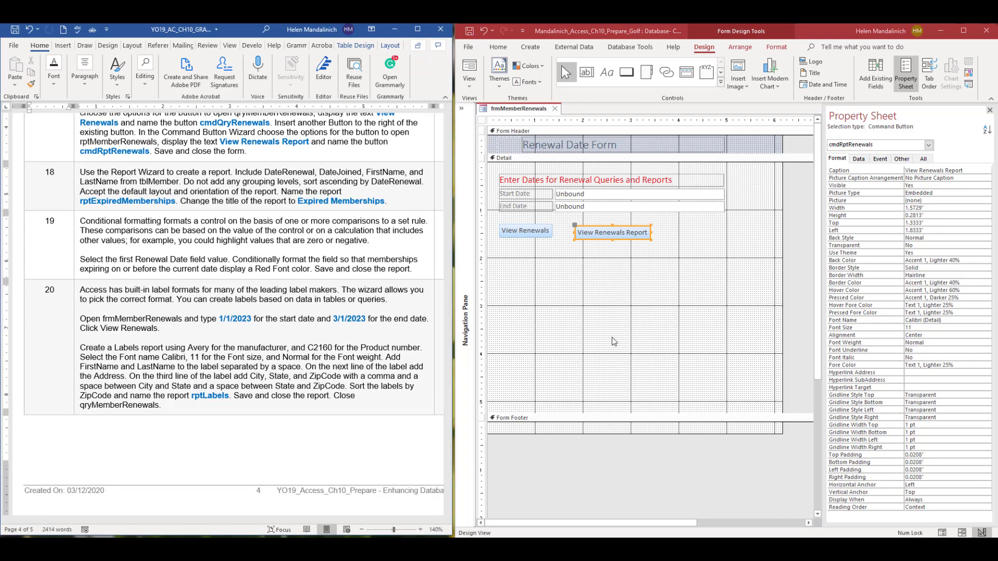
scroll(229, 354, "down", 14)
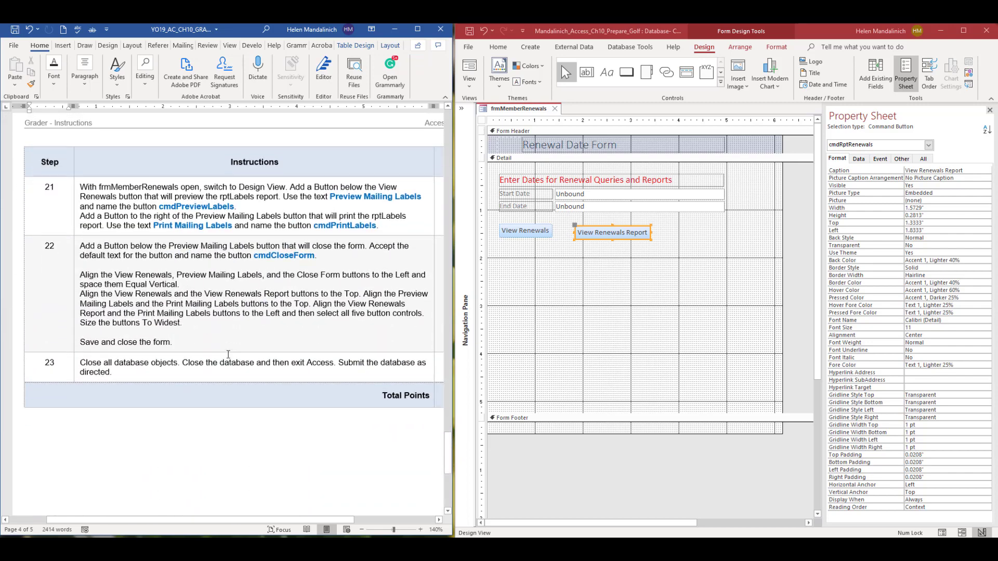
scroll(229, 355, "up", 12)
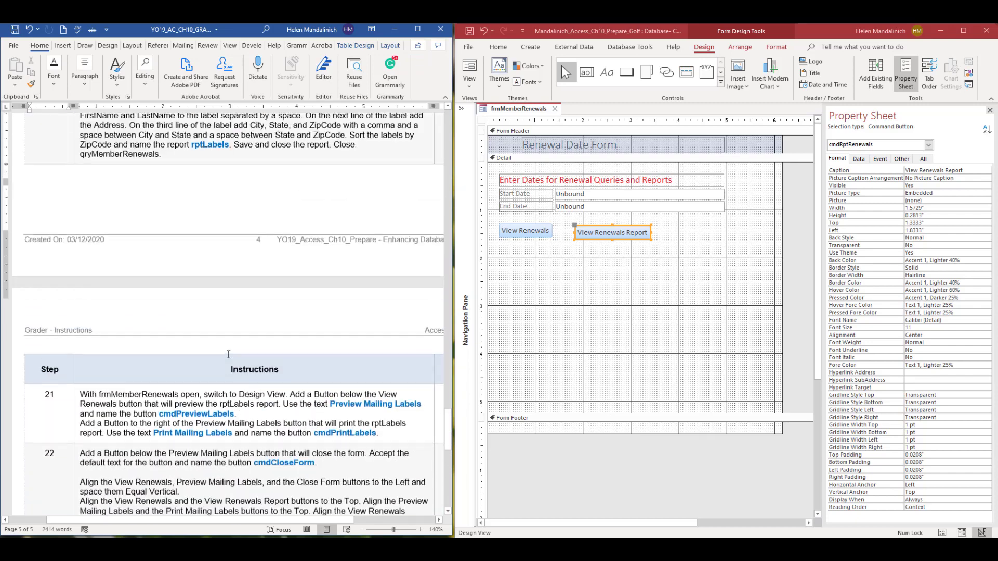
scroll(228, 354, "up", 7)
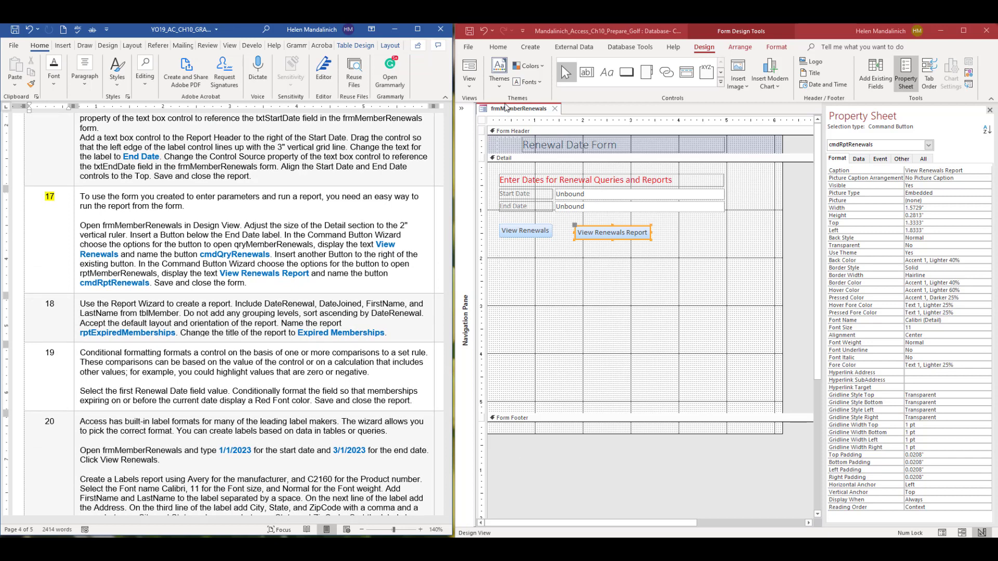
left_click(555, 109)
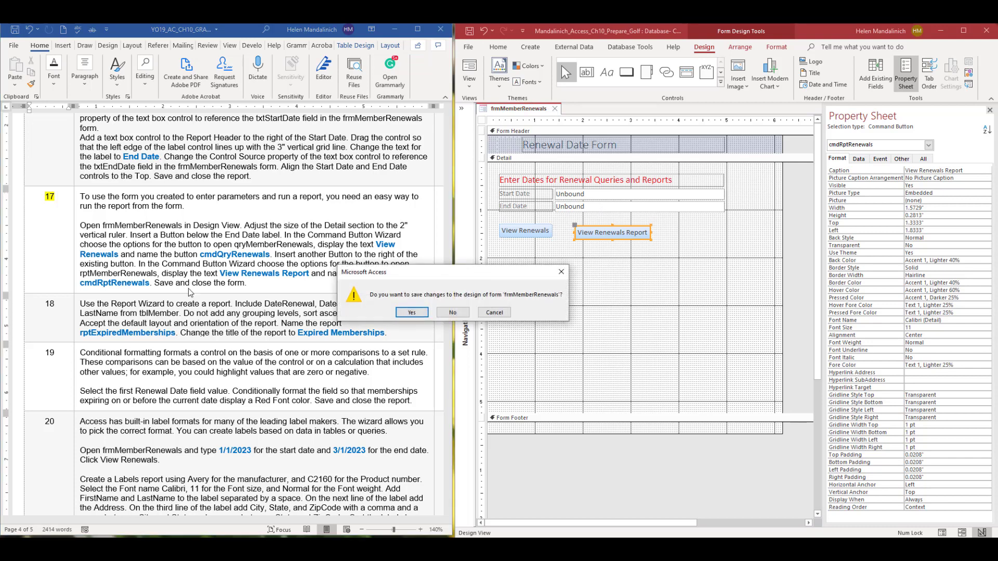
left_click(411, 313)
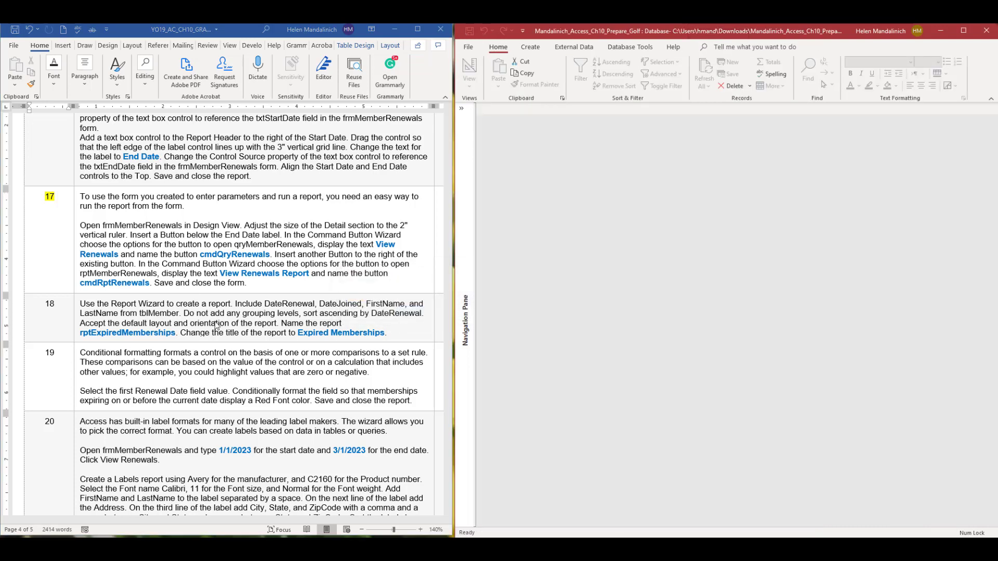
Start a Report Wizard report with the DateRenewal, DateJoined, FirstName and LastName fields from tblMember, in that order
scroll(202, 350, "down", 4)
scroll(203, 350, "down", 3)
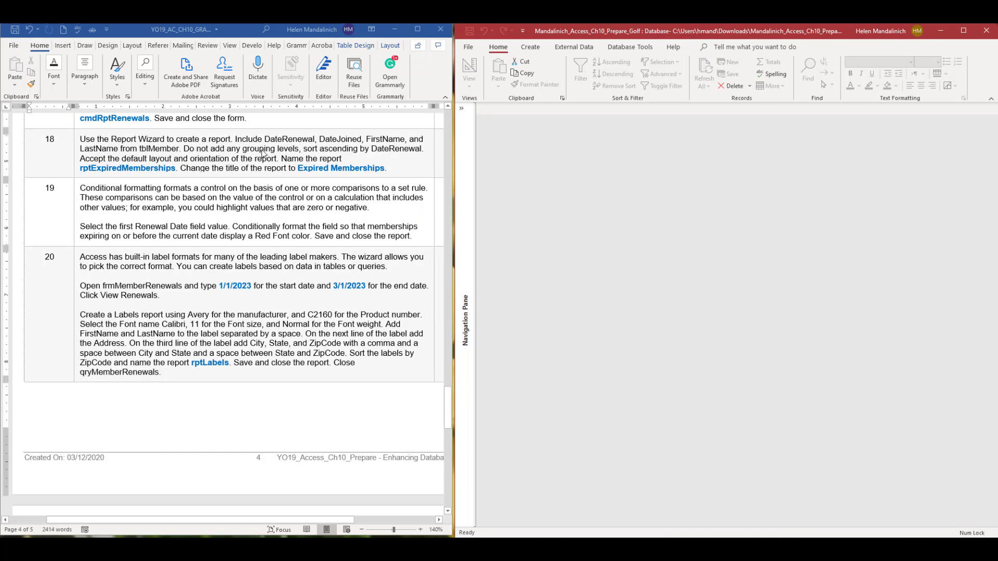
left_click(531, 48)
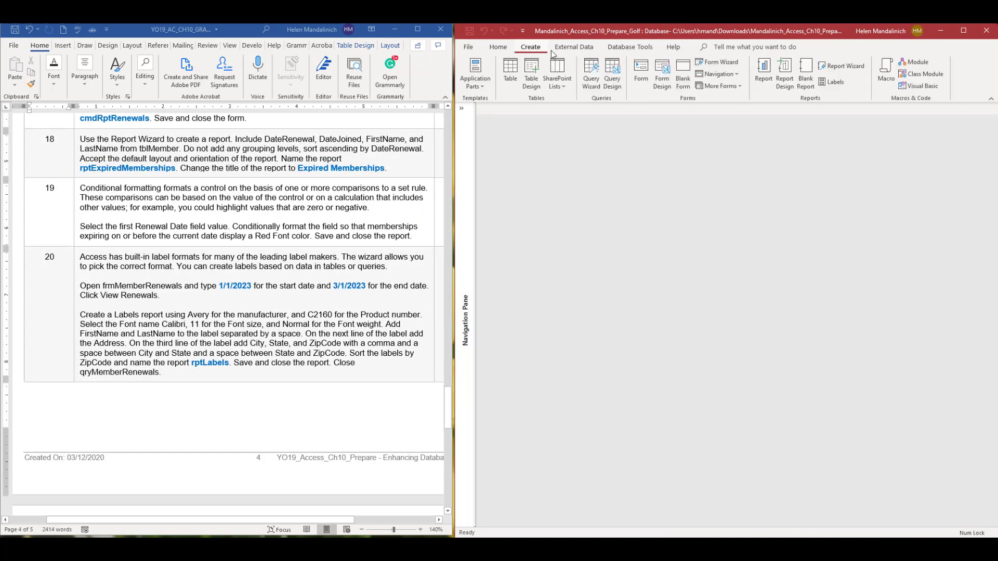
left_click(849, 68)
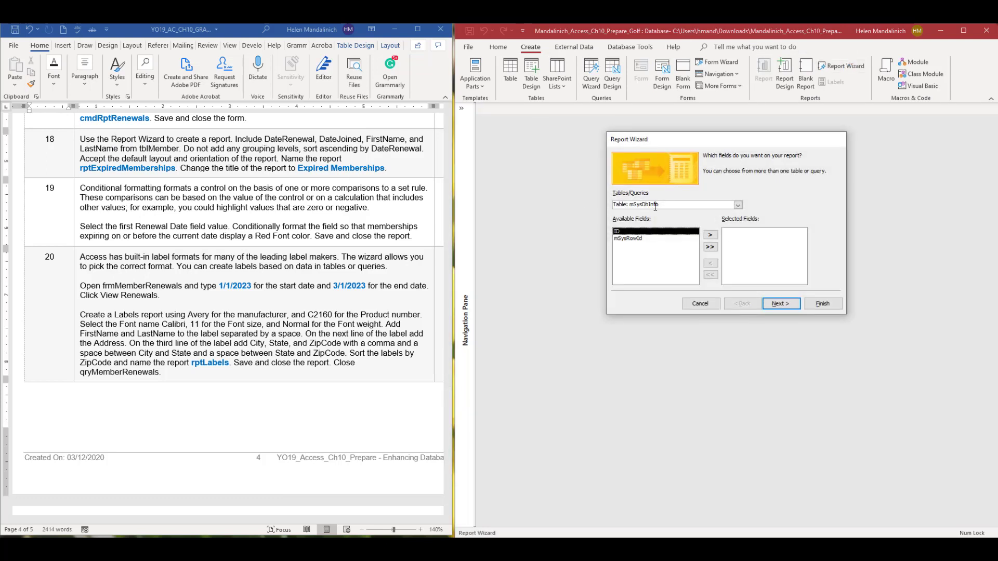
left_click(737, 205)
left_click(640, 225)
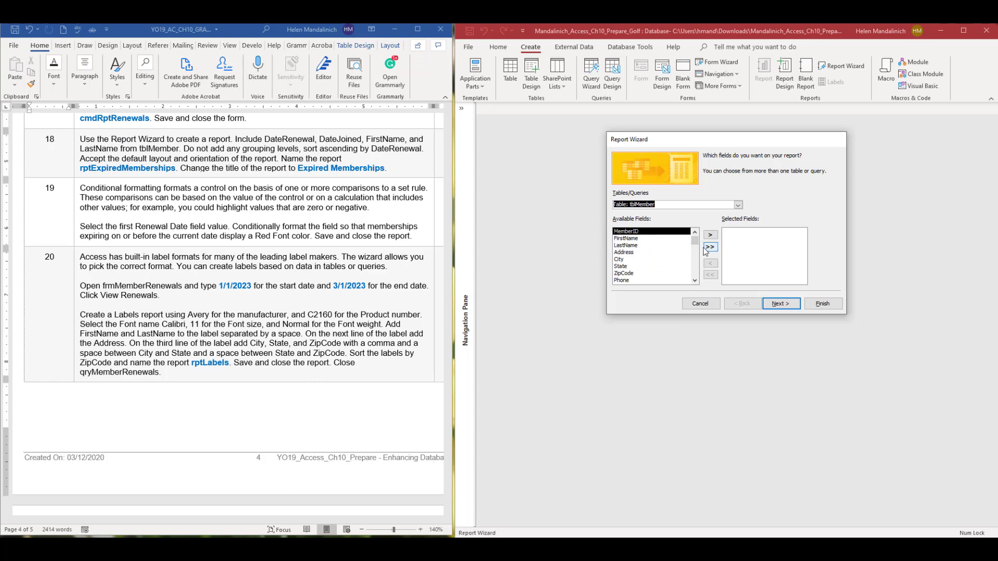
left_click_drag(695, 242, 692, 268)
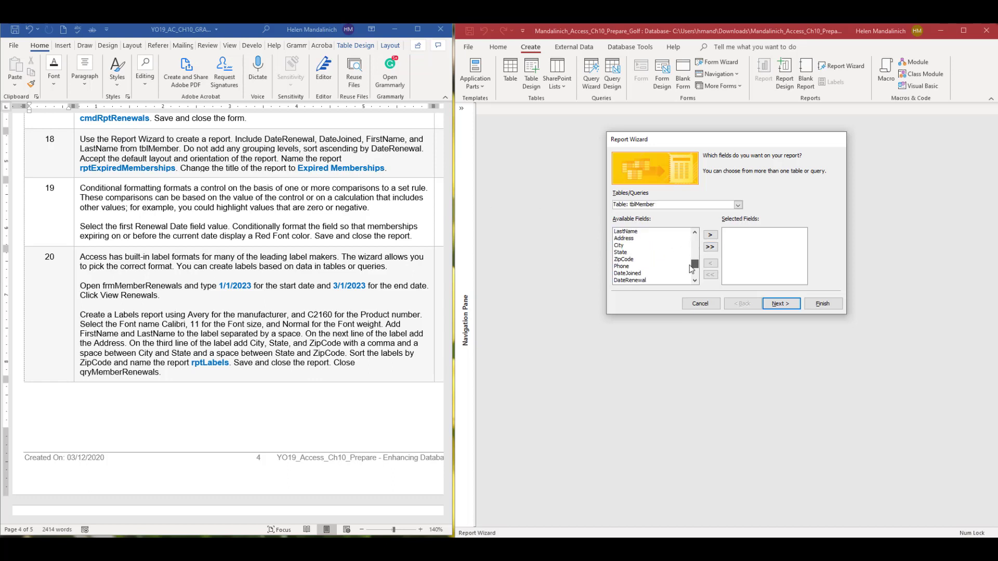
double_click(641, 281)
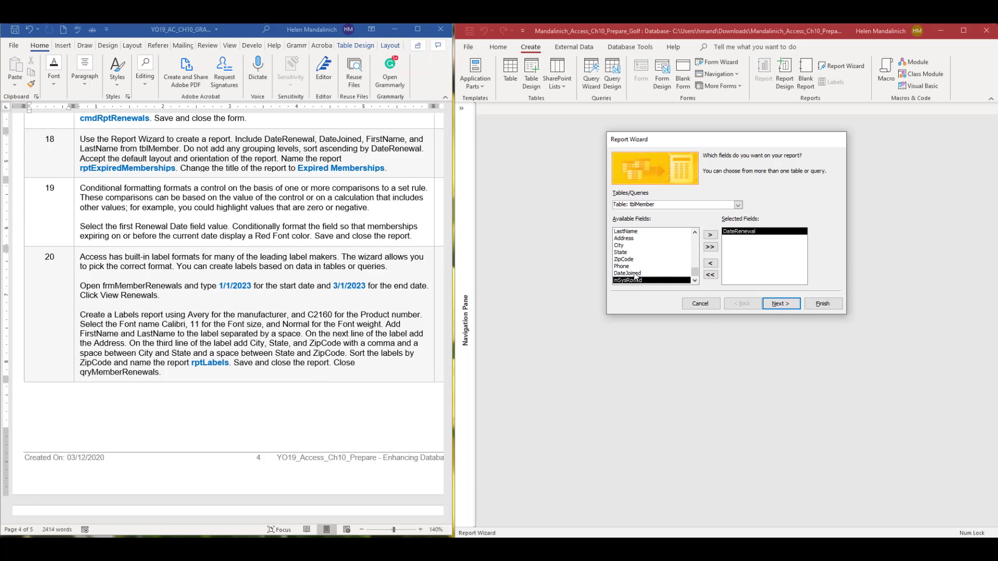
double_click(635, 274)
left_click(635, 239)
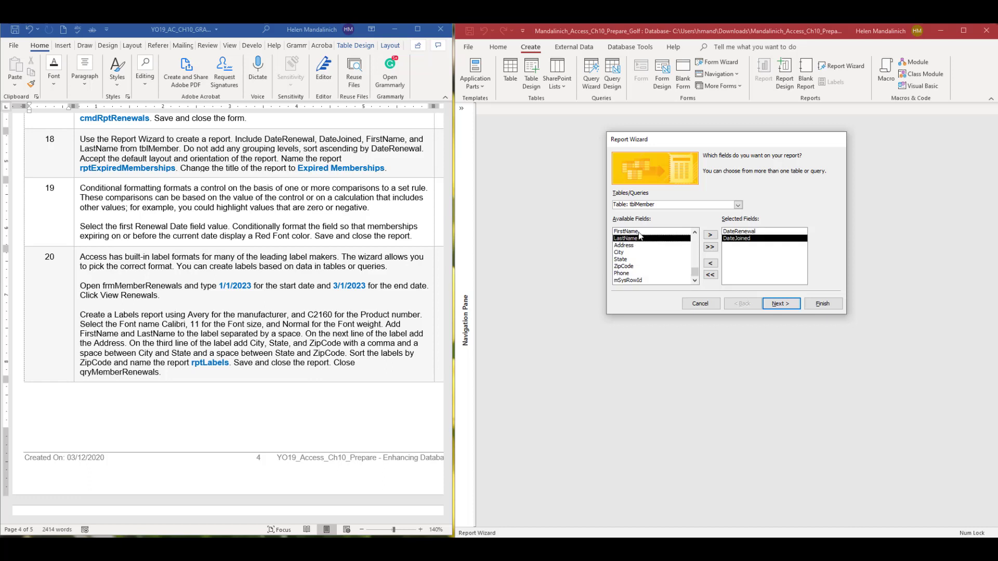
double_click(638, 232)
double_click(640, 239)
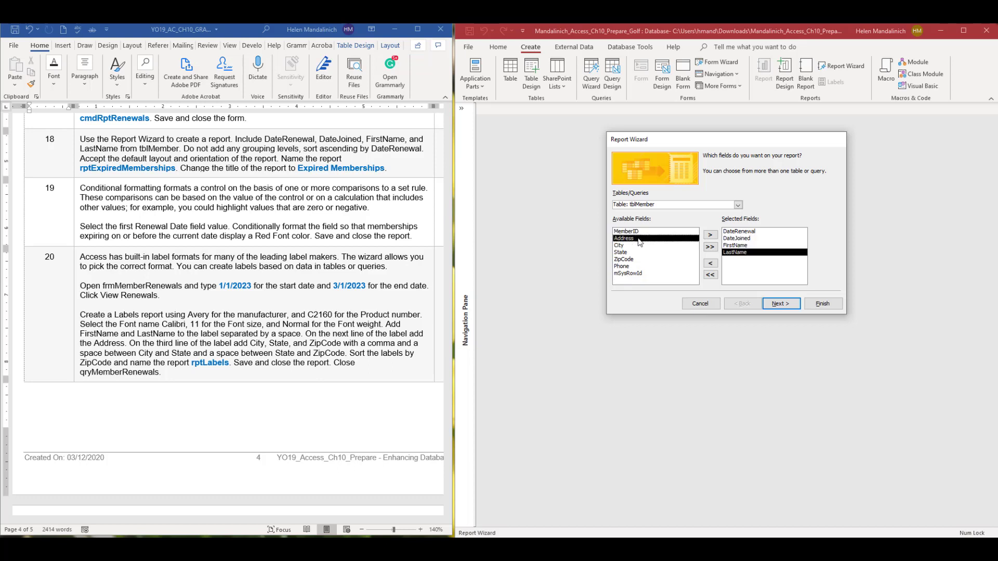
Add no grouping levels, sort the report ascending by DateRenewal, and accept the default tabular layout and portrait orientation
left_click(784, 307)
left_click(783, 306)
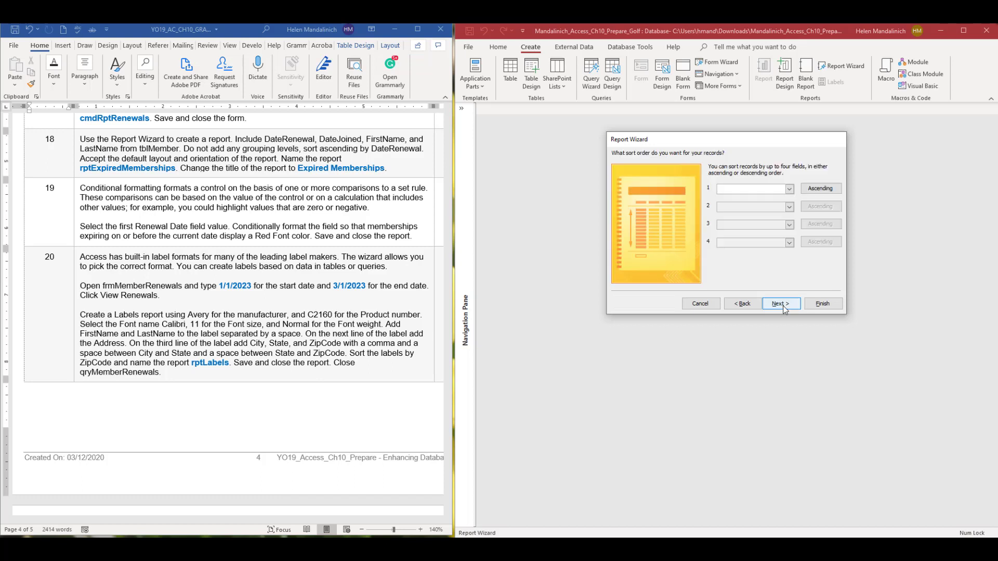
left_click(790, 188)
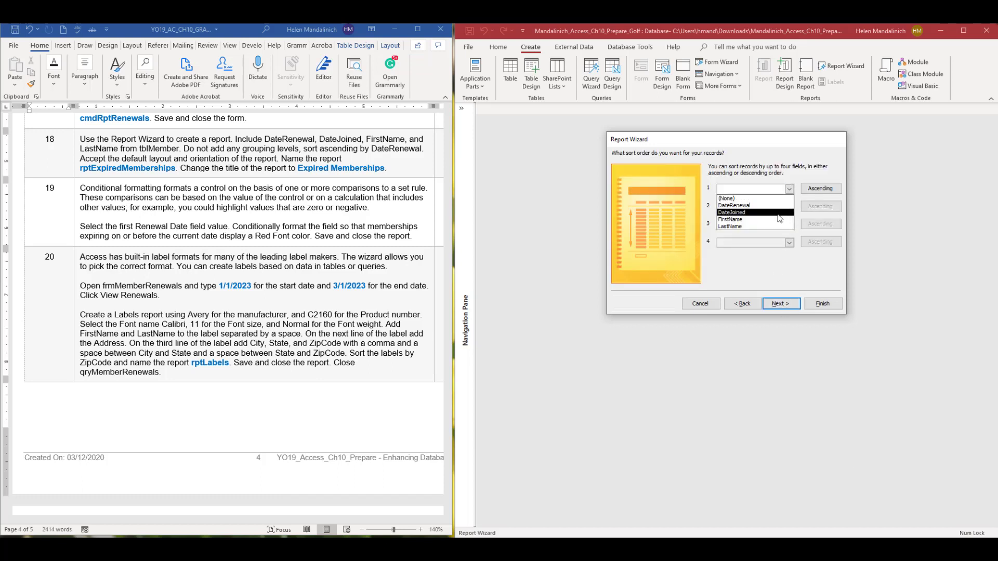
left_click(776, 206)
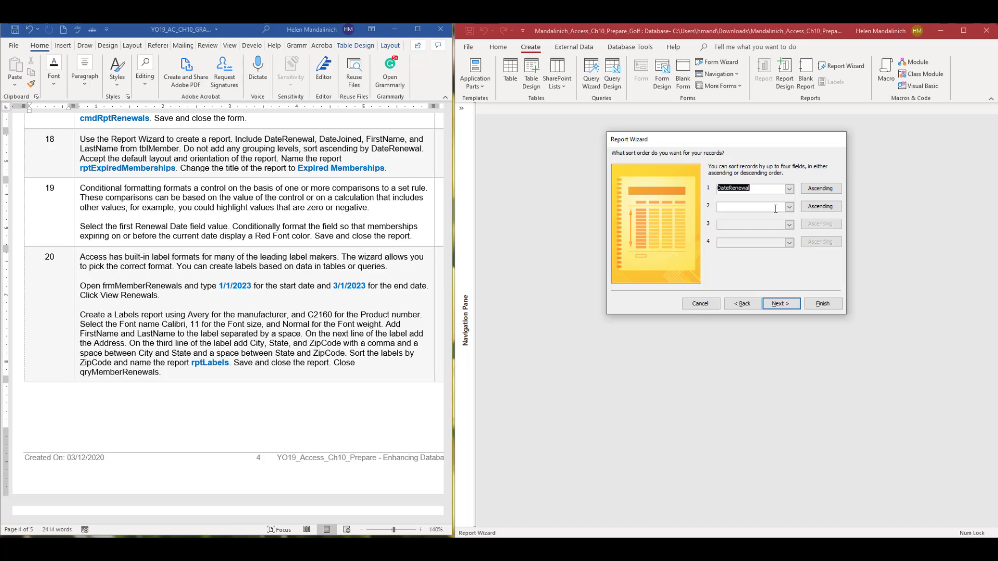
left_click(768, 304)
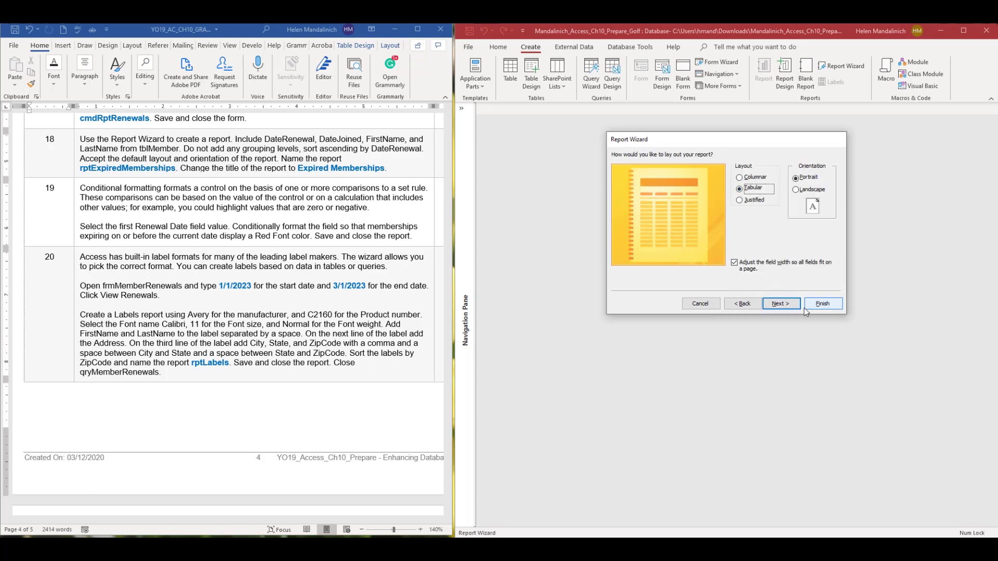
left_click(788, 305)
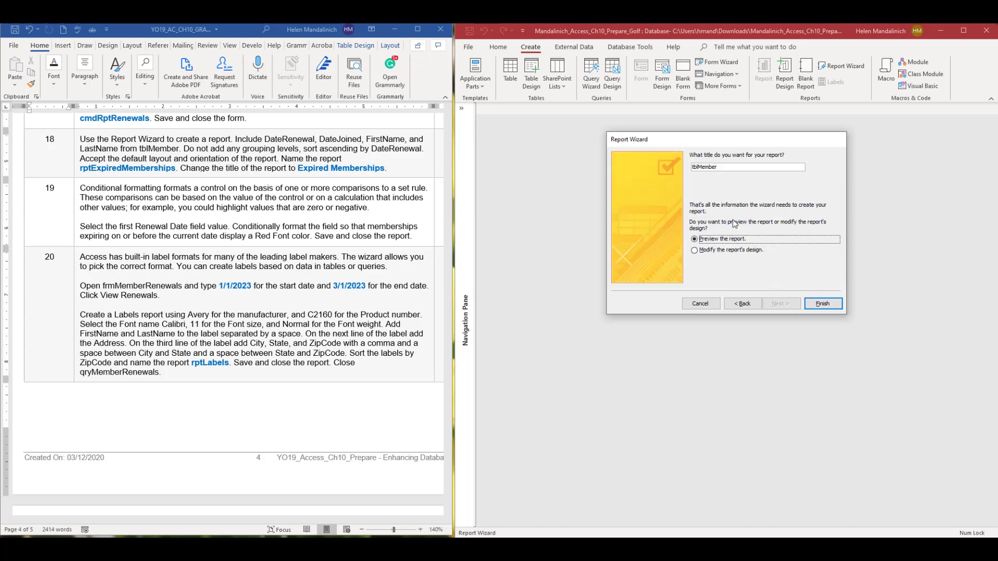
Name the new report rptExpiredMemberships and finish the Report Wizard with the preview option
double_click(730, 168)
type("rp")
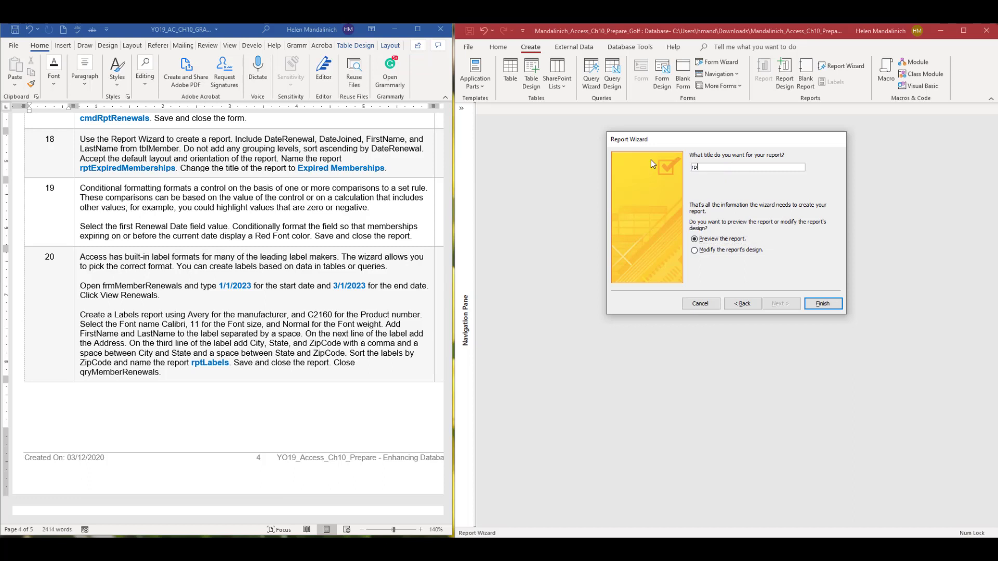
type("tExpiredMemberships")
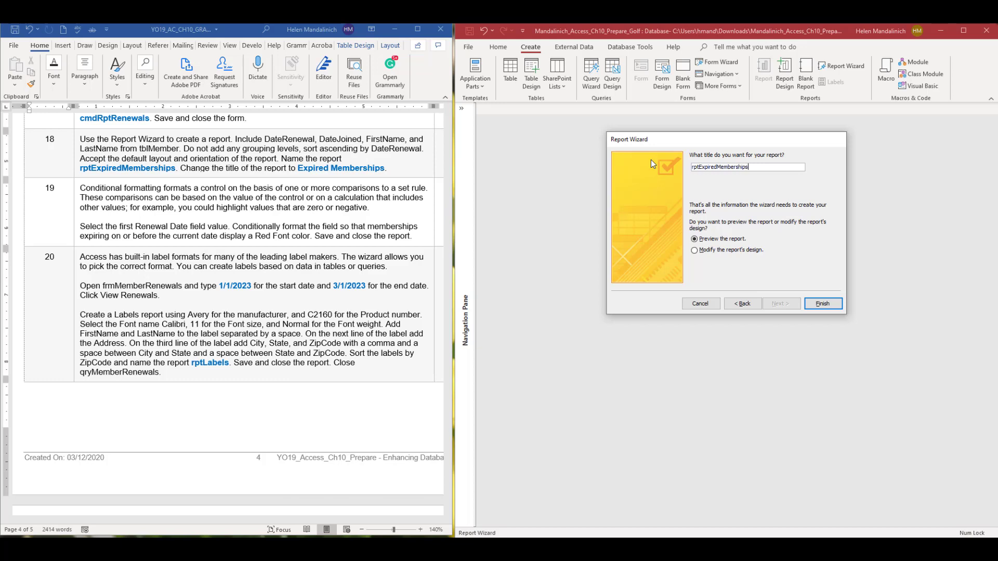
left_click(820, 306)
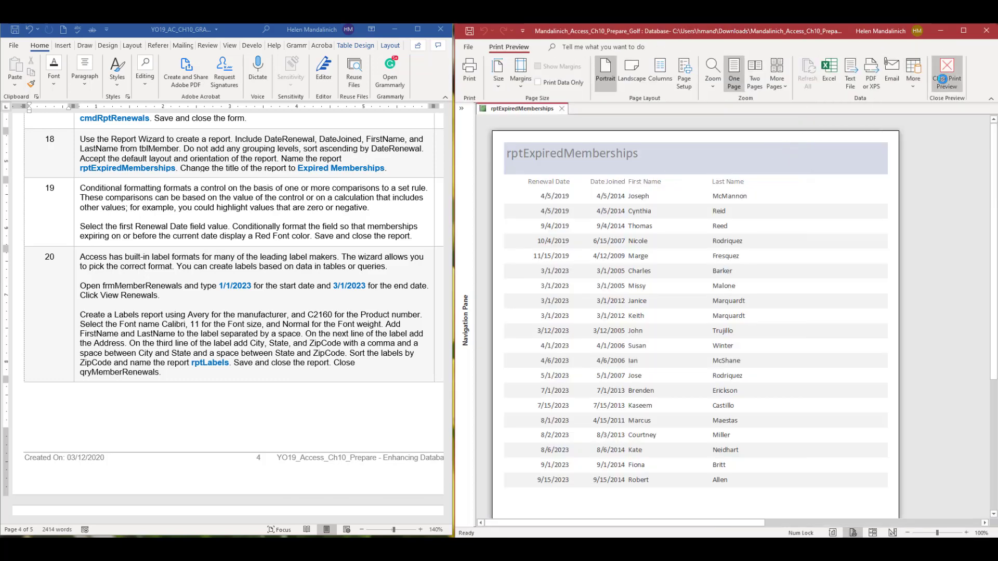
Leave the print preview, change the report header title to Expired Memberships, and save the report
left_click(942, 79)
left_click(617, 145)
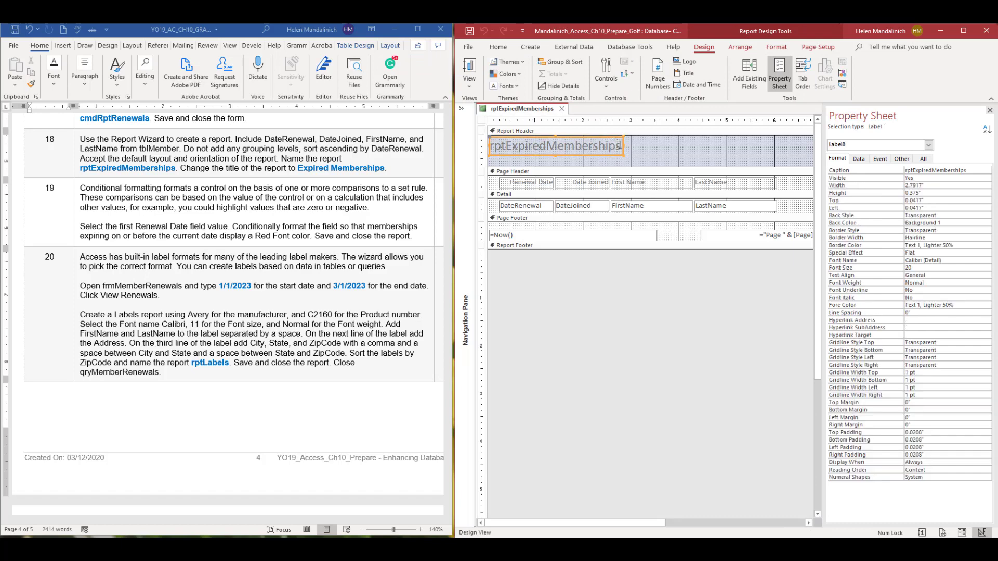
left_click_drag(619, 146, 494, 132)
type("Exp")
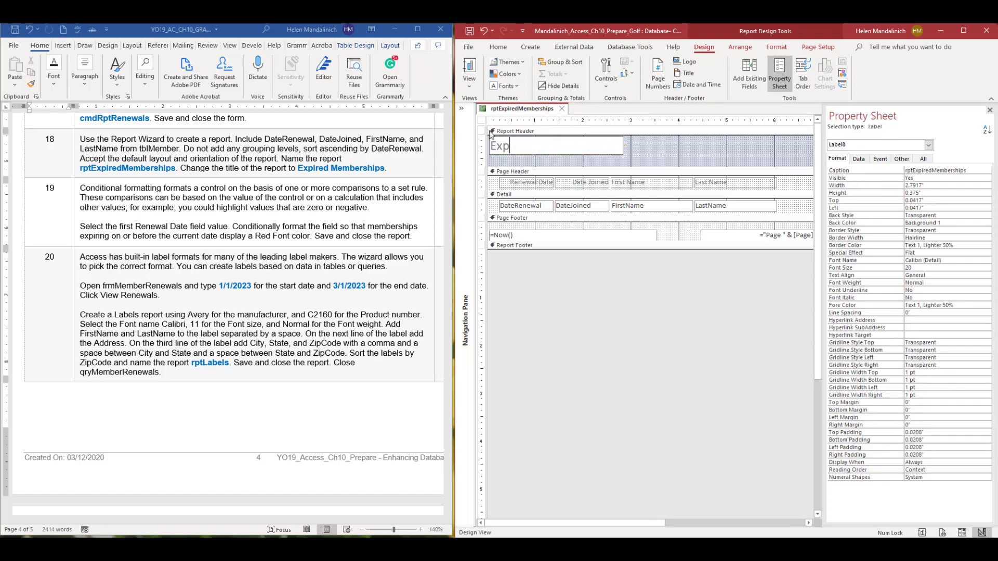
type("ired Memberships")
left_click(470, 31)
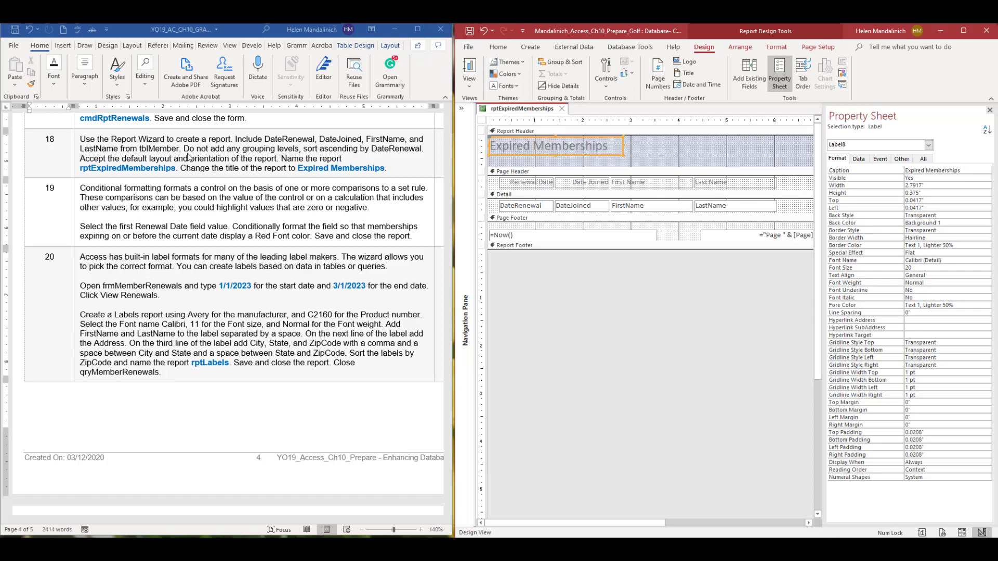
Highlight step number 18 in yellow in the Word instructions document
double_click(50, 139)
left_click(74, 120)
key("Left")
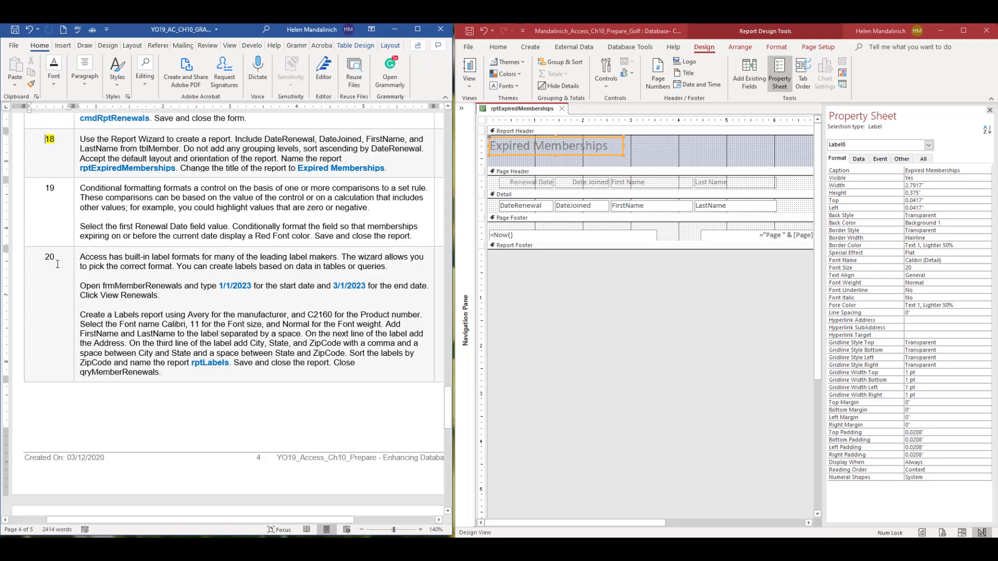
In Access, close the Property Sheet, select the DateRenewal field in the Detail section, and show the report in Layout View
scroll(143, 390, "down", 2)
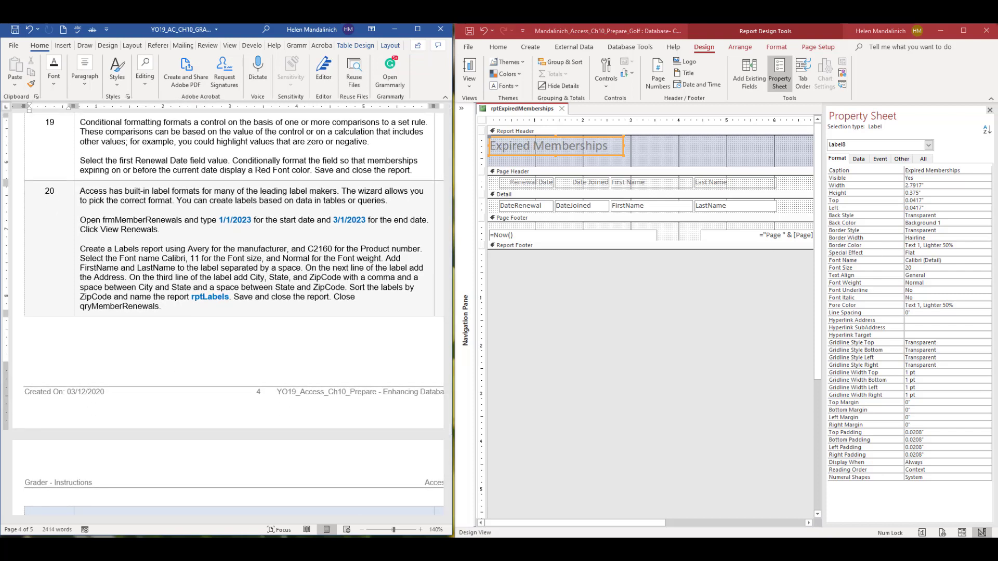
scroll(223, 314, "up", 1)
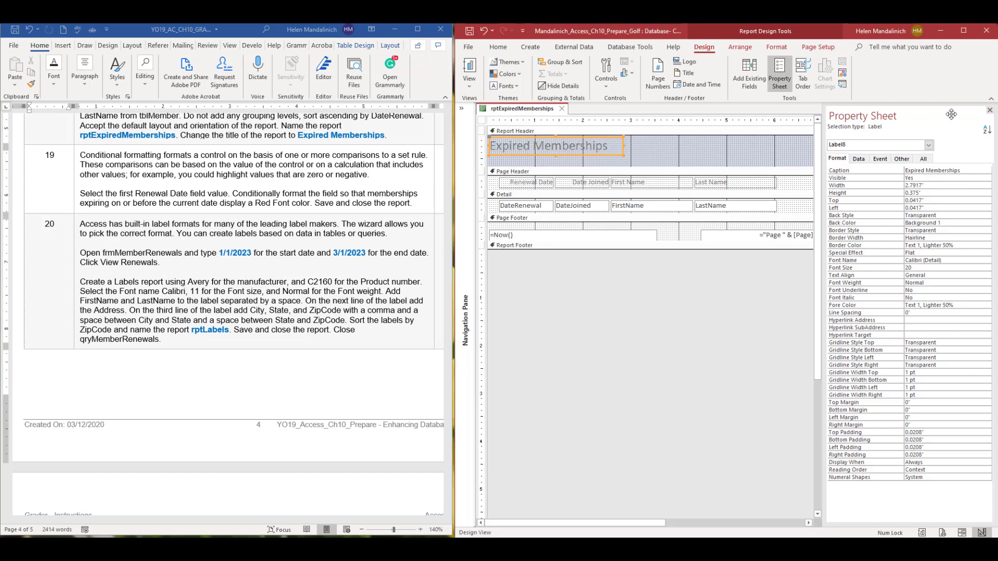
left_click(990, 111)
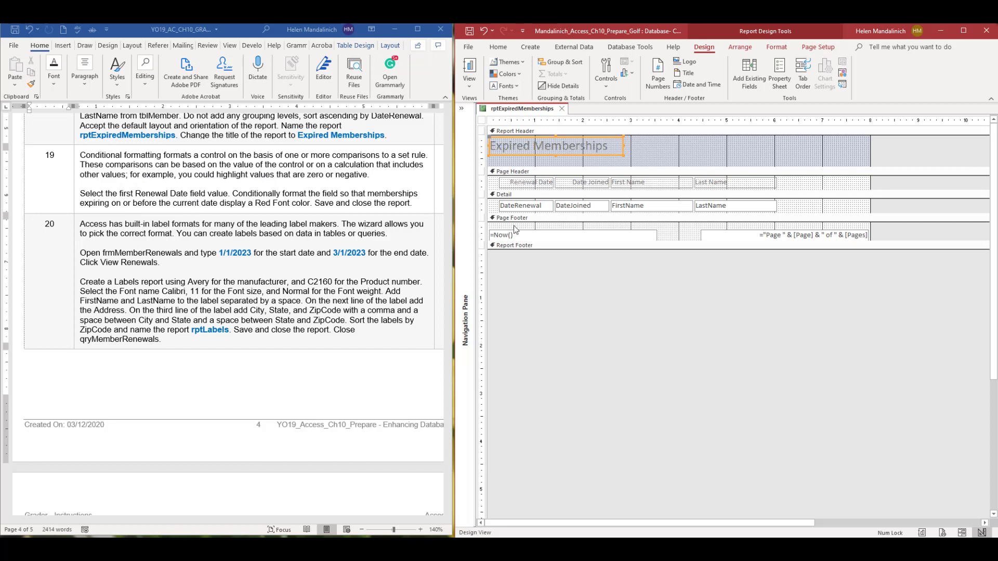
left_click(537, 208)
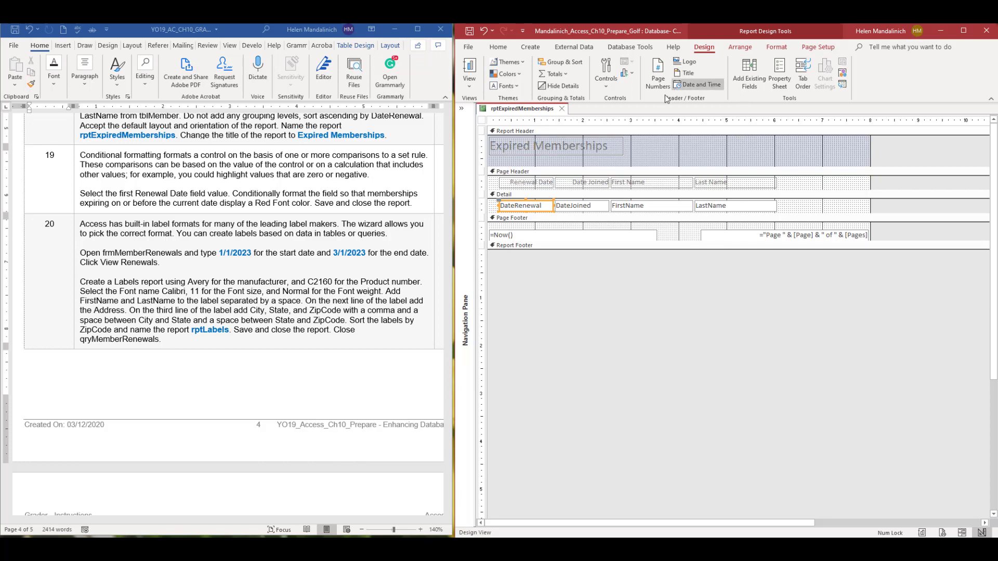
left_click(470, 80)
left_click(492, 155)
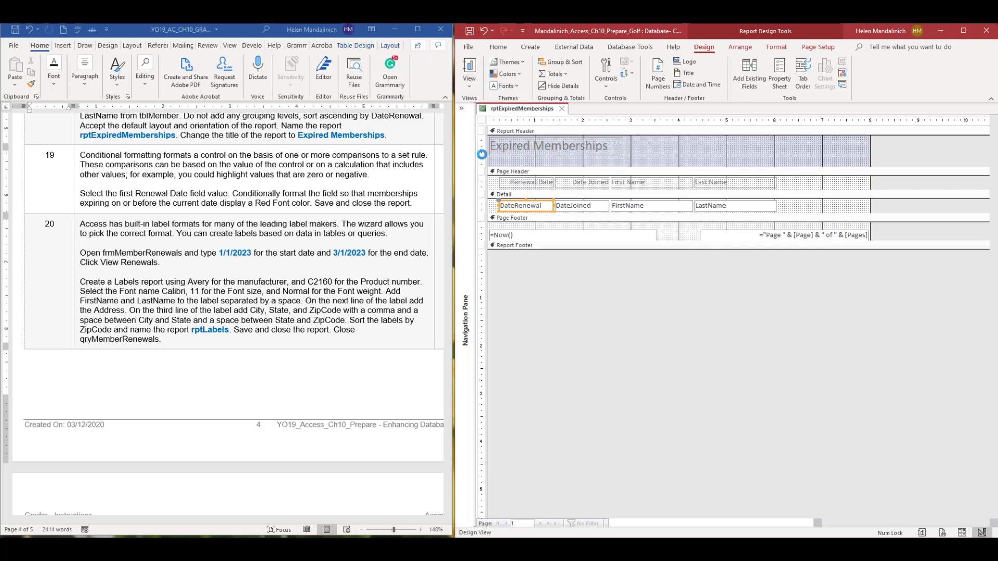
Create a conditional formatting rule on DateRenewal for field values less than or equal to Date()
left_click(777, 47)
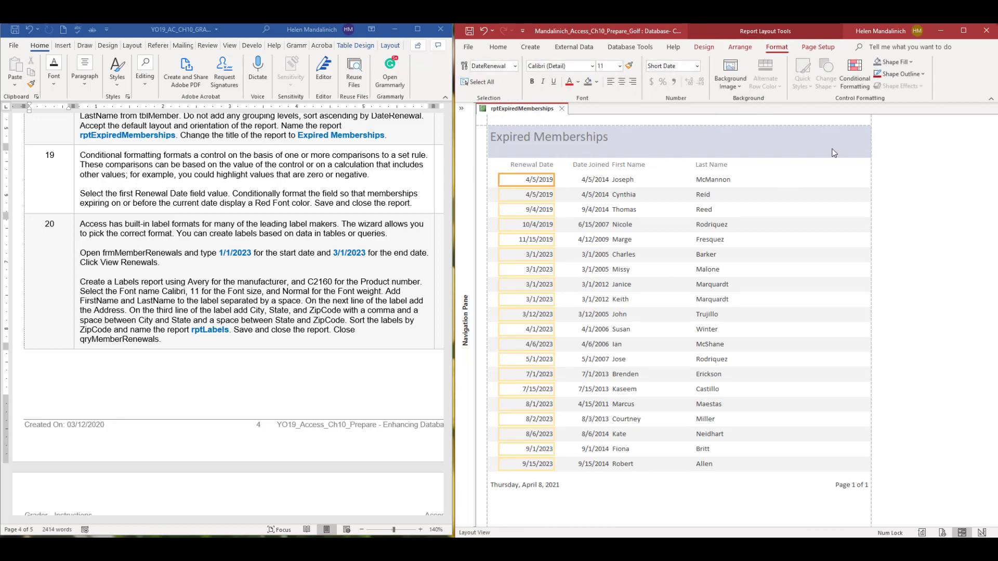
left_click(854, 73)
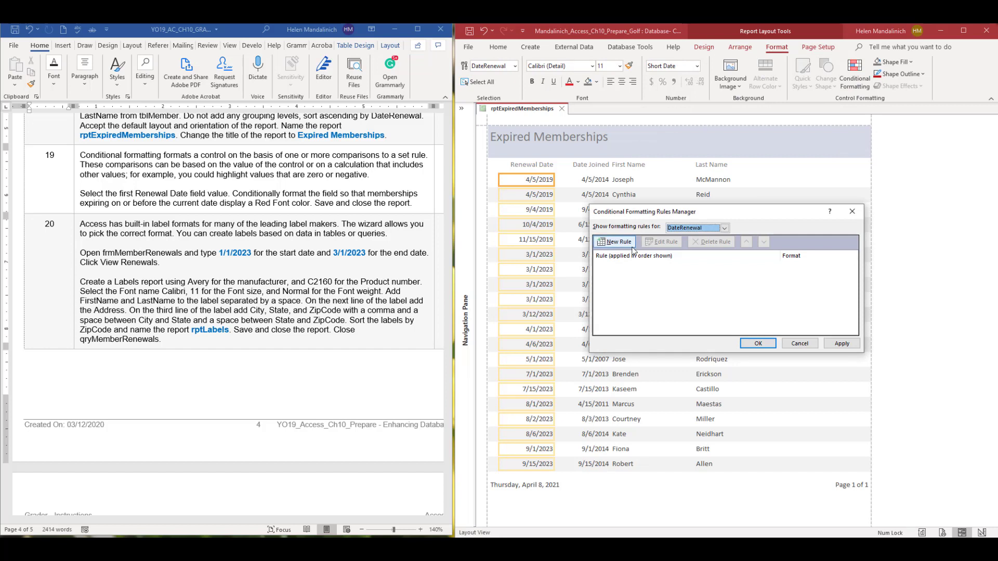
left_click(620, 242)
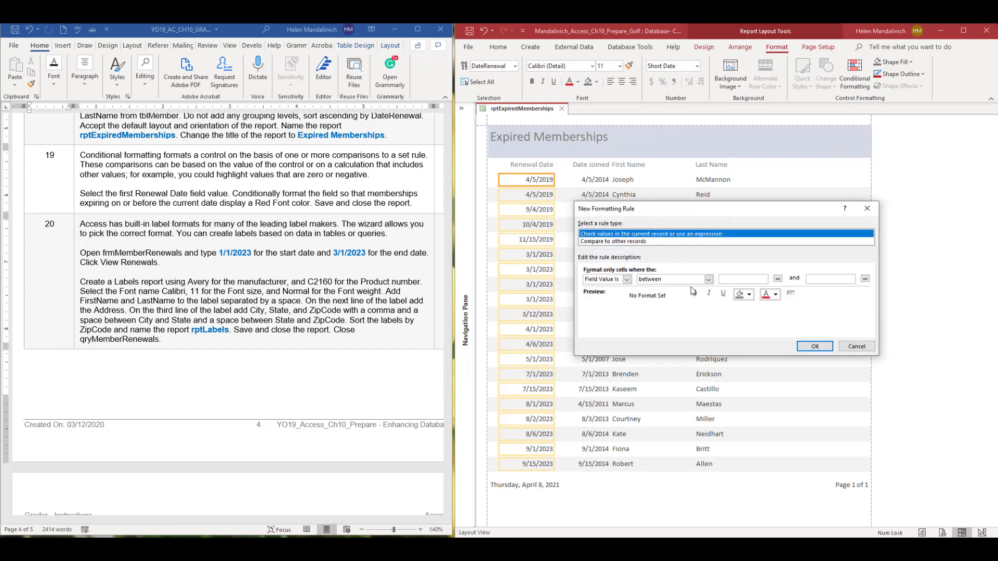
left_click(708, 281)
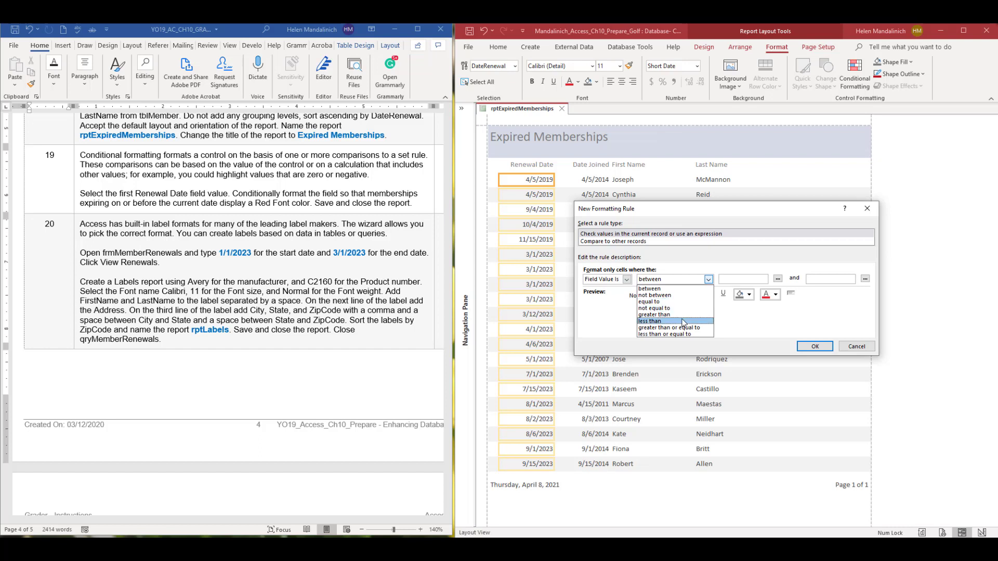
left_click(676, 334)
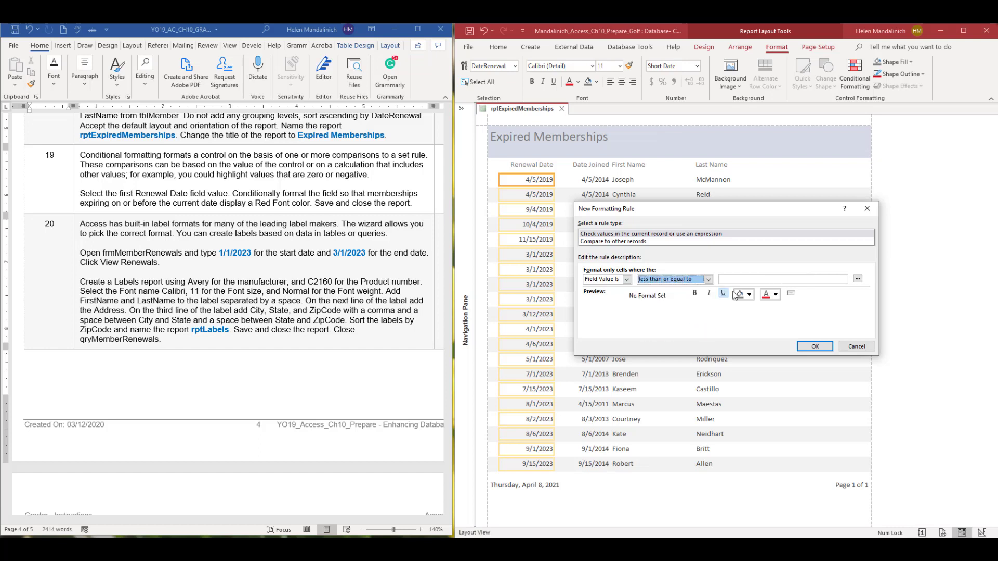
left_click(745, 281)
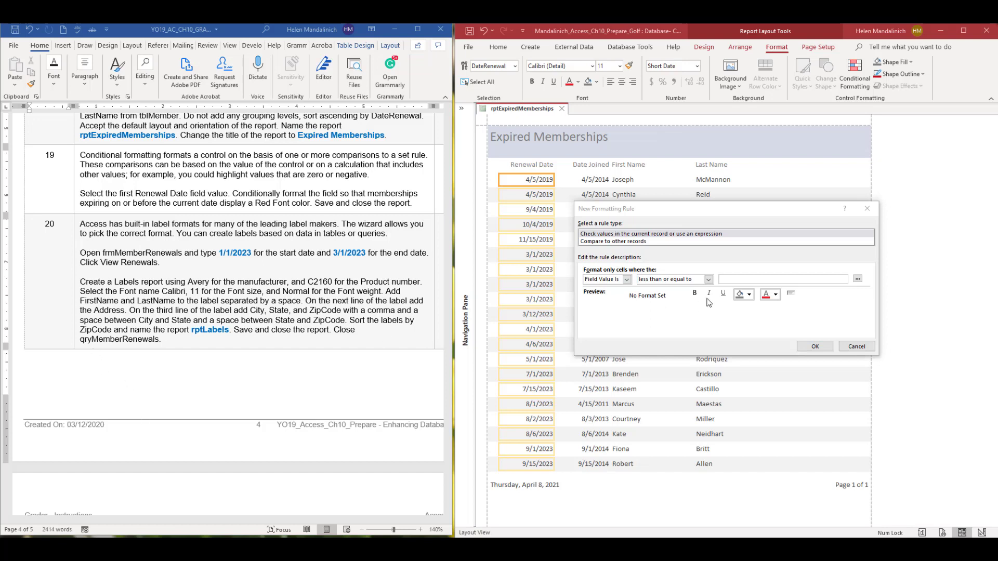
left_click(776, 310)
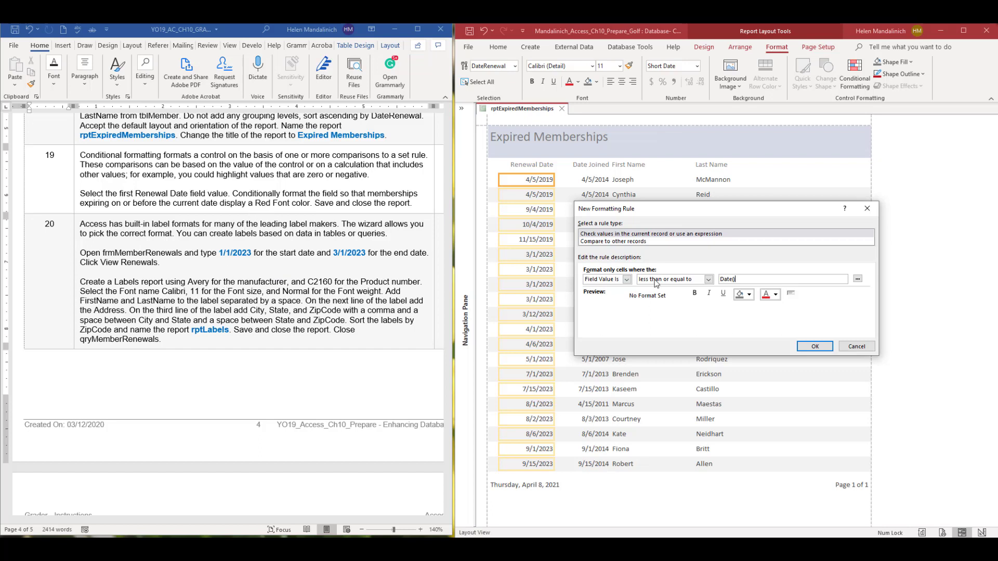
Set the rule's font color to red and apply the conditional formatting to the renewal dates
left_click(778, 298)
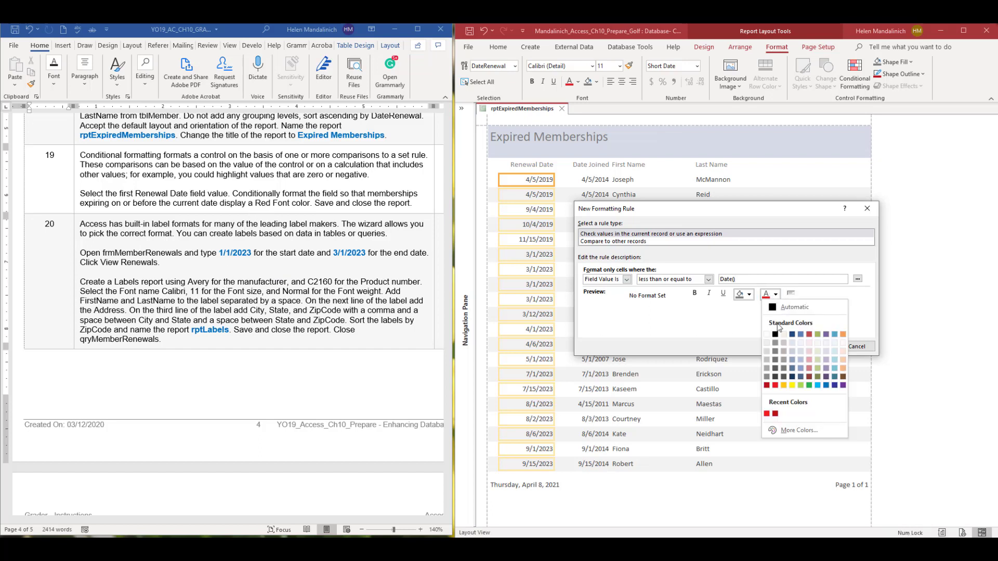
left_click(776, 388)
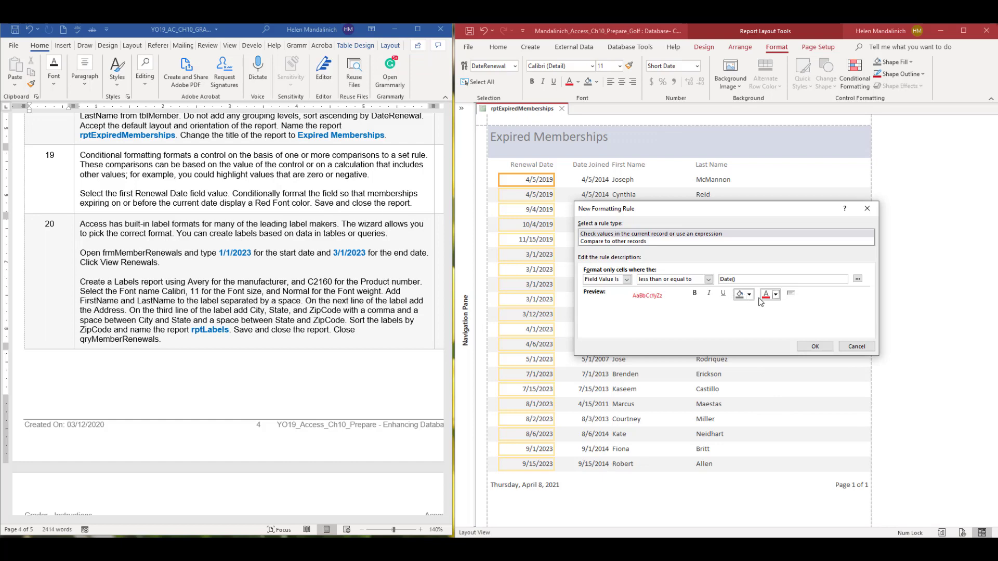
left_click(815, 347)
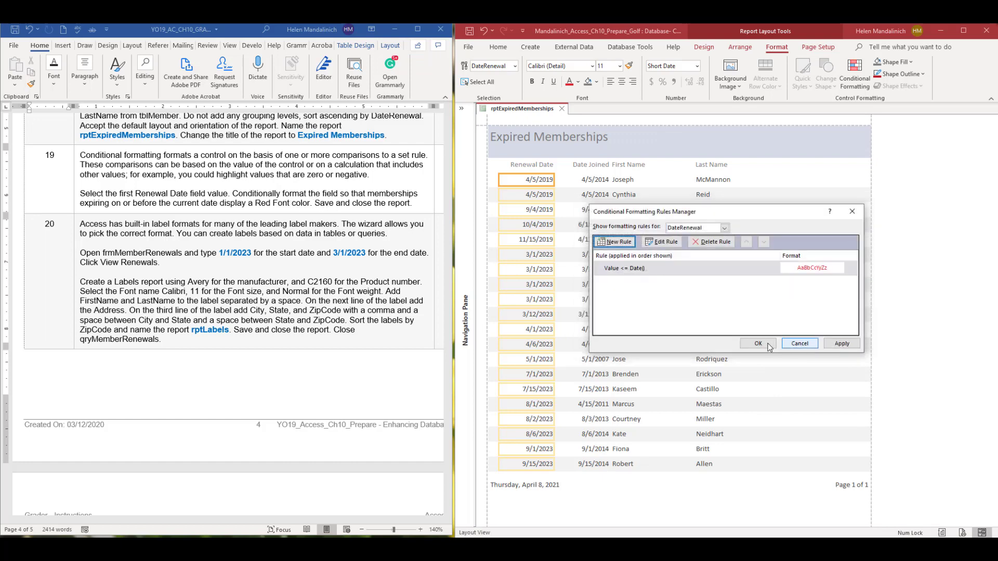
left_click(759, 343)
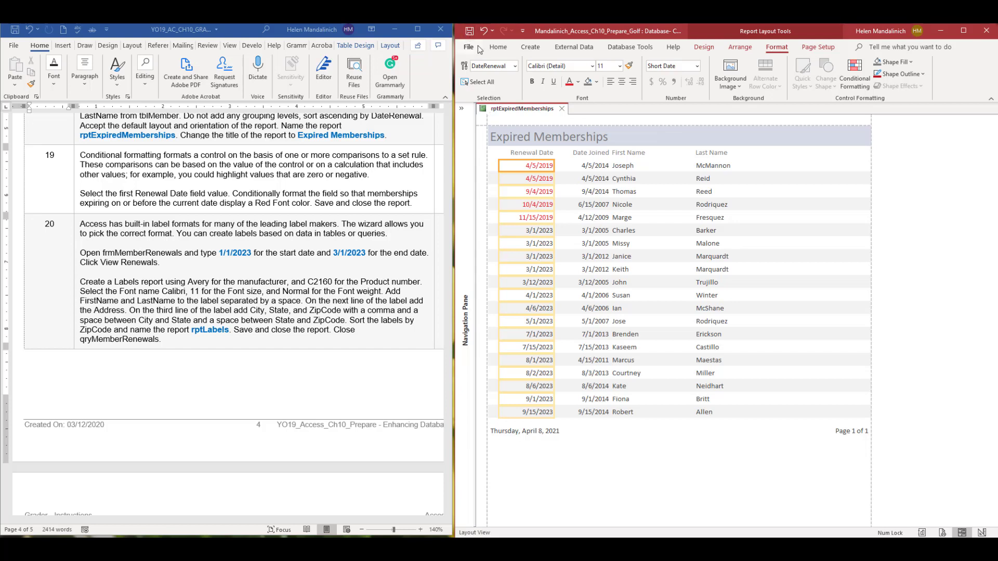
Save and close the rptExpiredMemberships report
left_click(466, 32)
left_click(585, 110)
left_click(562, 108)
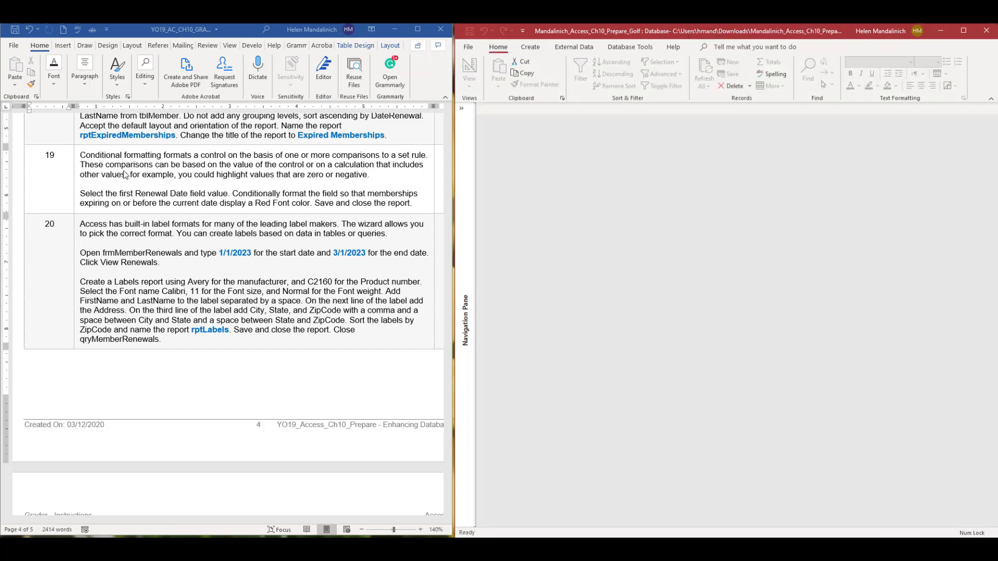
Highlight step number 19 in yellow in the Word instructions document
double_click(47, 154)
left_click(79, 136)
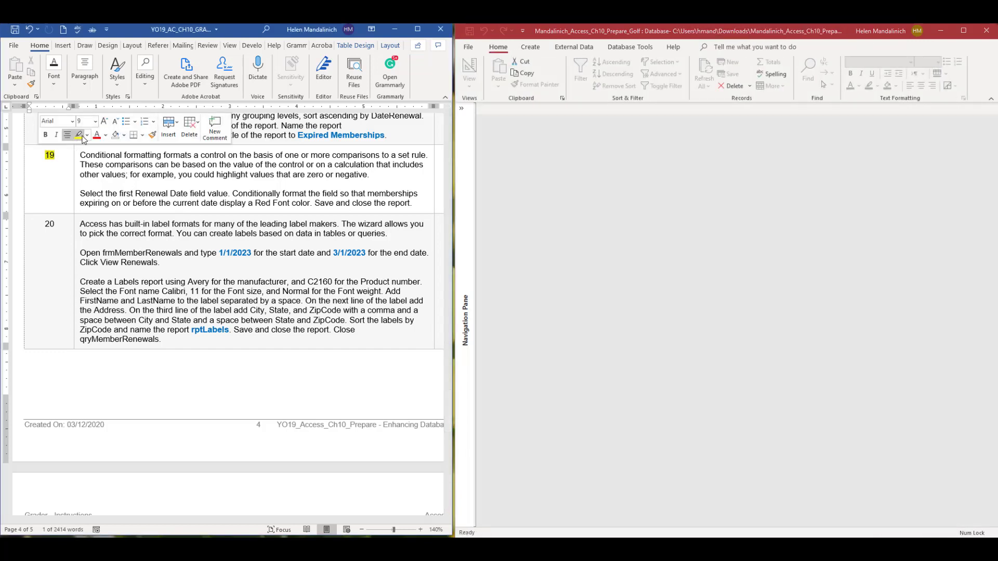
left_click(136, 320)
Open frmMemberRenewals in Form View in Access and collapse the Navigation Pane
scroll(167, 327, "down", 2)
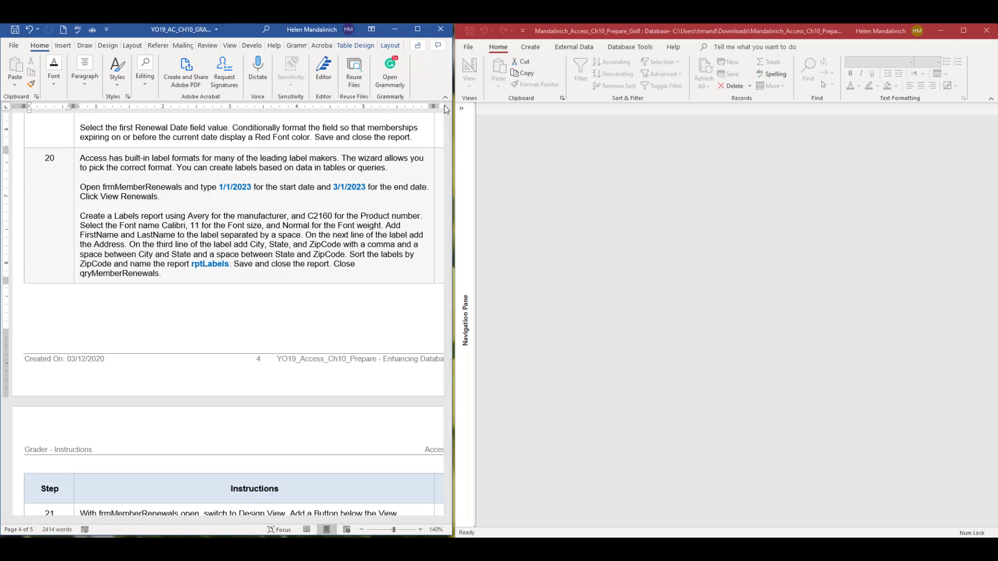
left_click(461, 109)
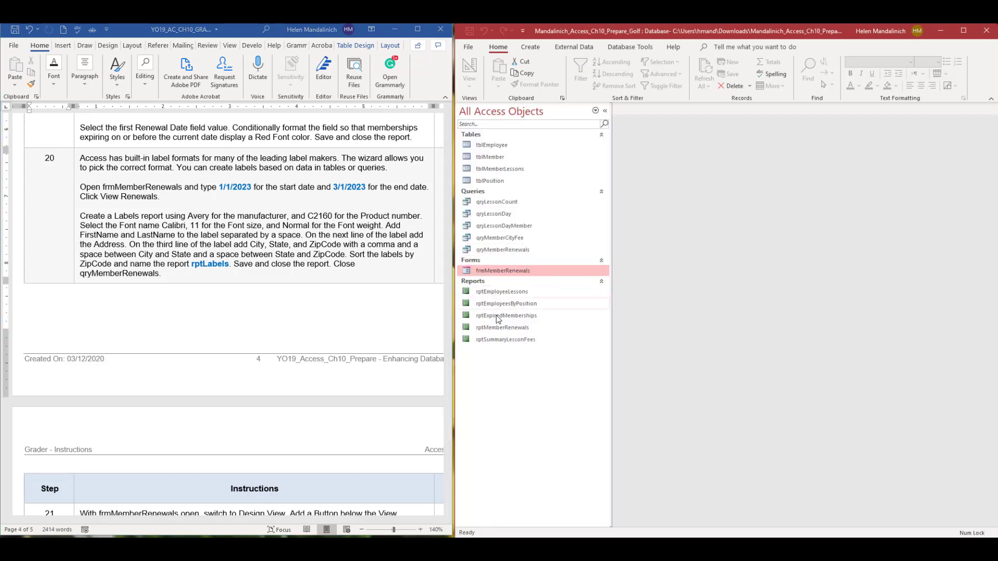
right_click(501, 271)
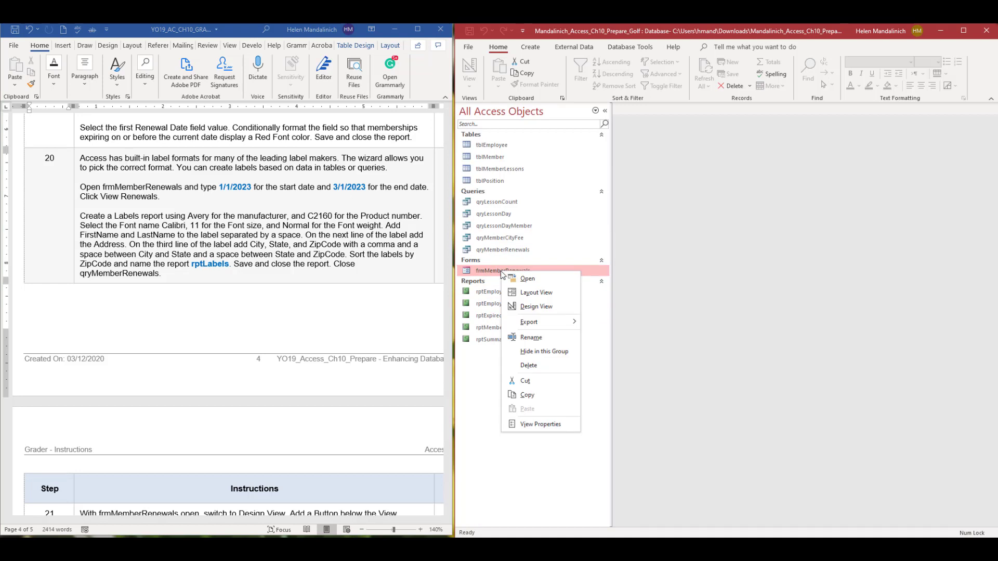
left_click(528, 279)
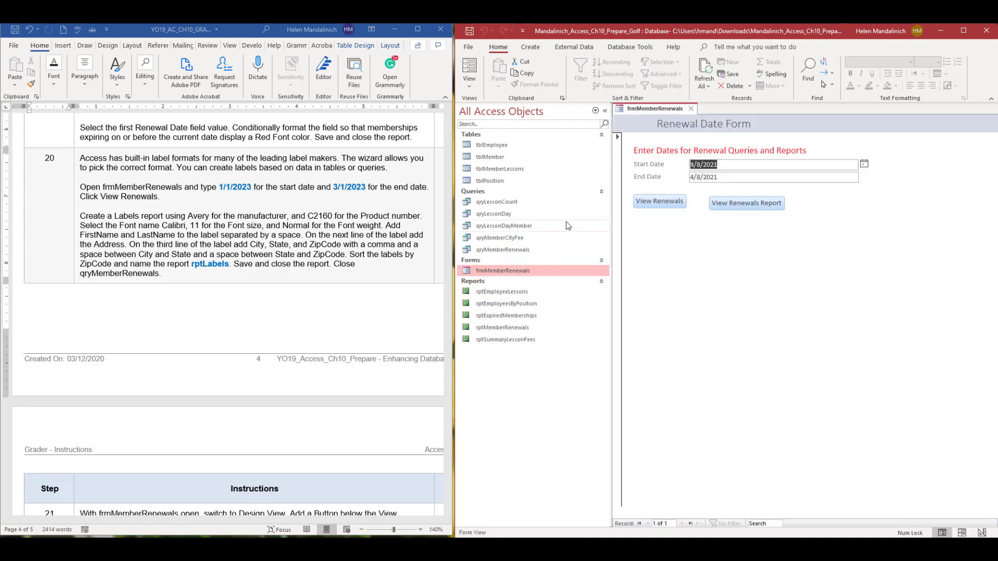
left_click(606, 111)
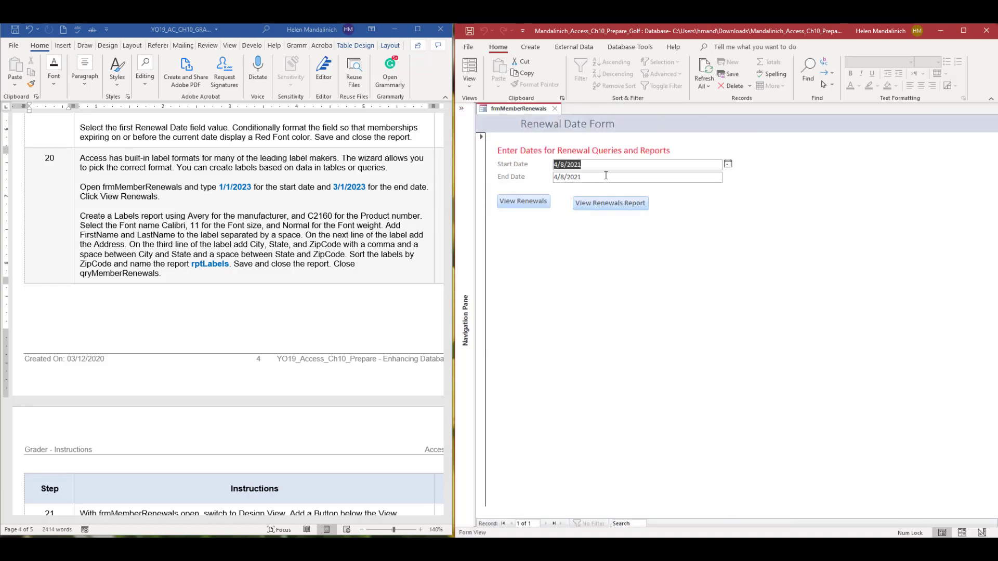
Enter 1/1/2023 as the start date and 3/1/2023 as the end date, and run View Renewals
type("1/")
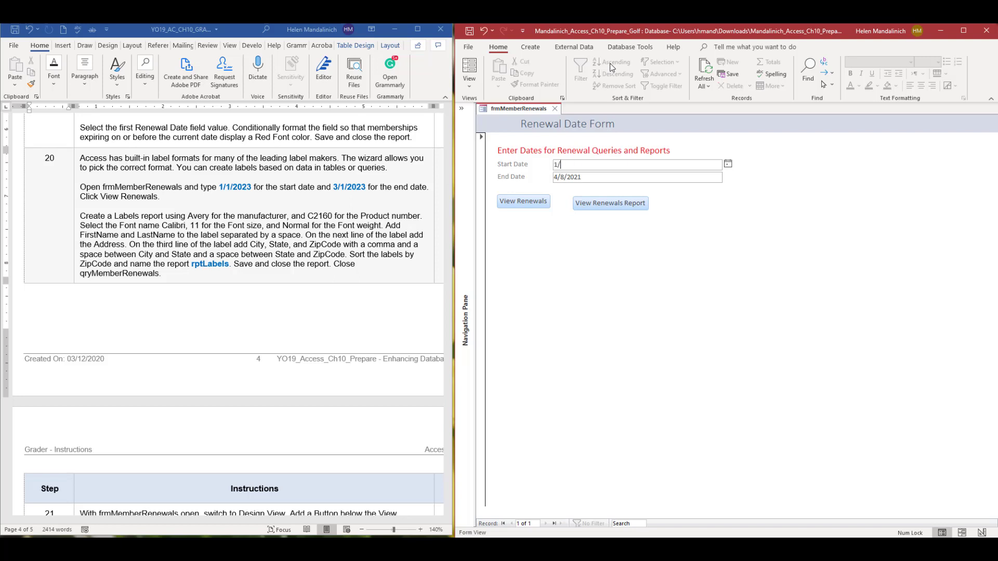
type("1/2023")
left_click_drag(581, 179, 543, 182)
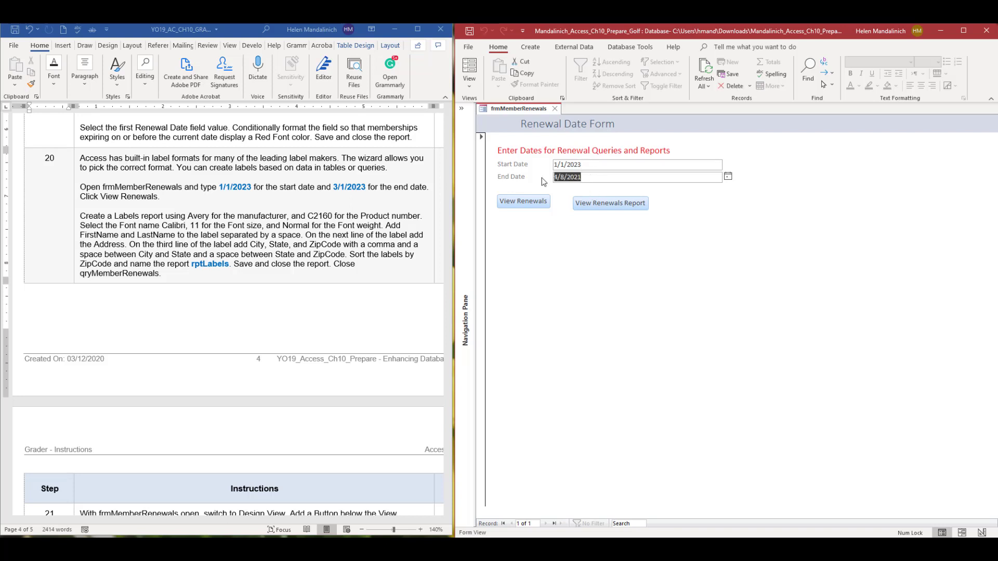
type("3/1/2023")
left_click(534, 206)
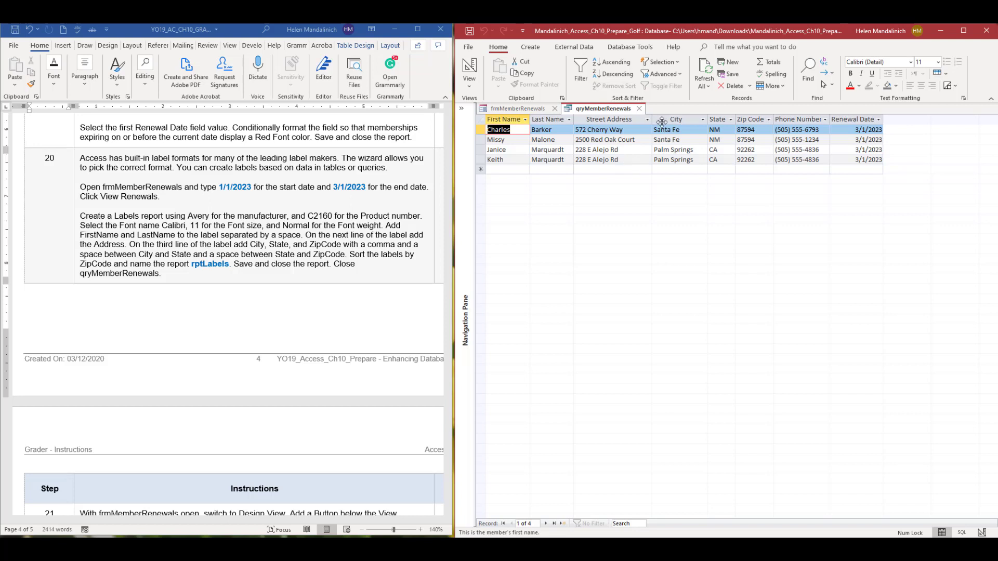
Close the qryMemberRenewals results and view the renewals report from frmMemberRenewals
left_click(639, 109)
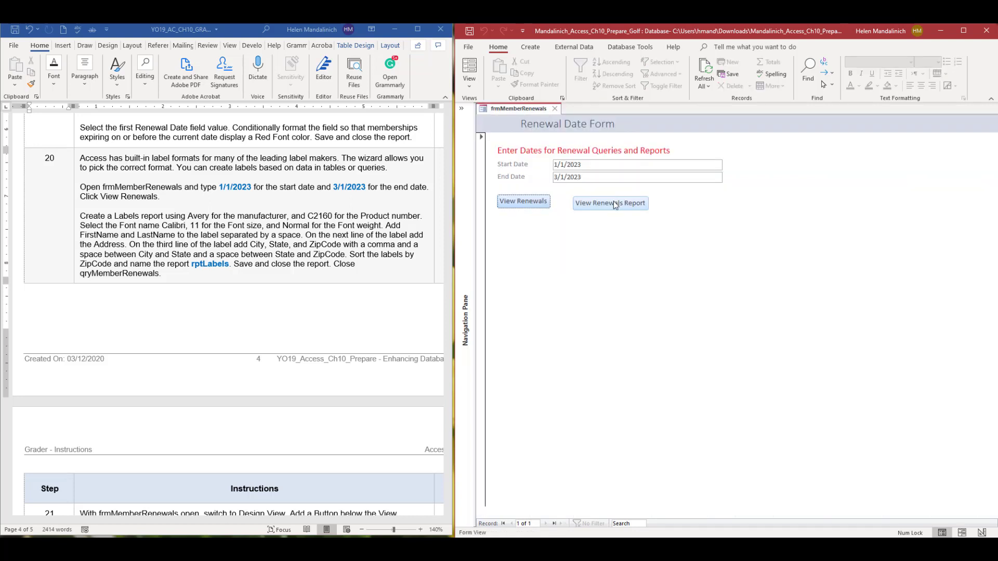
left_click(615, 203)
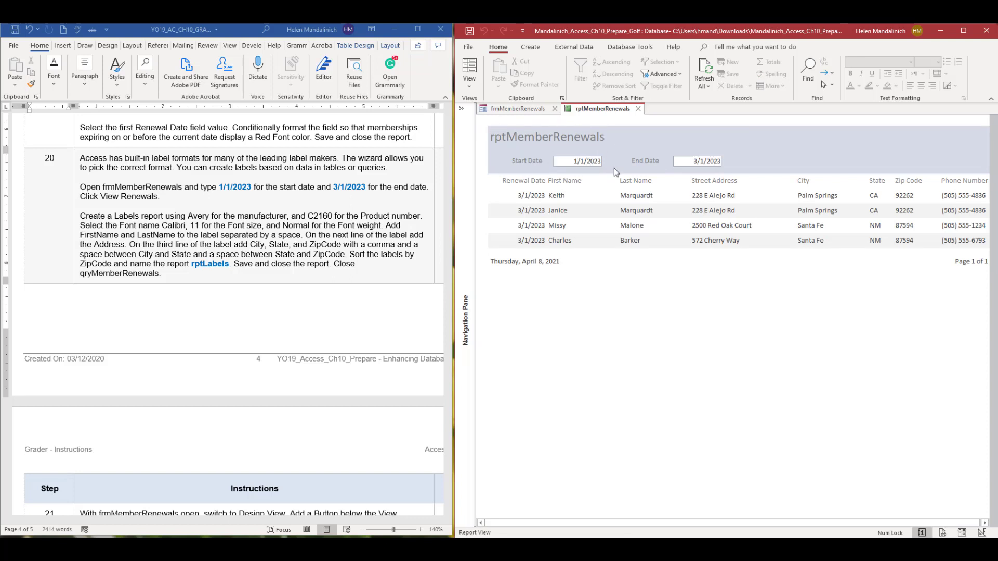
Close the rptMemberRenewals report
left_click(639, 109)
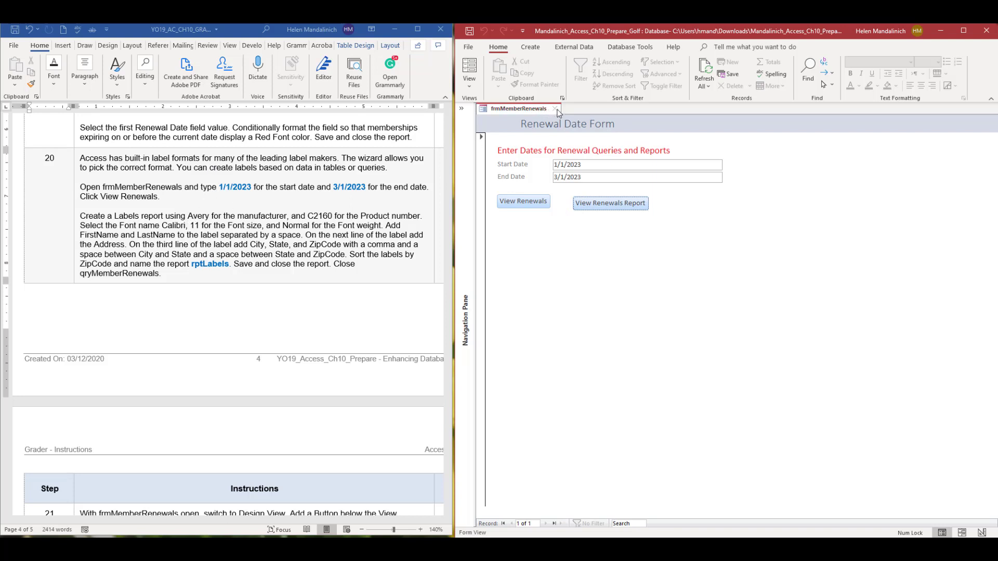
Try to create a labels report from frmMemberRenewals while it is open in Design View
left_click(469, 80)
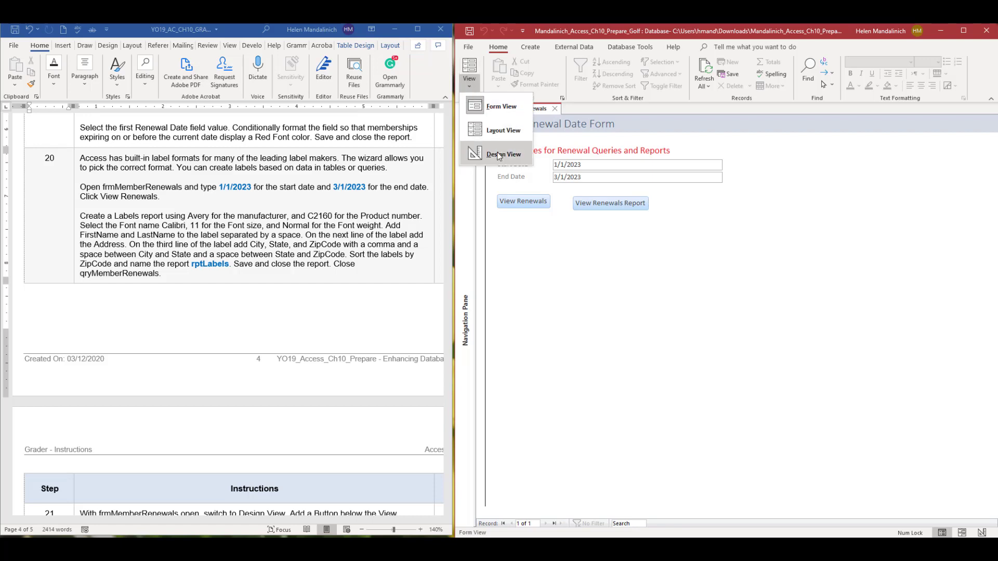
left_click(498, 155)
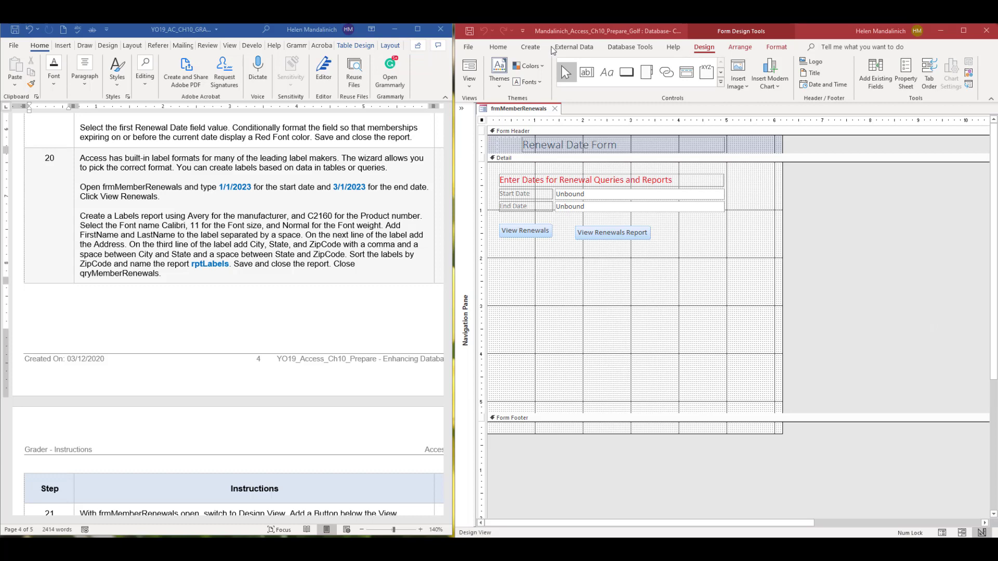
left_click(521, 47)
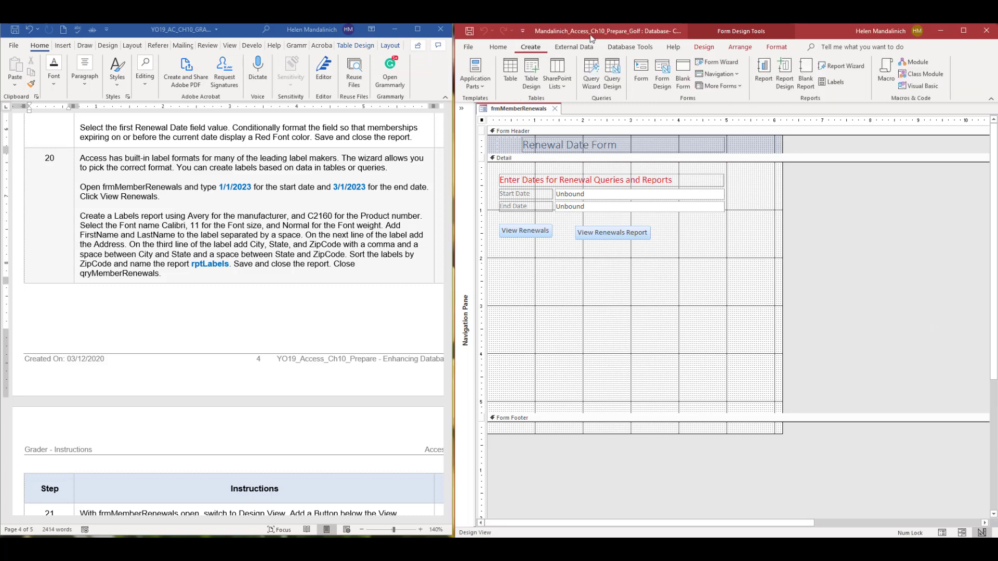
left_click(832, 84)
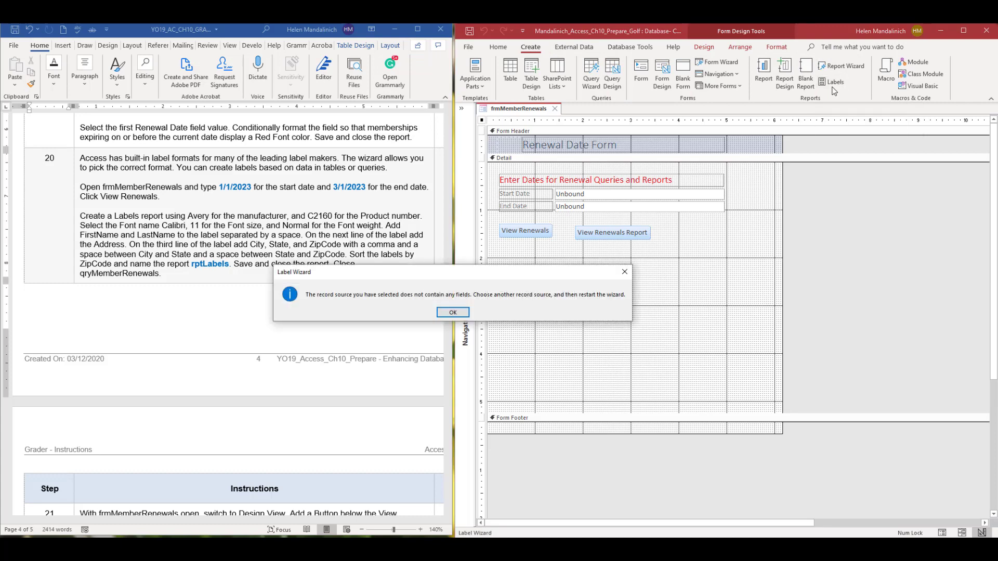
left_click(453, 313)
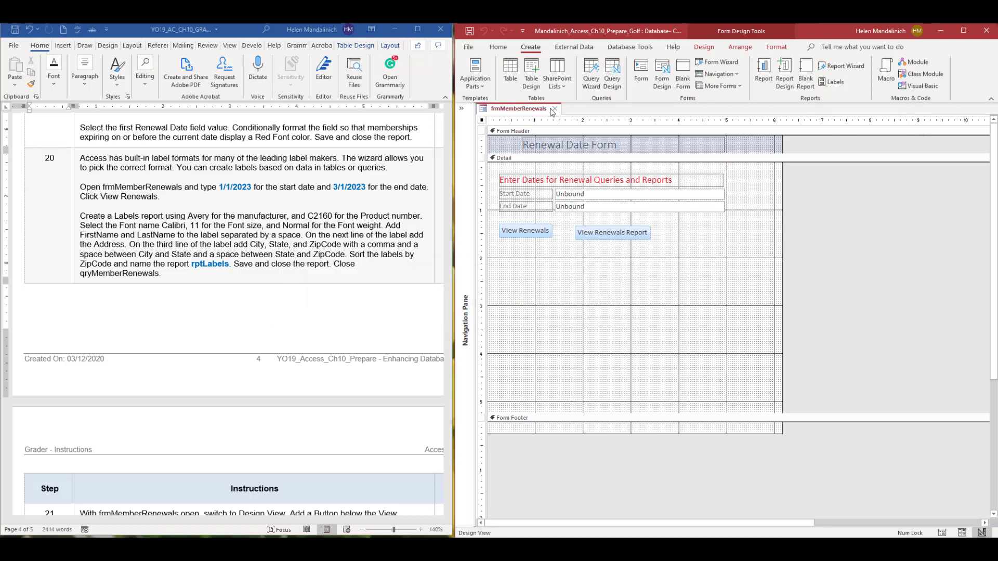
Return frmMemberRenewals to Form View and try again to start the Label Wizard from it
left_click(463, 108)
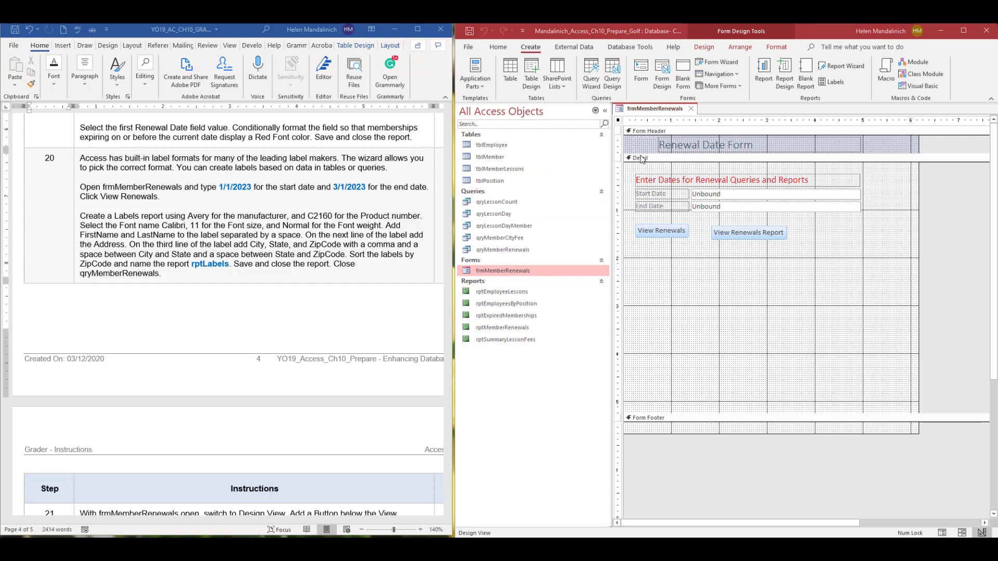
left_click(750, 278)
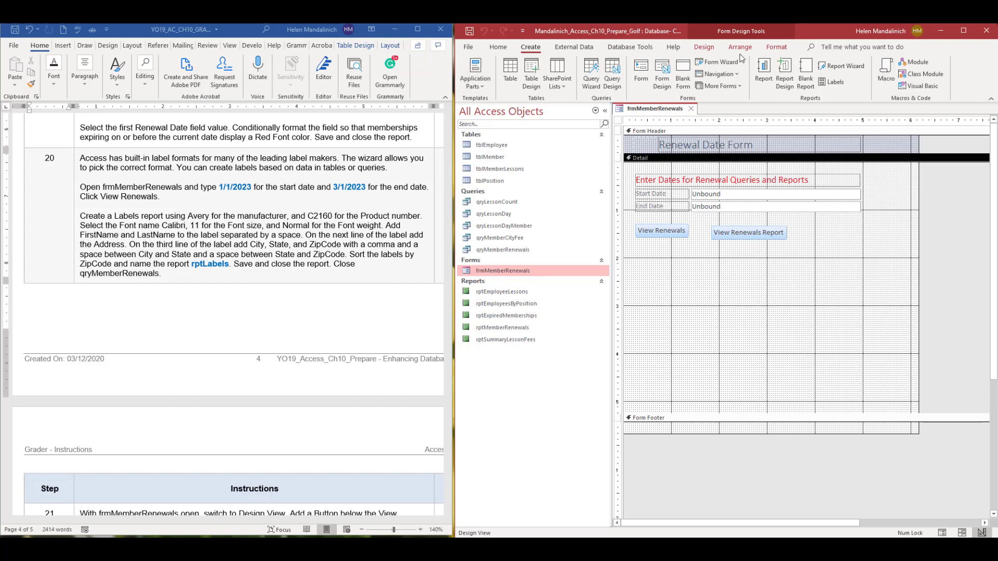
left_click(704, 46)
left_click(469, 70)
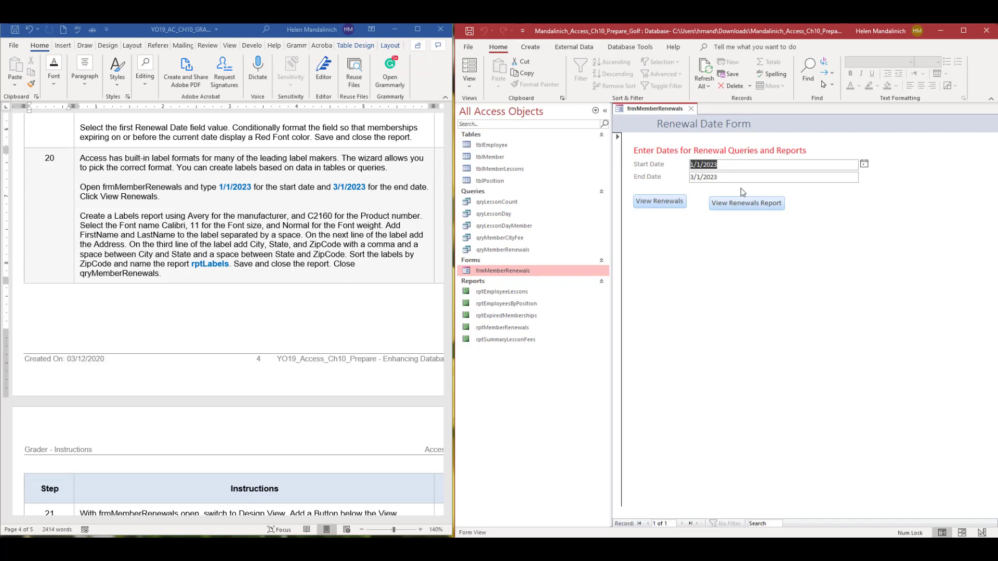
left_click(530, 48)
left_click(832, 82)
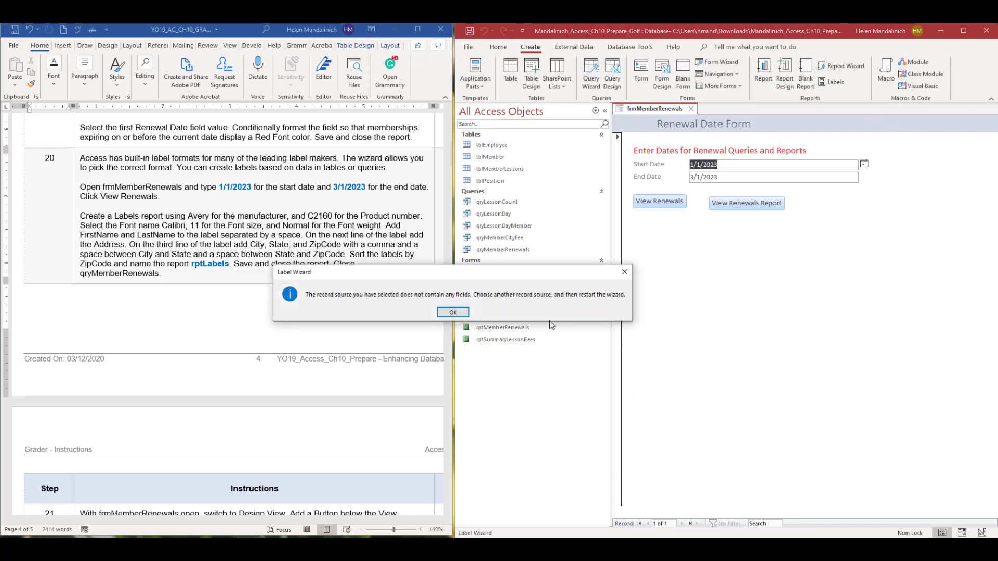
left_click(443, 314)
Run View Renewals, collapse the Navigation Pane, and start a labels report on qryMemberRenewals using Avery product C2160
left_click(660, 202)
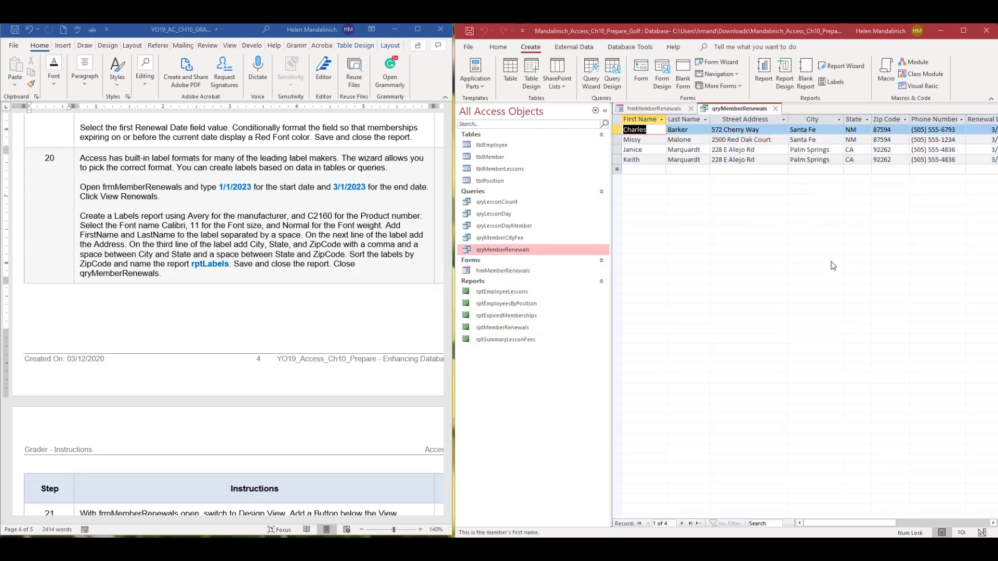
left_click(733, 113)
left_click(605, 110)
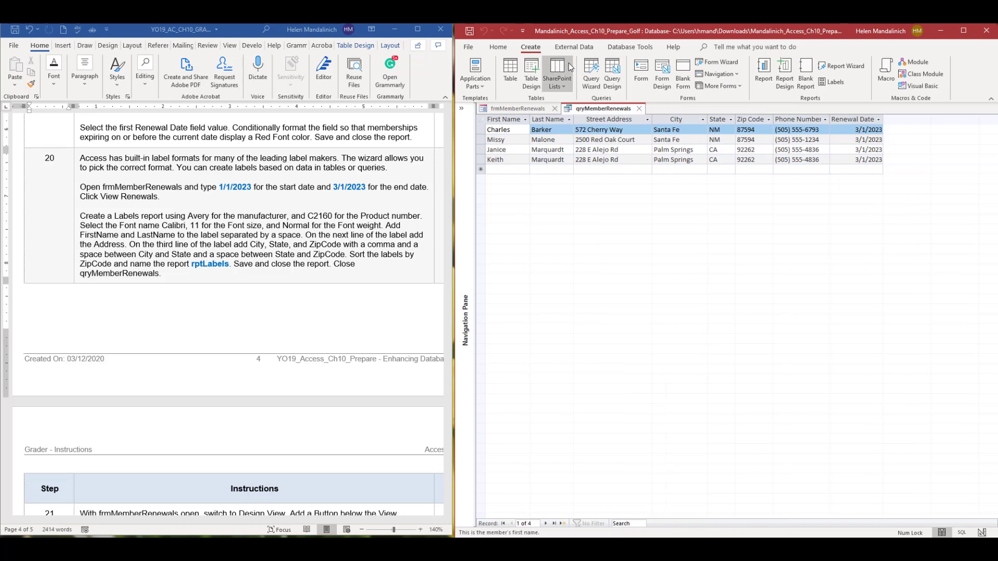
left_click(832, 82)
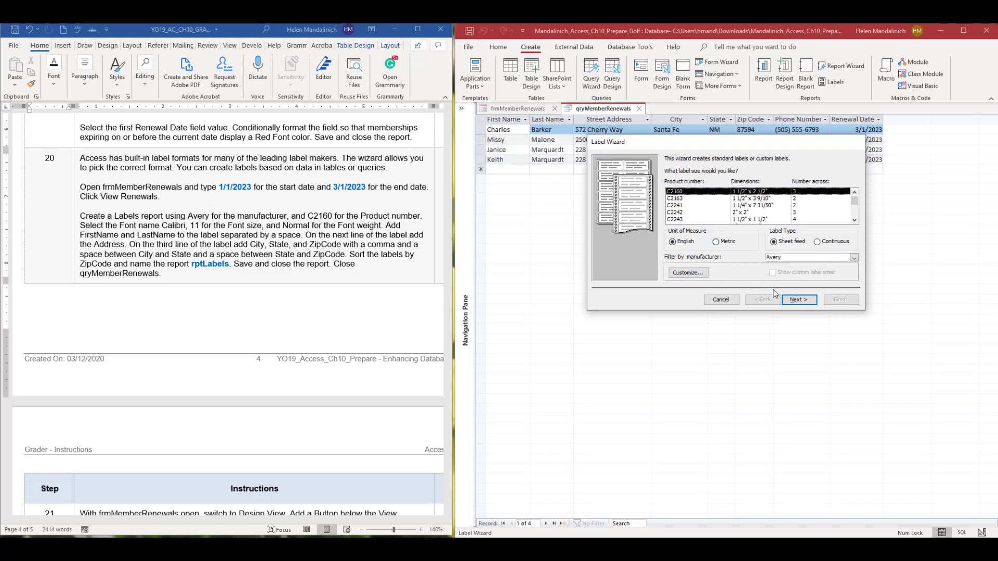
left_click(799, 300)
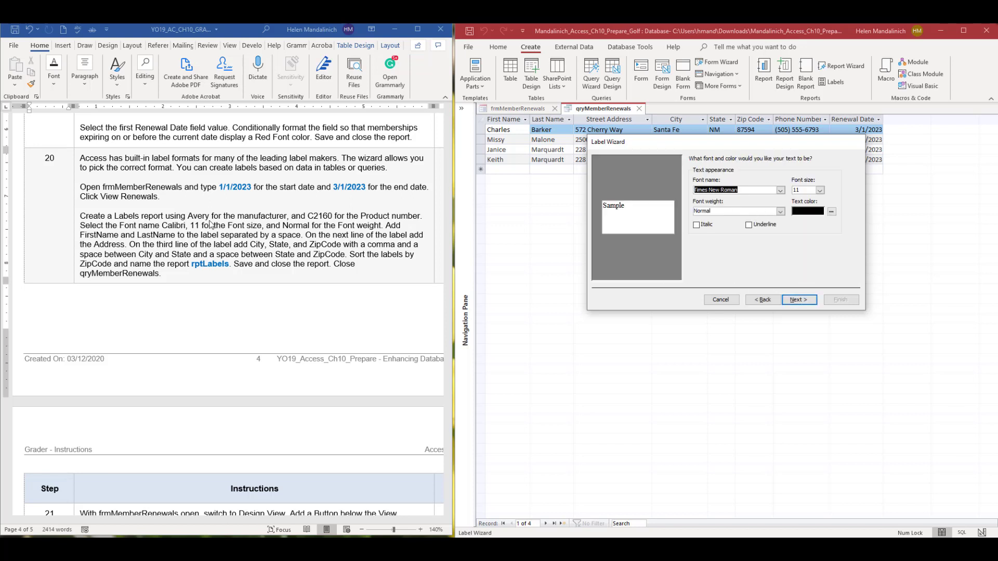
Set the label font to Calibri, keeping size 11 and Normal weight
left_click(781, 191)
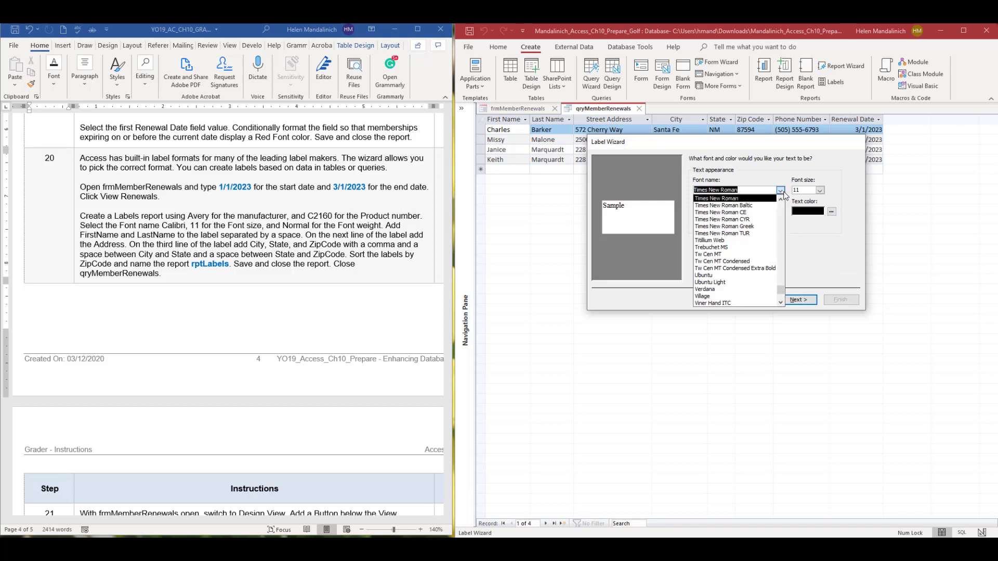
left_click_drag(781, 290, 750, 229)
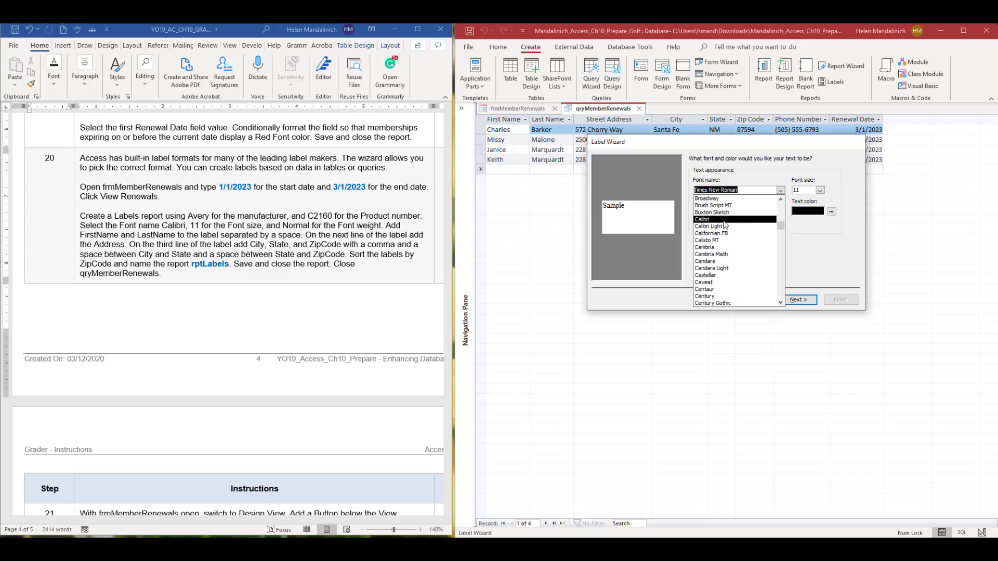
left_click(724, 221)
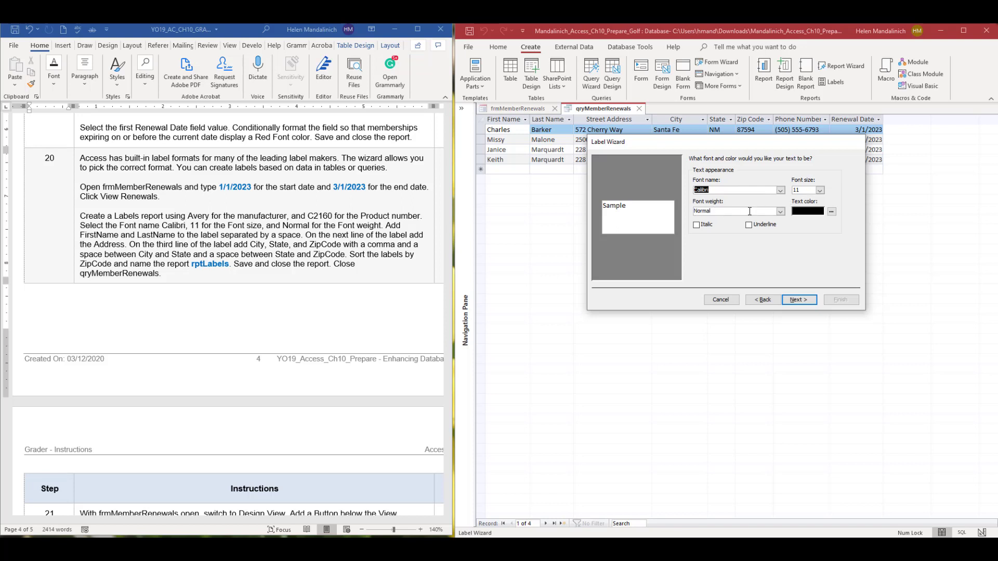
left_click(795, 300)
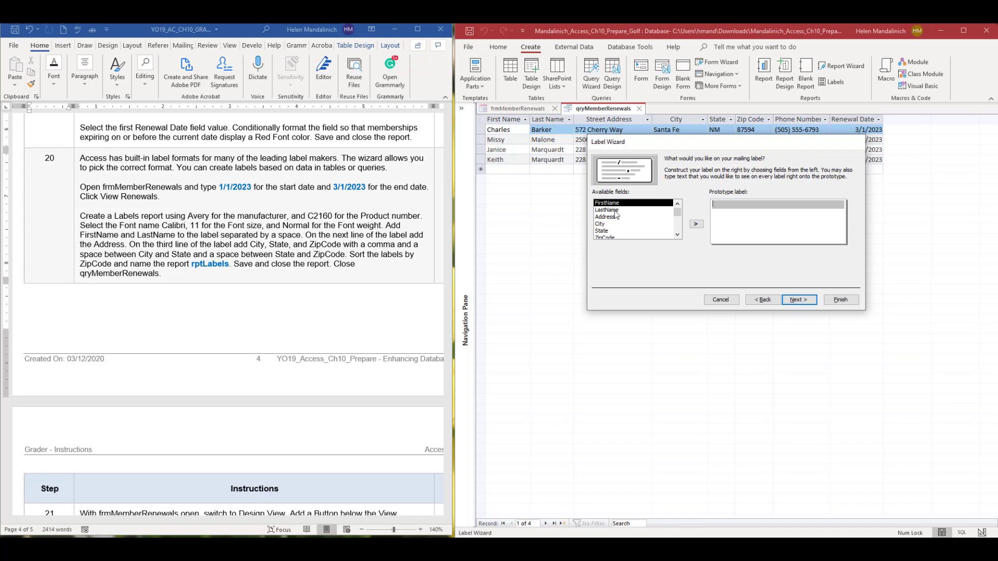
Put FirstName and LastName, separated by a space, on the label's first line and Address on the second
double_click(619, 204)
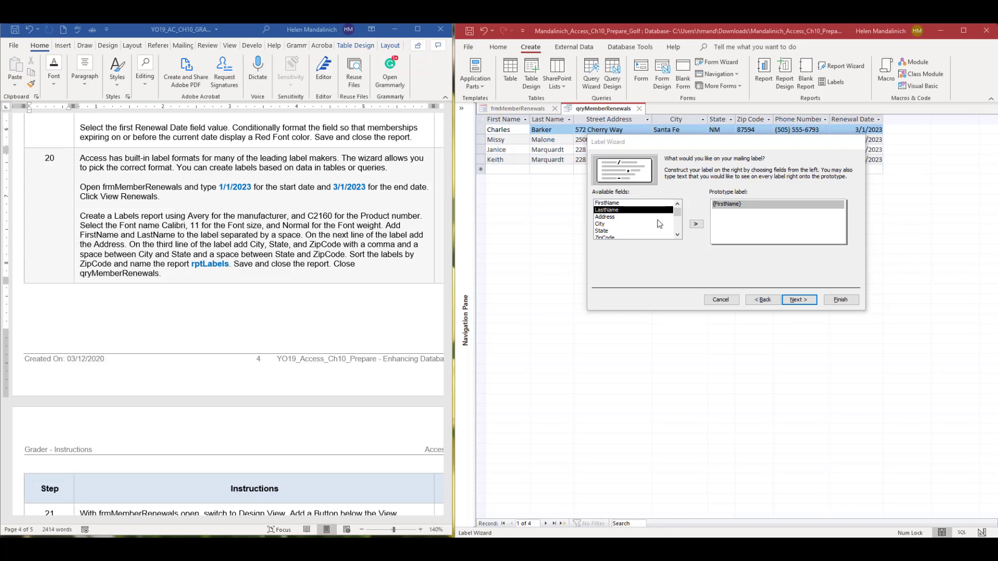
double_click(637, 212)
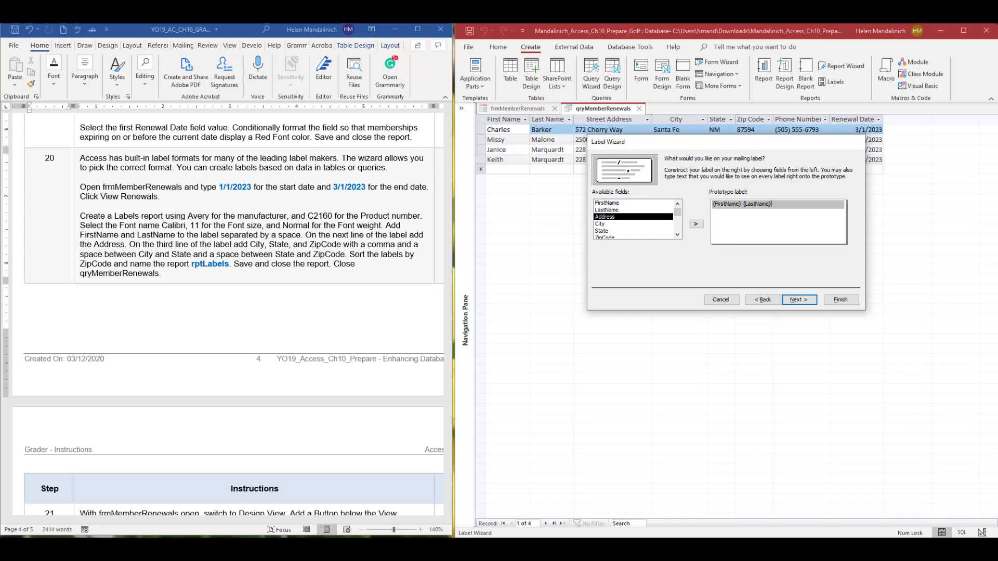
key("Return")
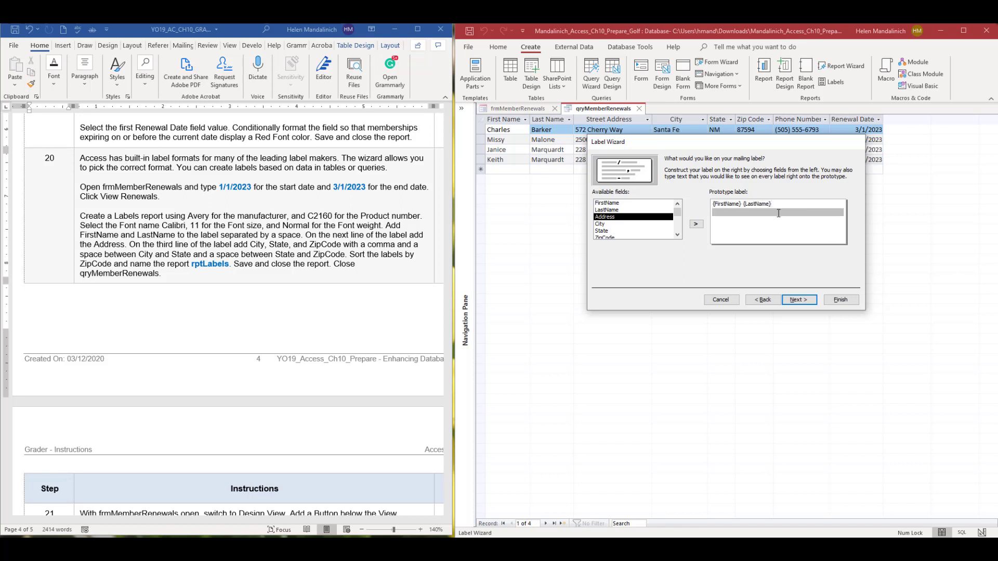
double_click(625, 219)
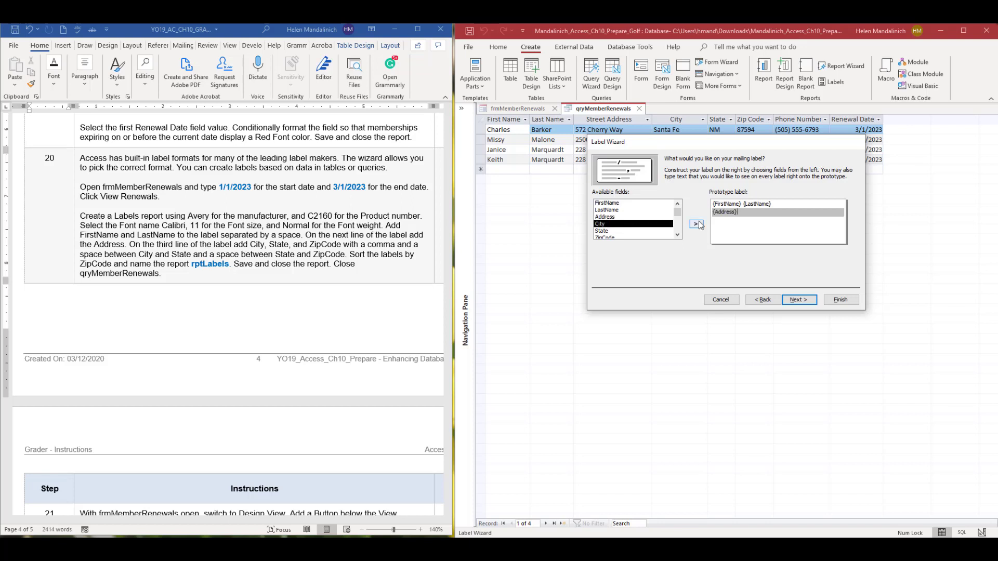
Build the label's third line with City, a comma and space, State, a space, and ZipCode
key("Return")
double_click(625, 224)
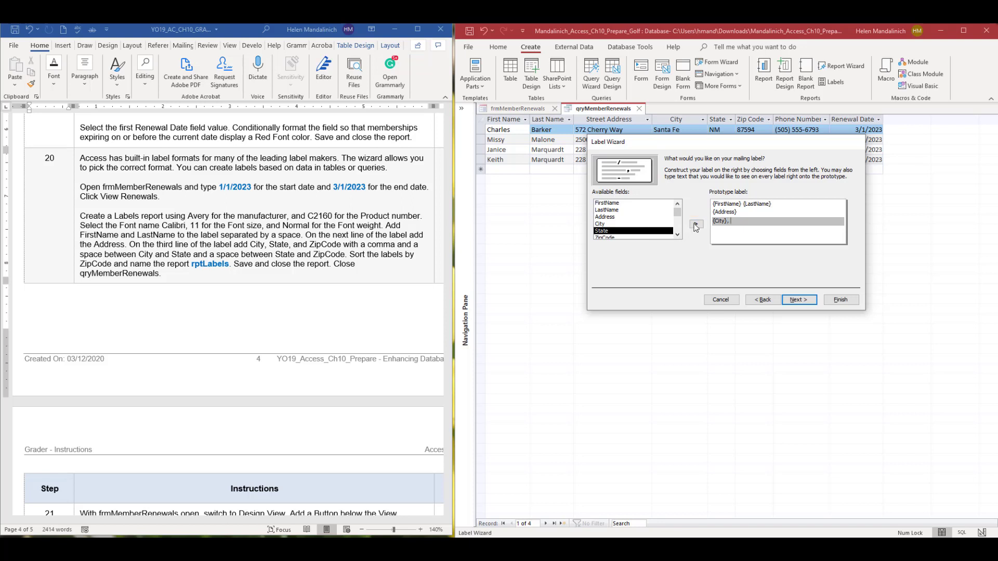
double_click(604, 231)
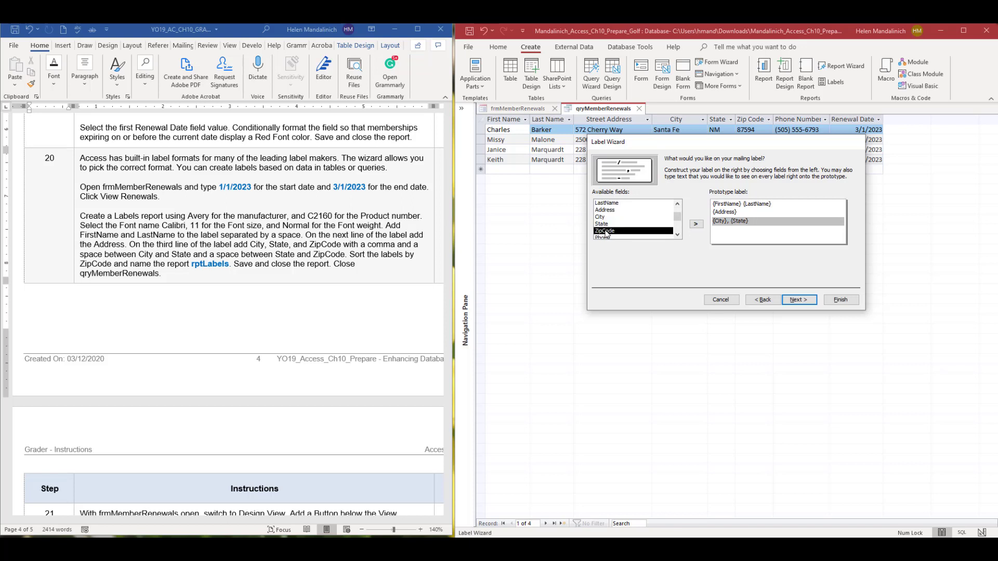
double_click(605, 231)
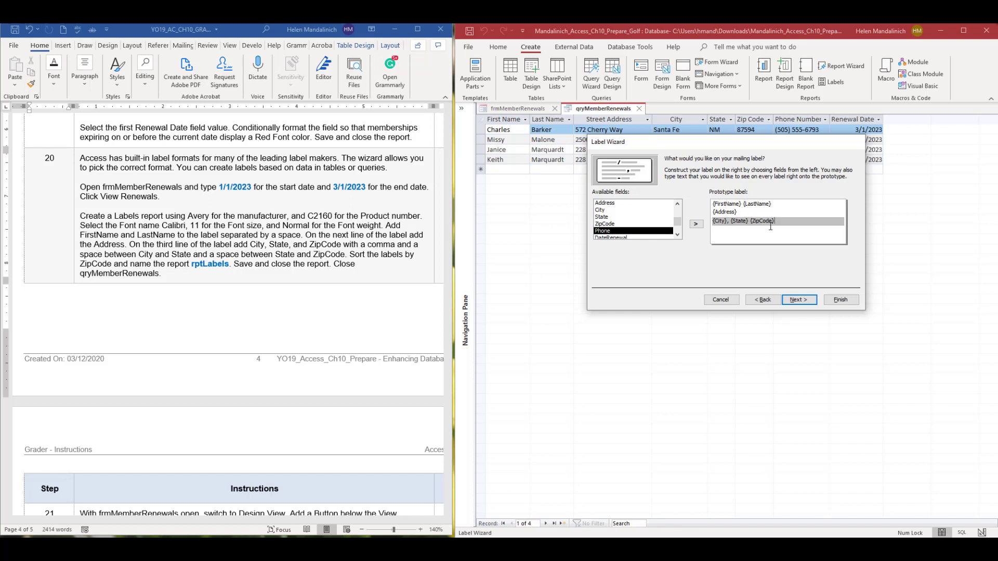
left_click(793, 301)
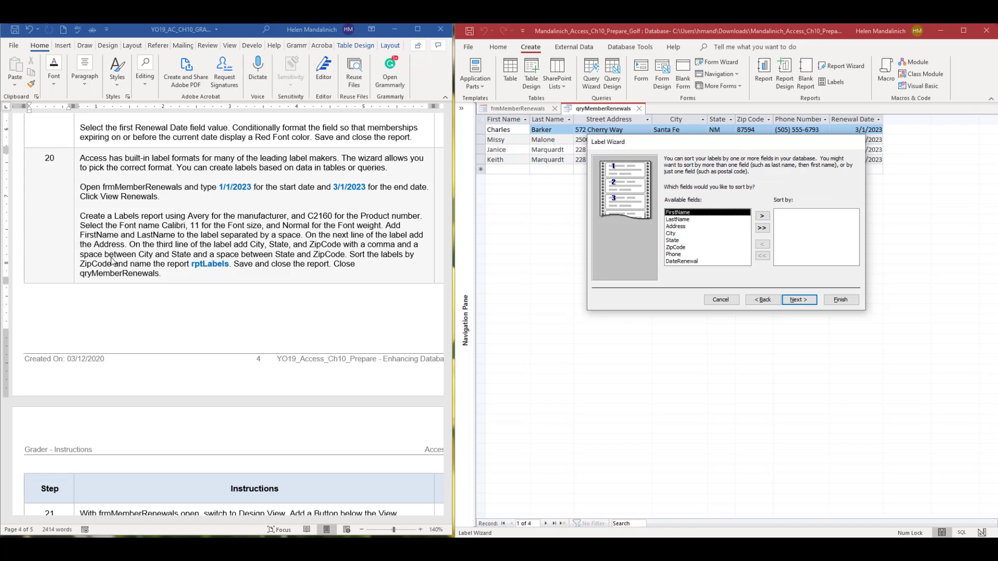
Sort the labels by ZipCode and finish the report with the name rptLabels
left_click(687, 248)
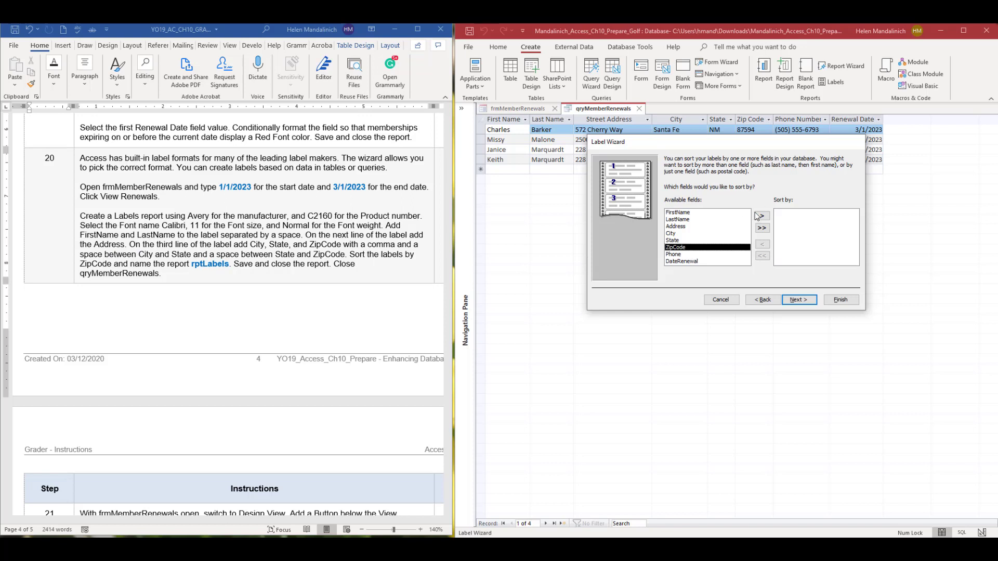
left_click(762, 218)
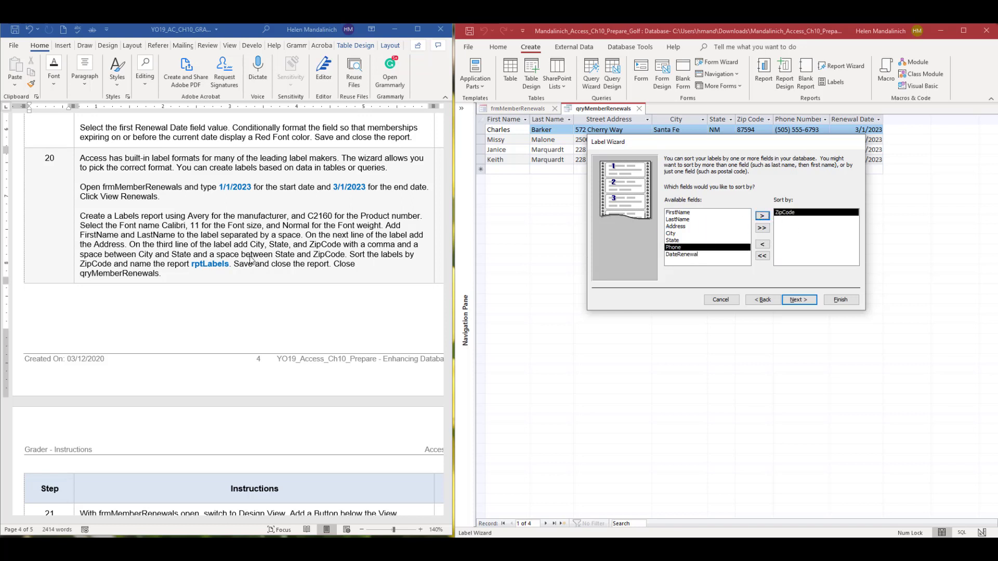
left_click(810, 301)
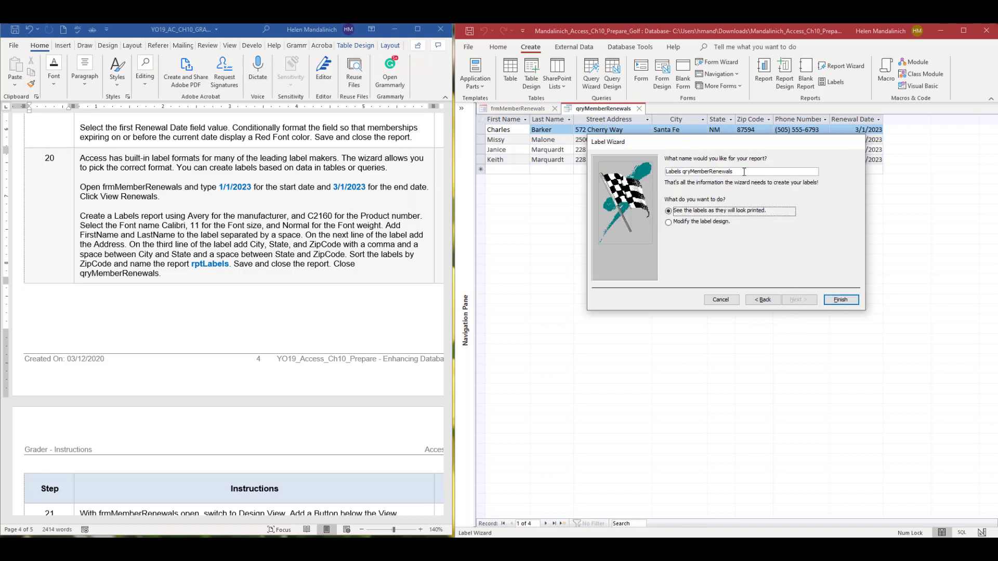
left_click_drag(744, 172, 663, 171)
type("rptLabels")
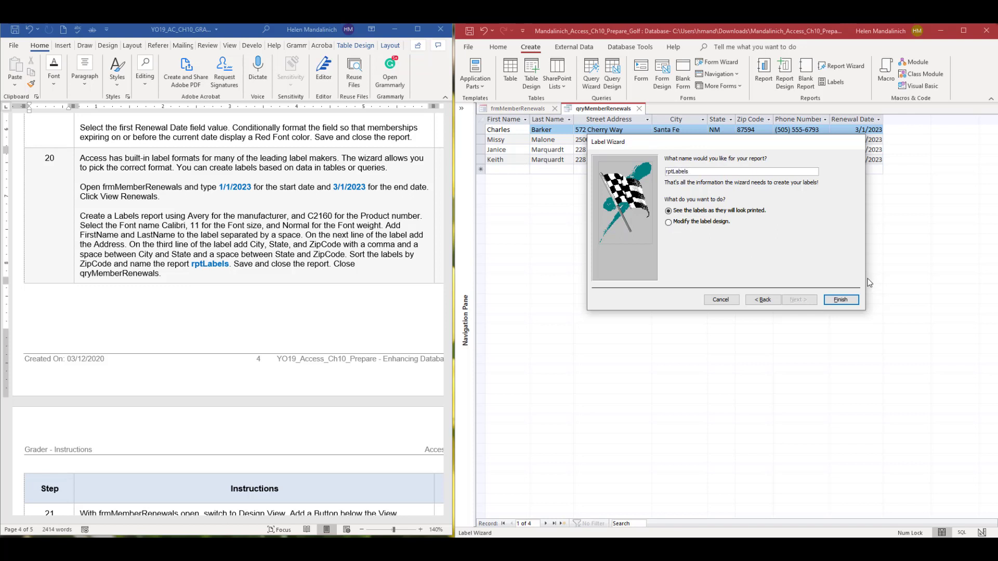
left_click(835, 300)
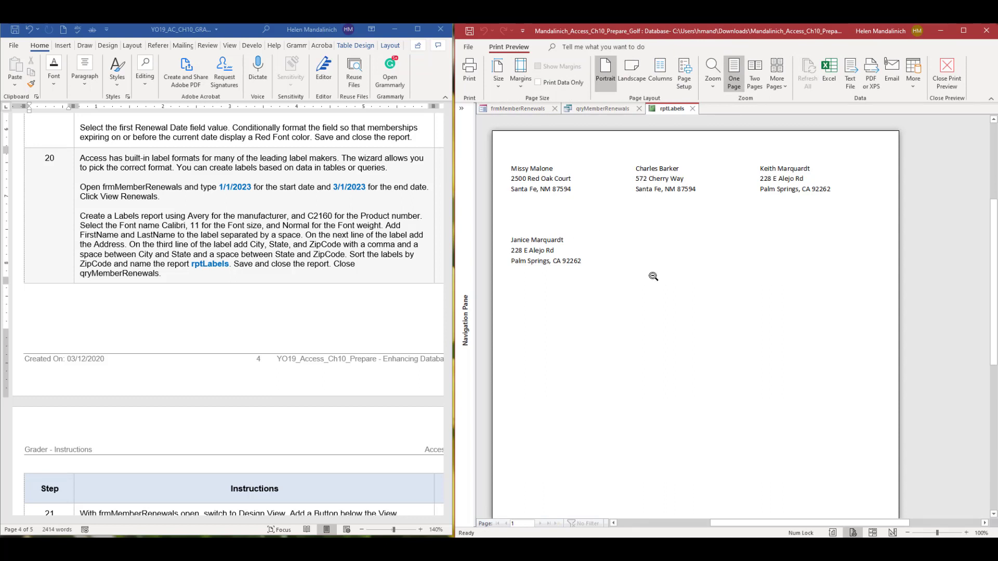
Look over the open qryMemberRenewals query and frmMemberRenewals form, and close the print preview of rptLabels
left_click(598, 109)
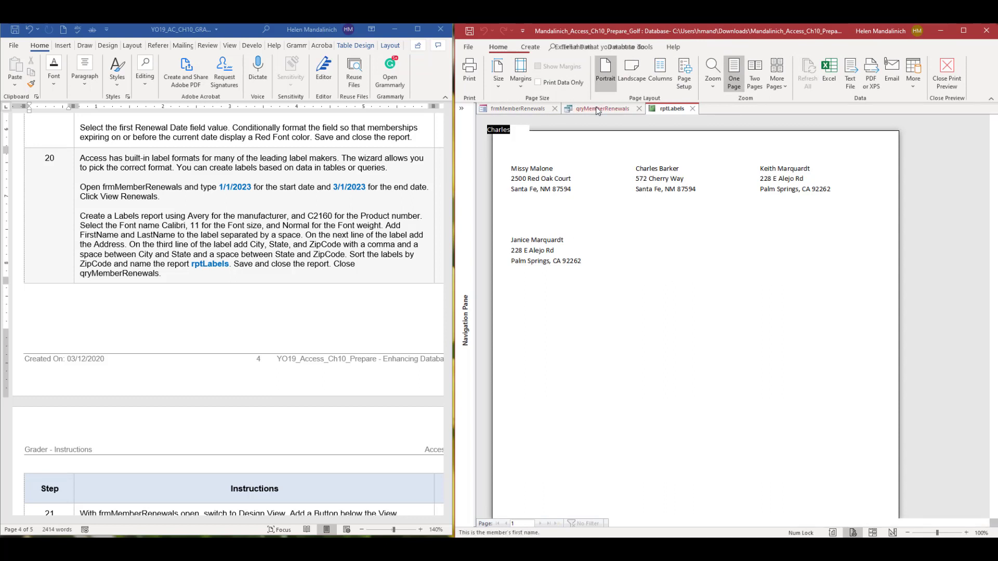
left_click(530, 109)
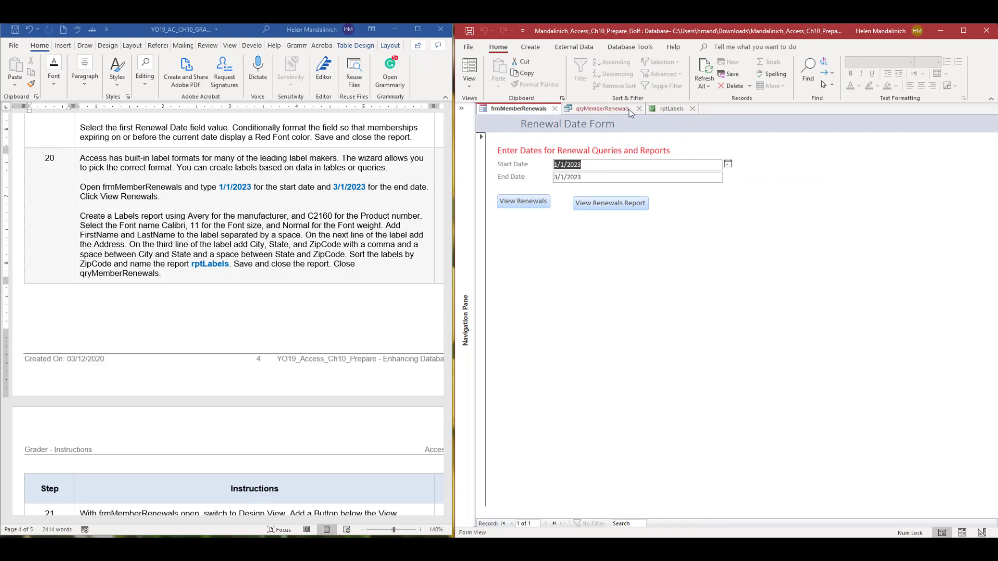
left_click(671, 109)
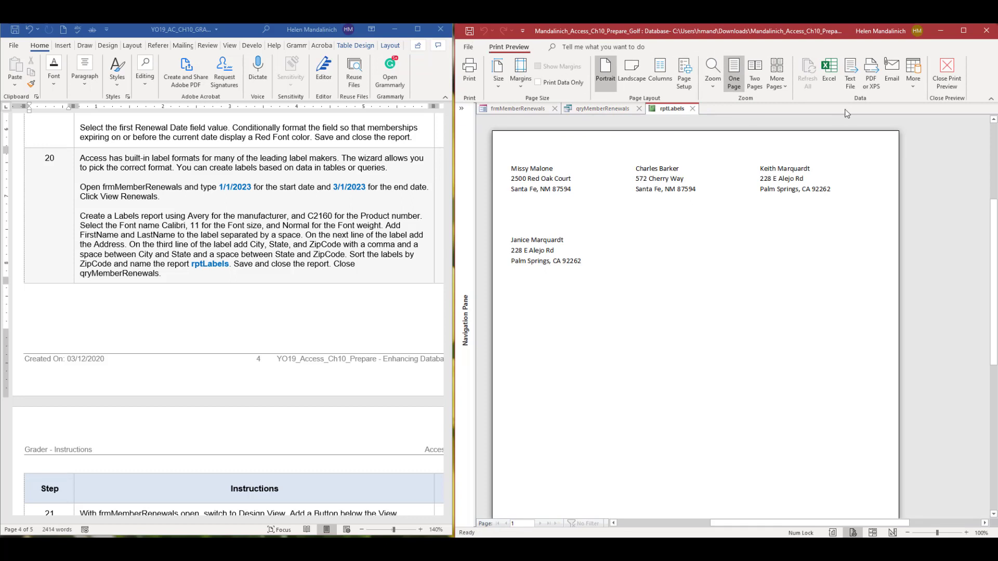
left_click(948, 76)
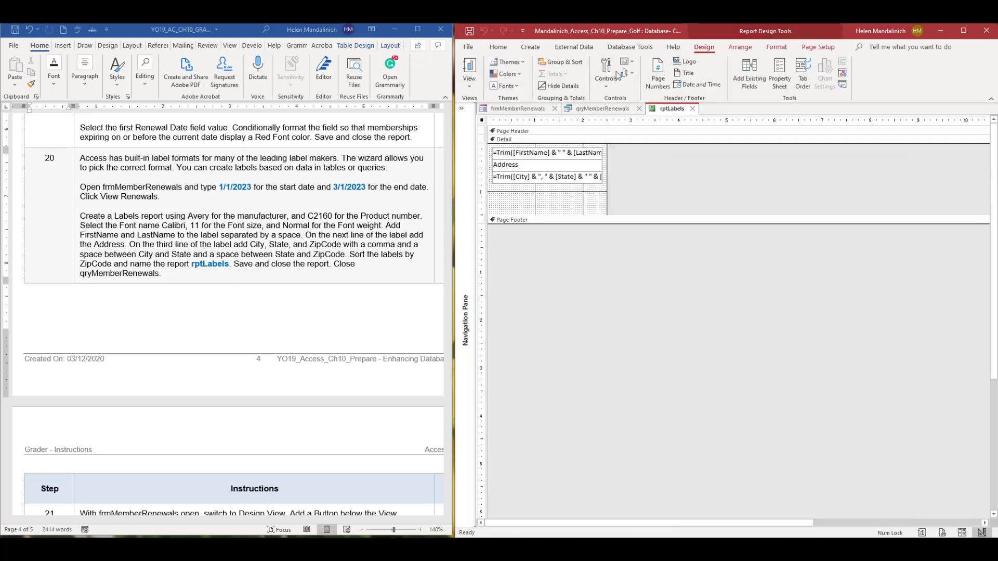
Close the rptLabels report and switch the frmMemberRenewals form to Design View
left_click(692, 109)
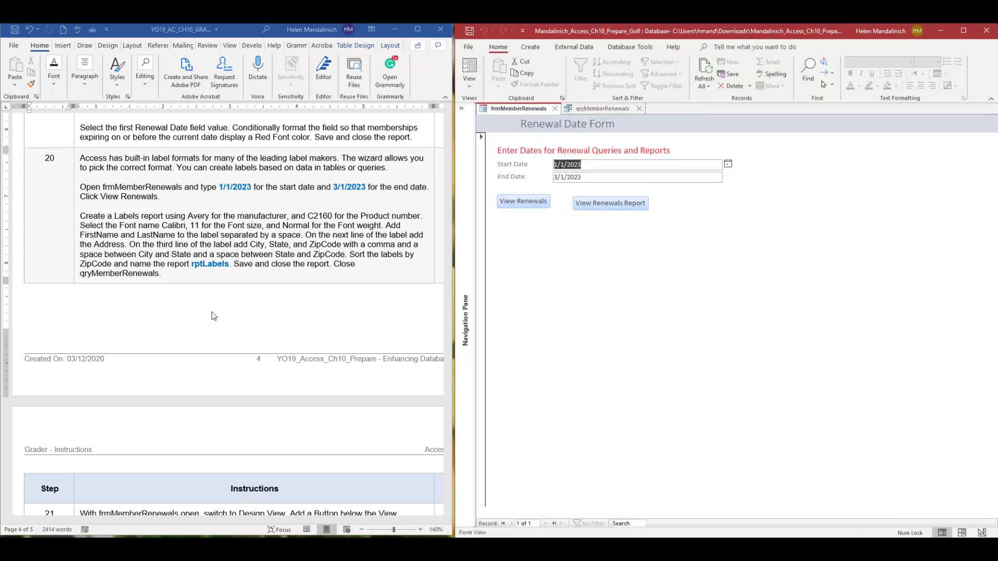
scroll(245, 360, "down", 6)
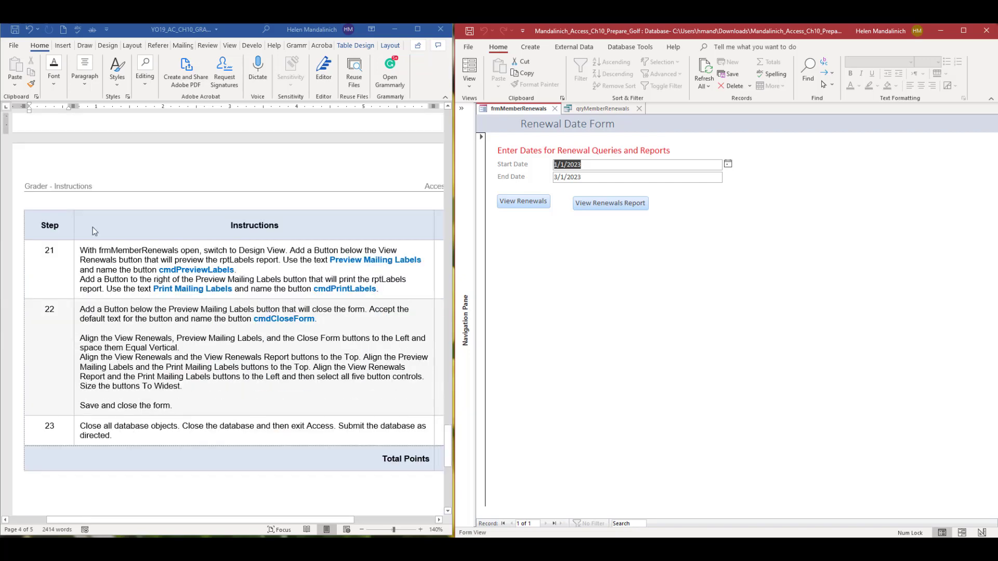
scroll(92, 227, "down", 1)
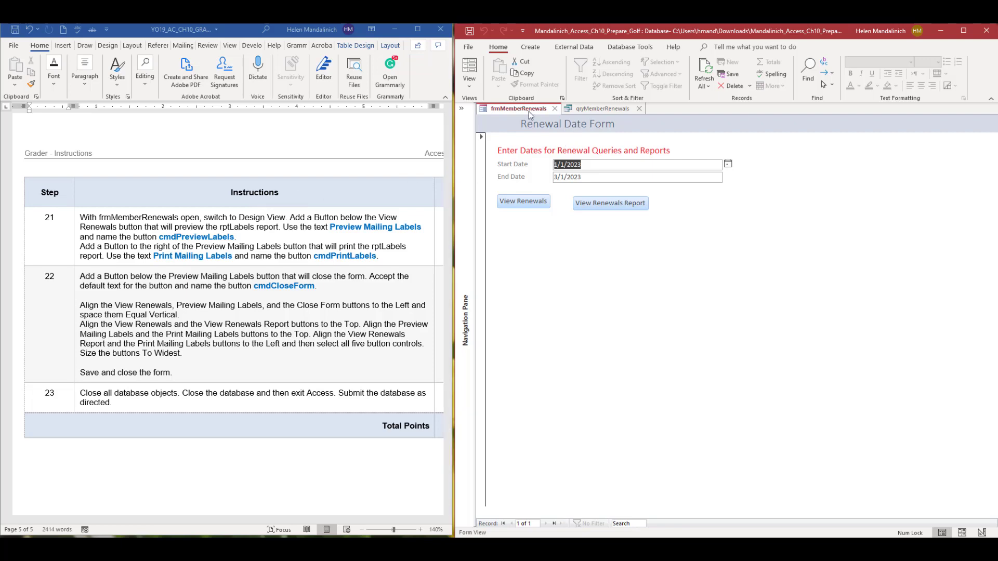
left_click(467, 89)
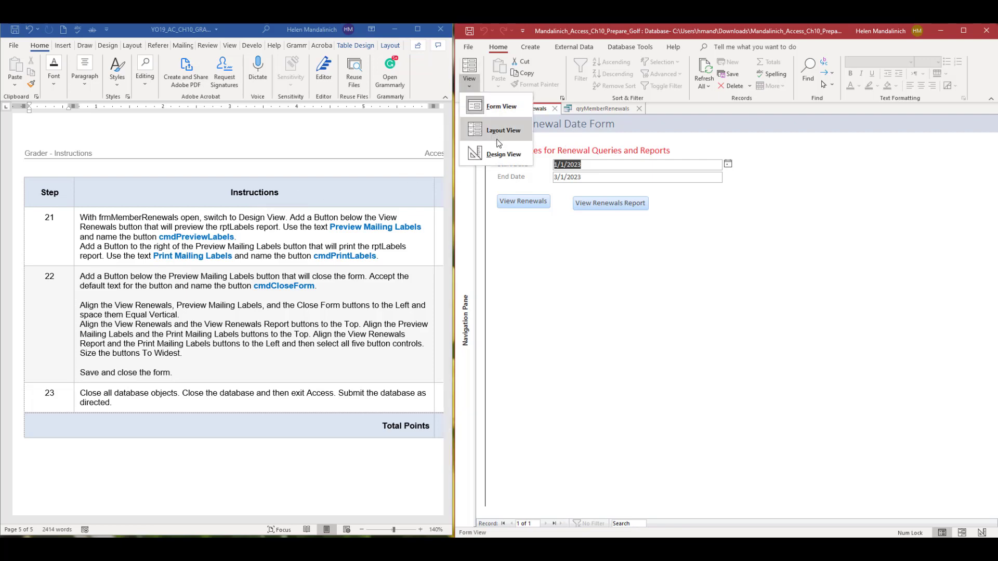
left_click(496, 152)
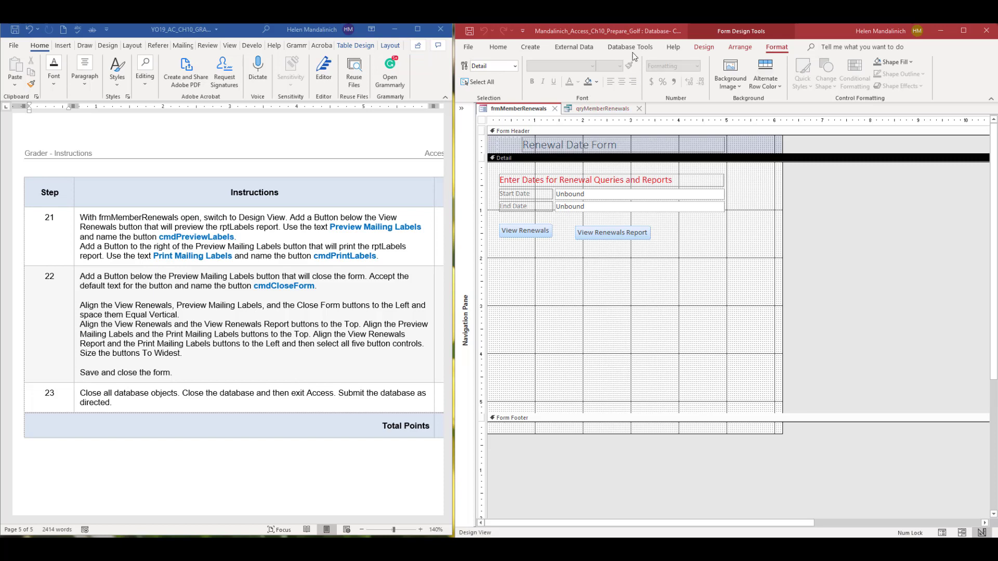
Place a button below View Renewals and set it to the Report Operations action Preview Report for rptLabels
left_click(708, 47)
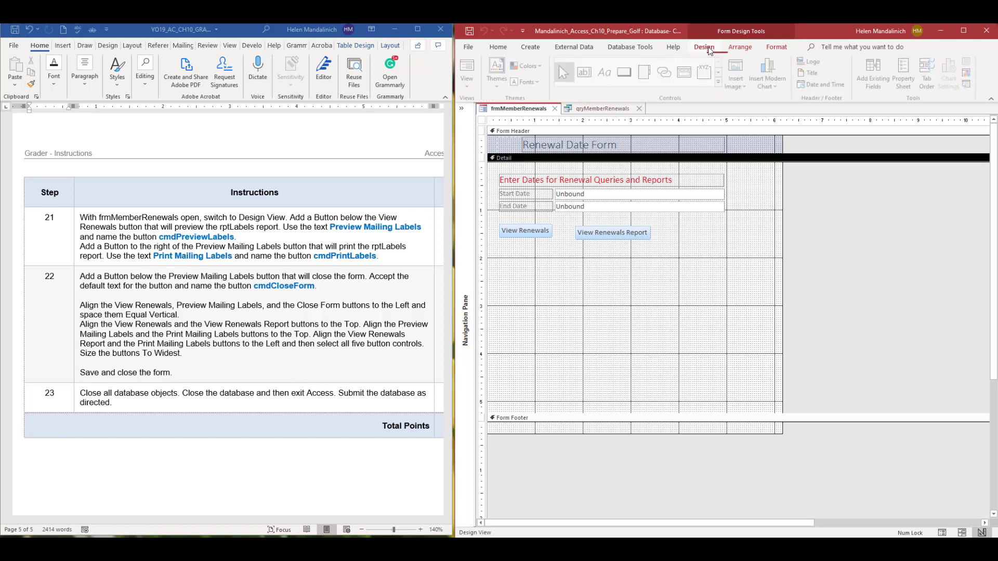
left_click(627, 75)
left_click(502, 253)
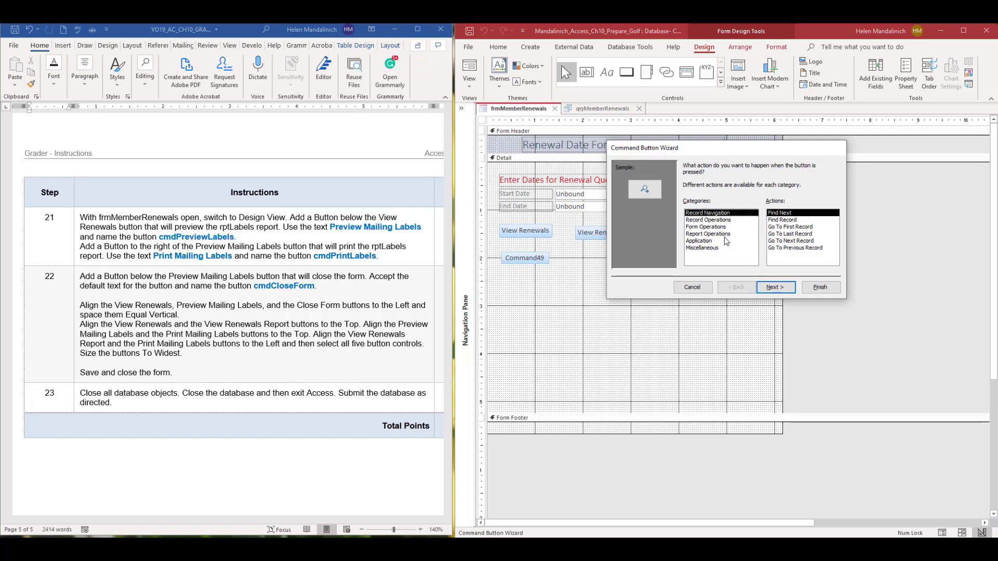
left_click(721, 235)
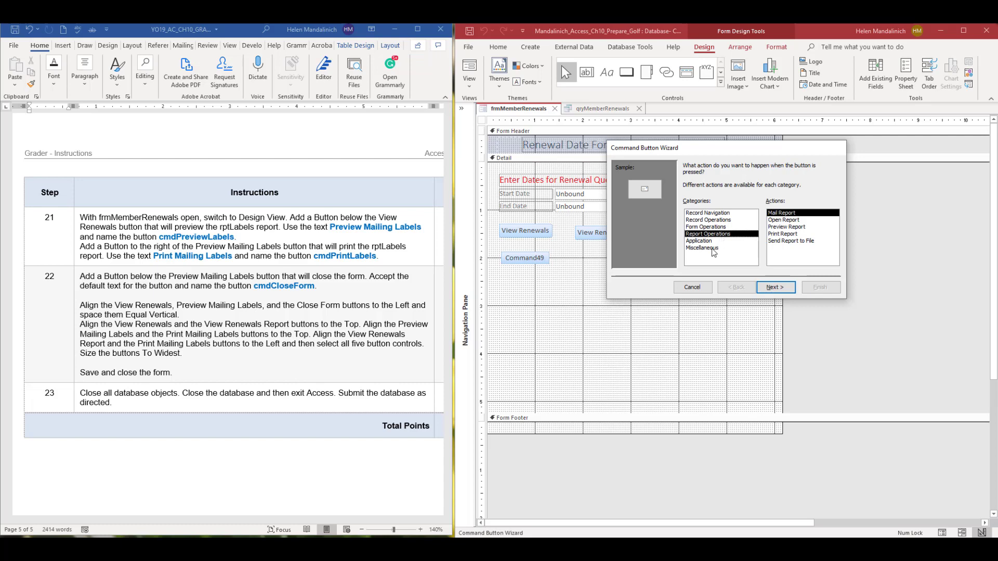
left_click(716, 249)
left_click(715, 240)
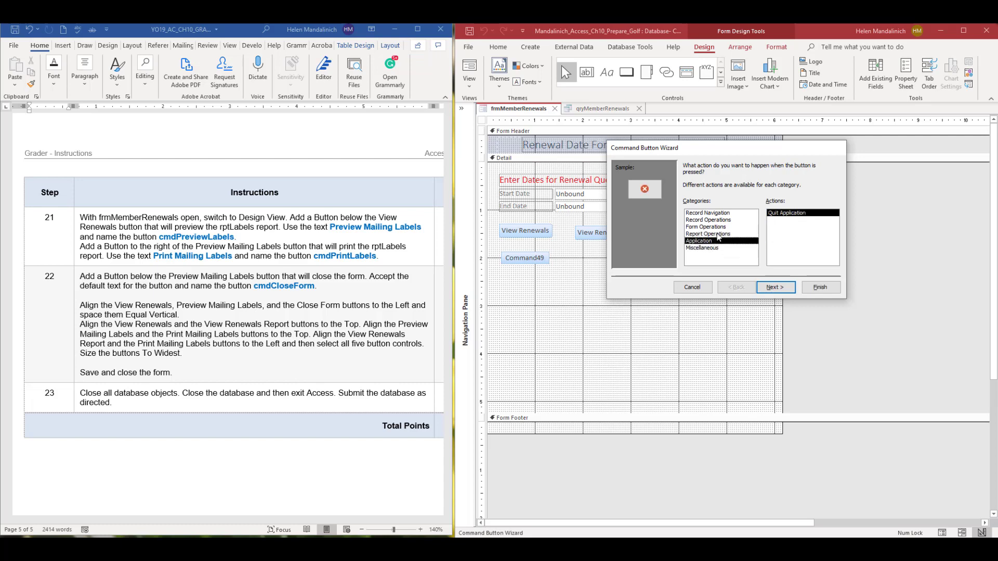
left_click(716, 234)
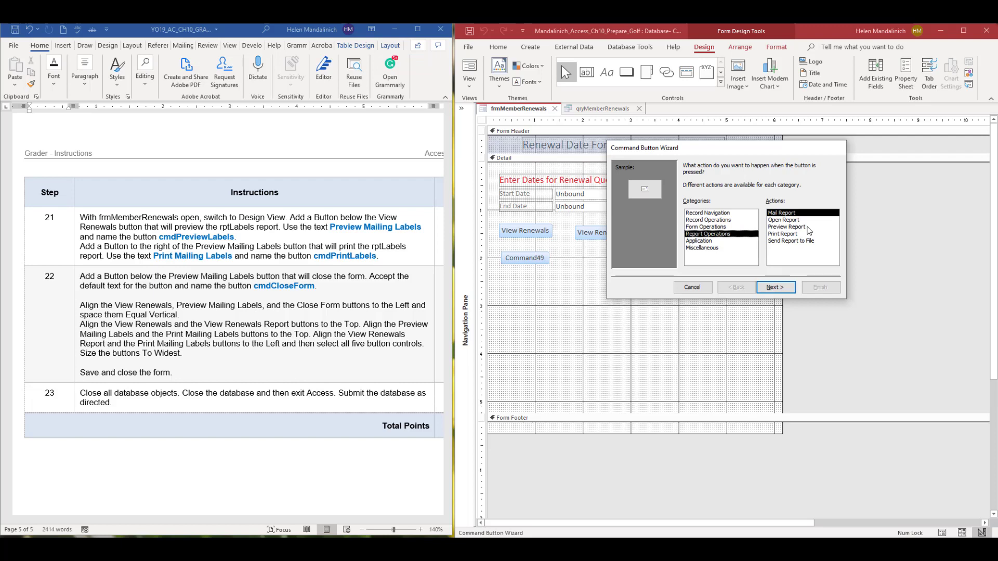
left_click(801, 227)
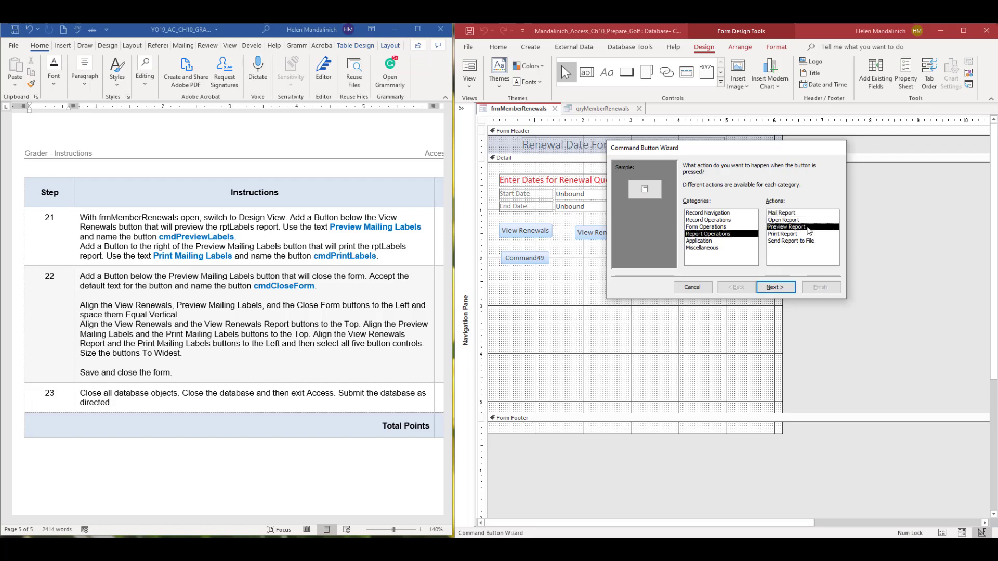
left_click(777, 289)
left_click(695, 207)
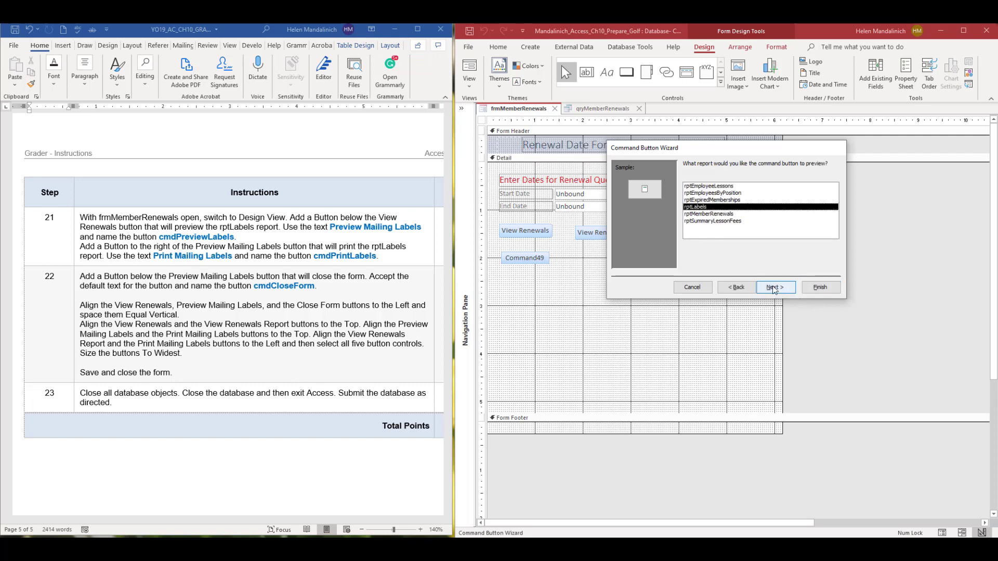
left_click(775, 287)
Give the new button the text Print Mailing Labels, name it cmdPrintLabels and finish the wizard
left_click(687, 206)
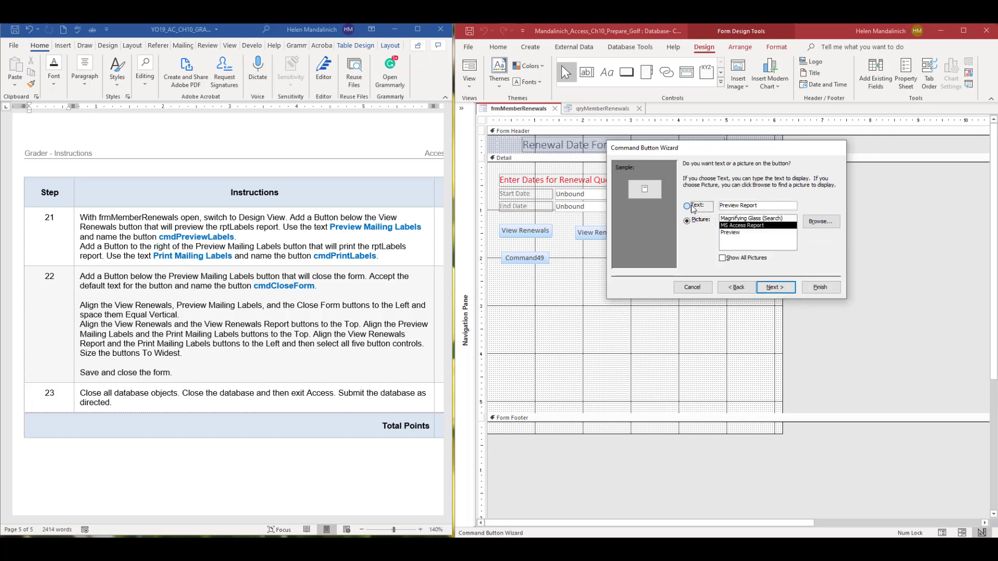
left_click_drag(777, 206, 642, 205)
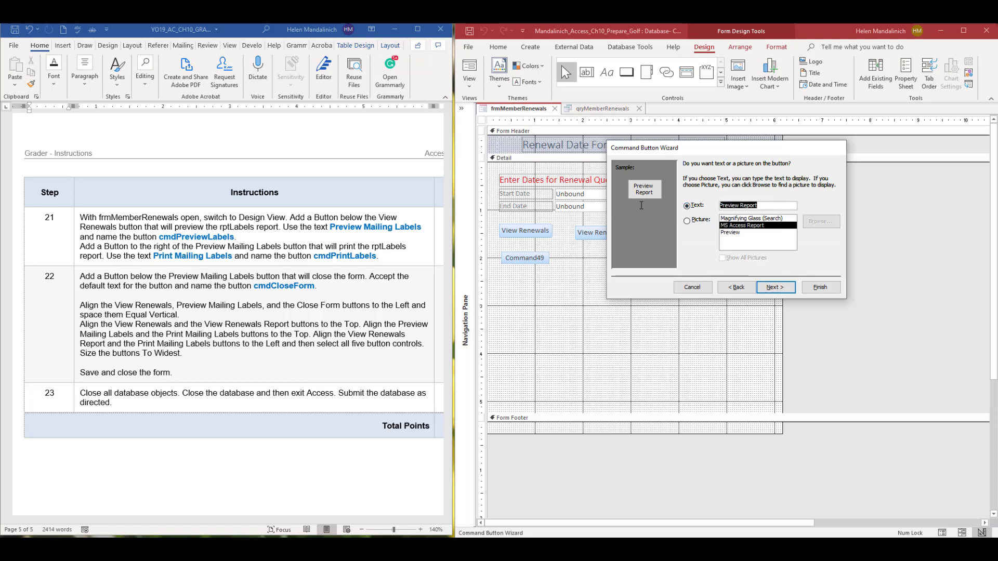
type("Print Mailing Lable")
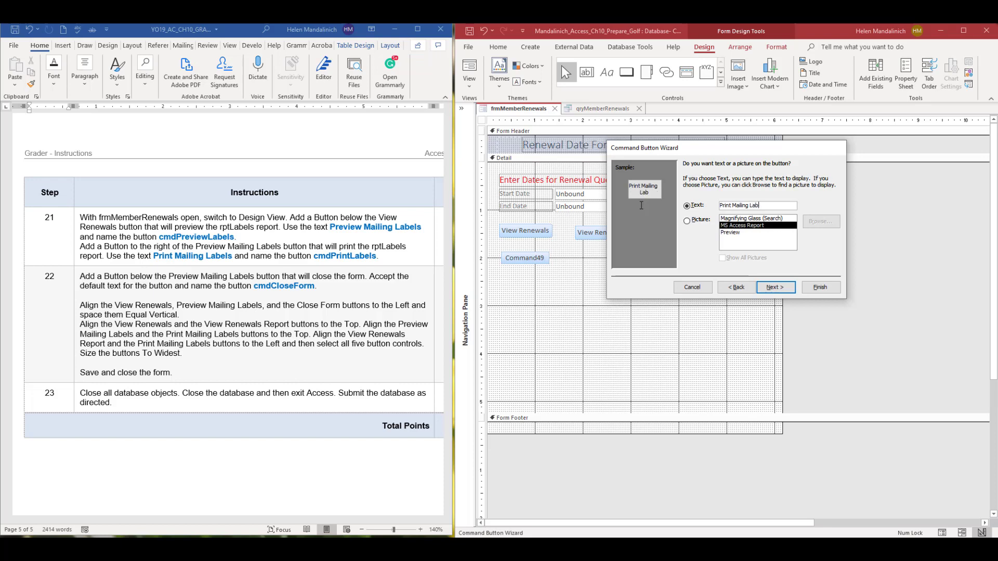
key("BackSpace")
key("BackSpace")
type("els")
left_click(775, 288)
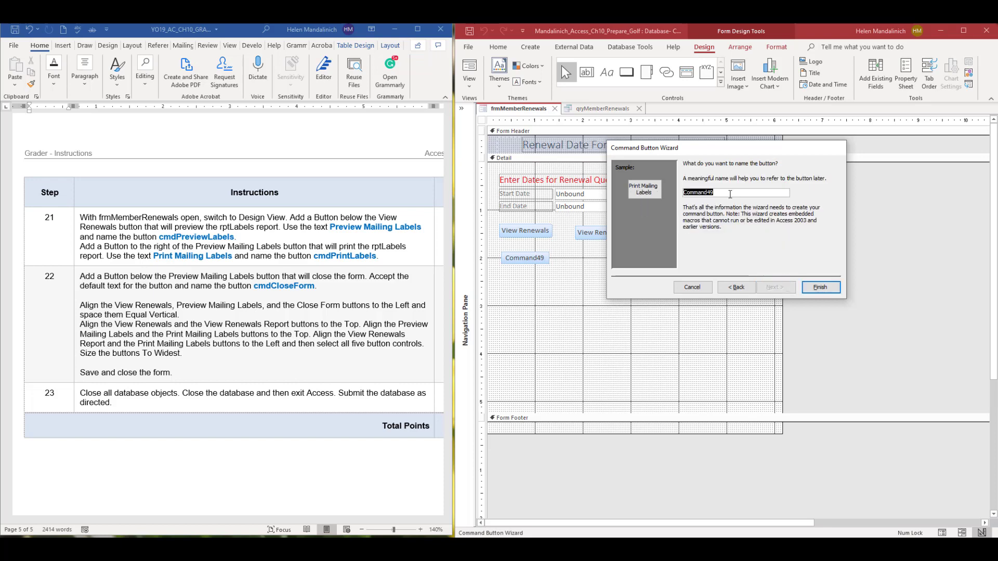
type("cmdPrintLabels")
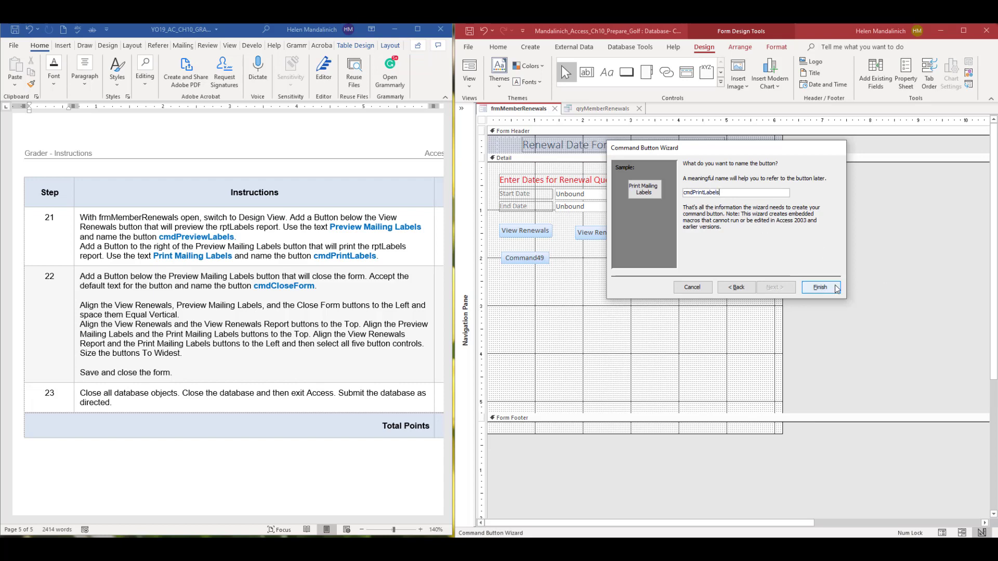
left_click(820, 288)
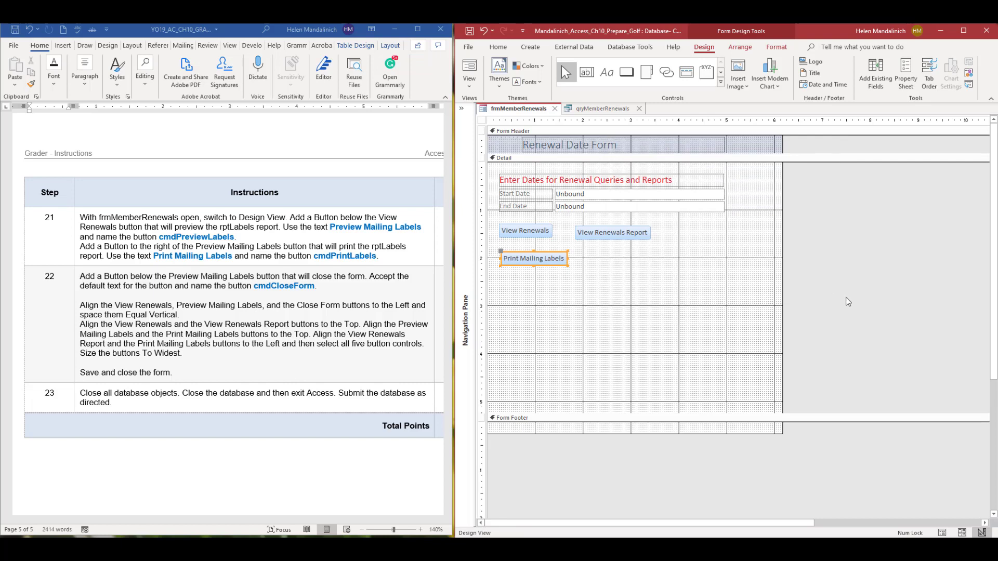
In the Word instructions, highlight the step number 21 in yellow
left_click(60, 219)
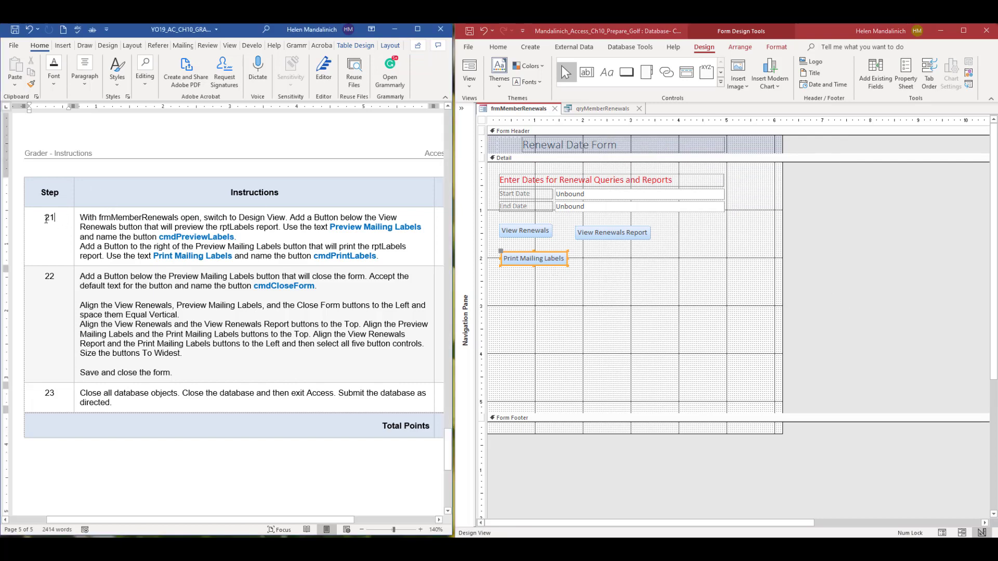
double_click(59, 217)
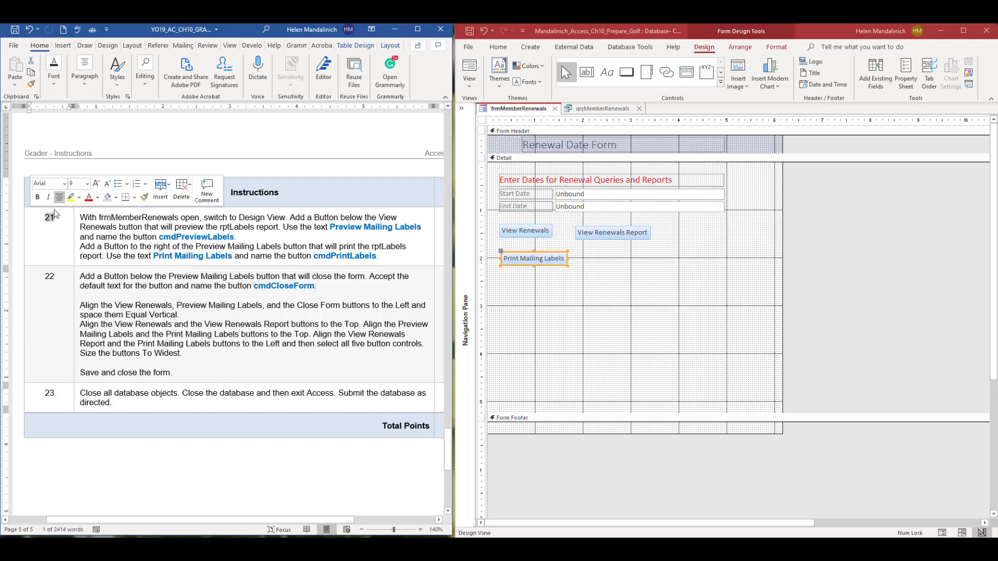
left_click(71, 198)
scroll(253, 394, "down", 2)
scroll(253, 394, "down", 2)
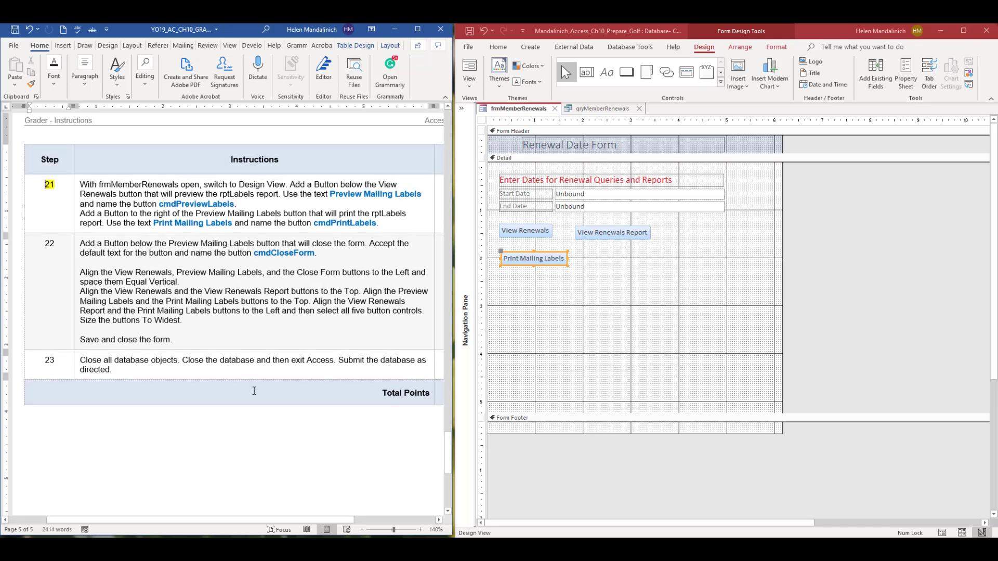
In Access, place a second button beside Print Mailing Labels and choose the Print Report action for rptLabels
left_click(579, 271)
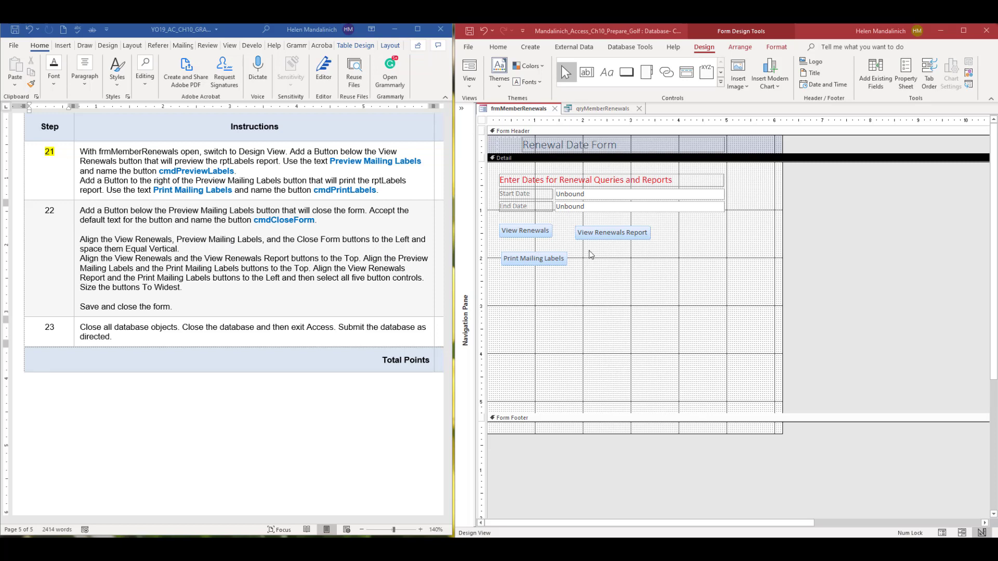
left_click(592, 259)
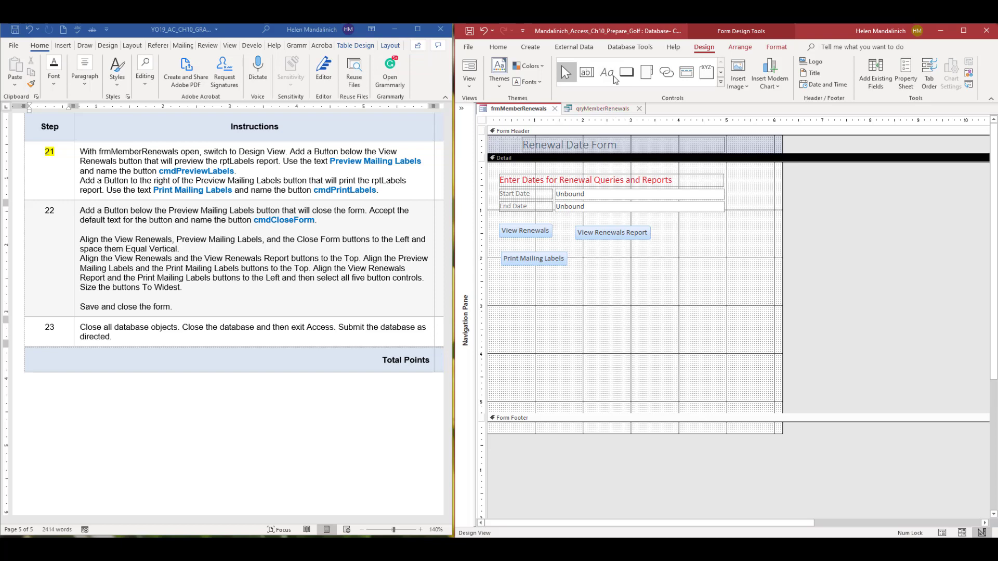
left_click(627, 72)
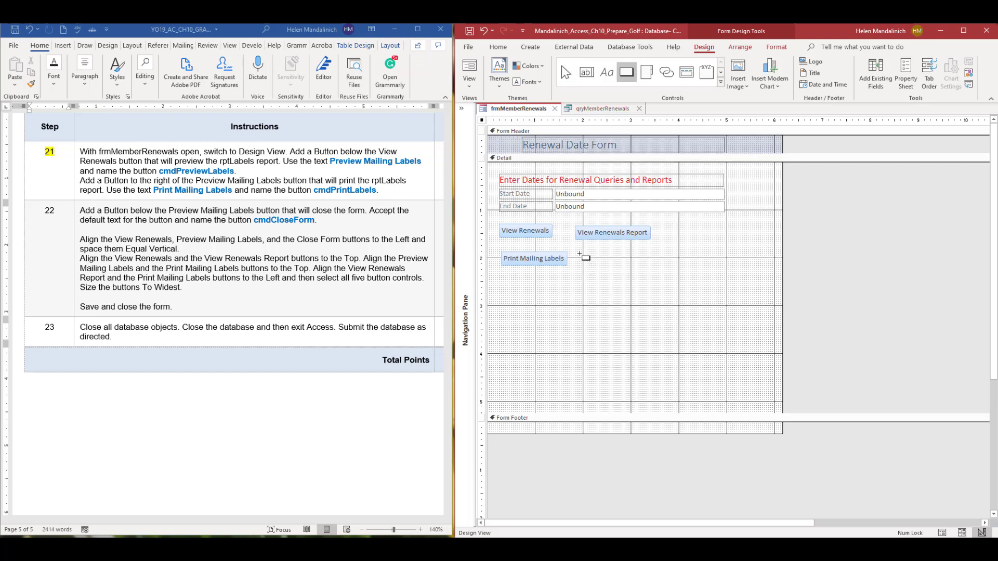
left_click(581, 254)
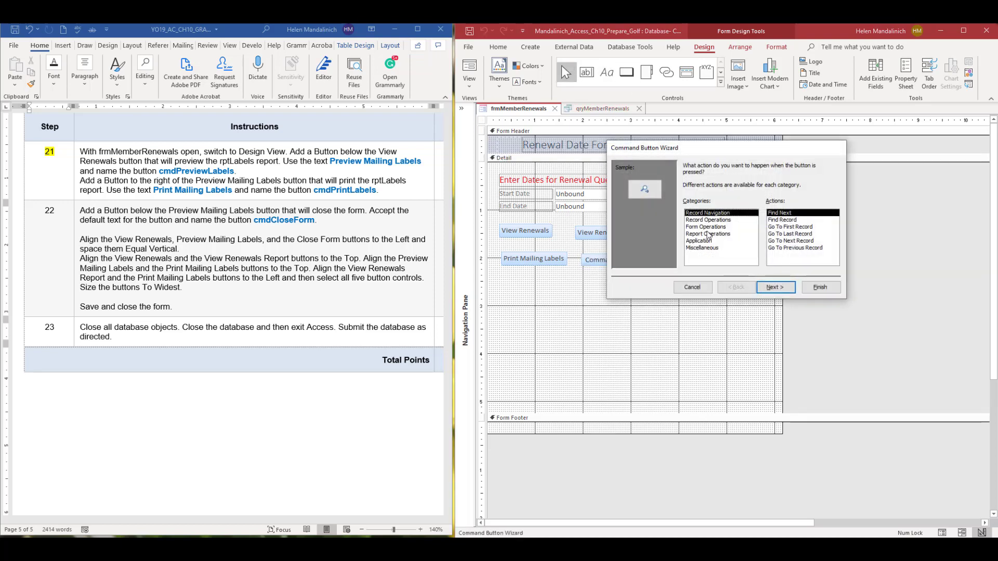
left_click(708, 234)
left_click(783, 234)
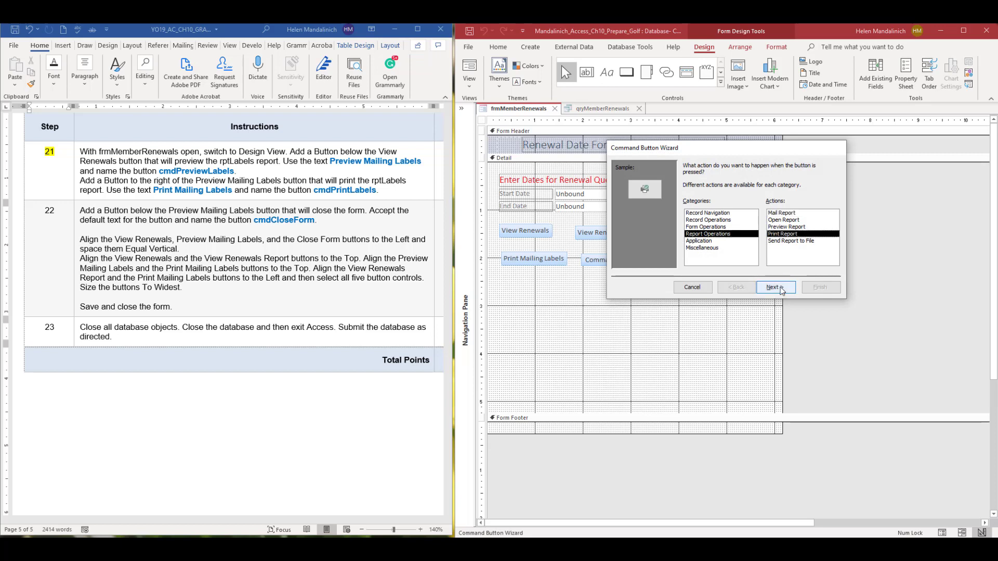
left_click(782, 289)
left_click(727, 208)
left_click(774, 287)
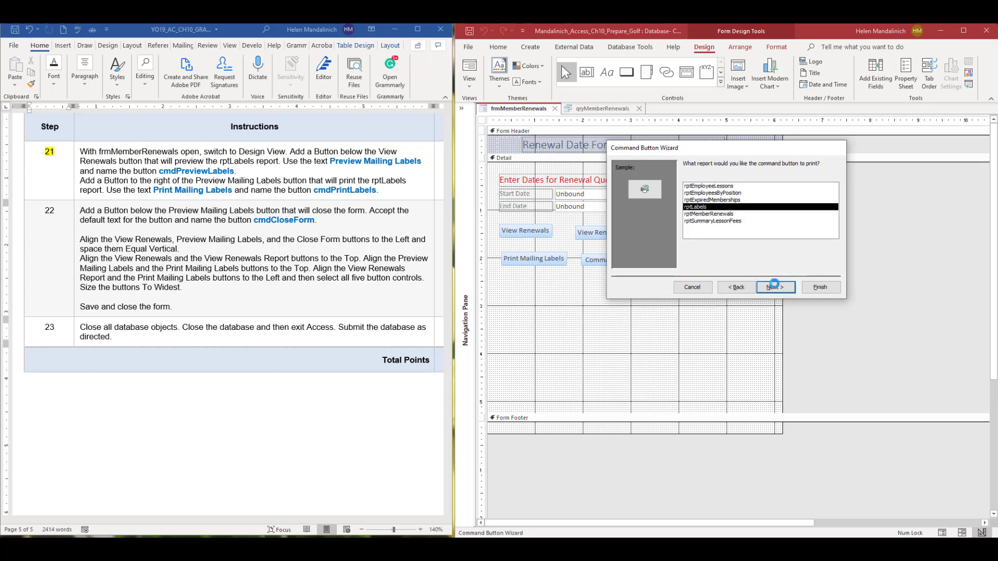
Try to give the second button the text Print Mailing Labels and the name cmdPrintLabels, and cancel the wizard
left_click(687, 206)
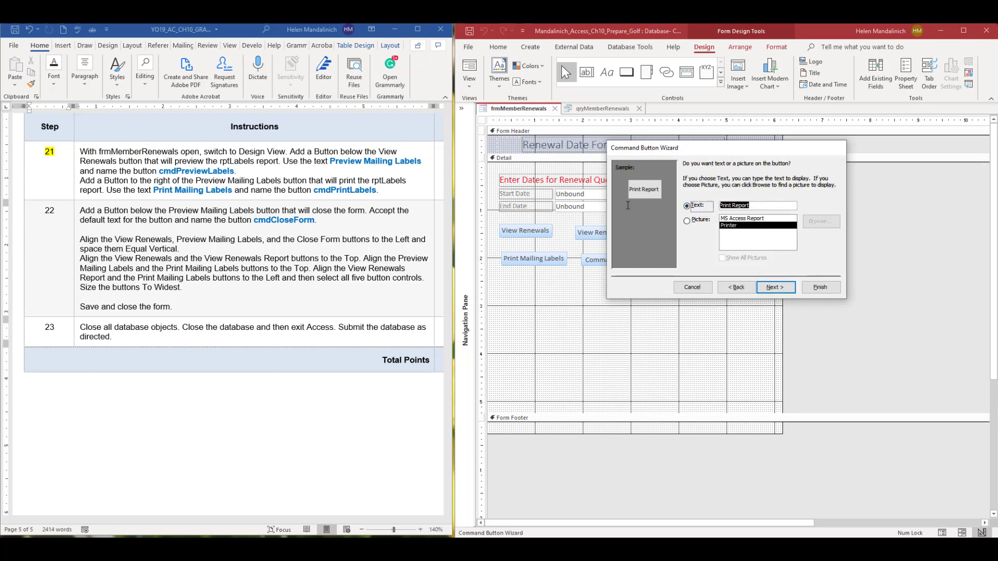
double_click(733, 203)
type("Mailing ")
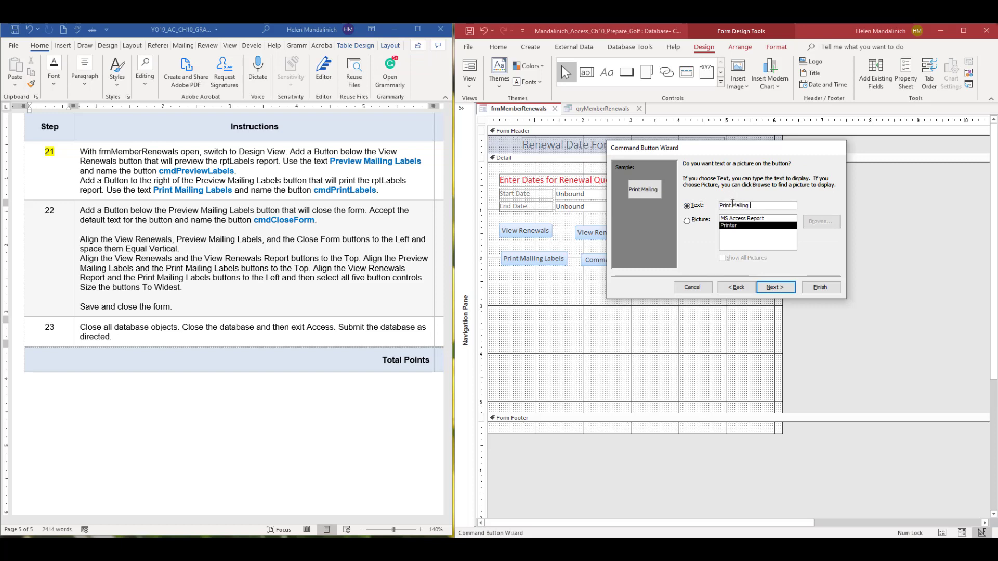
type("Labels")
left_click(783, 287)
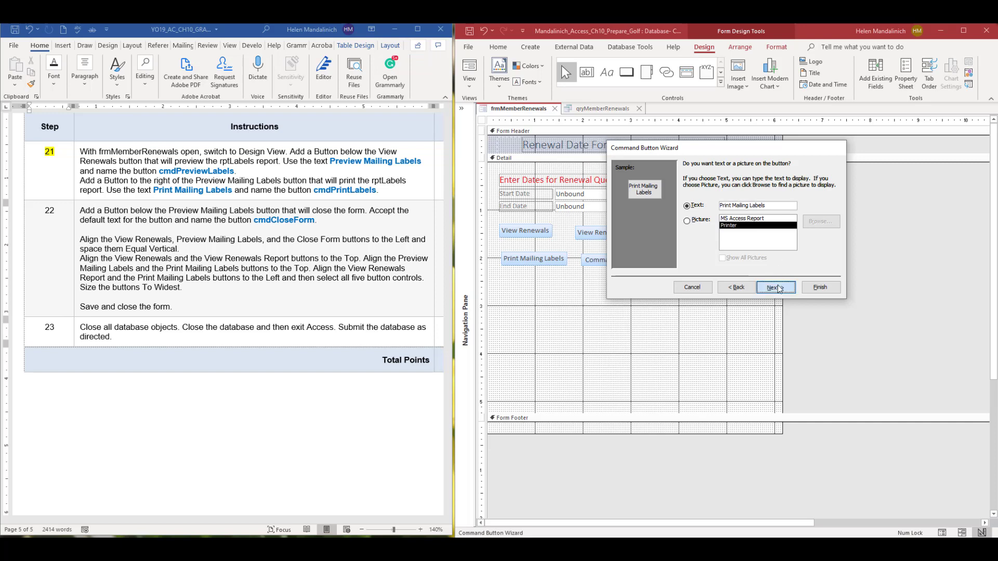
type("cmdPrintLabels")
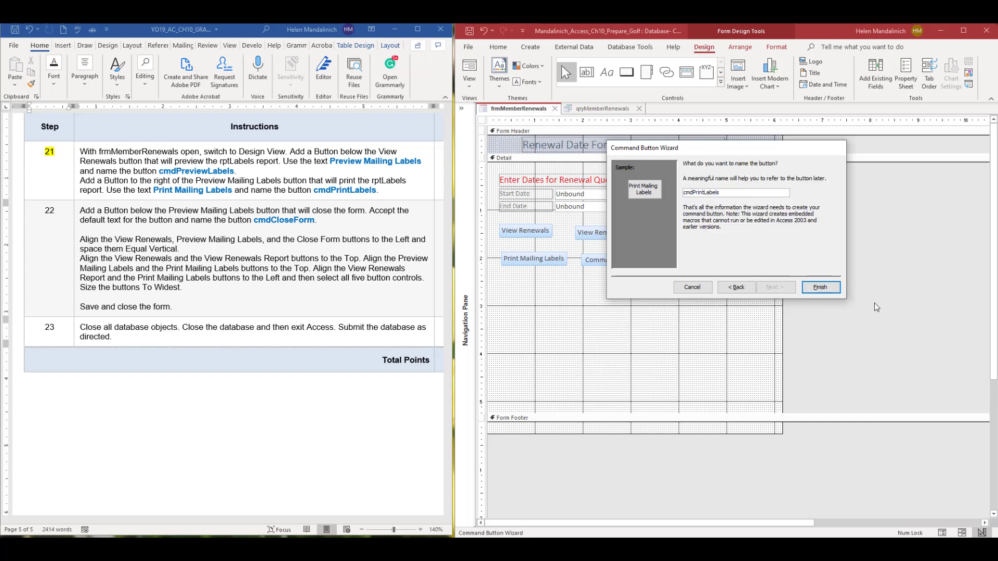
left_click(822, 289)
left_click(823, 293)
left_click(440, 315)
left_click(692, 287)
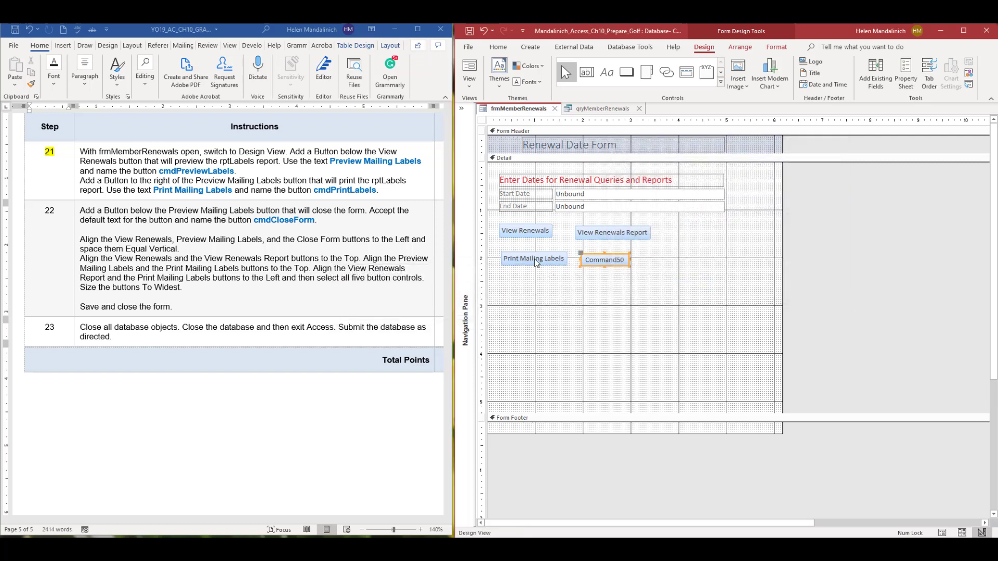
Change the caption of the Print Mailing Labels button below View Renewals to PreviewMailing Labels
right_click(536, 261)
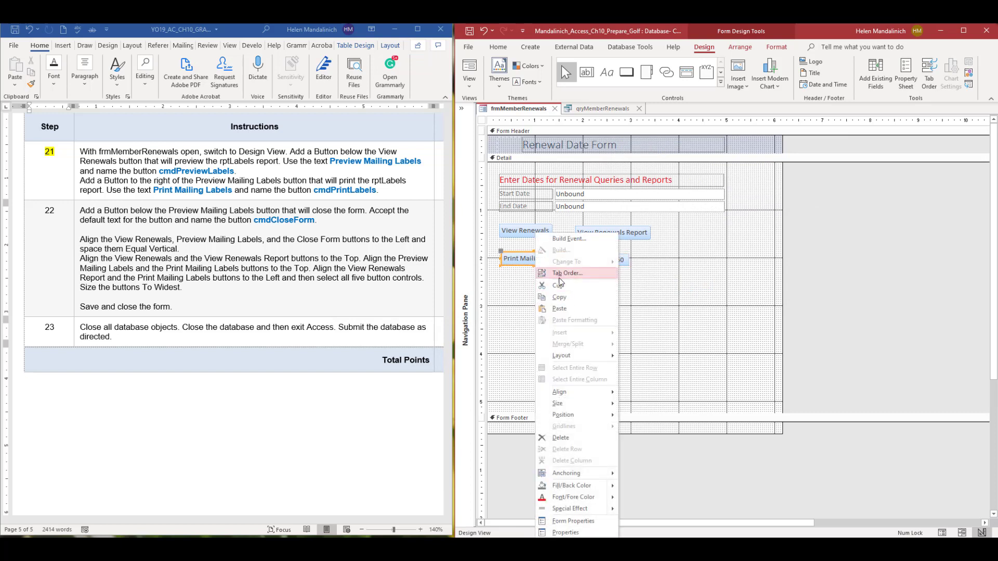
left_click(519, 298)
left_click(533, 262)
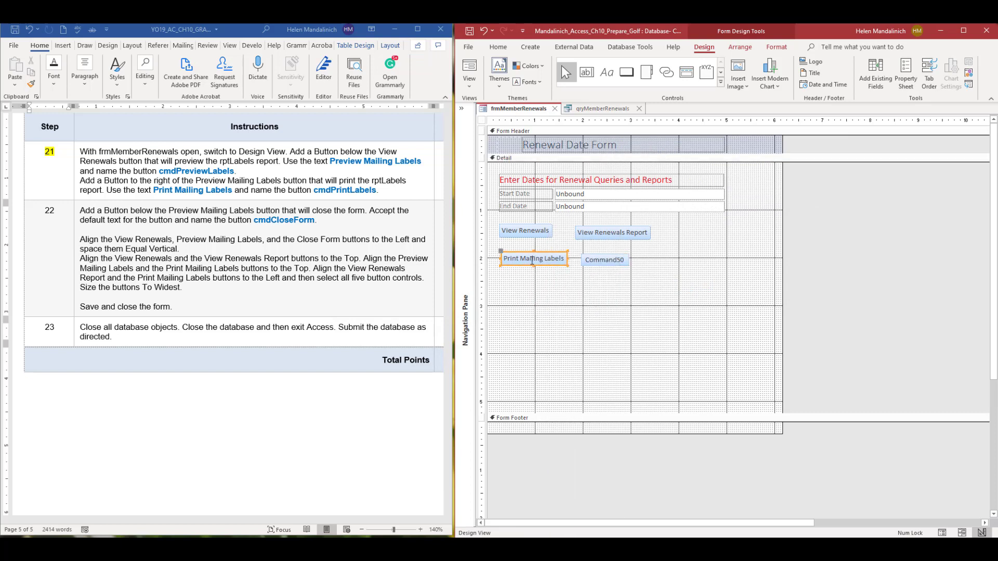
left_click(521, 258)
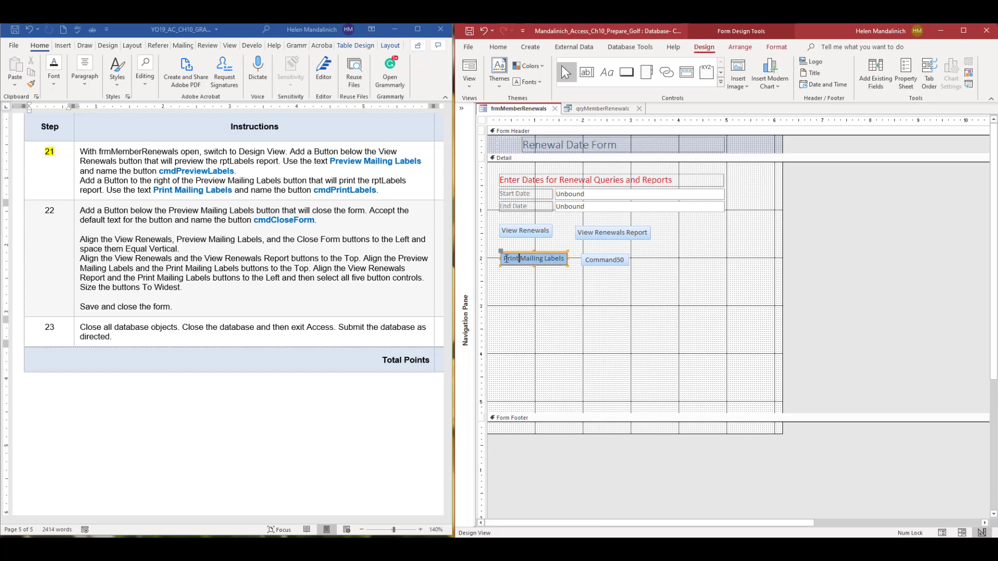
left_click_drag(520, 259, 503, 258)
type("Preview")
left_click(589, 262)
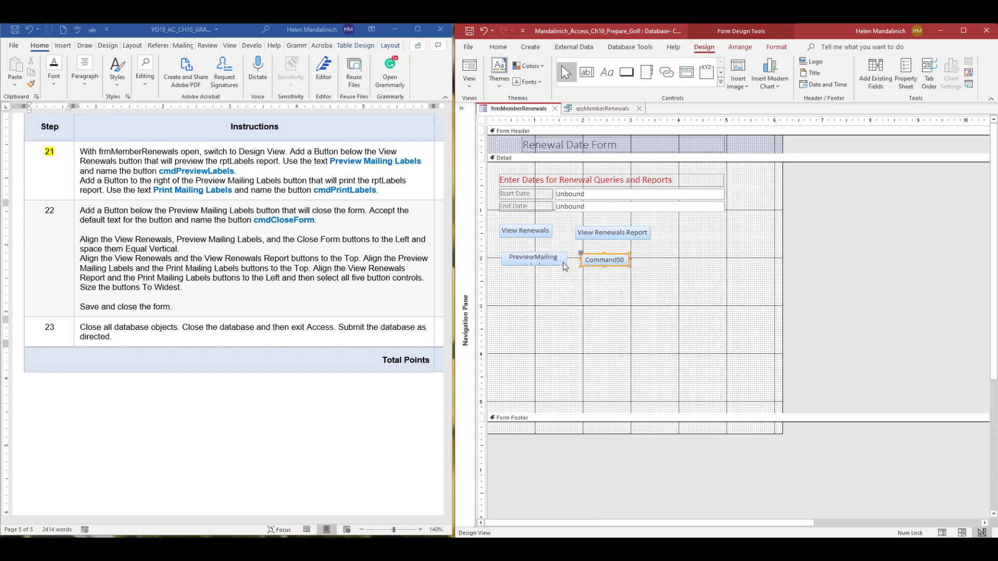
Rename the PreviewMailing Labels button as cmdPreviewLabels in its properties
left_click(564, 264)
left_click(907, 72)
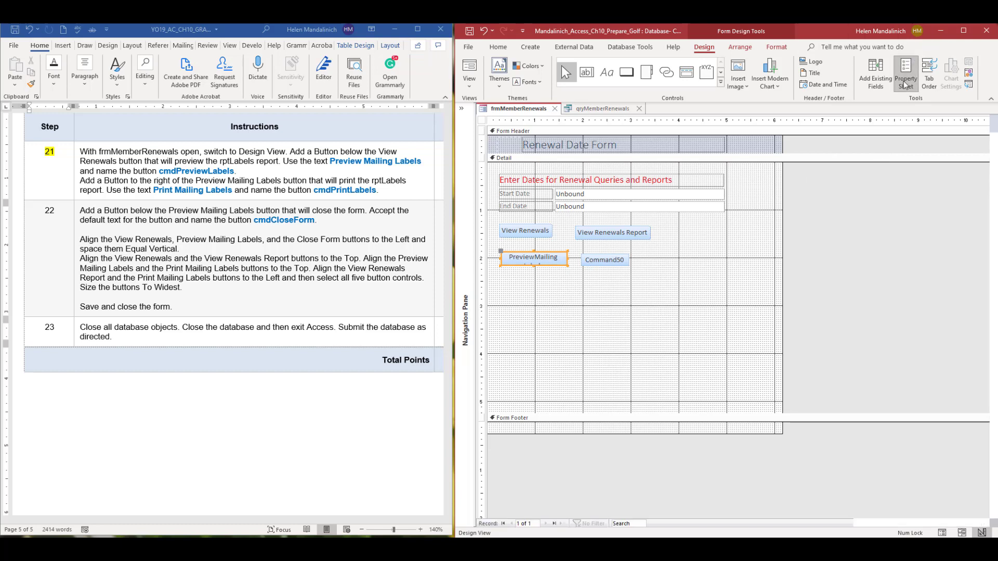
left_click(926, 160)
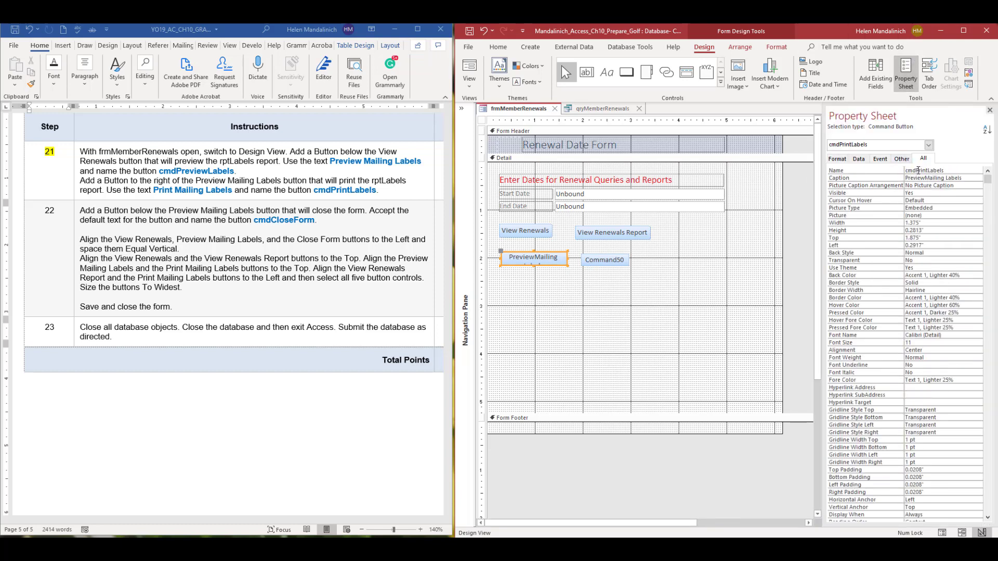
left_click(918, 171)
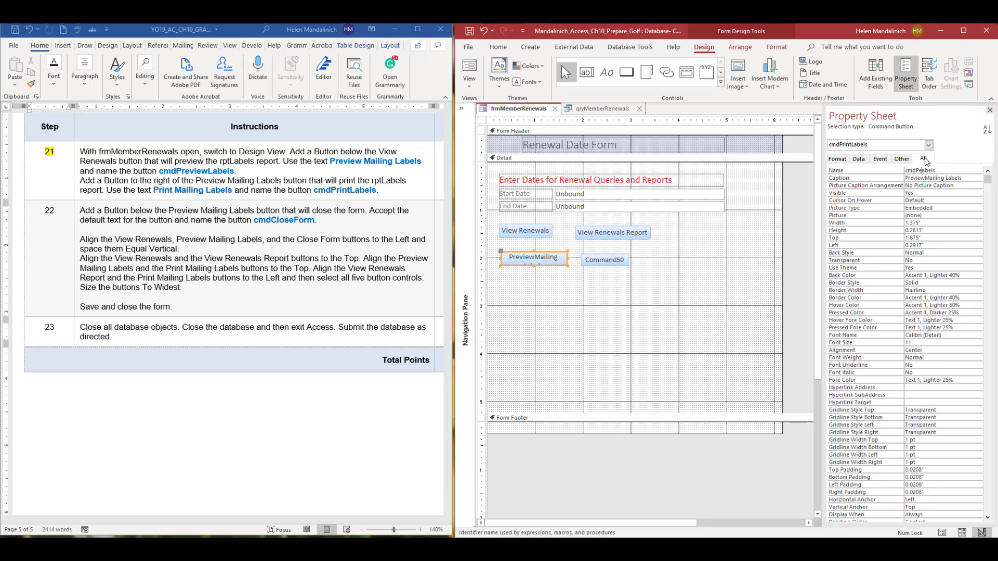
type("Preview")
Name the Command50 button cmdPrintLabels and give it the caption Print Mailing Labels
left_click(588, 264)
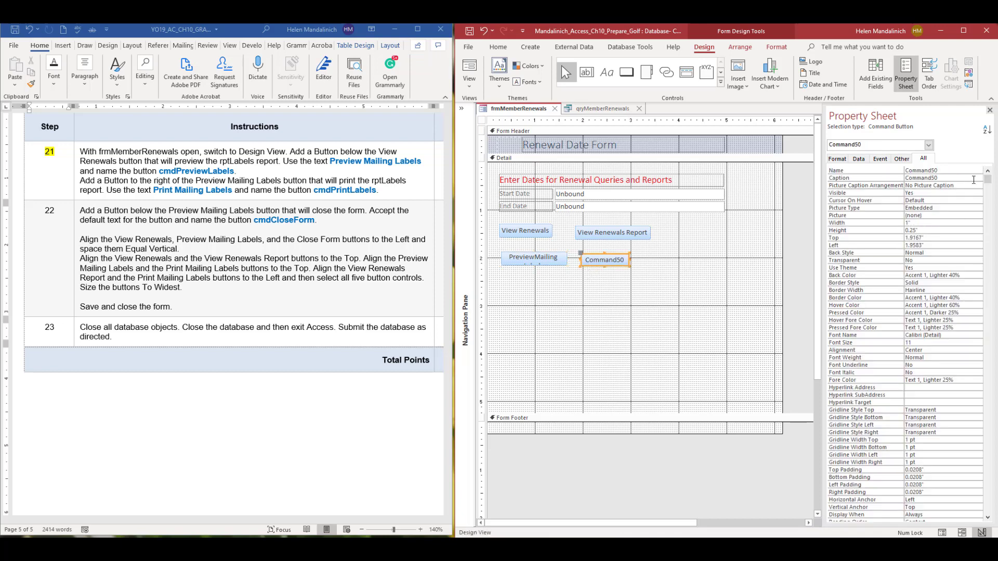
left_click(959, 172)
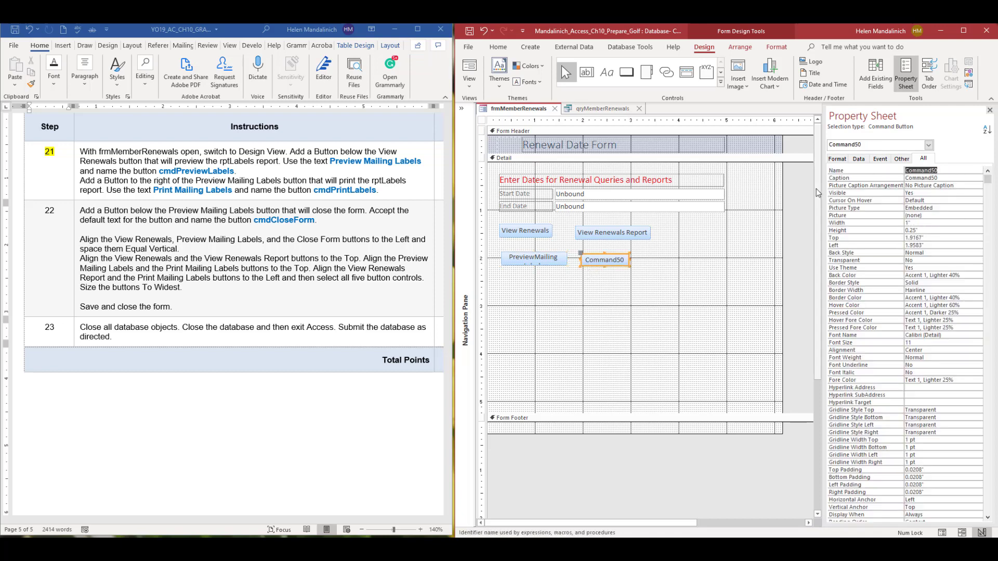
key("BackSpace")
key("Return")
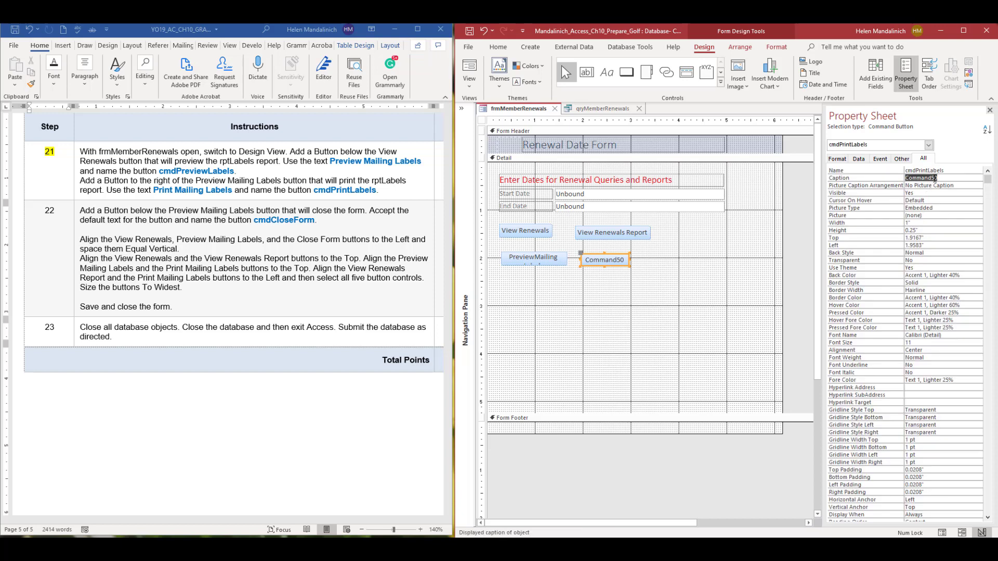
type("Print Mailing Labels")
left_click(631, 267)
Resize the PreviewMailing Labels button to fit its full caption on one line
left_click(564, 261)
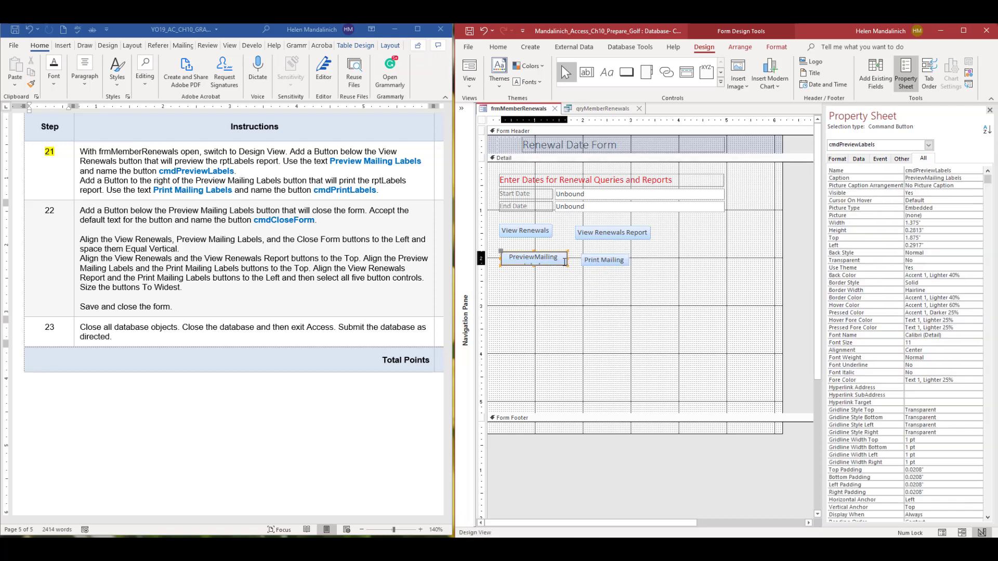
left_click(552, 258)
double_click(501, 259)
left_click(521, 283)
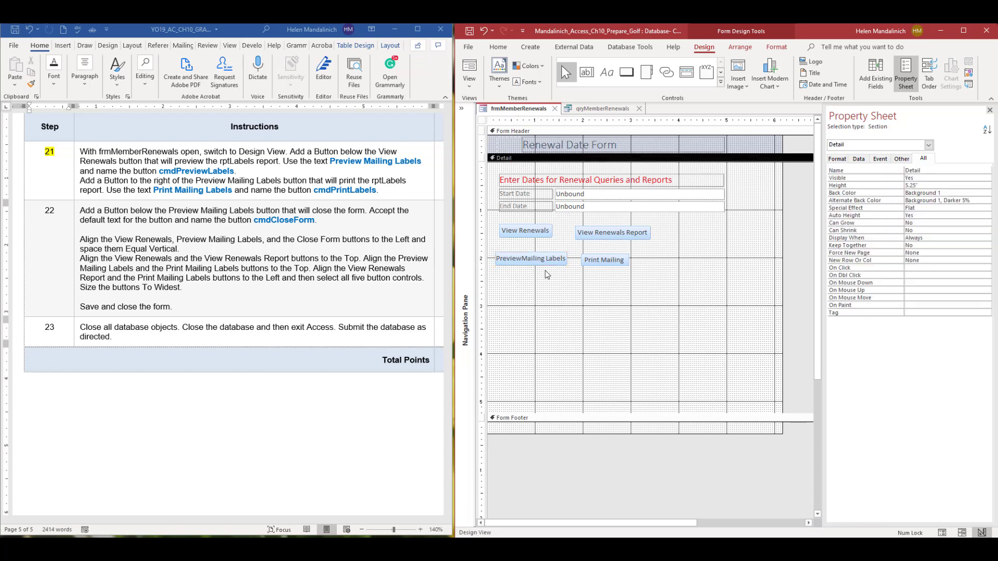
Place a new button below PreviewMailing Labels and choose the Close Form action from Form Operations
left_click(626, 73)
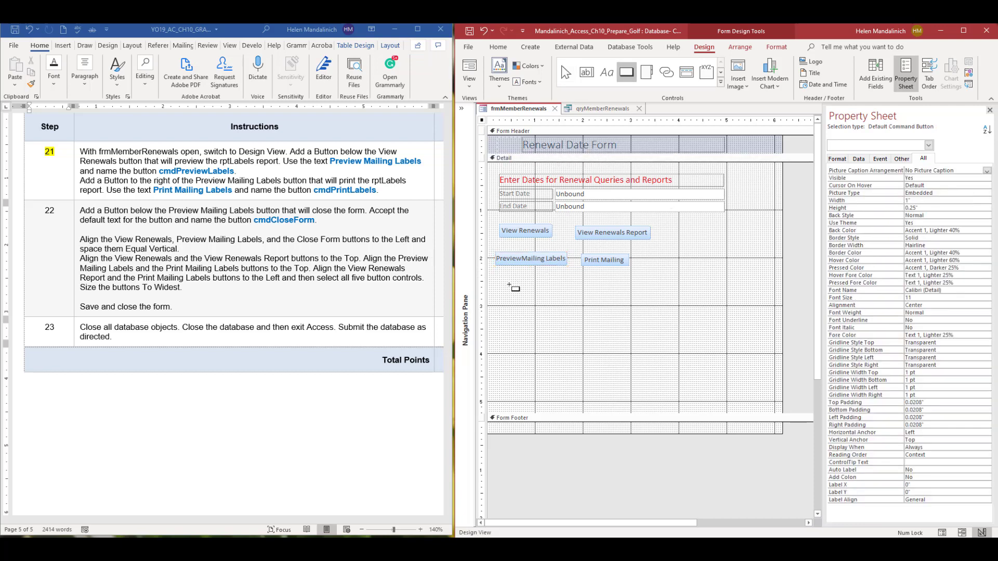
left_click(508, 281)
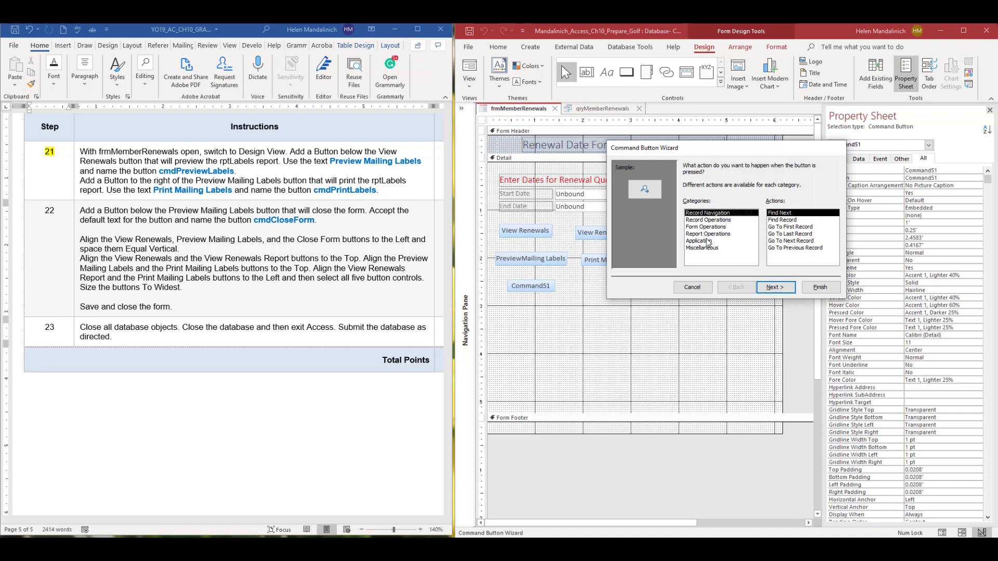
left_click(707, 242)
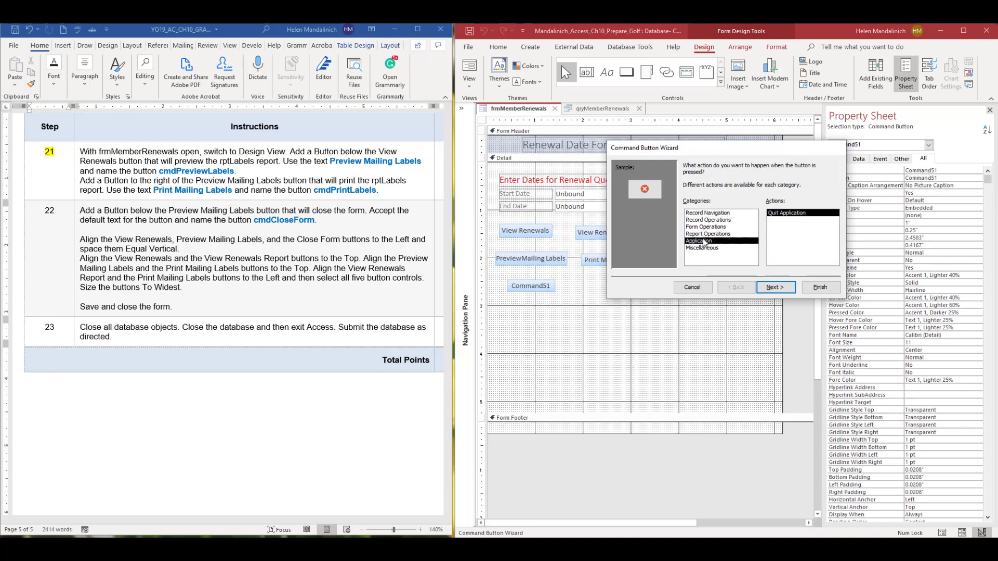
left_click(708, 234)
left_click(724, 227)
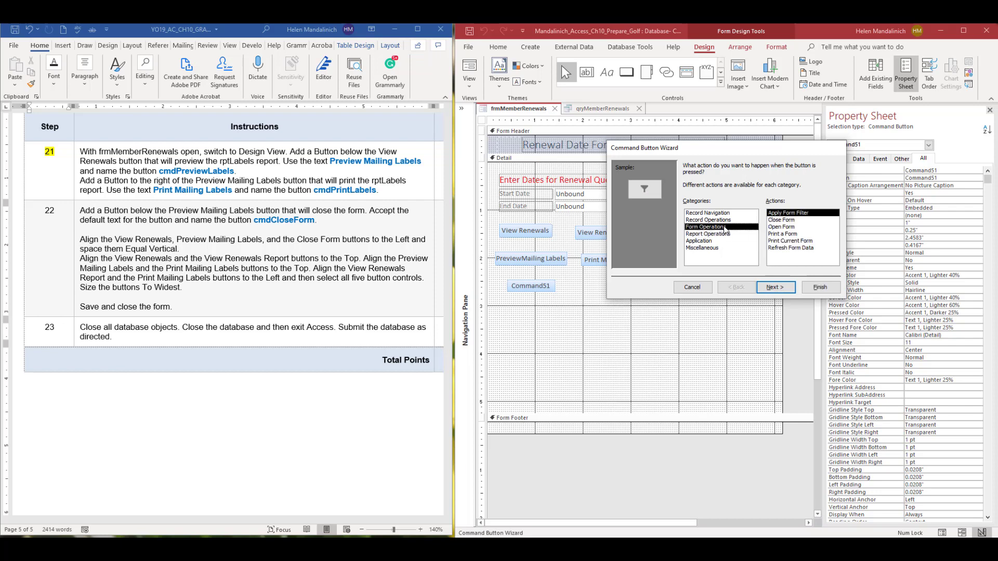
left_click(799, 224)
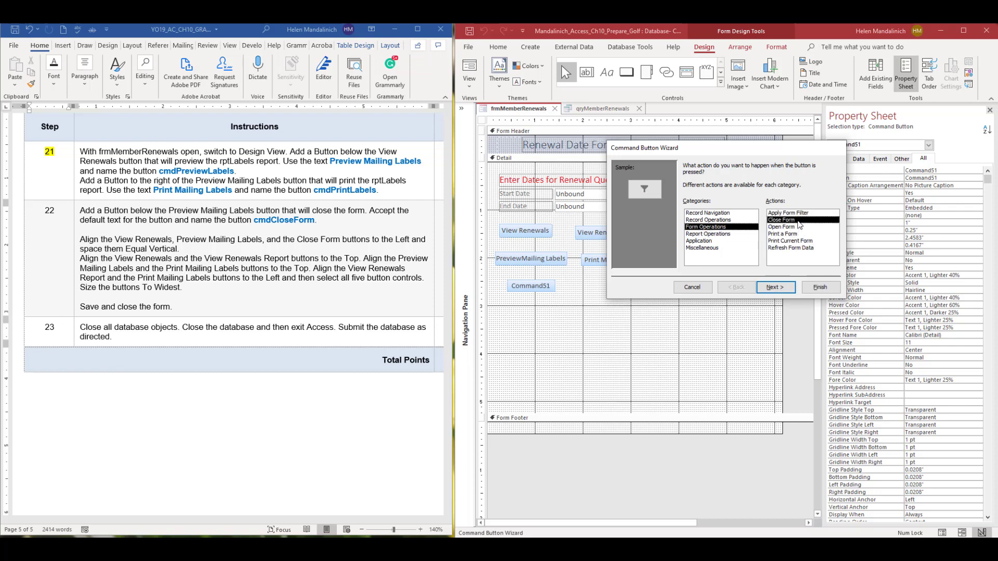
Accept the default button text Close Form, name the button cmdCloseForm and finish the wizard
left_click(776, 287)
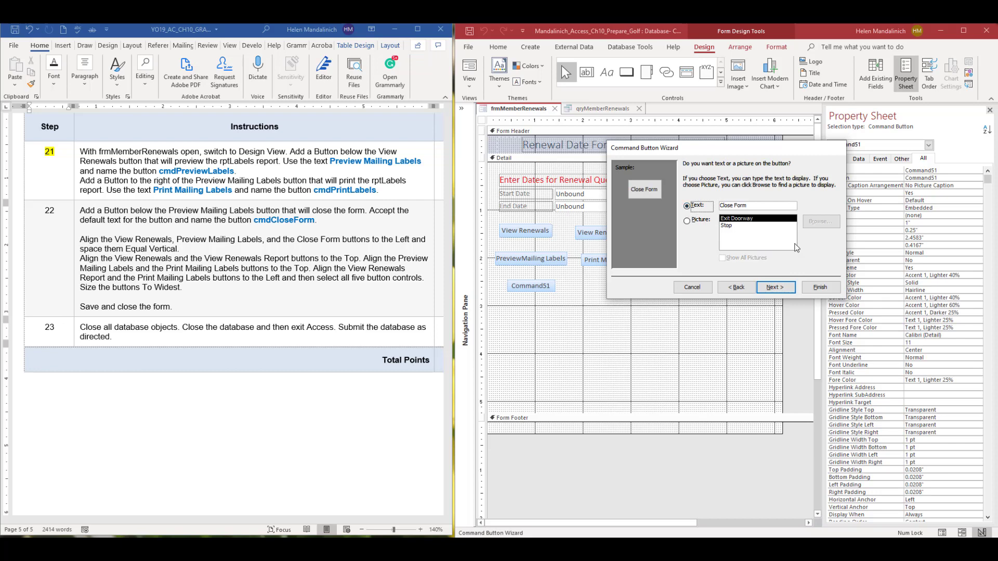
left_click(775, 288)
type("cmdCloseForm")
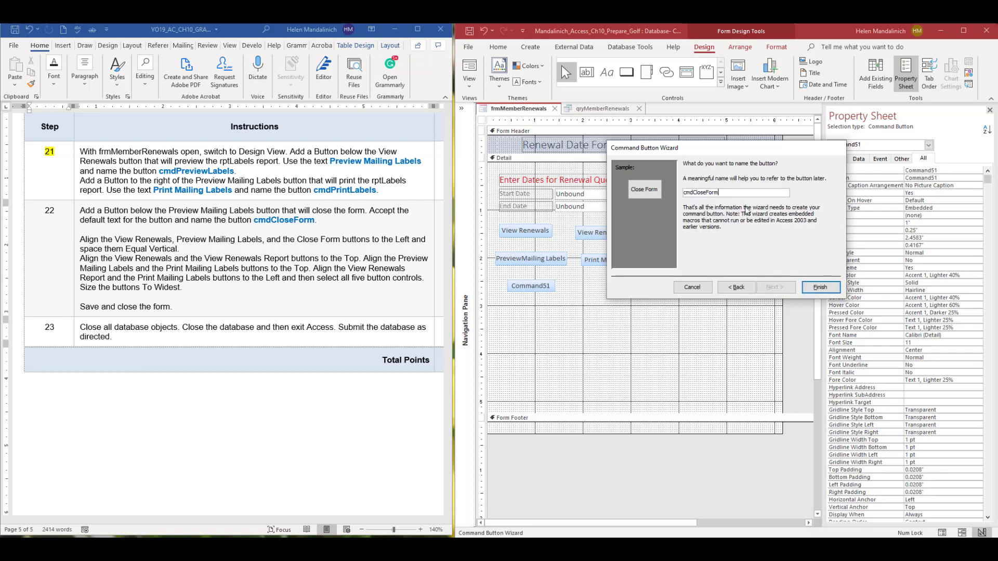
left_click(820, 288)
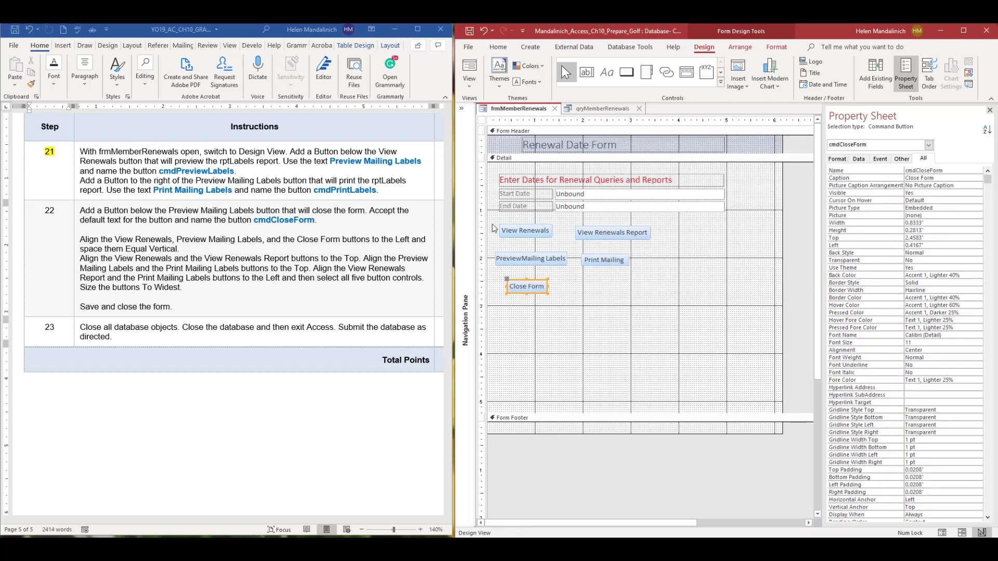
Size all five form buttons To Widest
left_click_drag(492, 221, 734, 310)
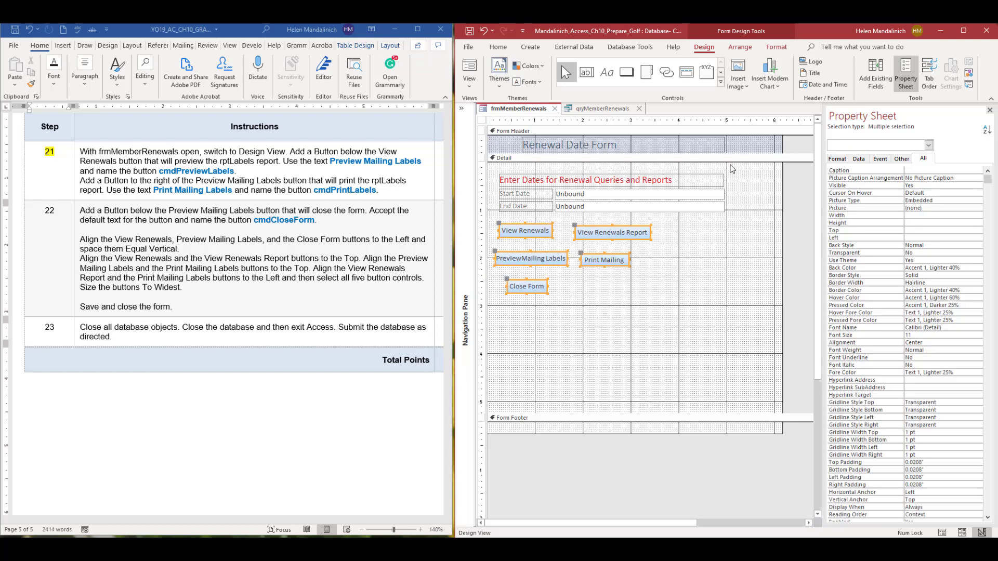
left_click(738, 48)
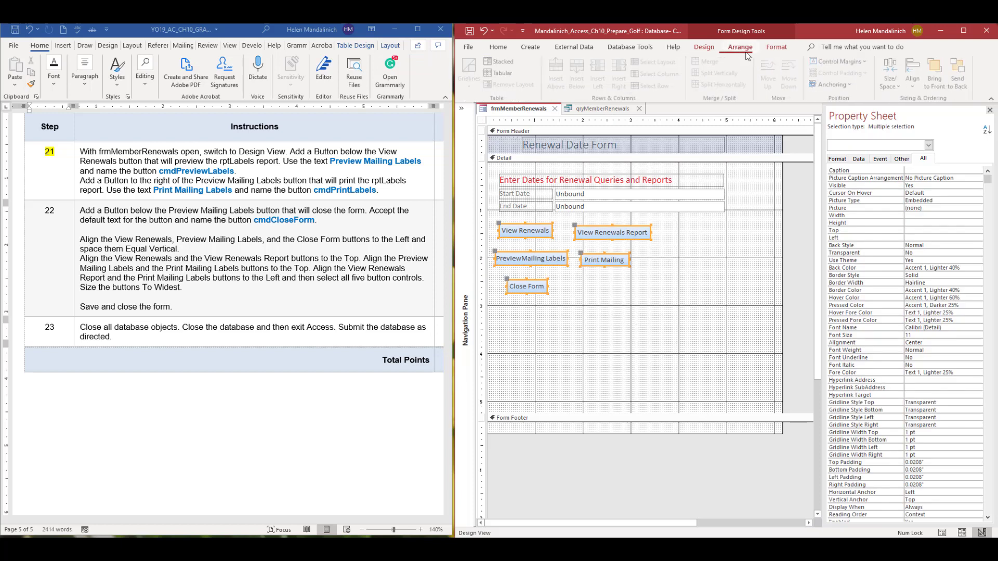
left_click(893, 78)
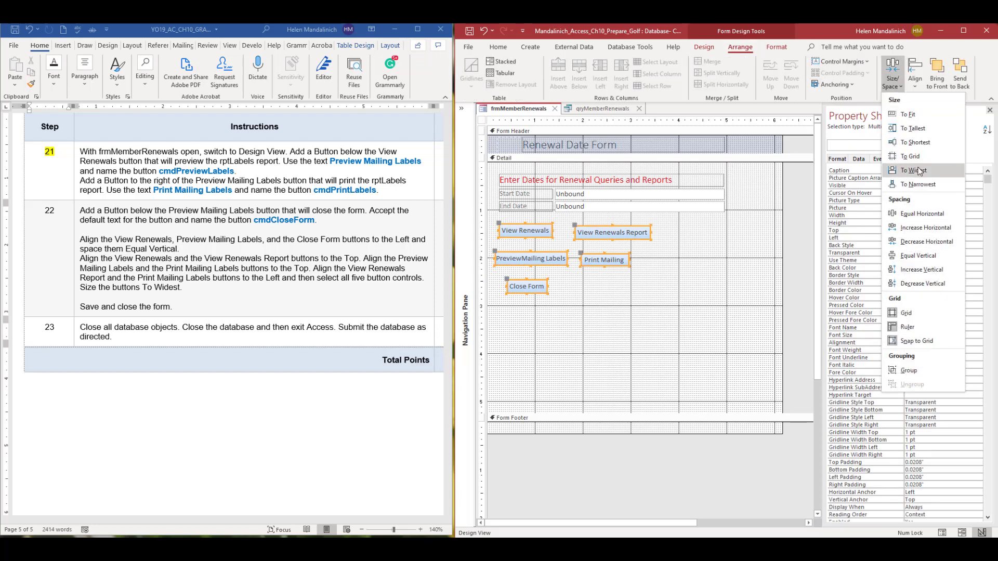
left_click(917, 165)
left_click(619, 380)
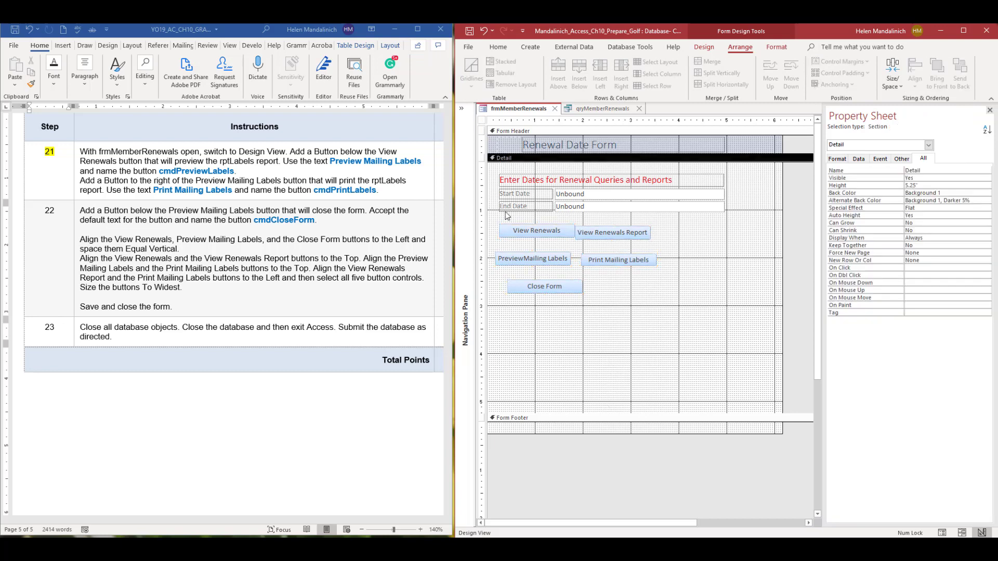
Shift the PreviewMailing Labels button slightly right, and align it with View Renewals and Close Form to the Left
left_click_drag(510, 217, 534, 320)
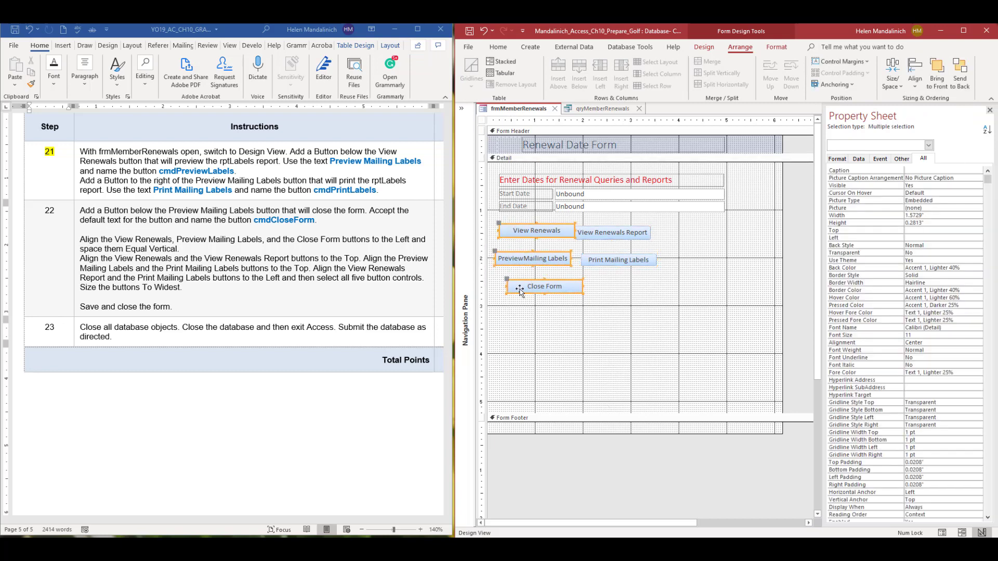
left_click(565, 328)
left_click_drag(523, 261, 533, 256)
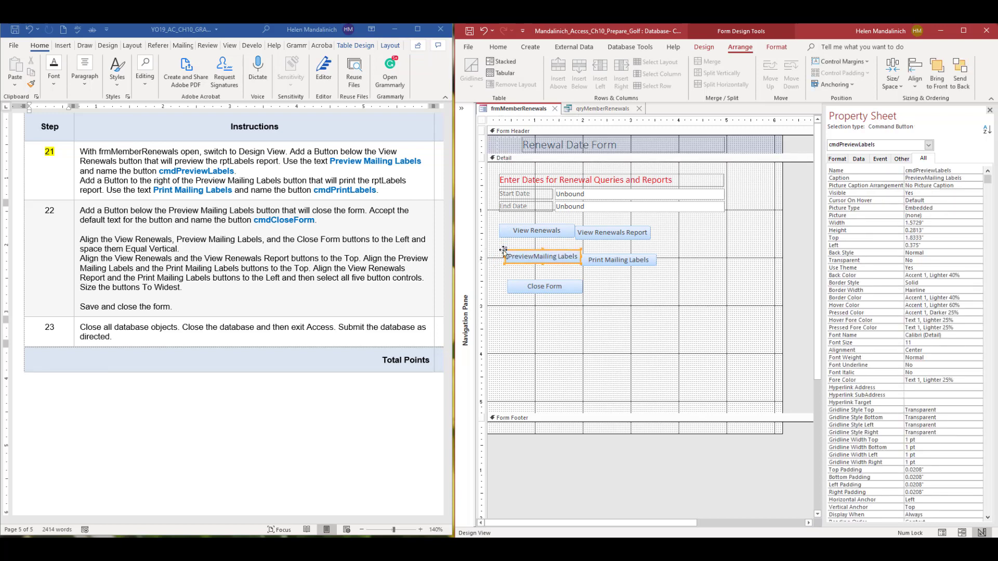
left_click_drag(527, 315, 527, 219)
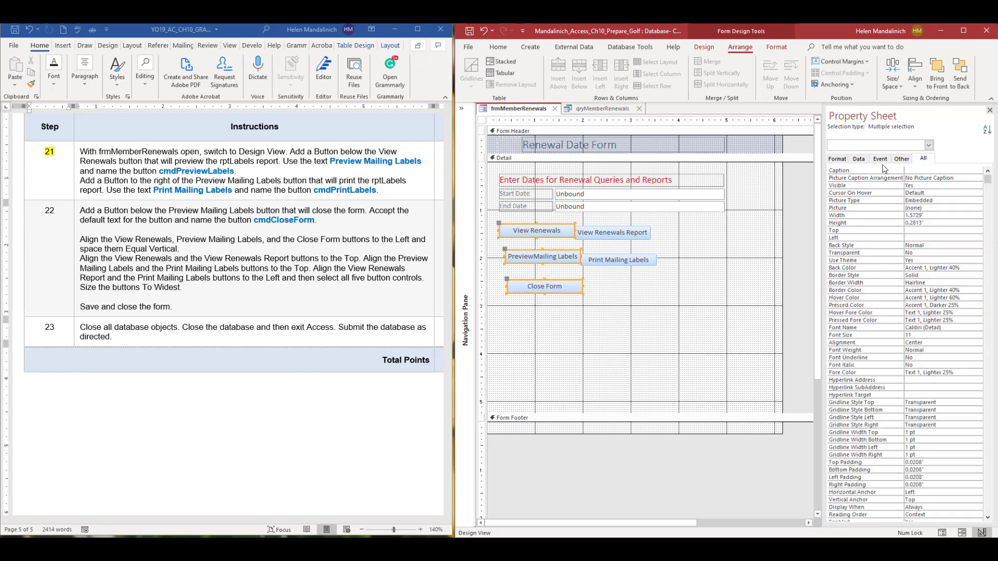
left_click(916, 86)
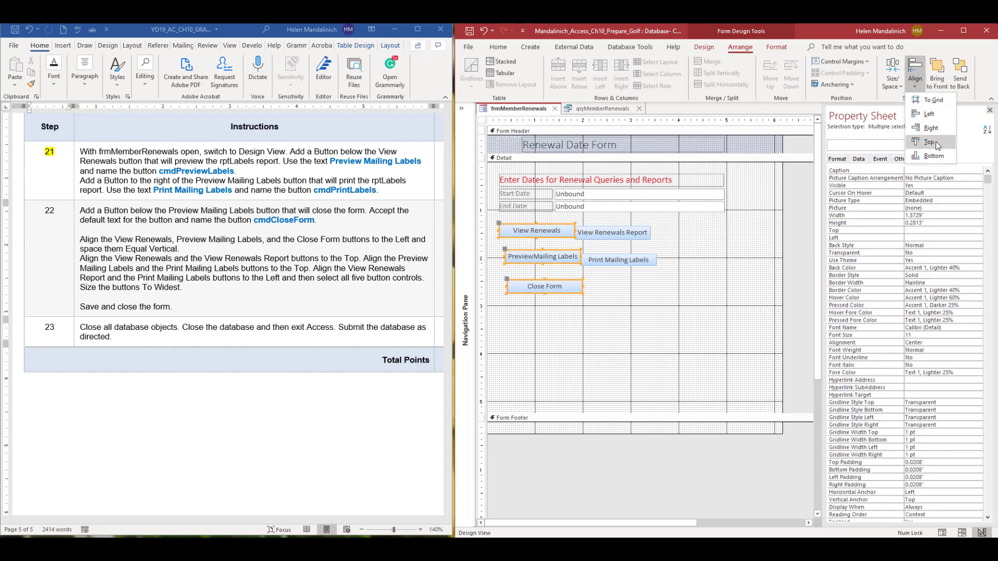
left_click(934, 115)
Move the View Renewals Report and Print Mailing Labels buttons slightly right and align them to the Left
left_click(619, 224)
left_click_drag(618, 223, 637, 292)
left_click(644, 311)
left_click(915, 78)
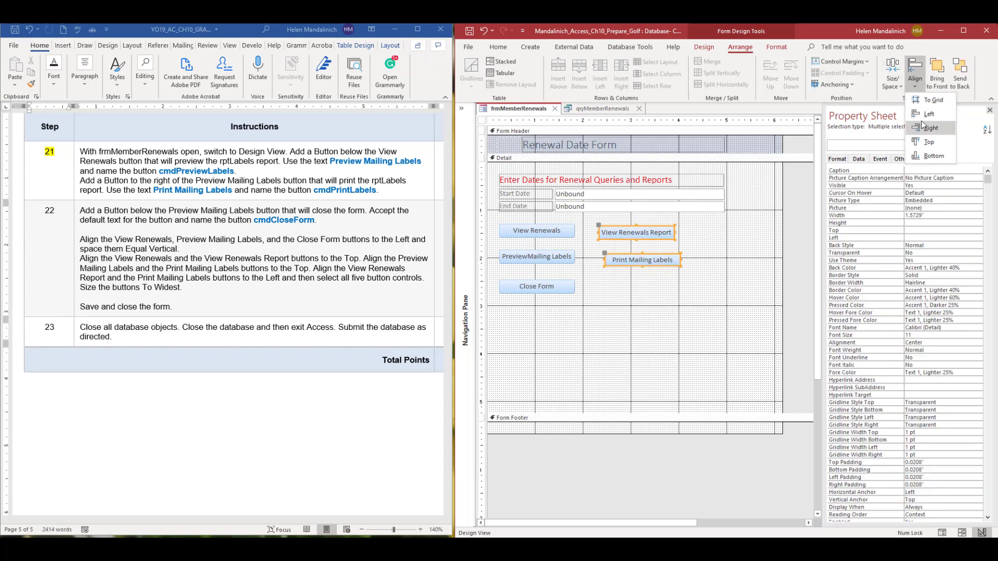
left_click(934, 114)
left_click(684, 293)
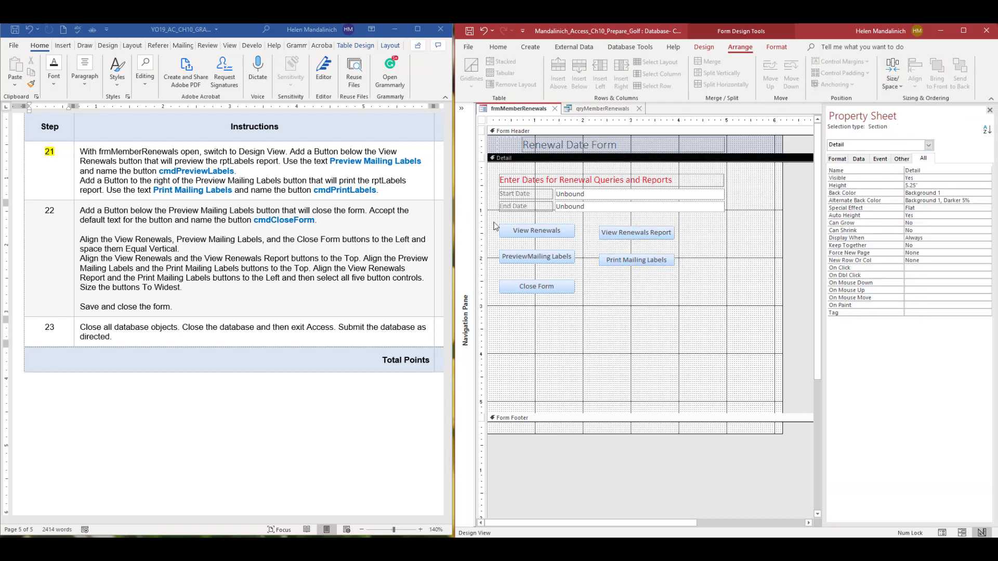
Align View Renewals and View Renewals Report to the Top, and likewise the PreviewMailing Labels and Print Mailing Labels buttons
left_click_drag(493, 225, 715, 252)
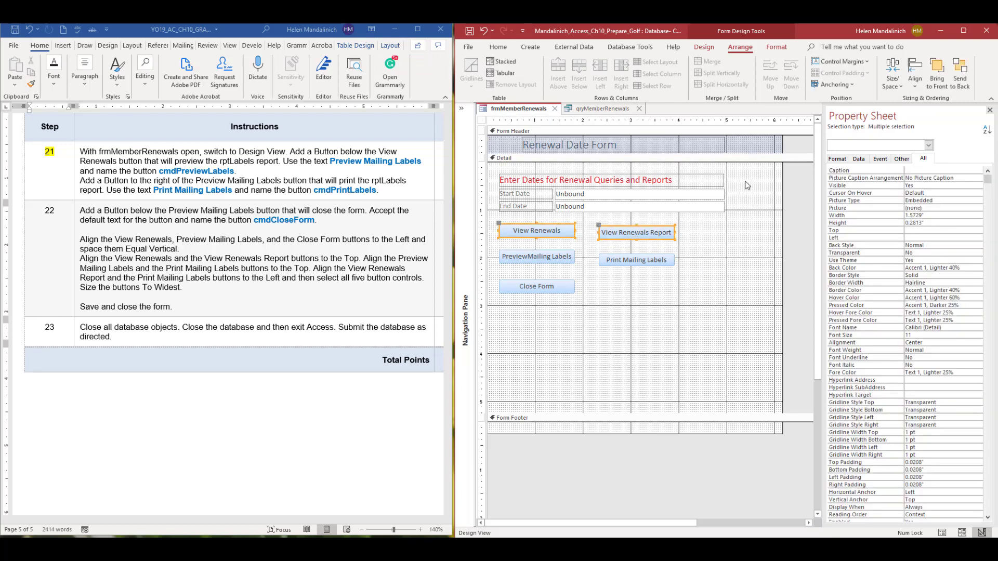
left_click(915, 78)
left_click(930, 141)
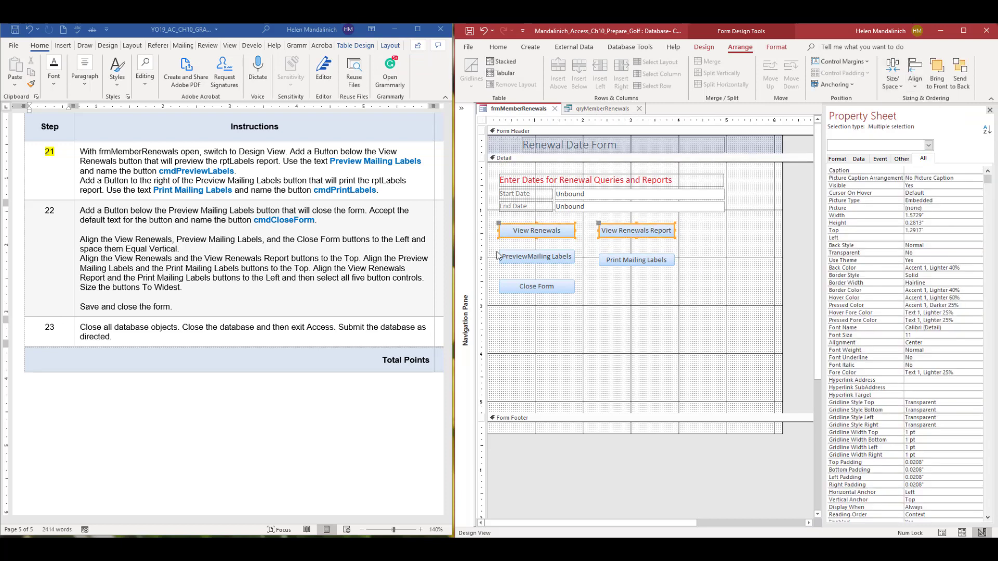
left_click_drag(495, 250, 684, 276)
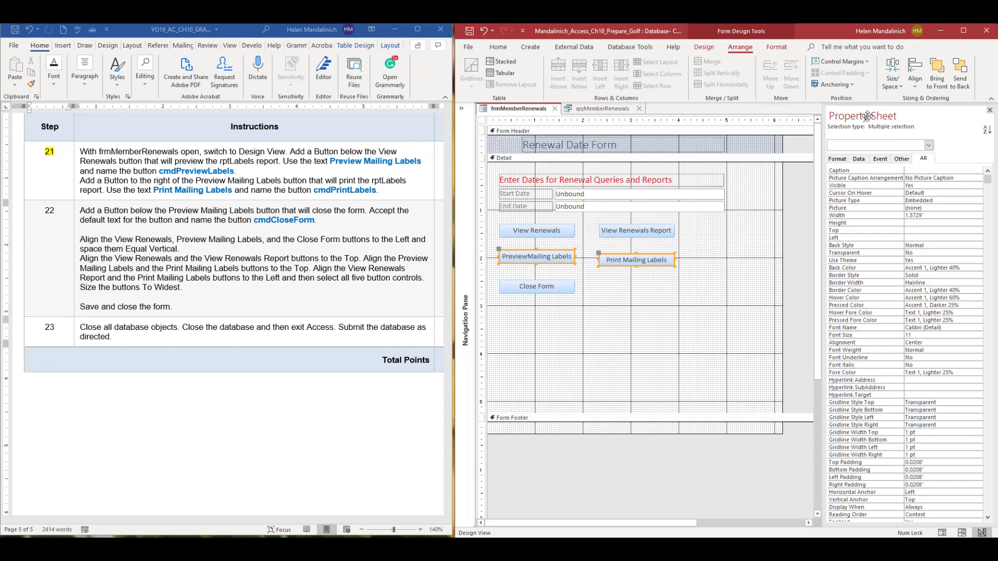
left_click(915, 75)
left_click(929, 141)
Select all five form buttons and space them Equal Vertical and Equal Horizontal
left_click(487, 214)
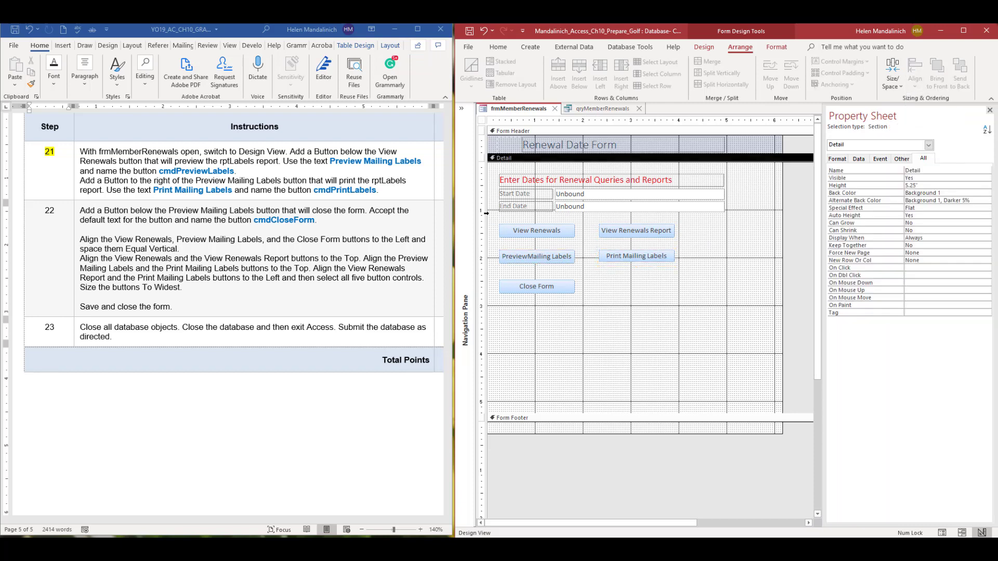
left_click_drag(495, 223, 702, 319)
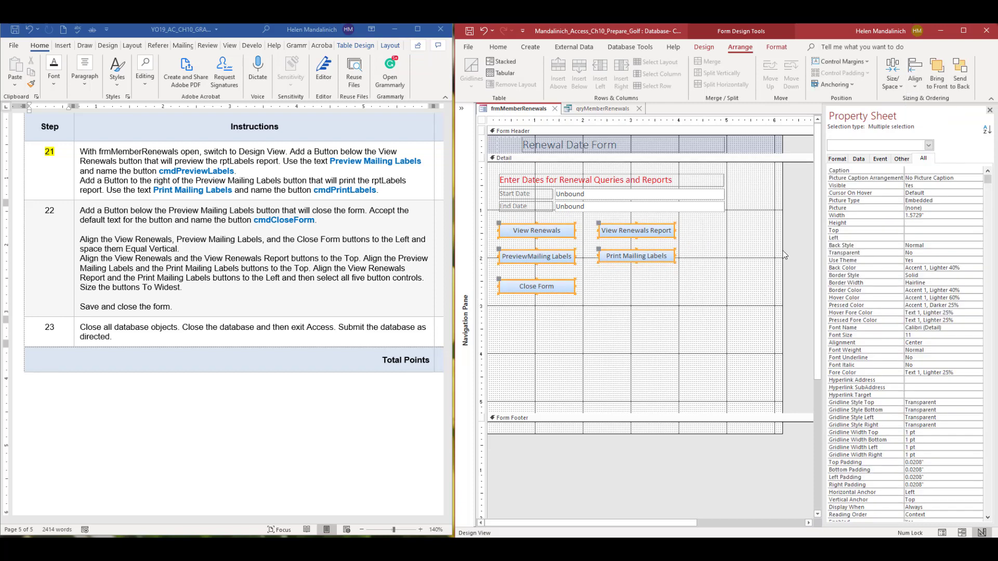
left_click(893, 78)
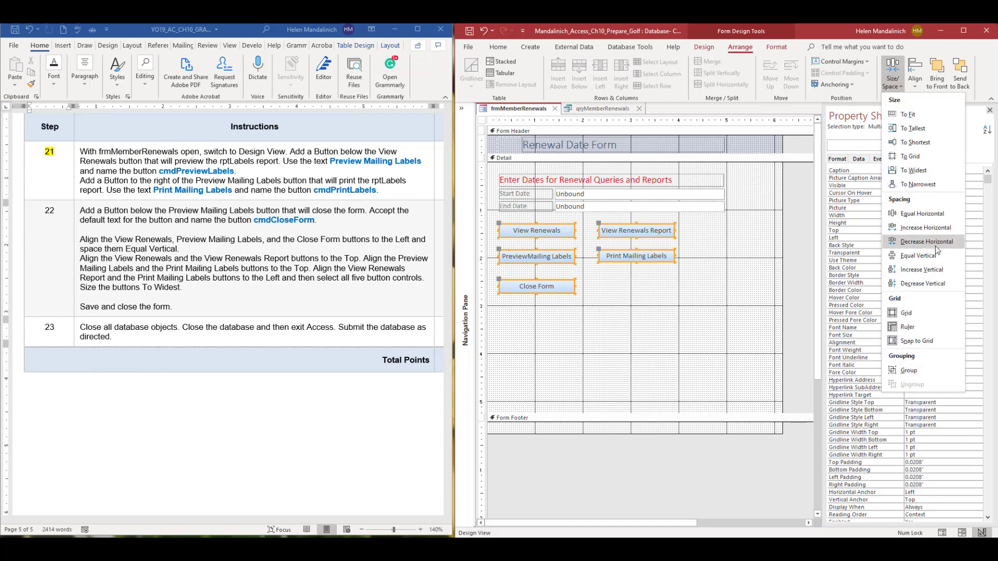
left_click(937, 260)
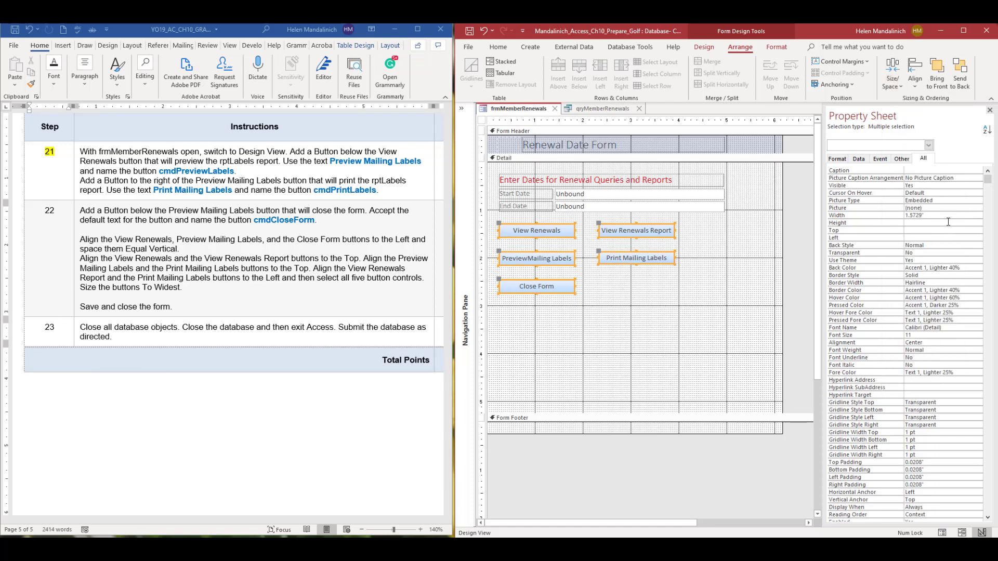
left_click(893, 78)
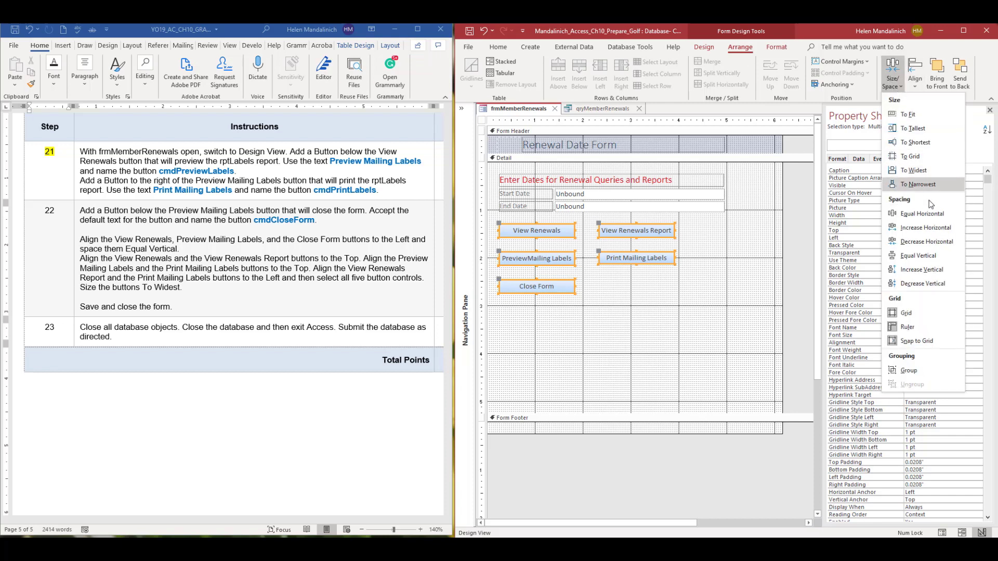
left_click(930, 214)
left_click(650, 343)
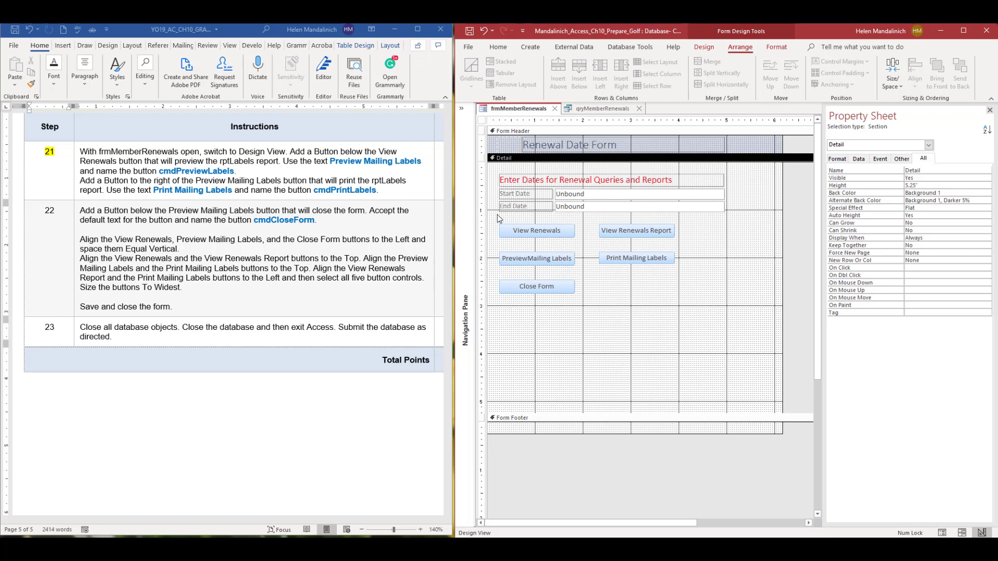
Tighten the layout of all five form buttons by decreasing their horizontal spacing once and their vertical spacing twice
left_click_drag(497, 217, 692, 302)
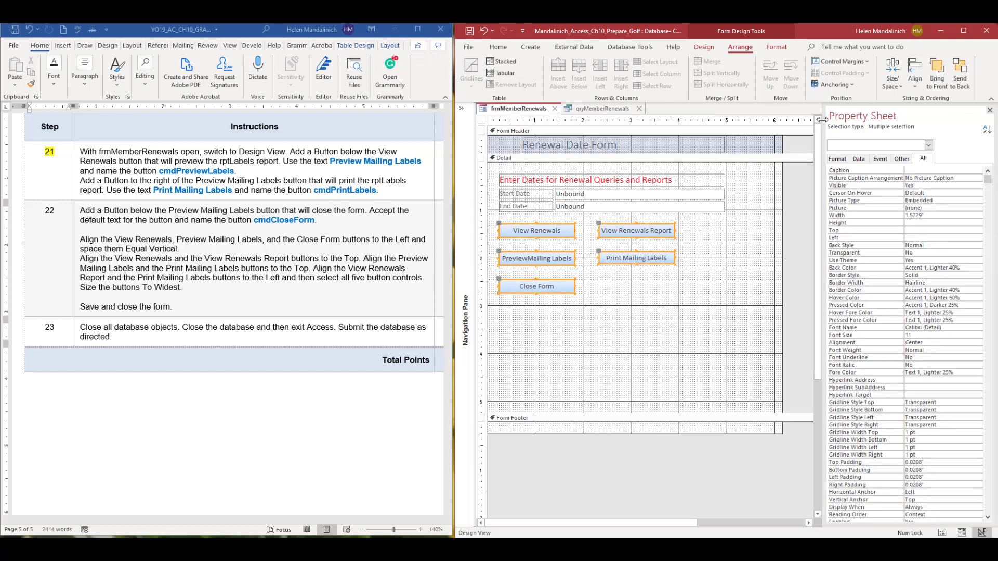
left_click(898, 89)
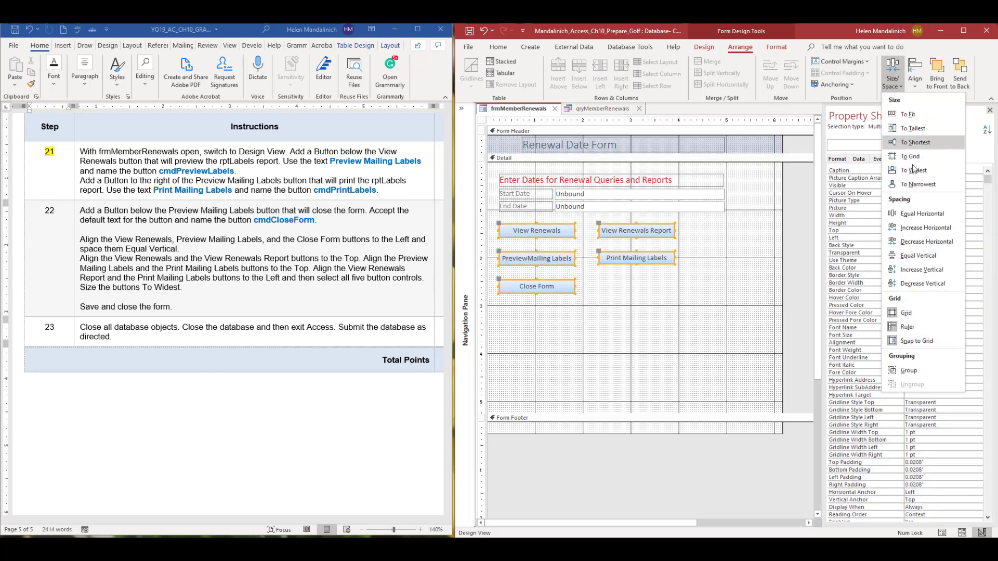
left_click(922, 242)
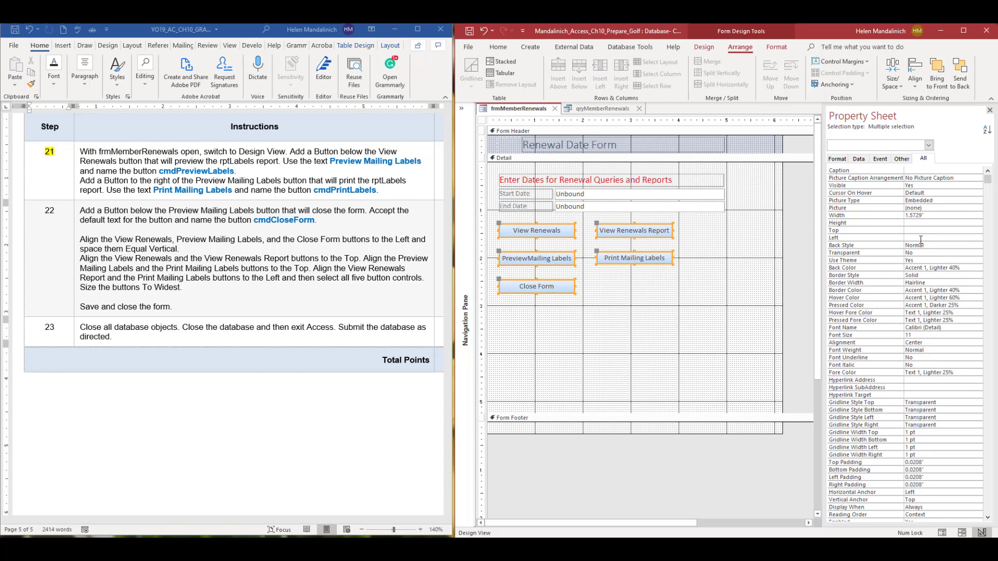
left_click(916, 84)
left_click(895, 87)
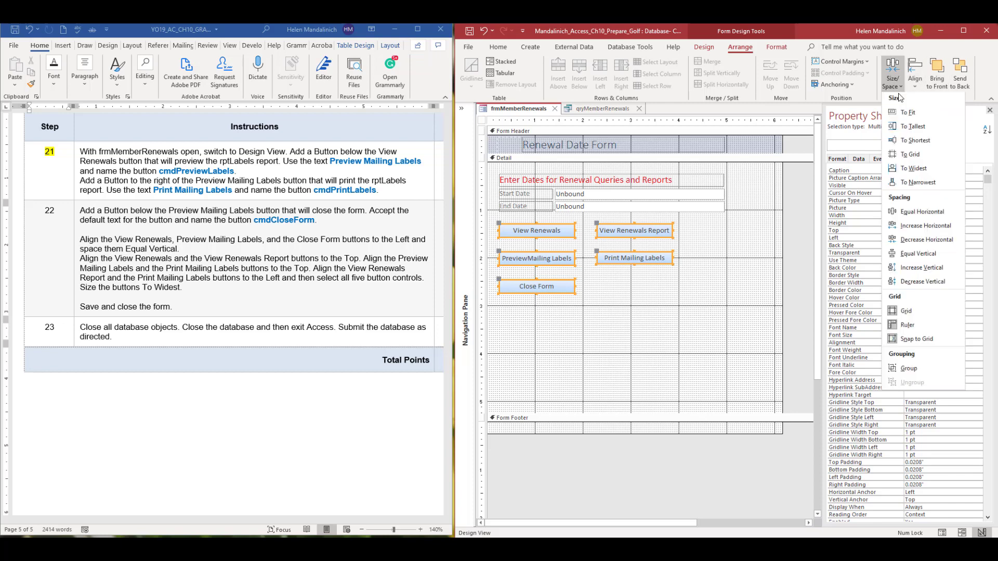
left_click(934, 282)
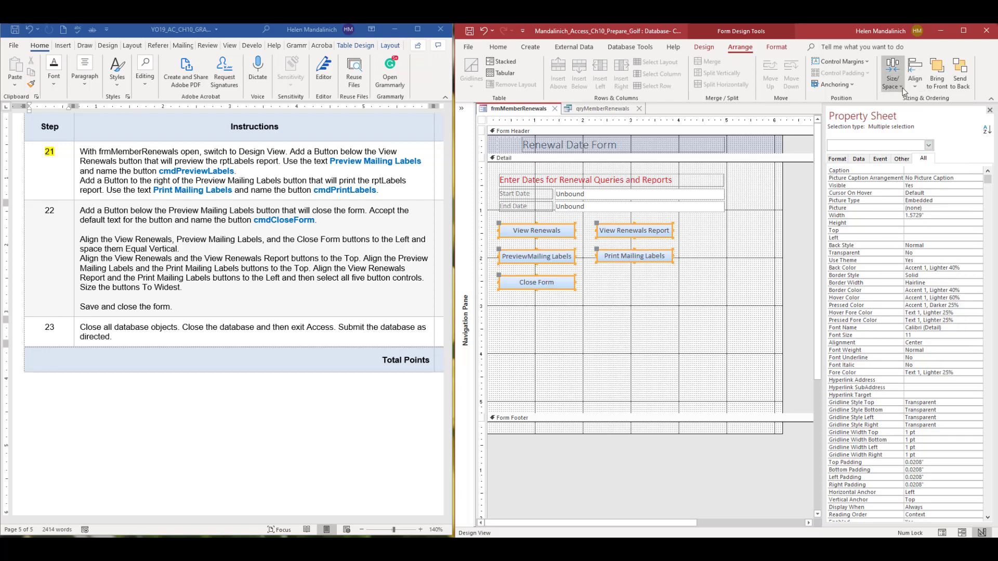
left_click(893, 83)
left_click(934, 281)
left_click(689, 319)
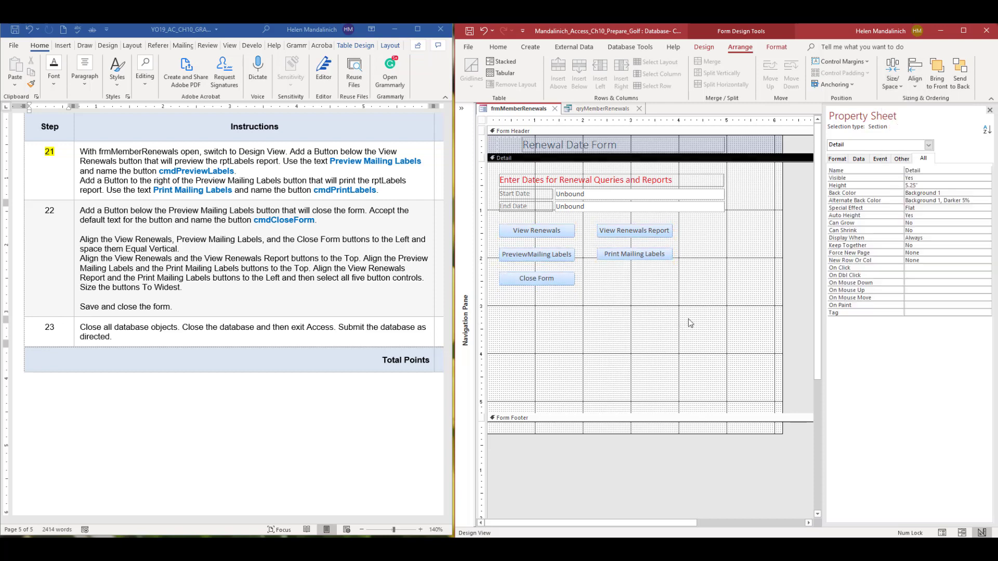
Shorten the form's Detail section to about 2.57" high, ending just below the Close Form button, and switch to Form View
left_click_drag(644, 414, 636, 279)
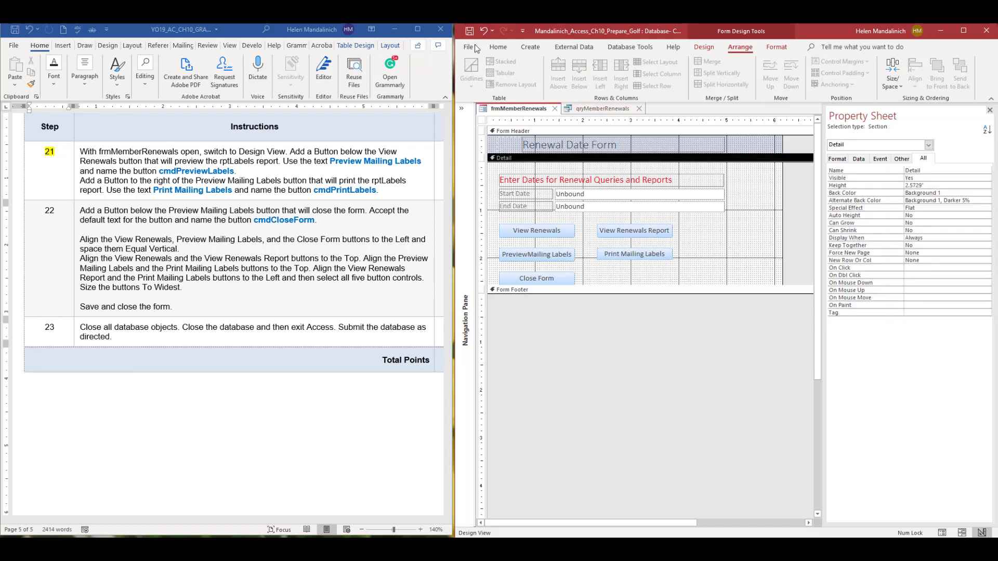
left_click(704, 47)
left_click(469, 72)
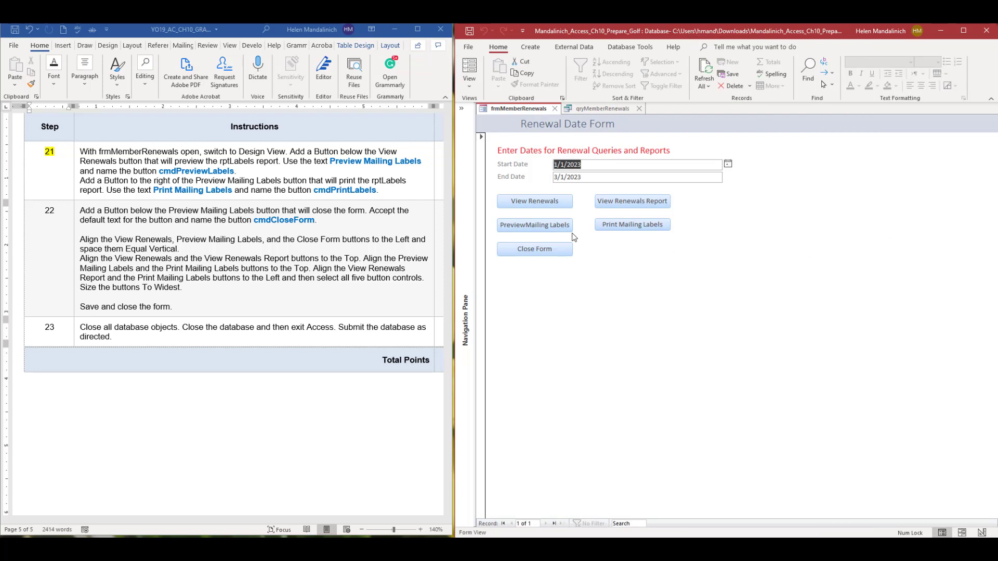
Test the PreviewMailing Labels and Close Form buttons, closing the rptLabels preview and qryMemberRenewals as well
left_click(554, 227)
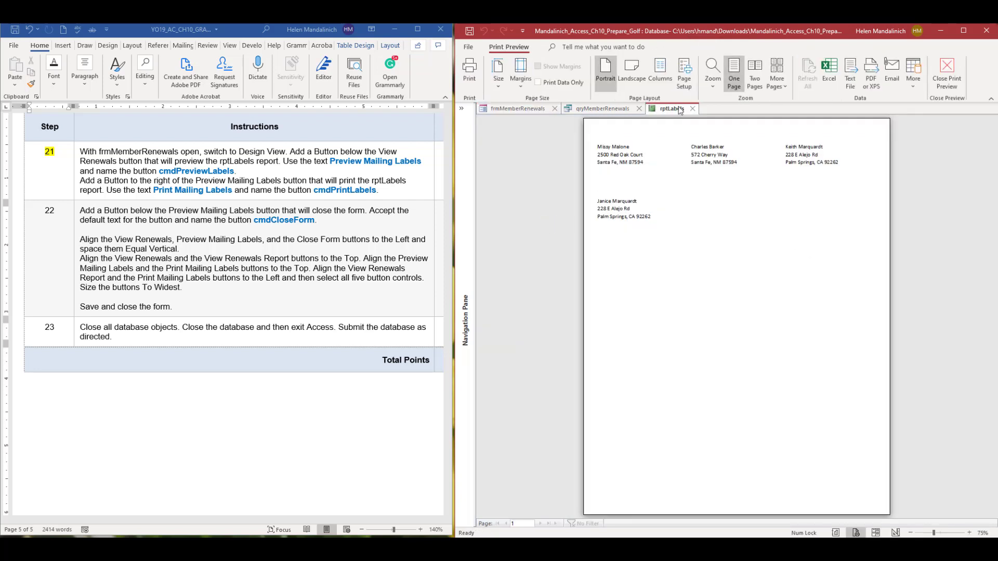
left_click(695, 109)
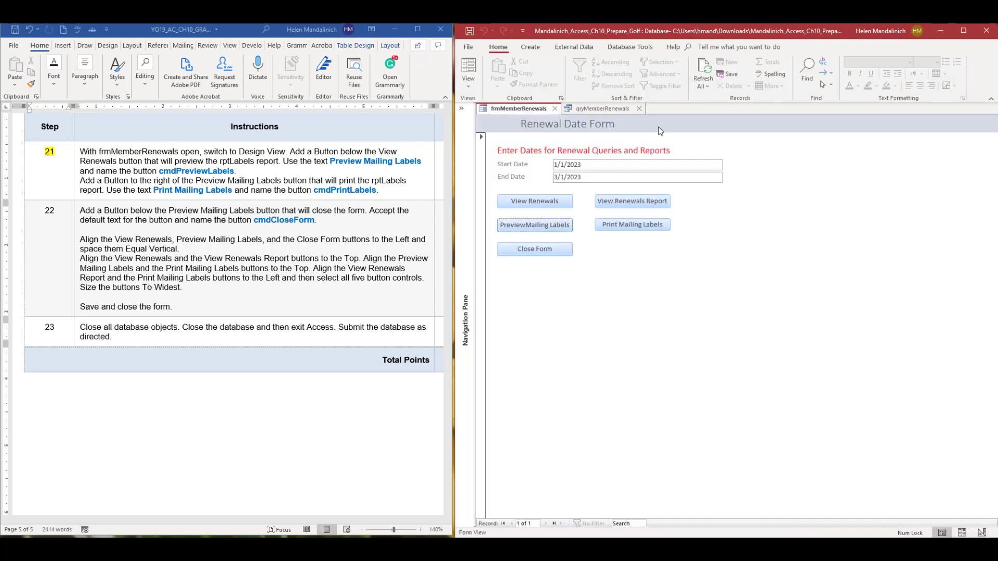
left_click(538, 250)
left_click(554, 108)
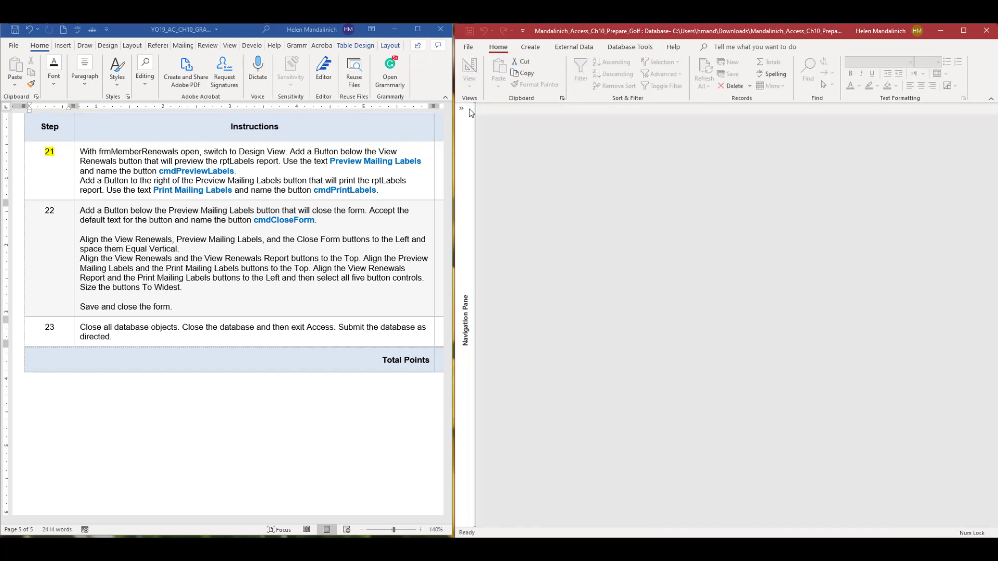
Expand the Navigation Pane and open the rptMemberRenewals report in Design View
left_click(463, 109)
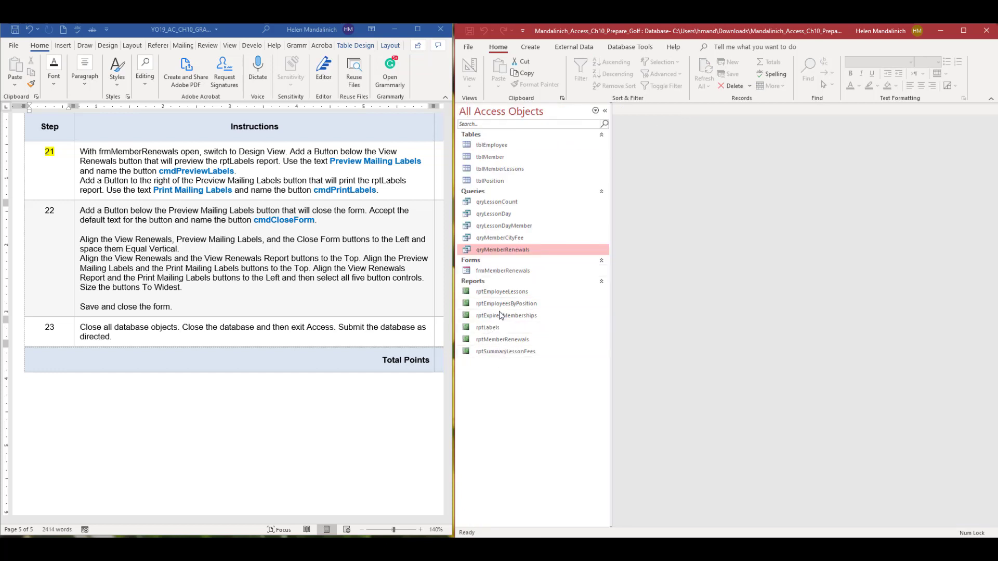
left_click(501, 341)
right_click(501, 341)
left_click(526, 376)
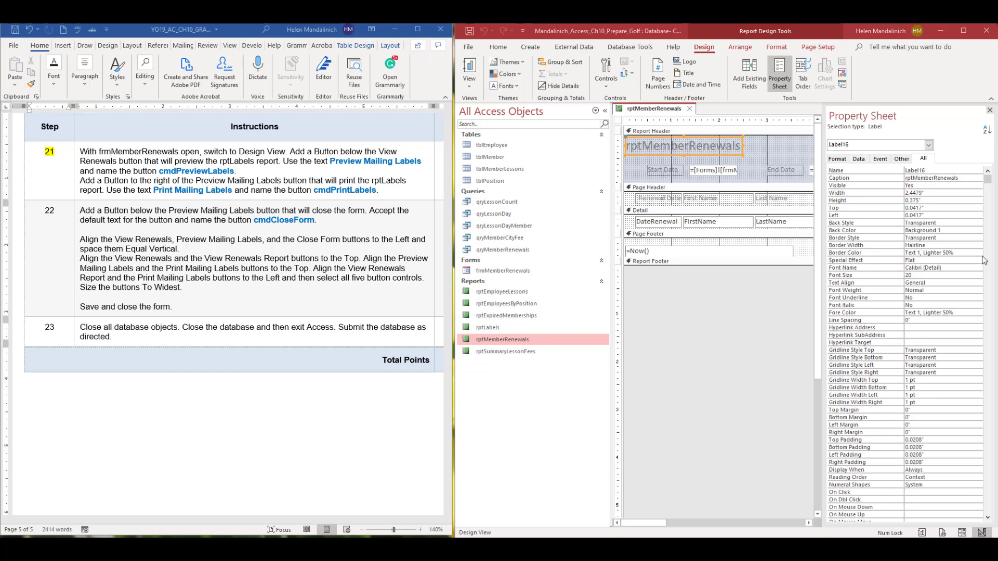
Change the title in the report header to Membership Renewals, and save and close the report
left_click(653, 145)
left_click(628, 147, "shift")
key("Delete")
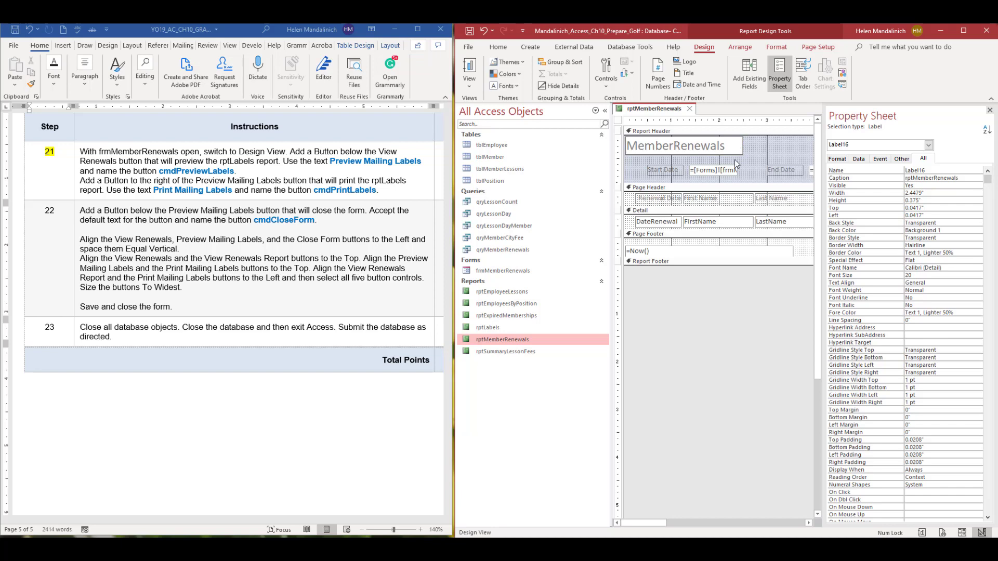
type("ship")
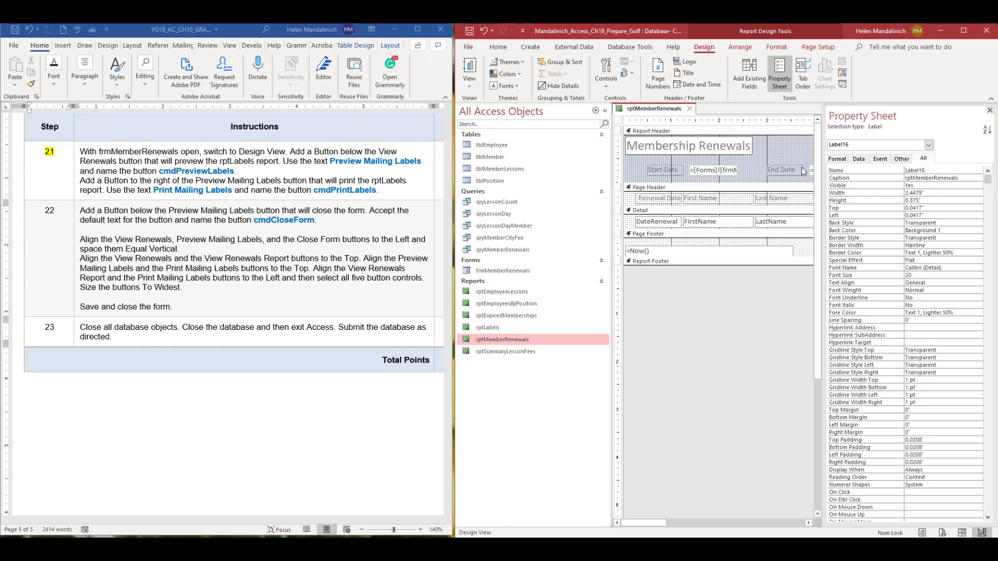
left_click(618, 119)
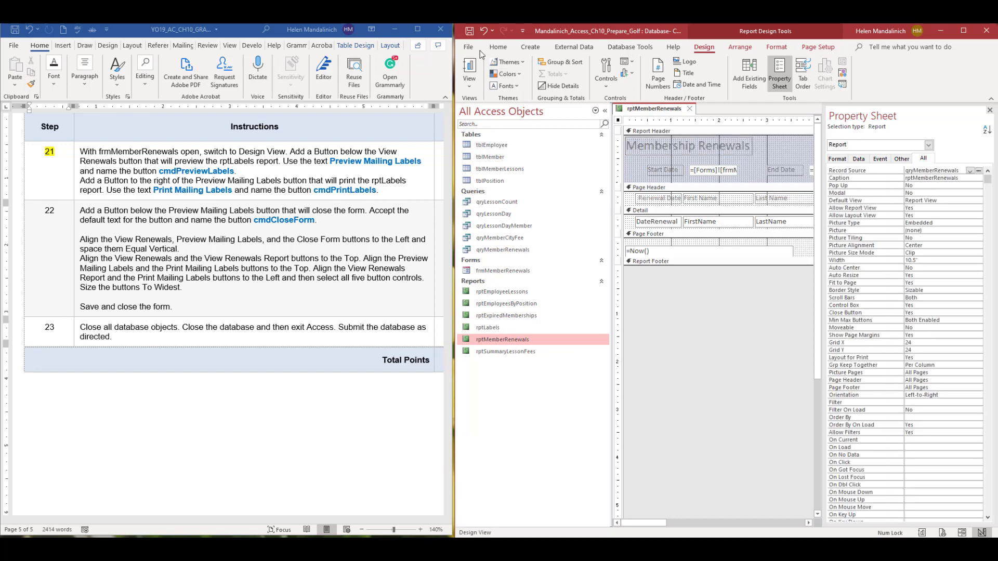
left_click(469, 32)
left_click(690, 109)
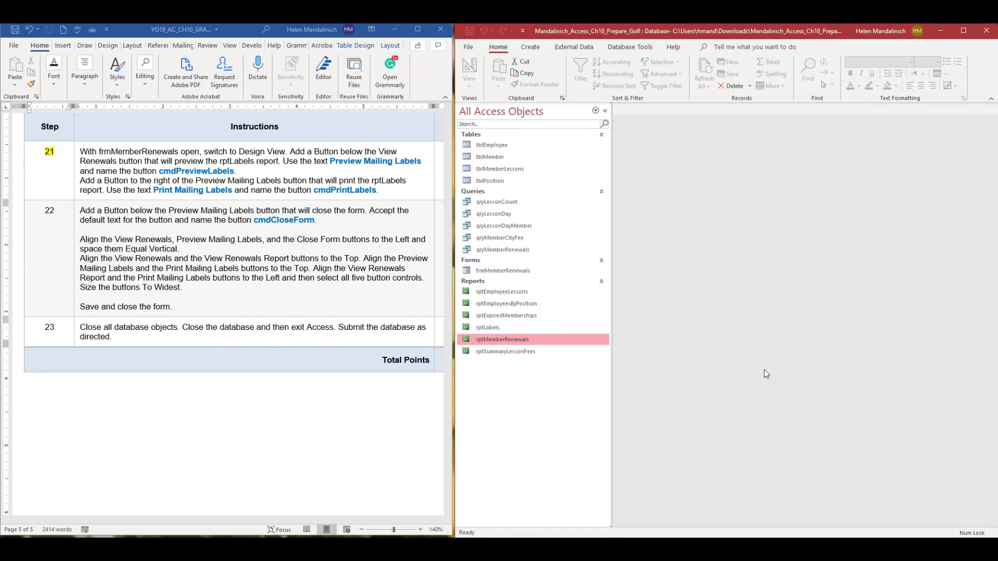